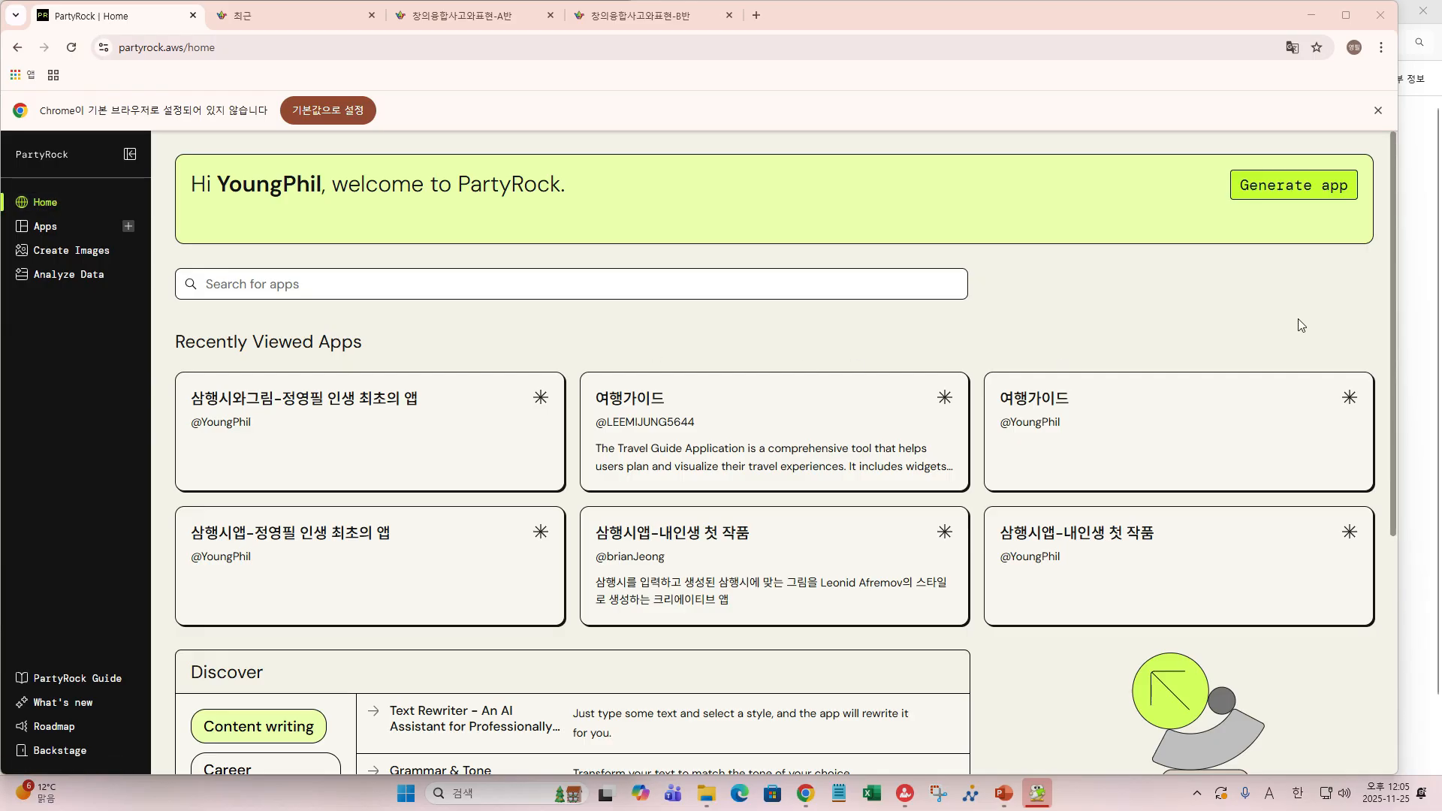
# - Start a new app with Generate app and collapse the Whiskers chat panel
pyautogui.click(1270, 187)
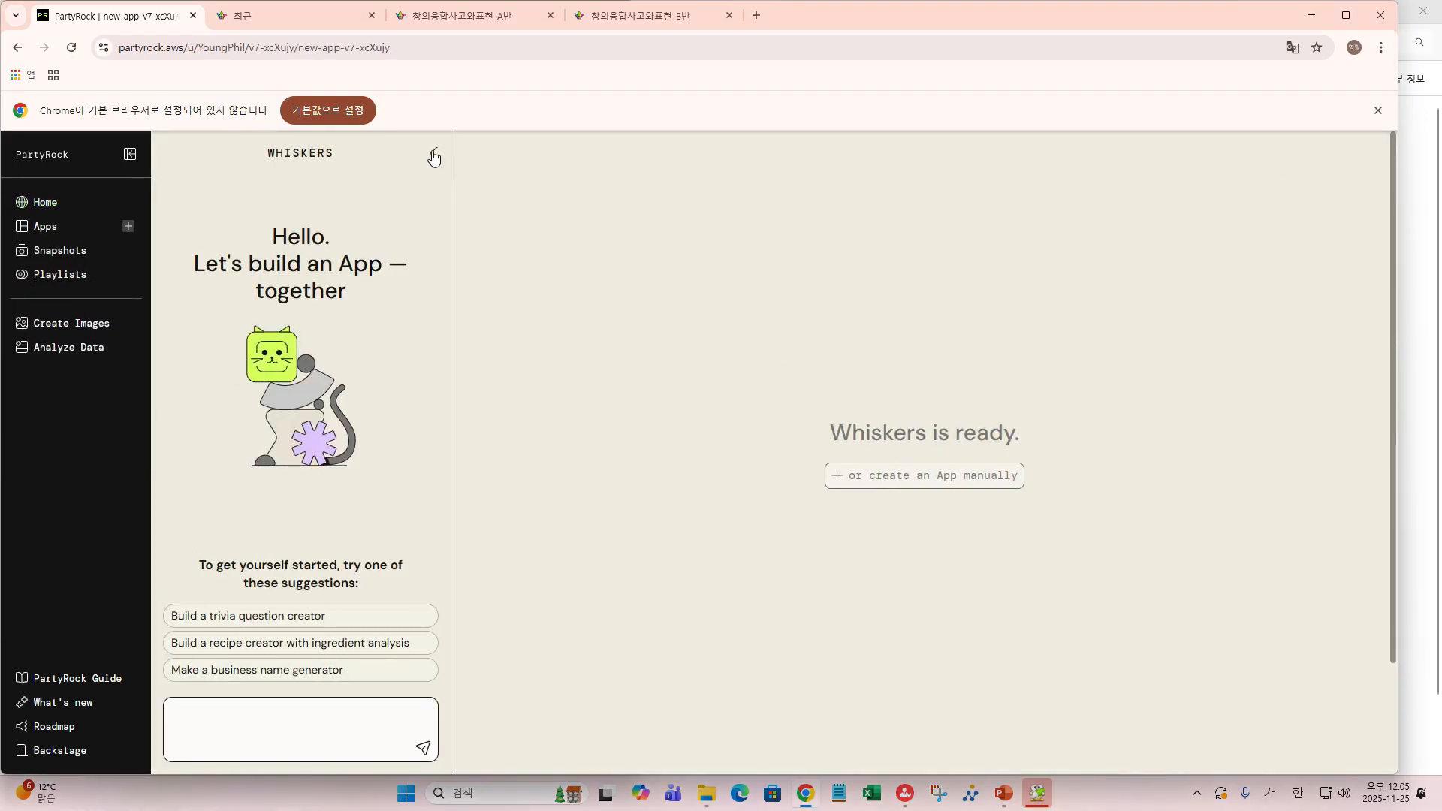
pyautogui.click(433, 156)
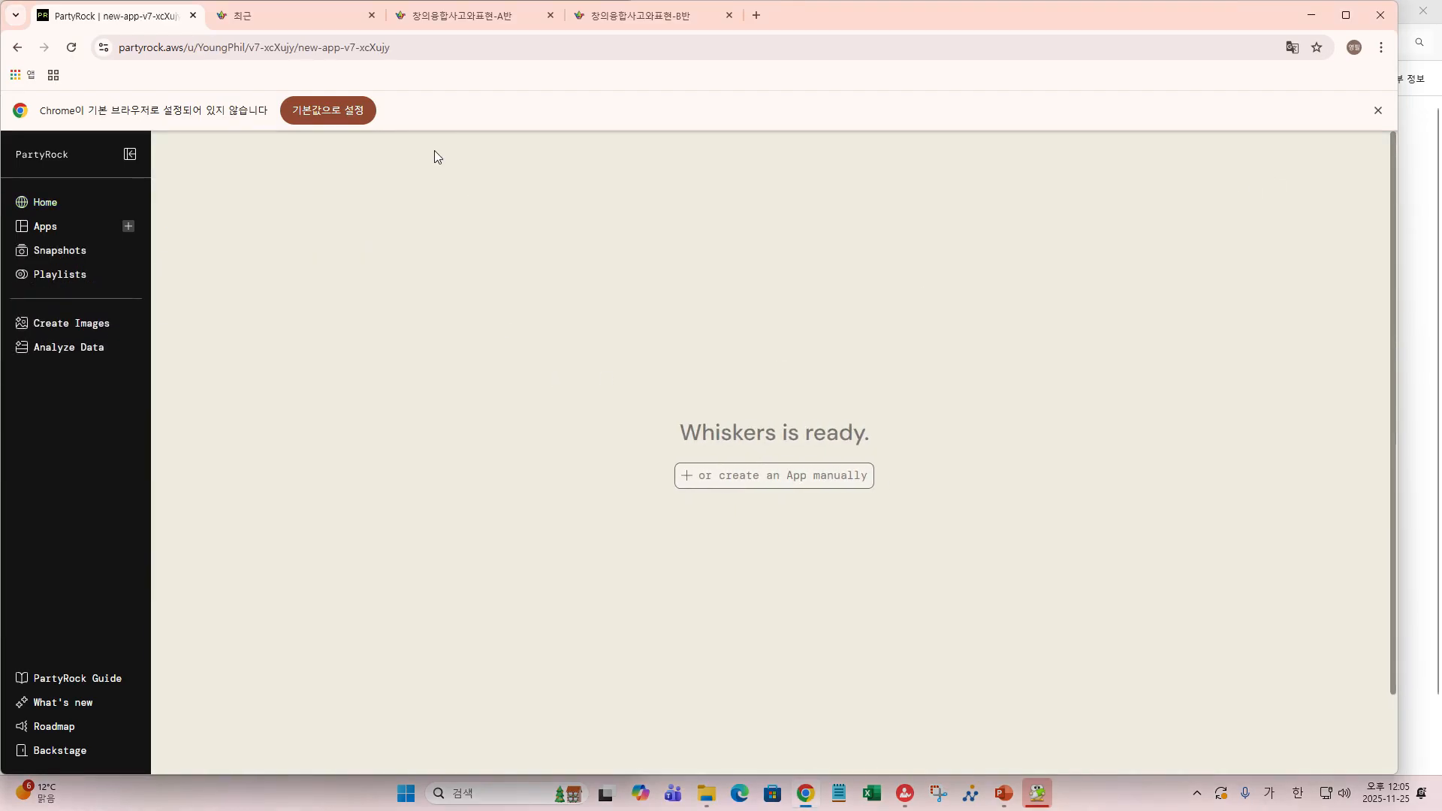
# - Choose to build the app manually and retitle it 여행안내-두번째앱
pyautogui.click(767, 483)
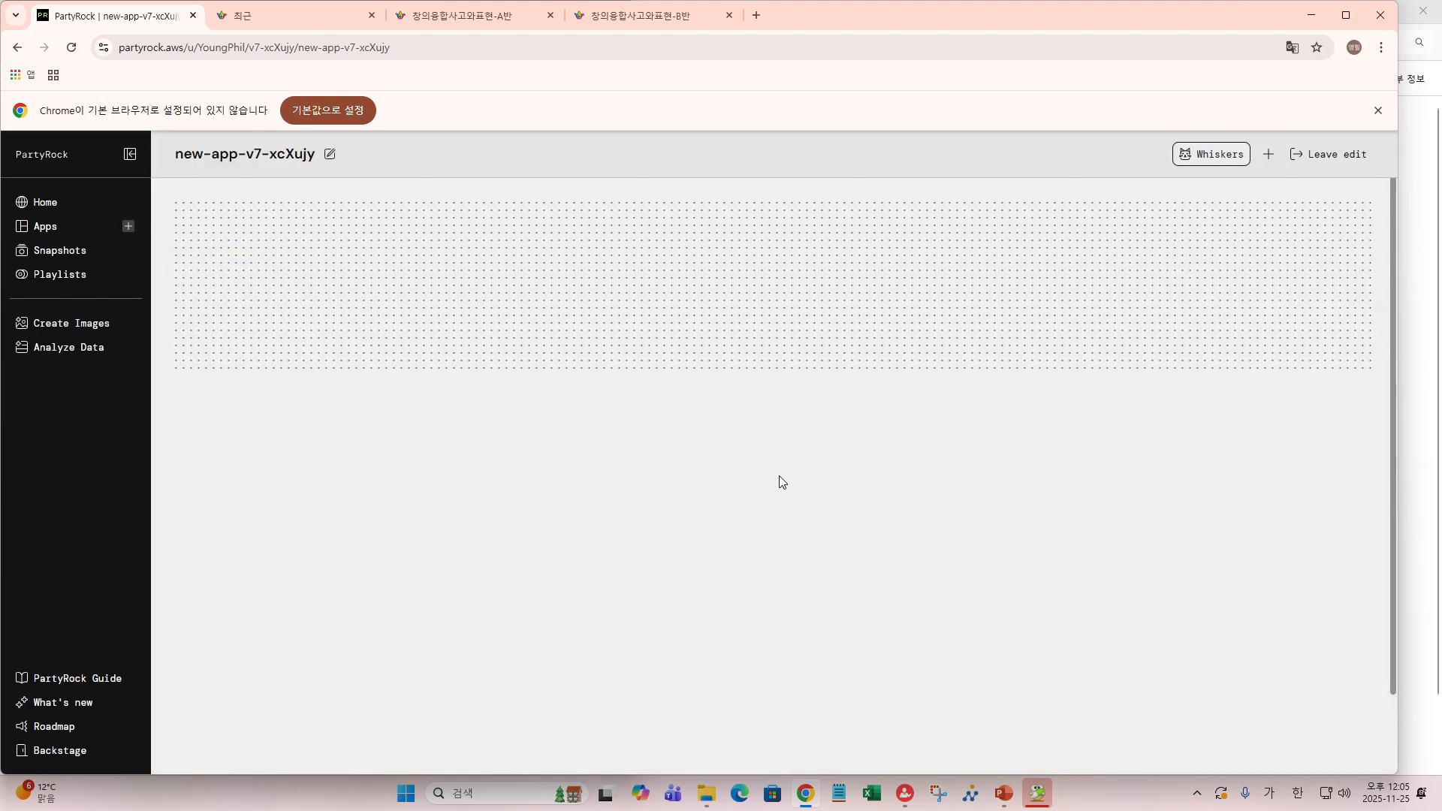
pyautogui.click(328, 154)
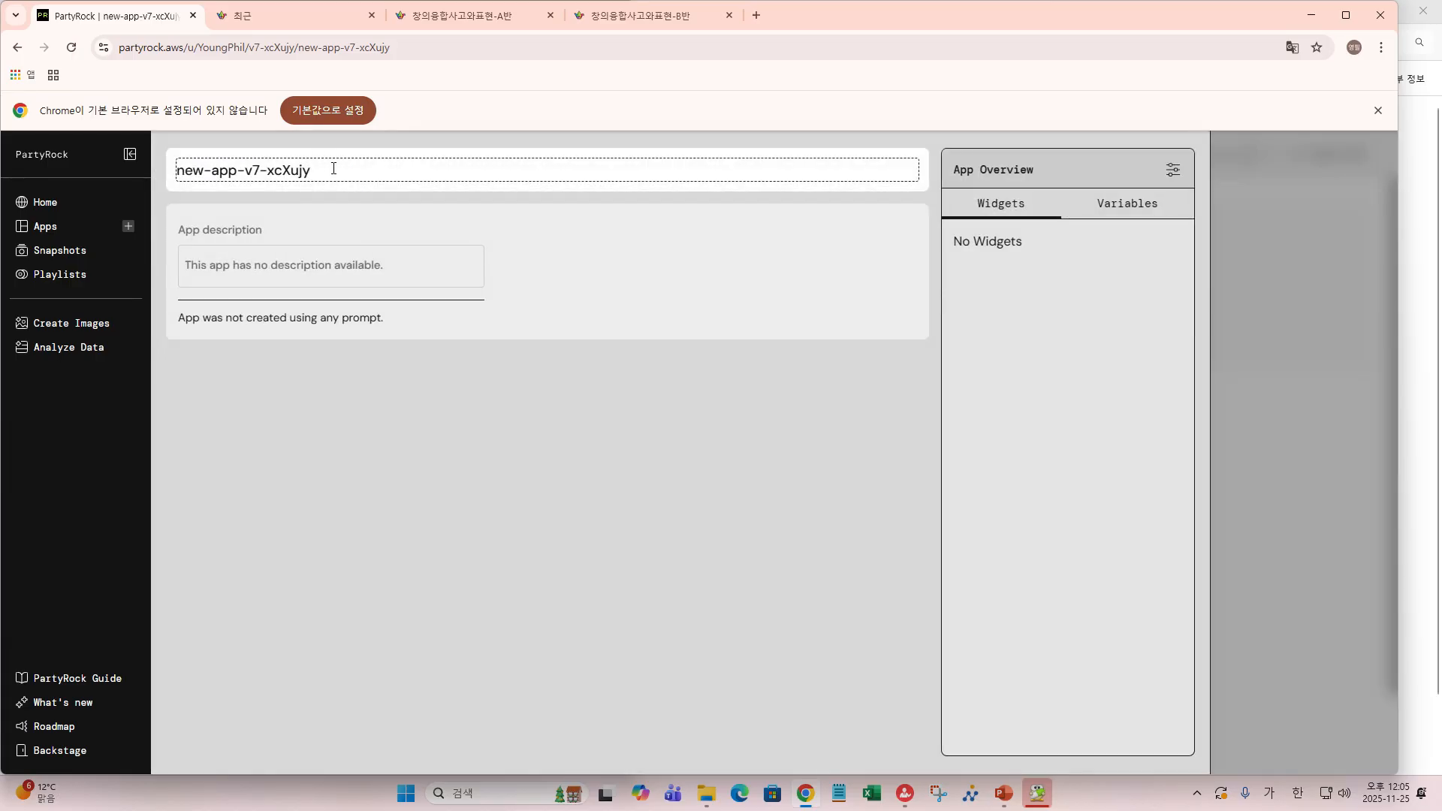
pyautogui.press('BackSpace')
pyautogui.press('BackSpace')
pyautogui.press('BackSpace')
pyautogui.press('BackSpace')
pyautogui.press('BackSpace')
pyautogui.press('BackSpace')
pyautogui.press('BackSpace')
pyautogui.press('BackSpace')
pyautogui.press('BackSpace')
pyautogui.press('BackSpace')
pyautogui.press('BackSpace')
pyautogui.press('BackSpace')
pyautogui.press('BackSpace')
pyautogui.press('BackSpace')
pyautogui.press('BackSpace')
pyautogui.press('BackSpace')
pyautogui.press('BackSpace')
pyautogui.write('여')
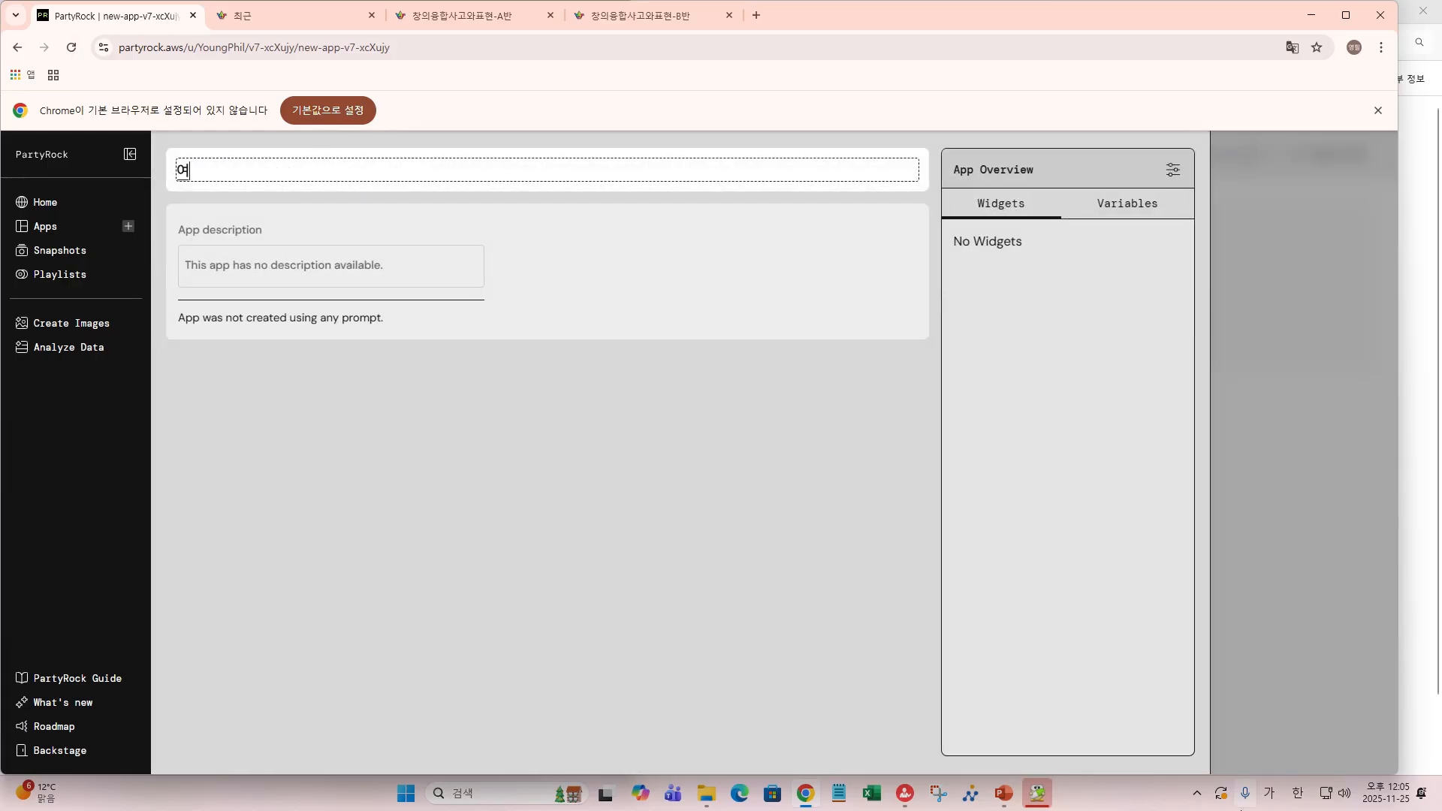
pyautogui.write('행ㅇ')
pyautogui.write('안내')
pyautogui.write('-두번')
pyautogui.write('ㅉ')
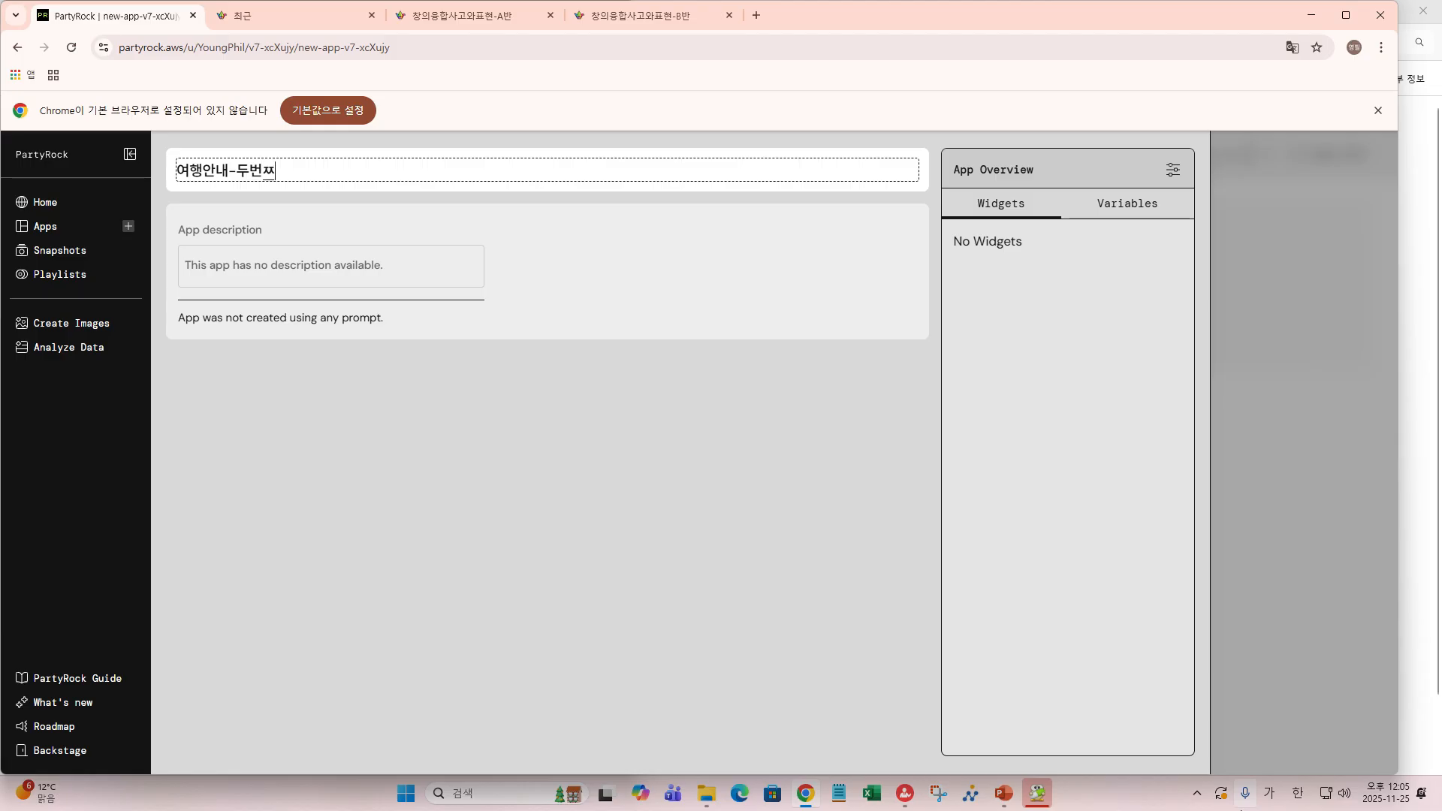
pyautogui.write('ㅔ')
pyautogui.press('BackSpace')
pyautogui.write('ㅐ앱')
# - Return to the empty app canvas, keeping the page untranslated in English
pyautogui.moveTo(1234, 728)
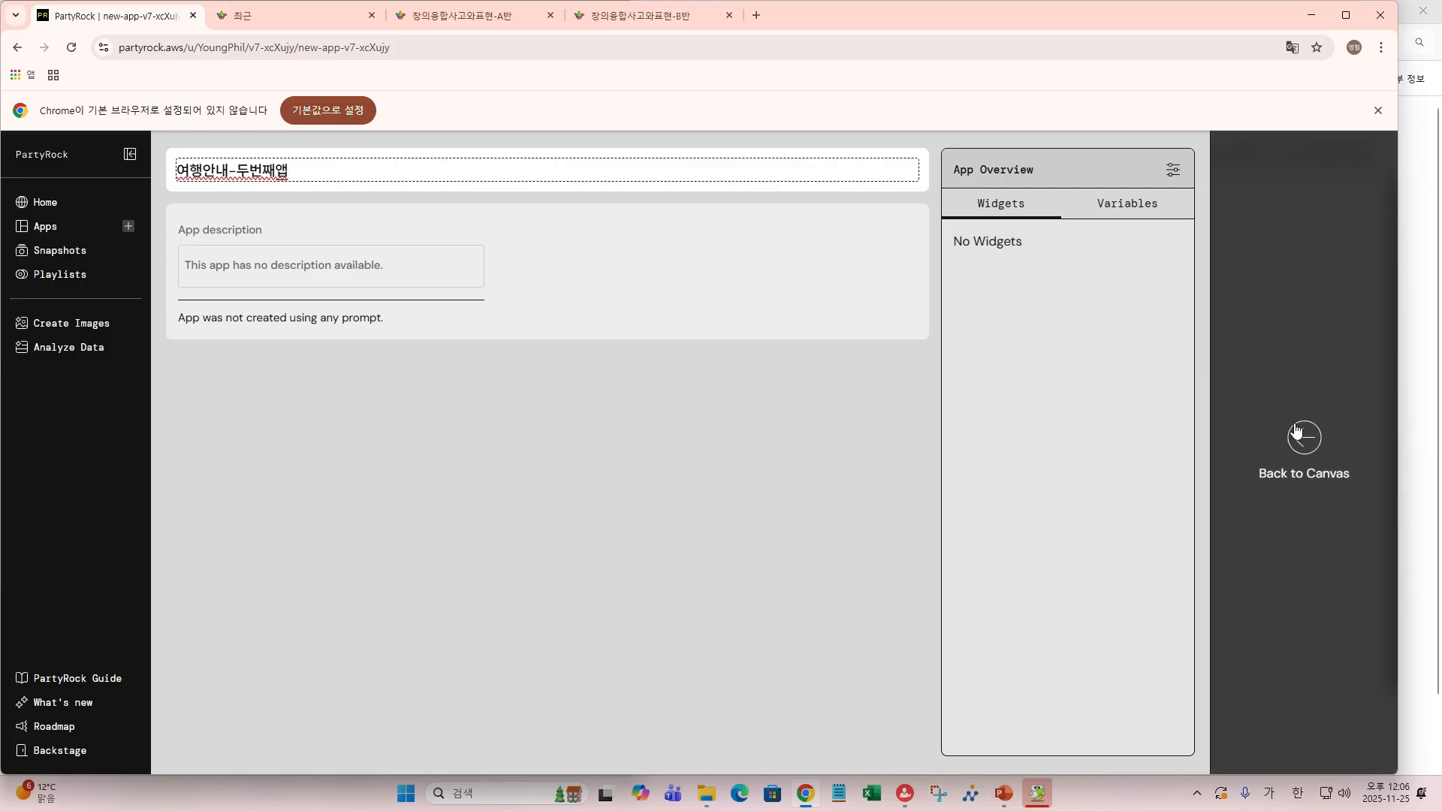
pyautogui.click(1297, 430)
pyautogui.click(1173, 79)
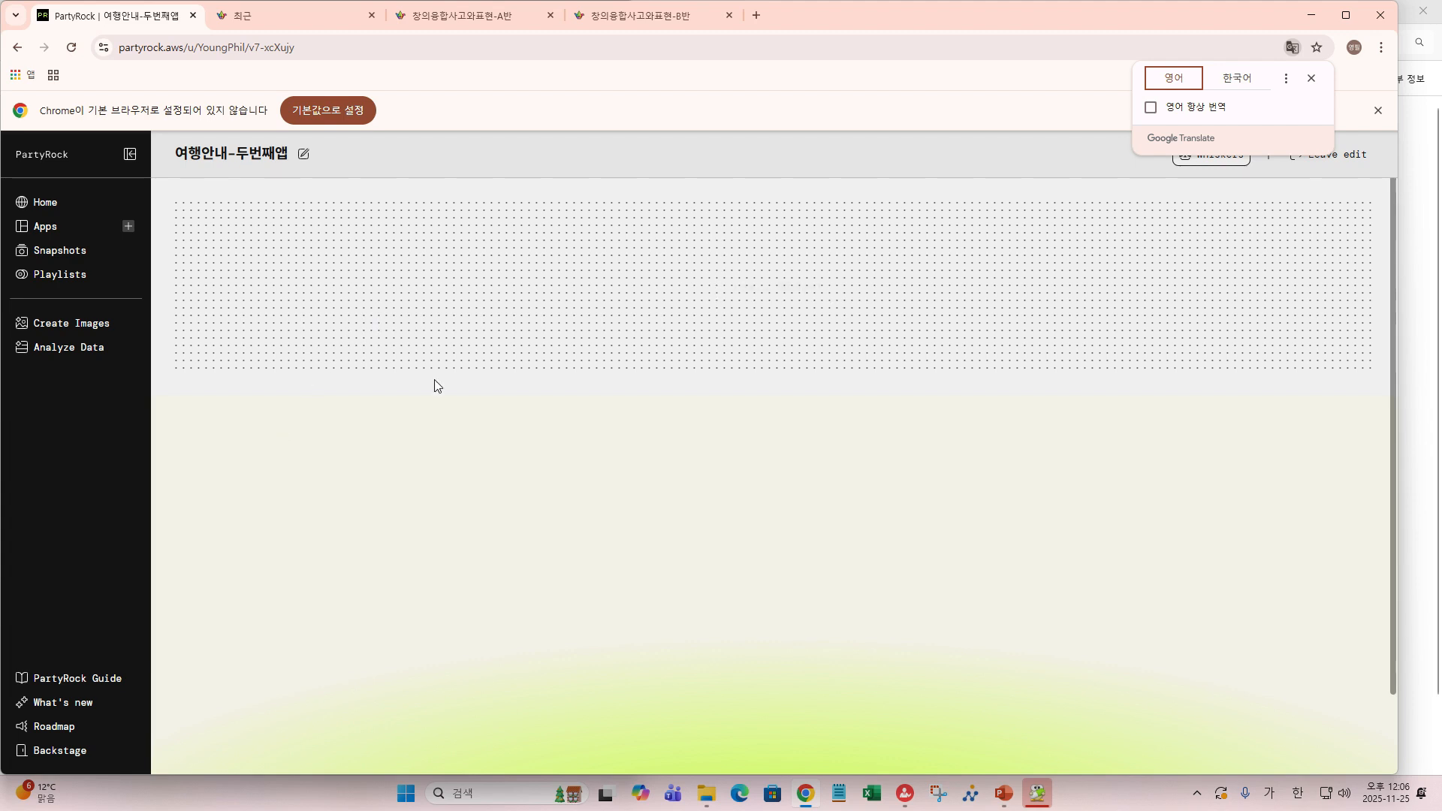
# - Bring up the widget-type picker from the dotted canvas's Create Widget area
pyautogui.moveTo(767, 358)
# - Add a Static Text widget and retitle widget0 as 여행가이드앱안내
pyautogui.click(748, 288)
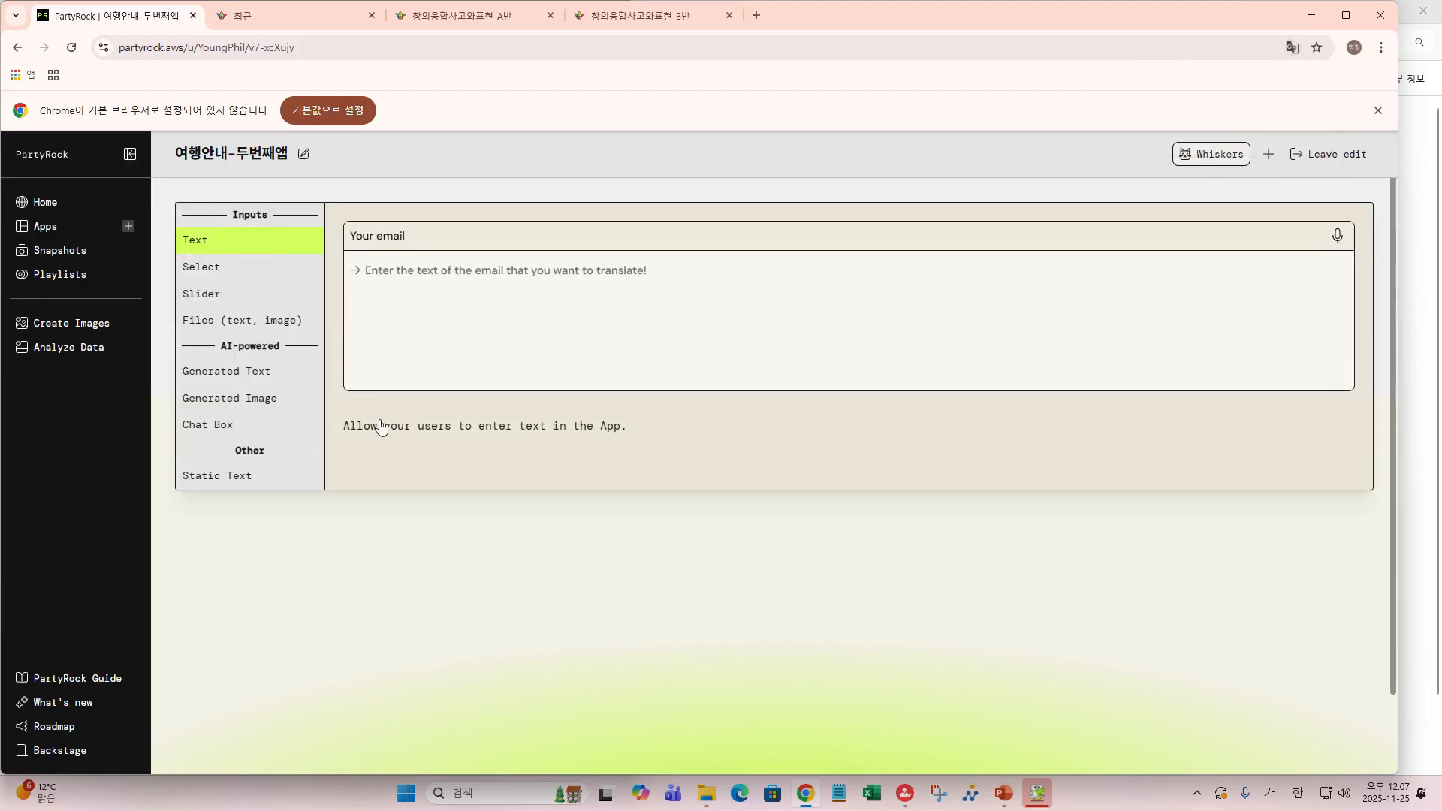
pyautogui.click(214, 478)
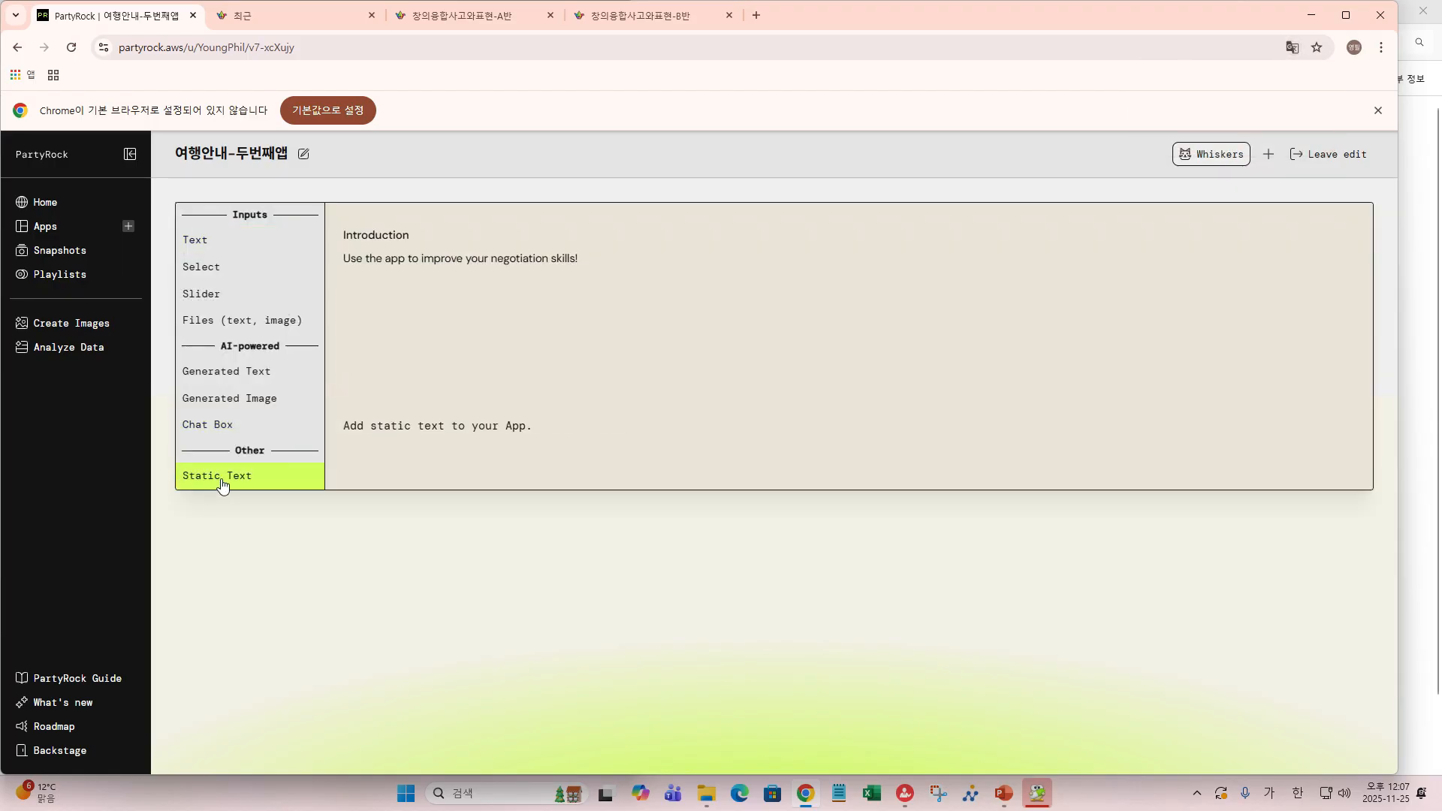
pyautogui.click(223, 486)
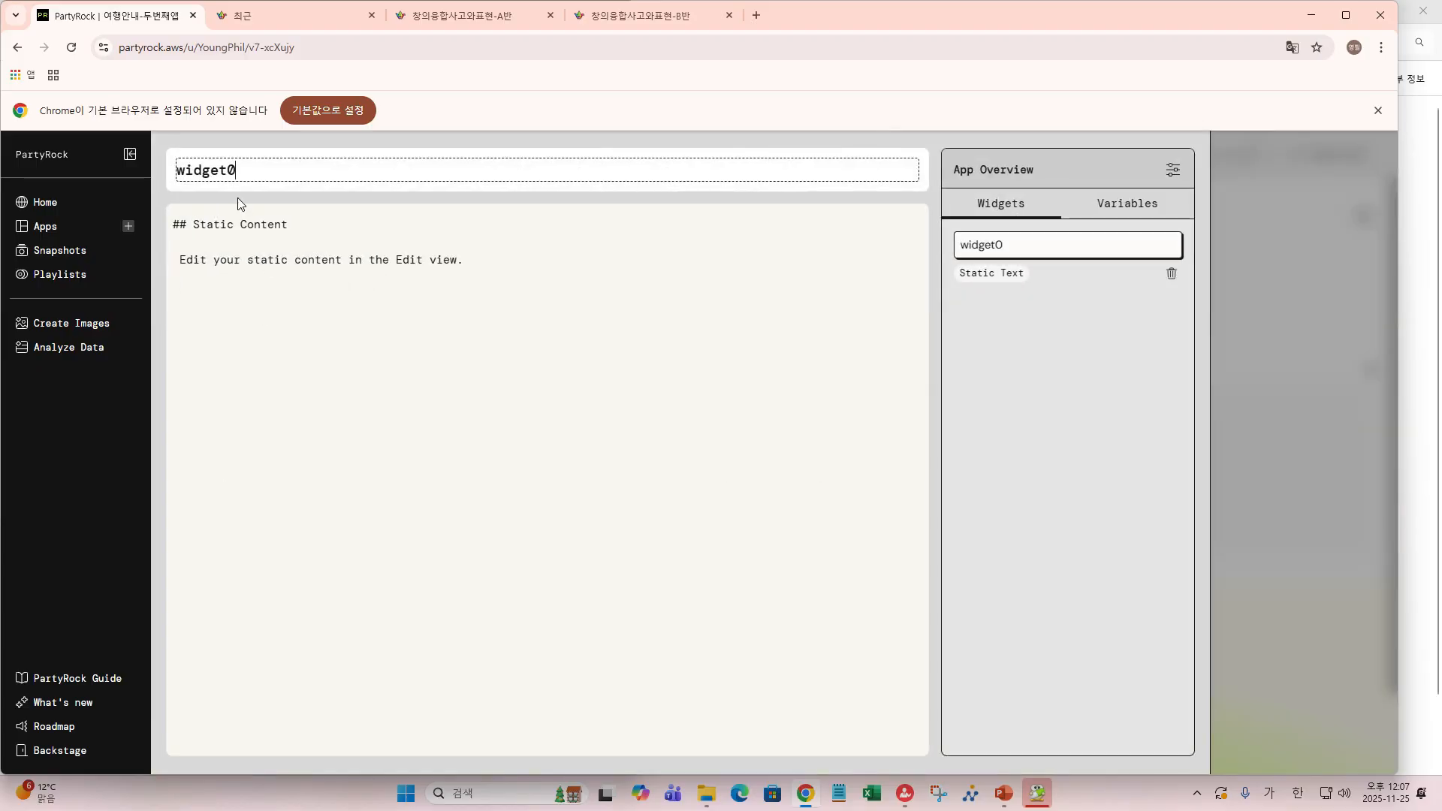
pyautogui.doubleClick(254, 169)
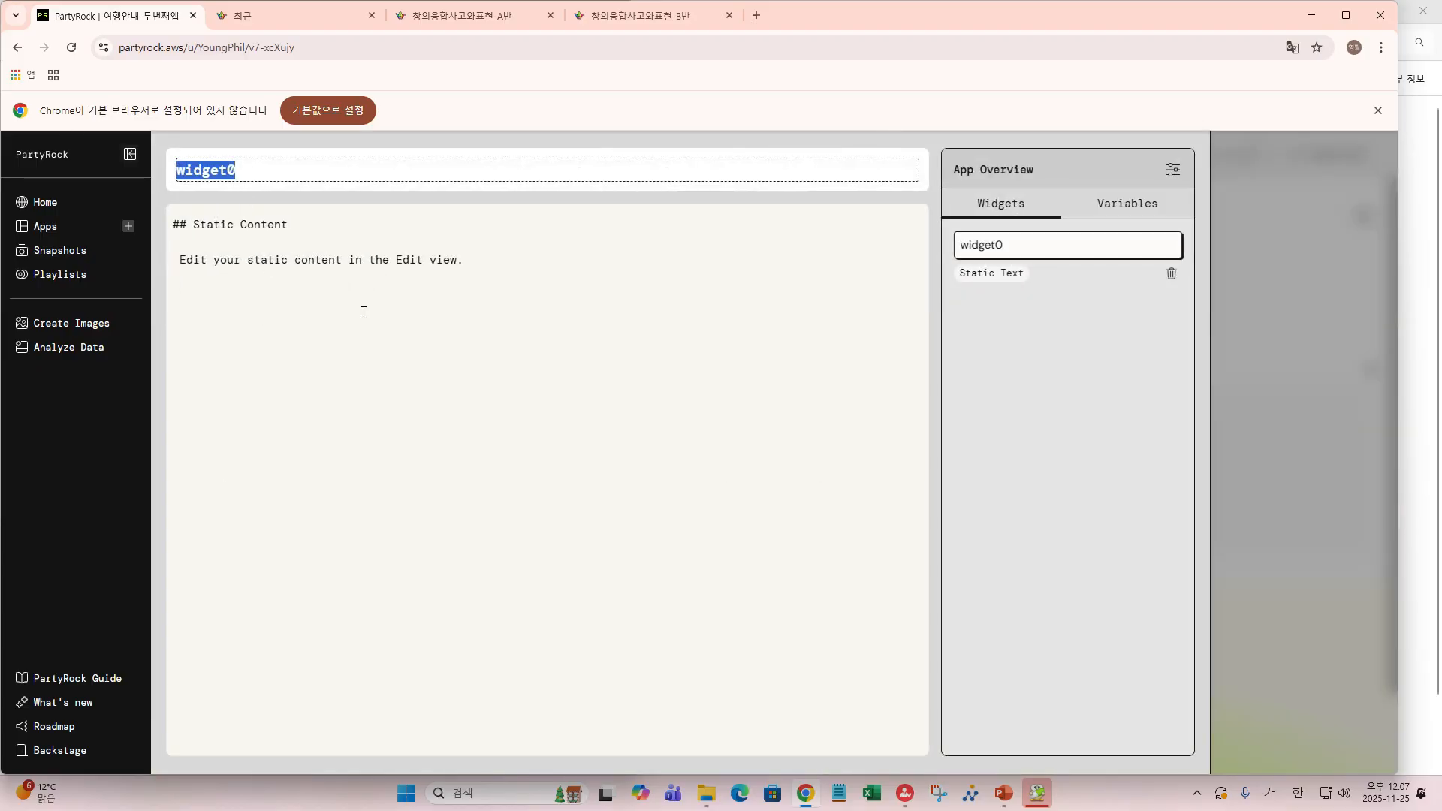
pyautogui.write('아')
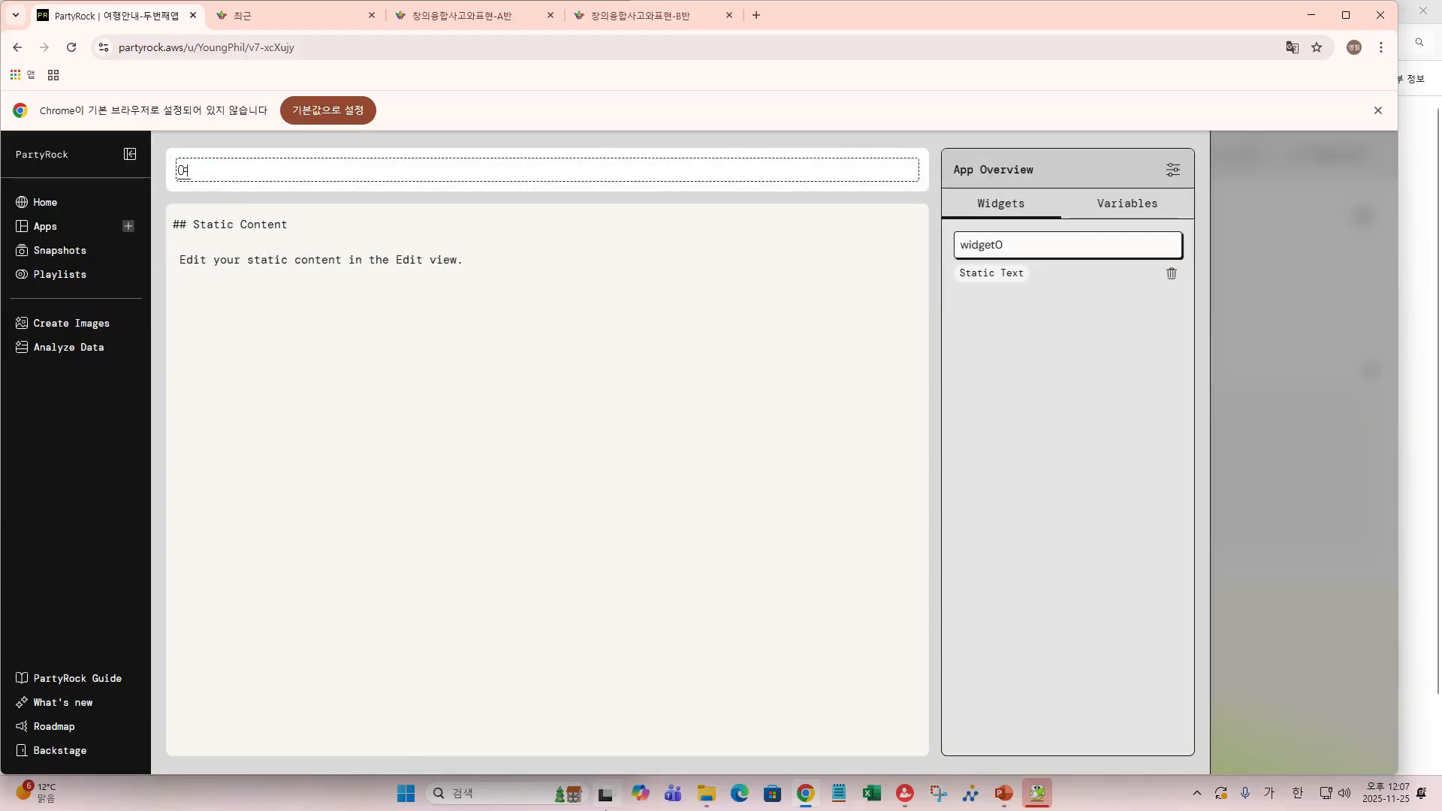
pyautogui.write('행')
pyautogui.write('가')
pyautogui.write('이드애')
pyautogui.write('ㅂ안내')
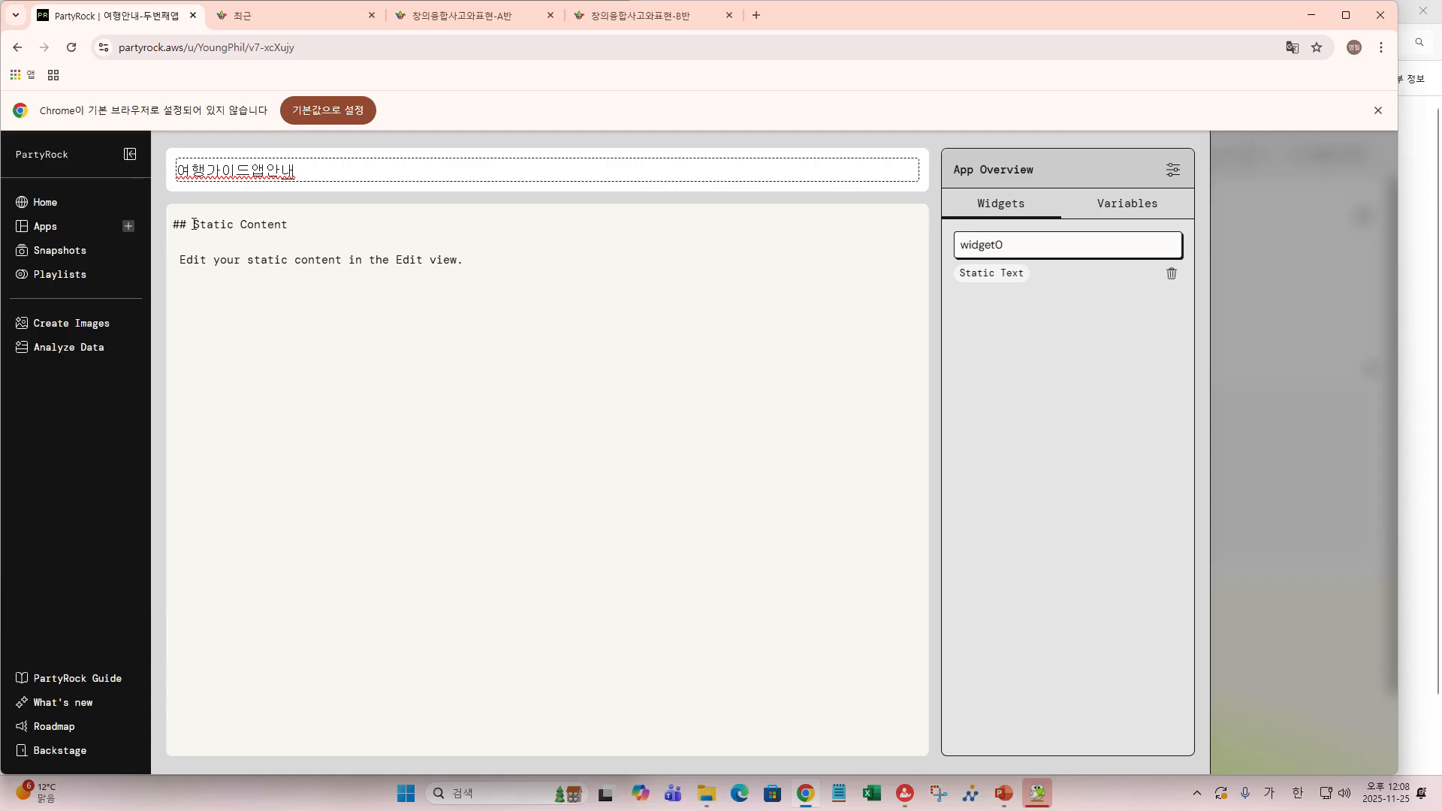
# - Commit the 여행가이드앱안내 title, start retyping the heading as 여행안내, then return to the canvas
pyautogui.click(295, 226)
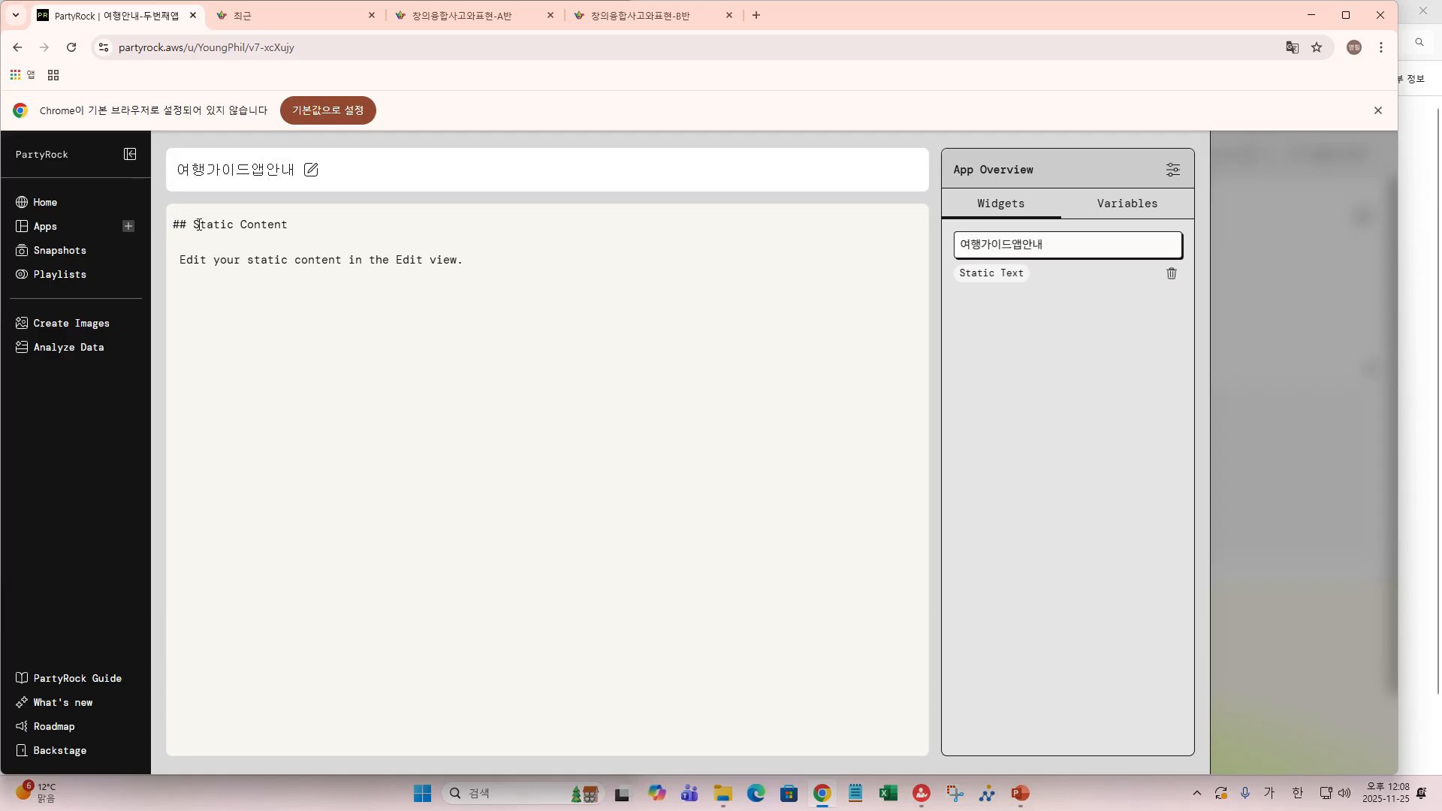
pyautogui.moveTo(195, 224); pyautogui.dragTo(316, 235)
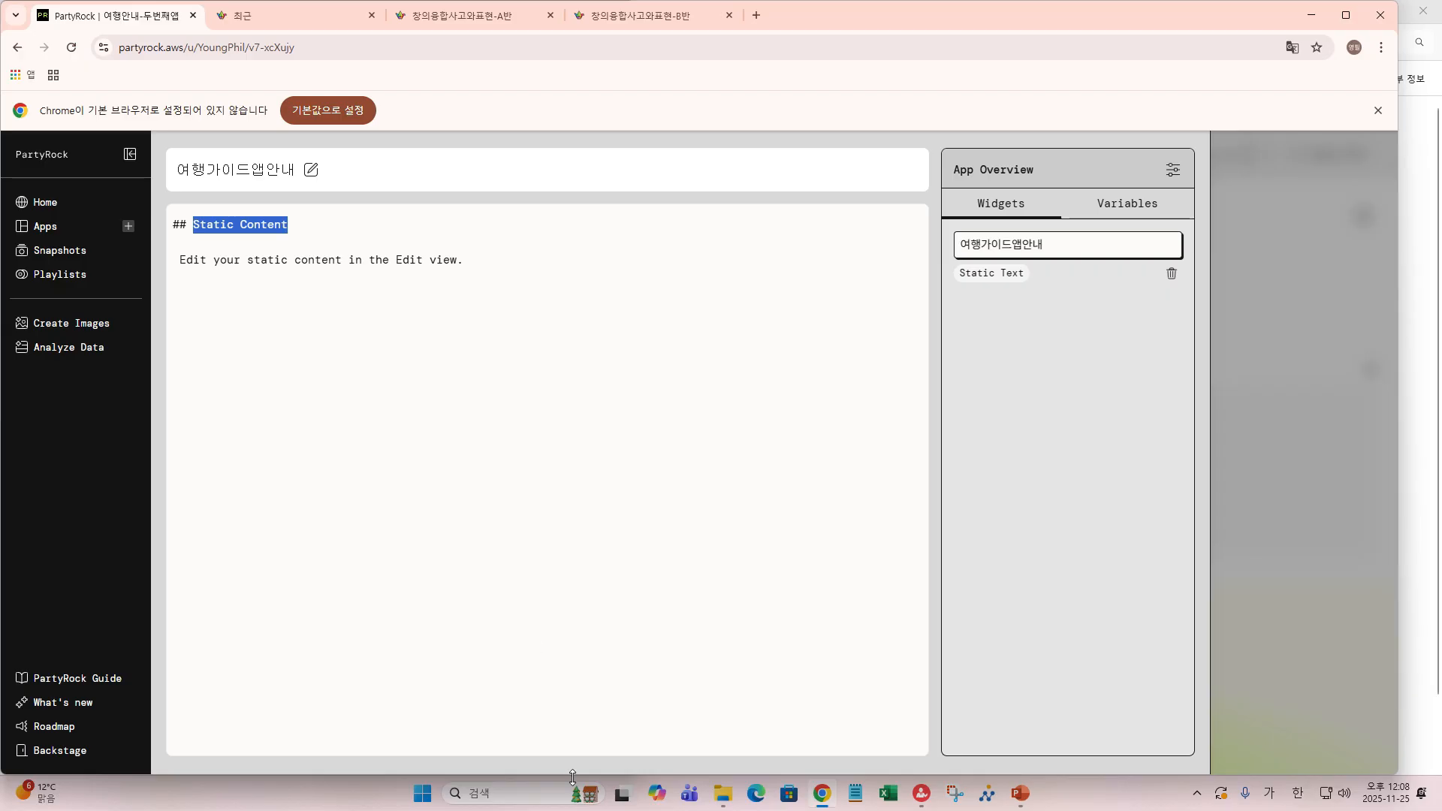
pyautogui.write('여')
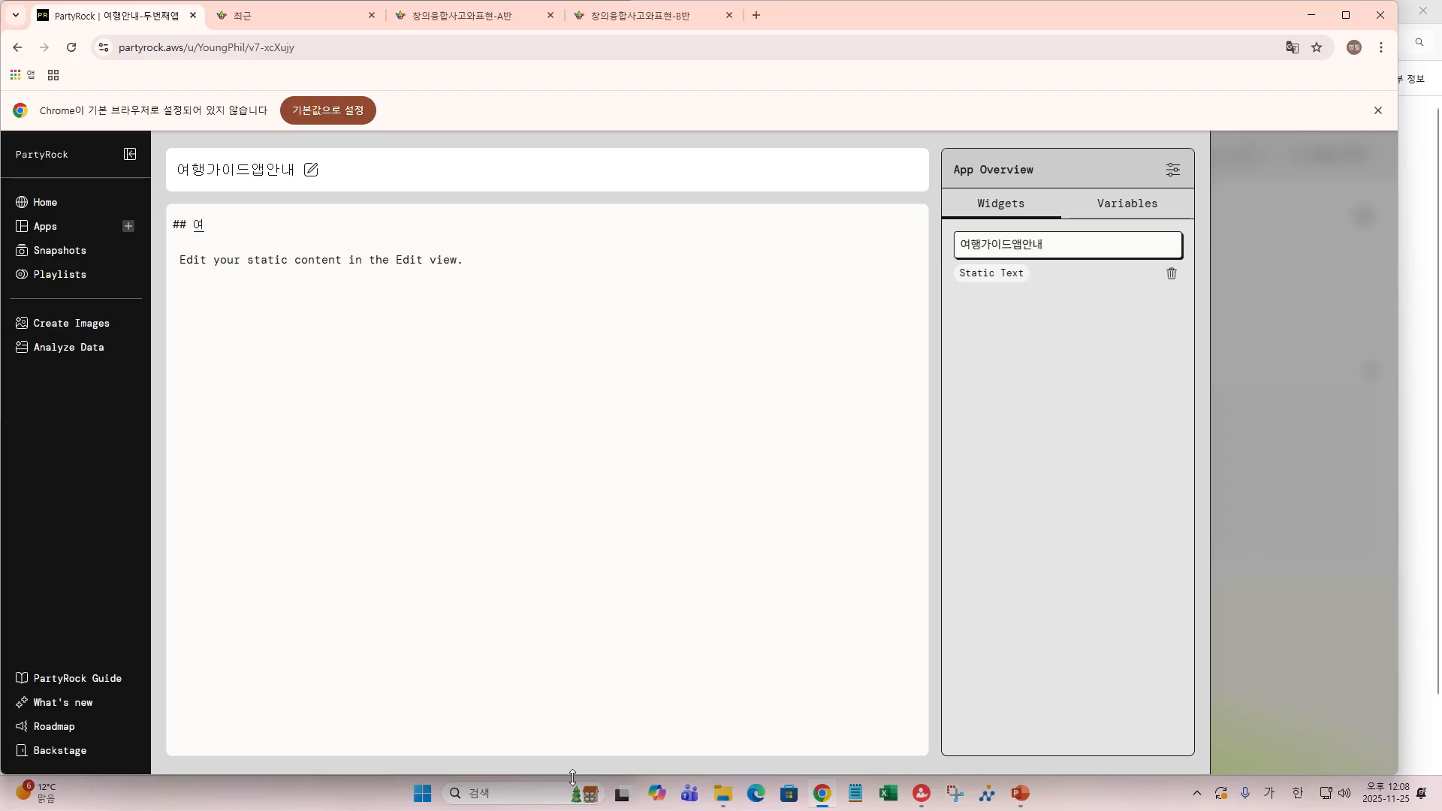
pyautogui.write('행안내')
pyautogui.press('Left')
pyautogui.press('Left')
pyautogui.press('Left')
pyautogui.hotkey('alt', 'Left')
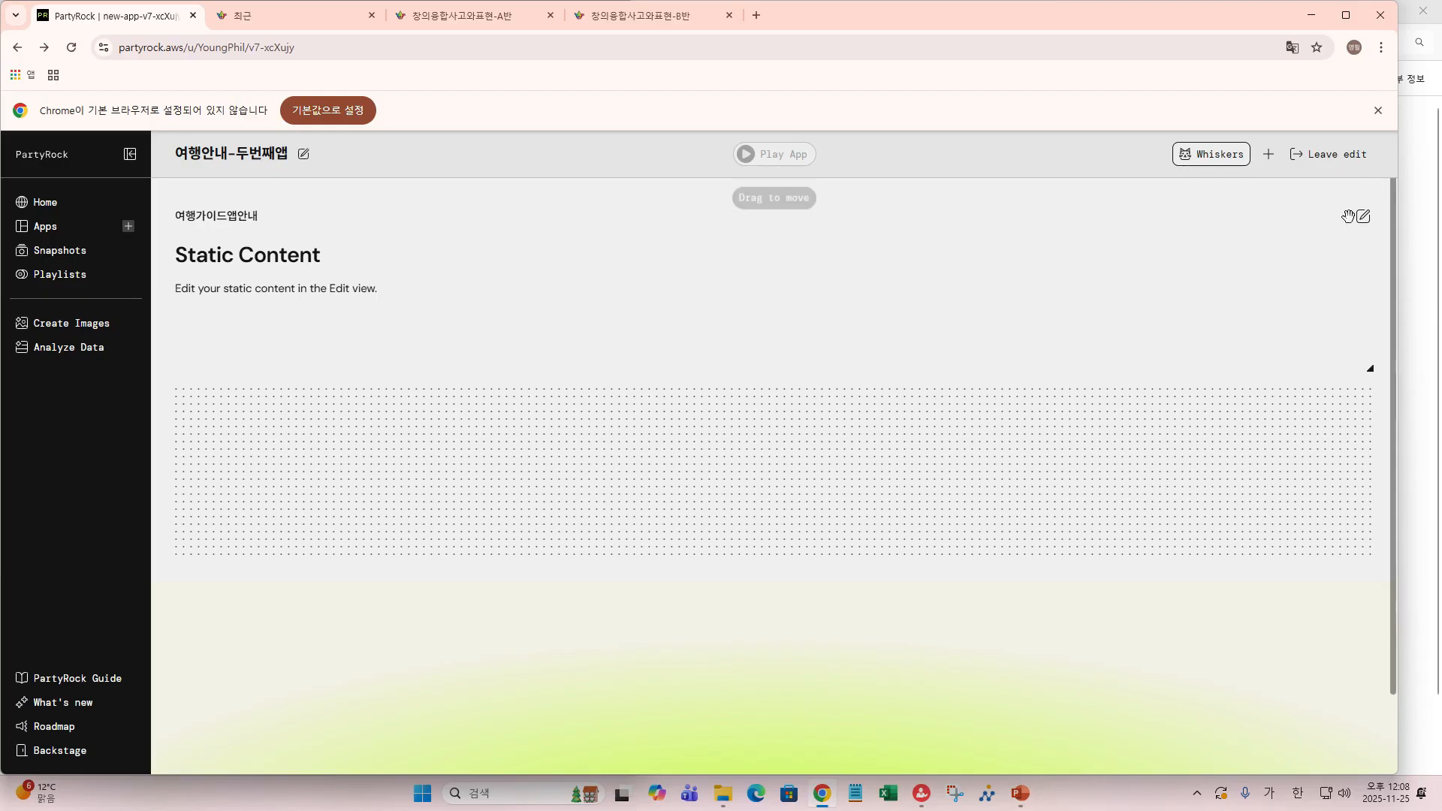
# - Delete the 여행가이드앱안내 Static Text widget from the app
pyautogui.click(1363, 217)
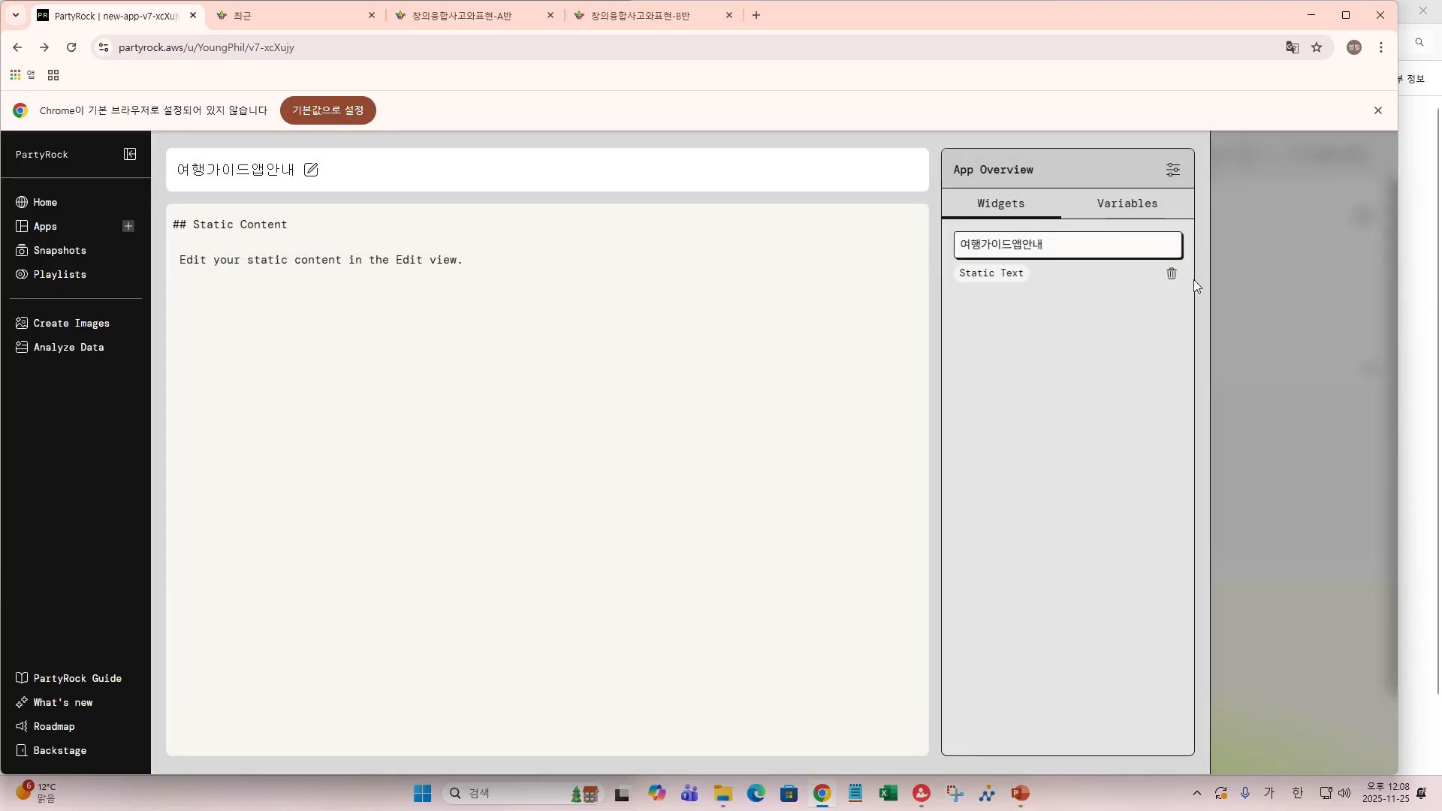
pyautogui.click(1172, 274)
pyautogui.click(1007, 335)
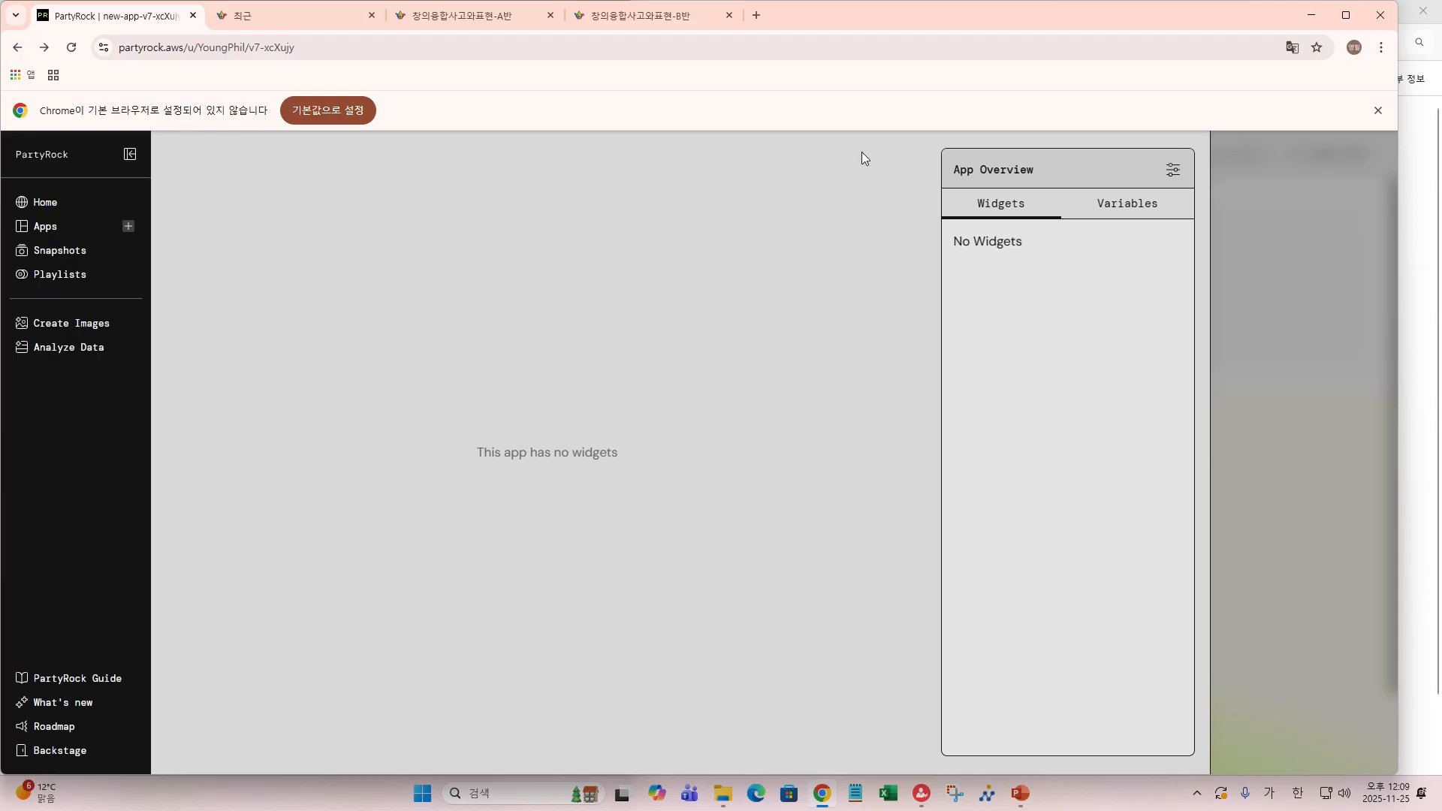
# - Back on the canvas, add a fresh Static Text widget named widget0
pyautogui.moveTo(1355, 425)
pyautogui.click(1300, 437)
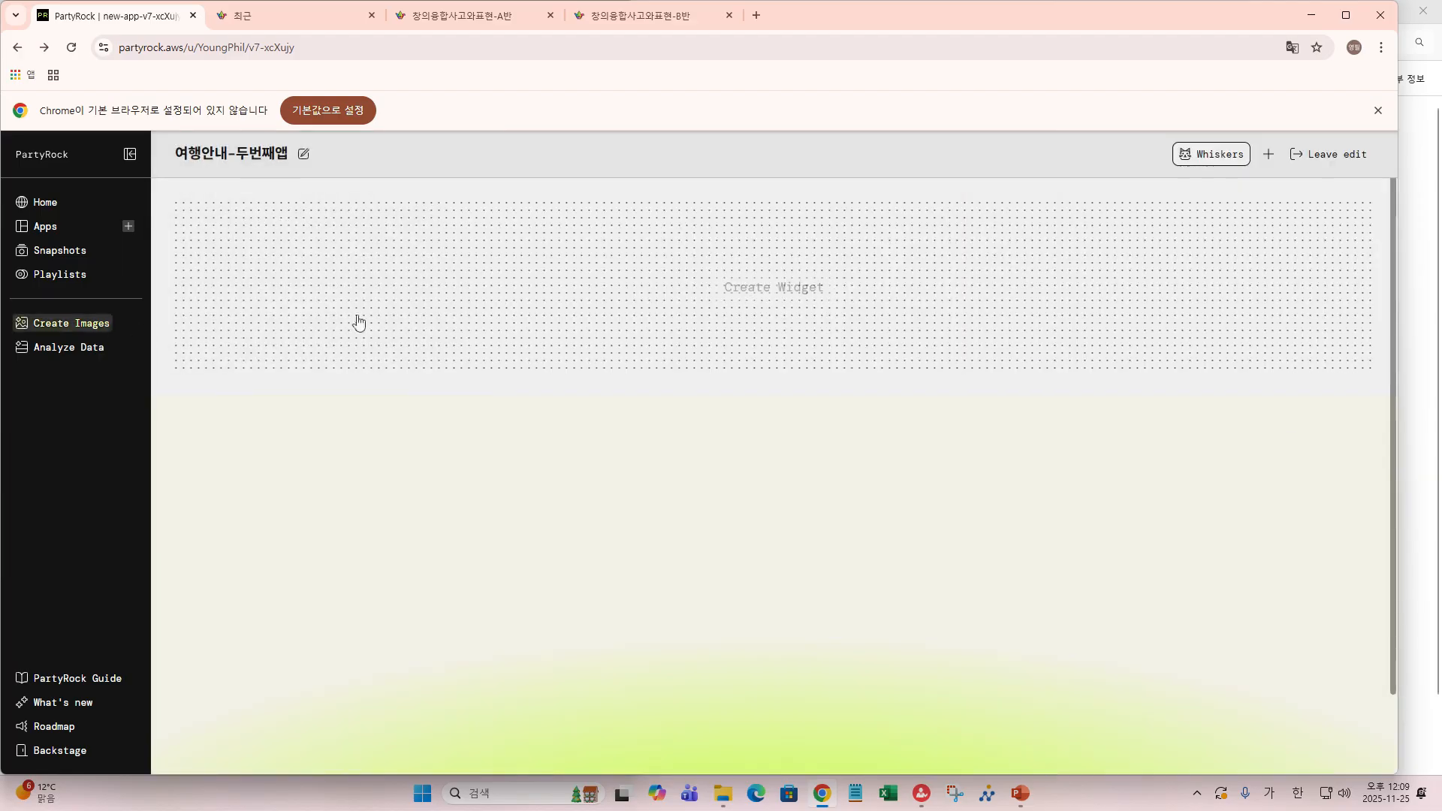
pyautogui.moveTo(734, 304)
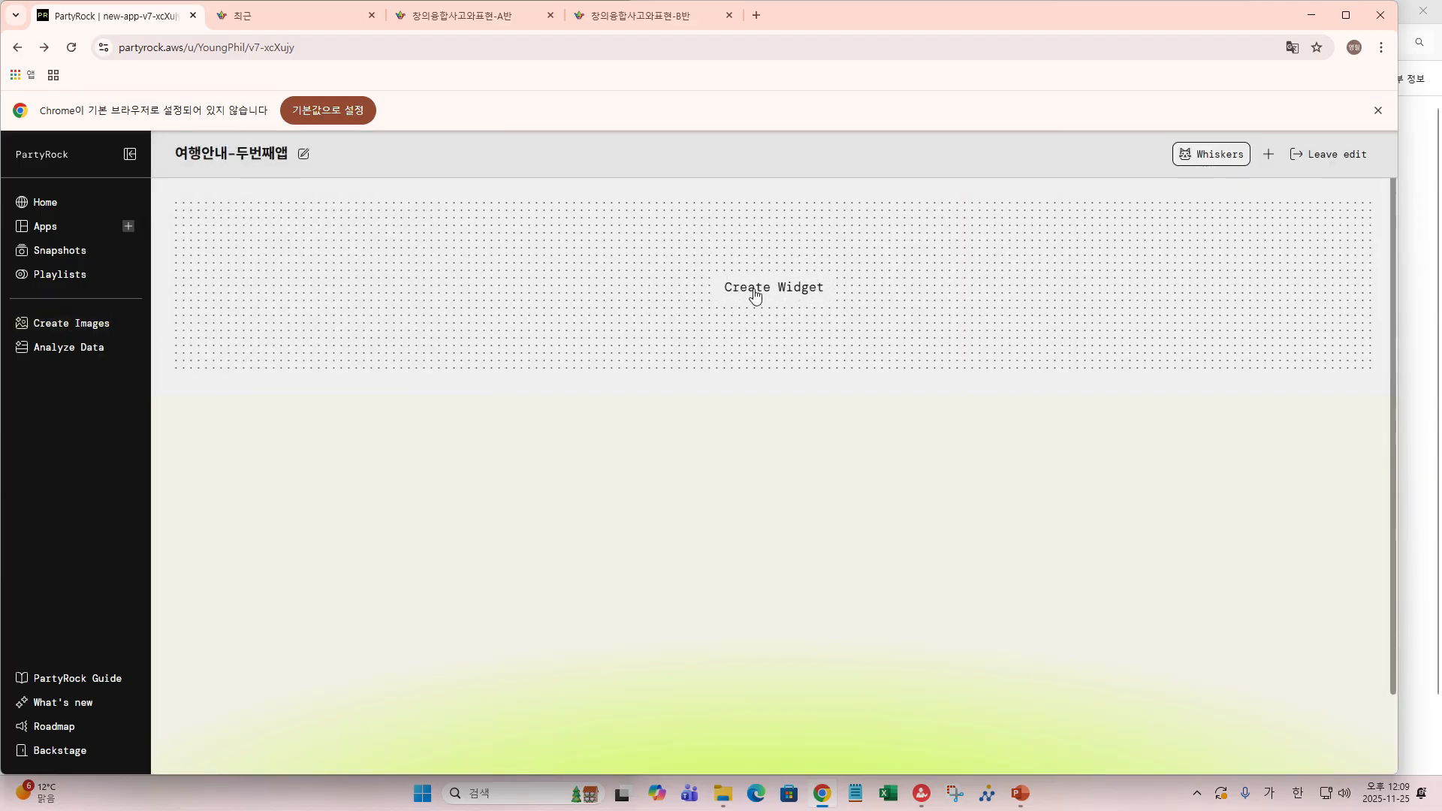
pyautogui.click(755, 295)
pyautogui.click(229, 399)
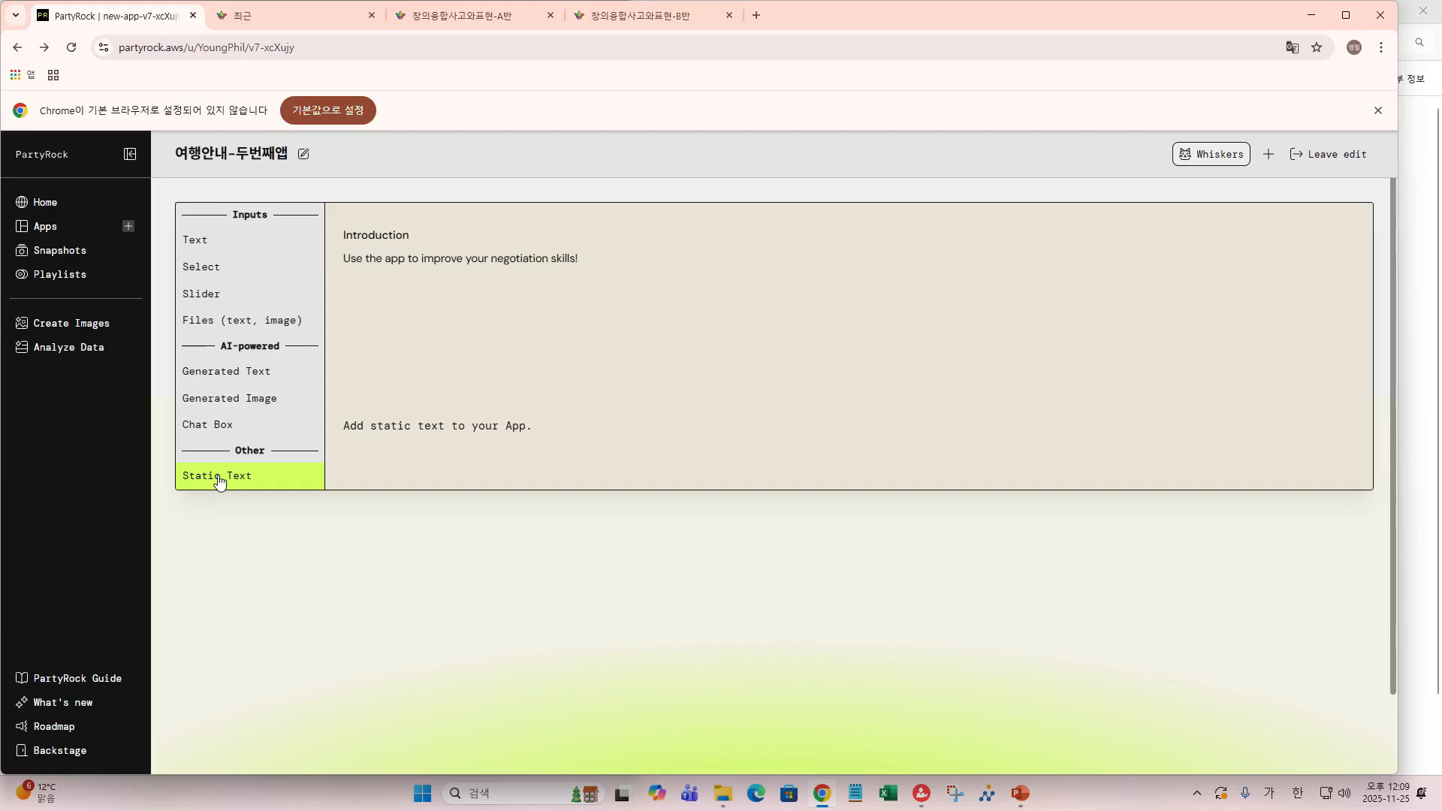
pyautogui.click(218, 478)
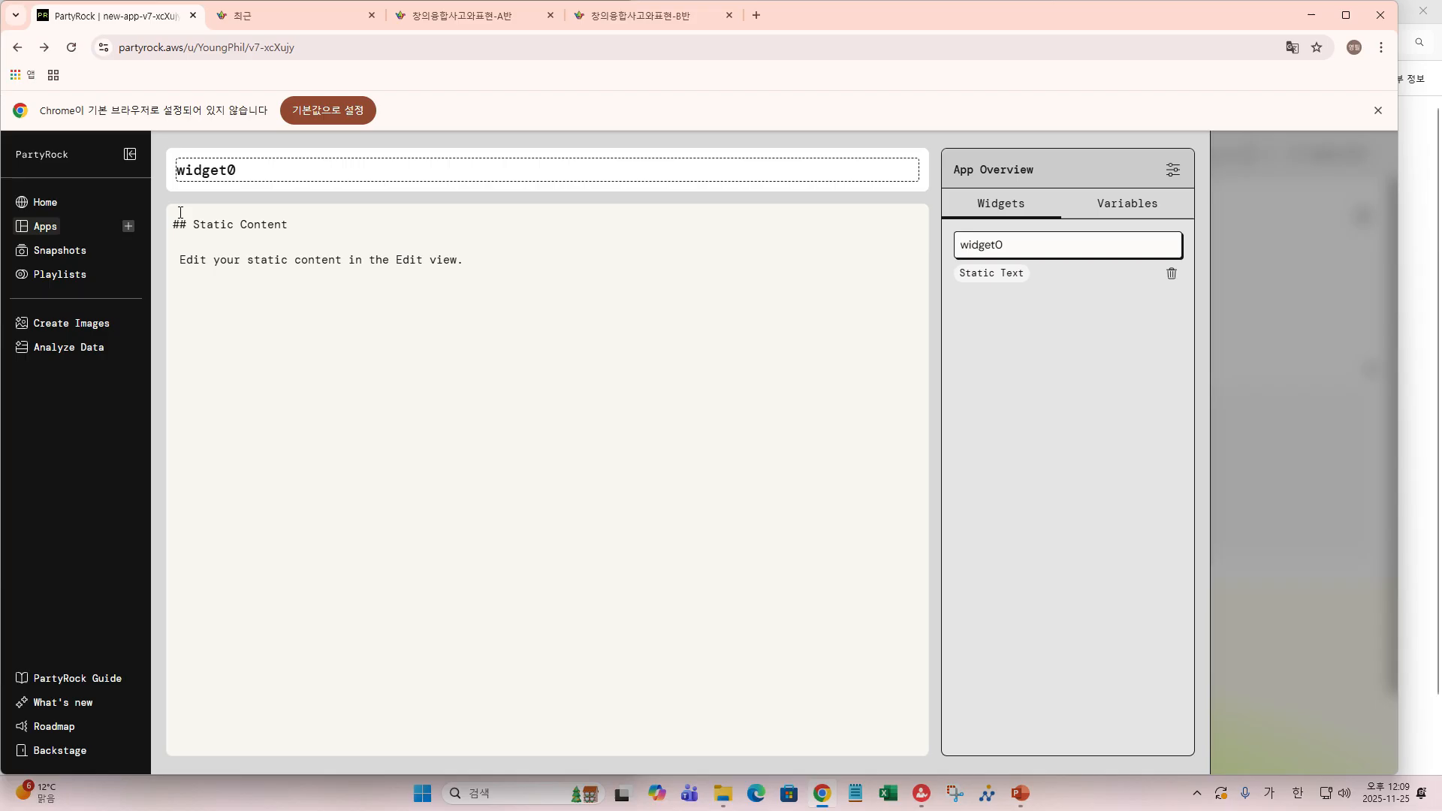
# - Rename the widget from widget0 to 여행앱소개
pyautogui.click(220, 227)
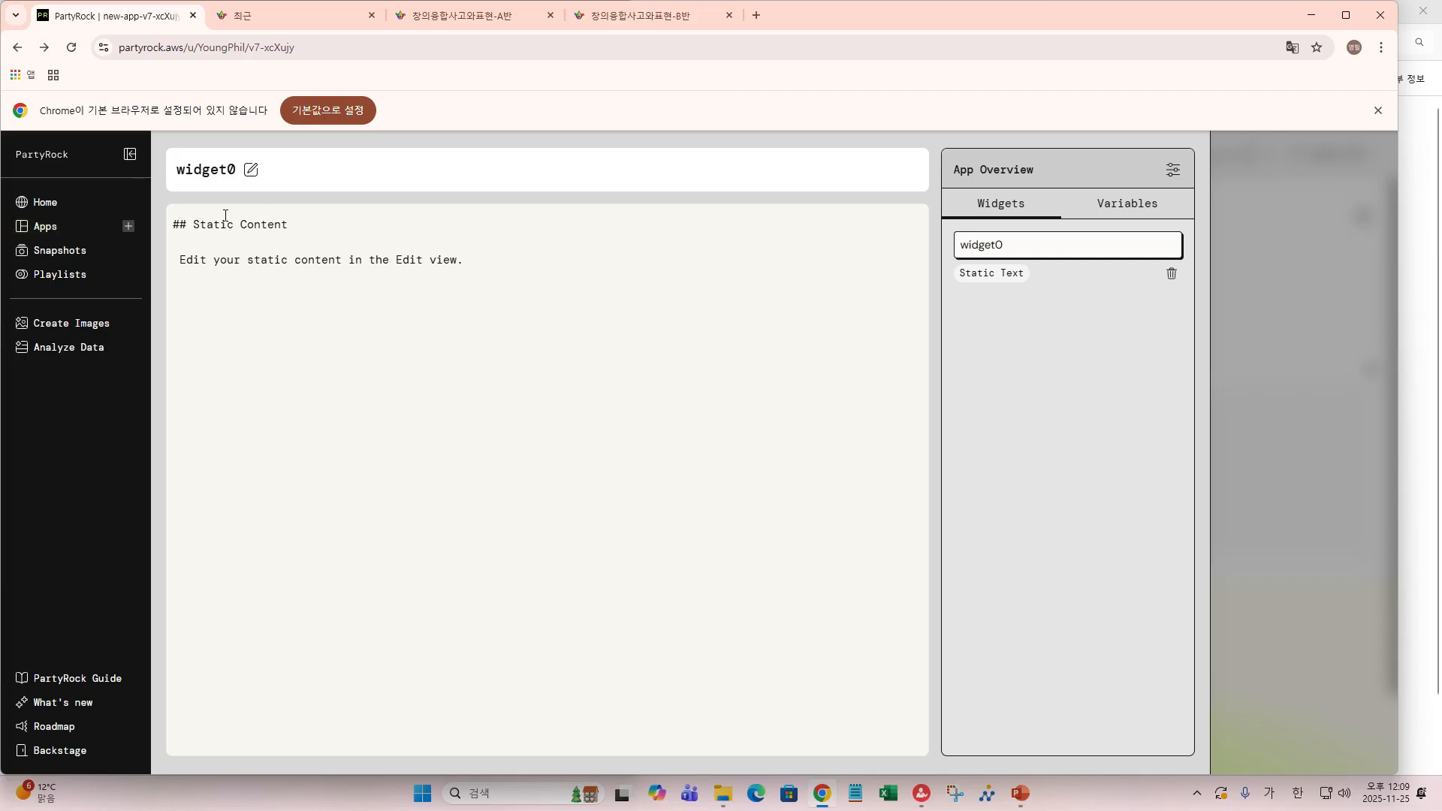
pyautogui.click(250, 170)
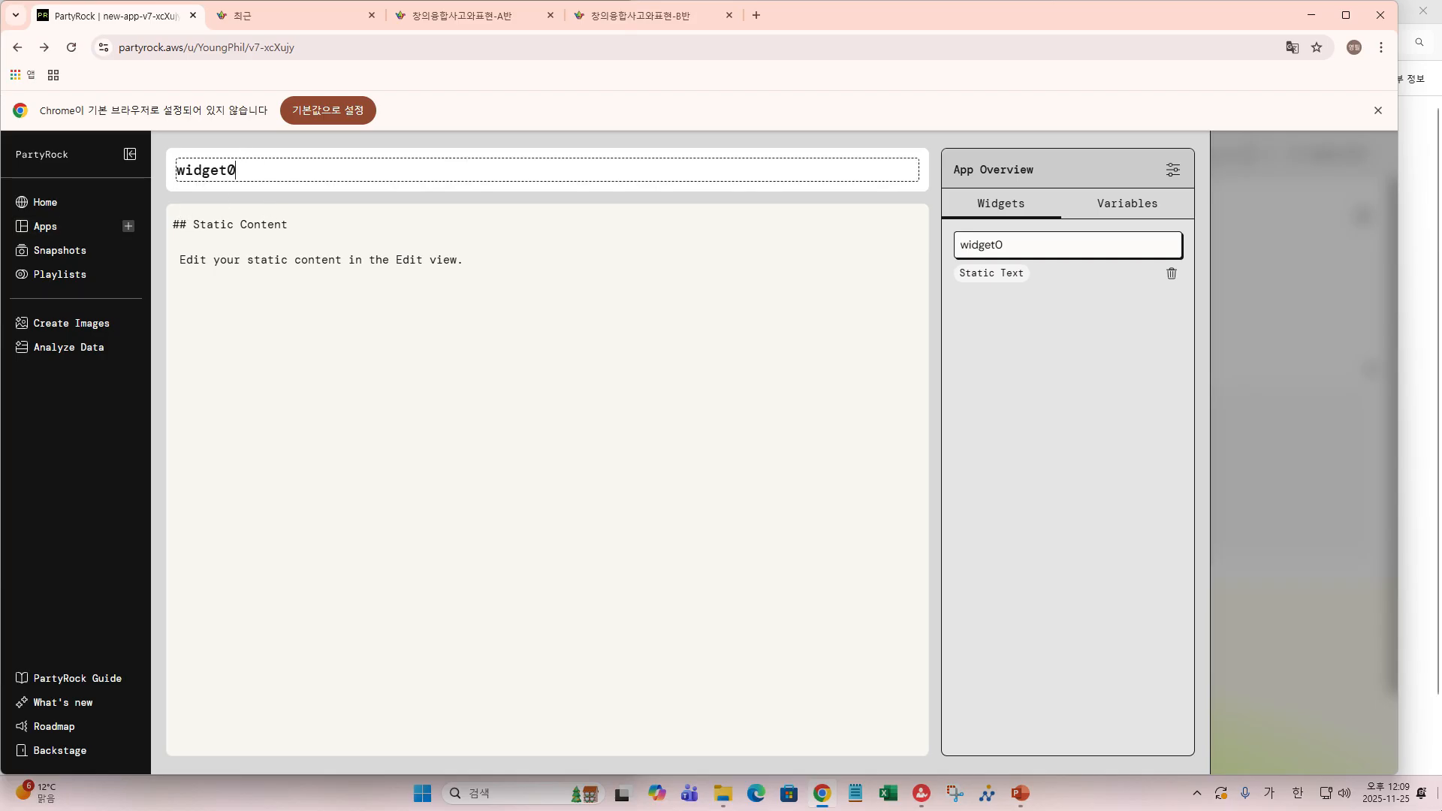
pyautogui.press('BackSpace')
pyautogui.press('BackSpace')
pyautogui.press('BackSpace')
pyautogui.press('BackSpace')
pyautogui.press('BackSpace')
pyautogui.press('BackSpace')
pyautogui.press('BackSpace')
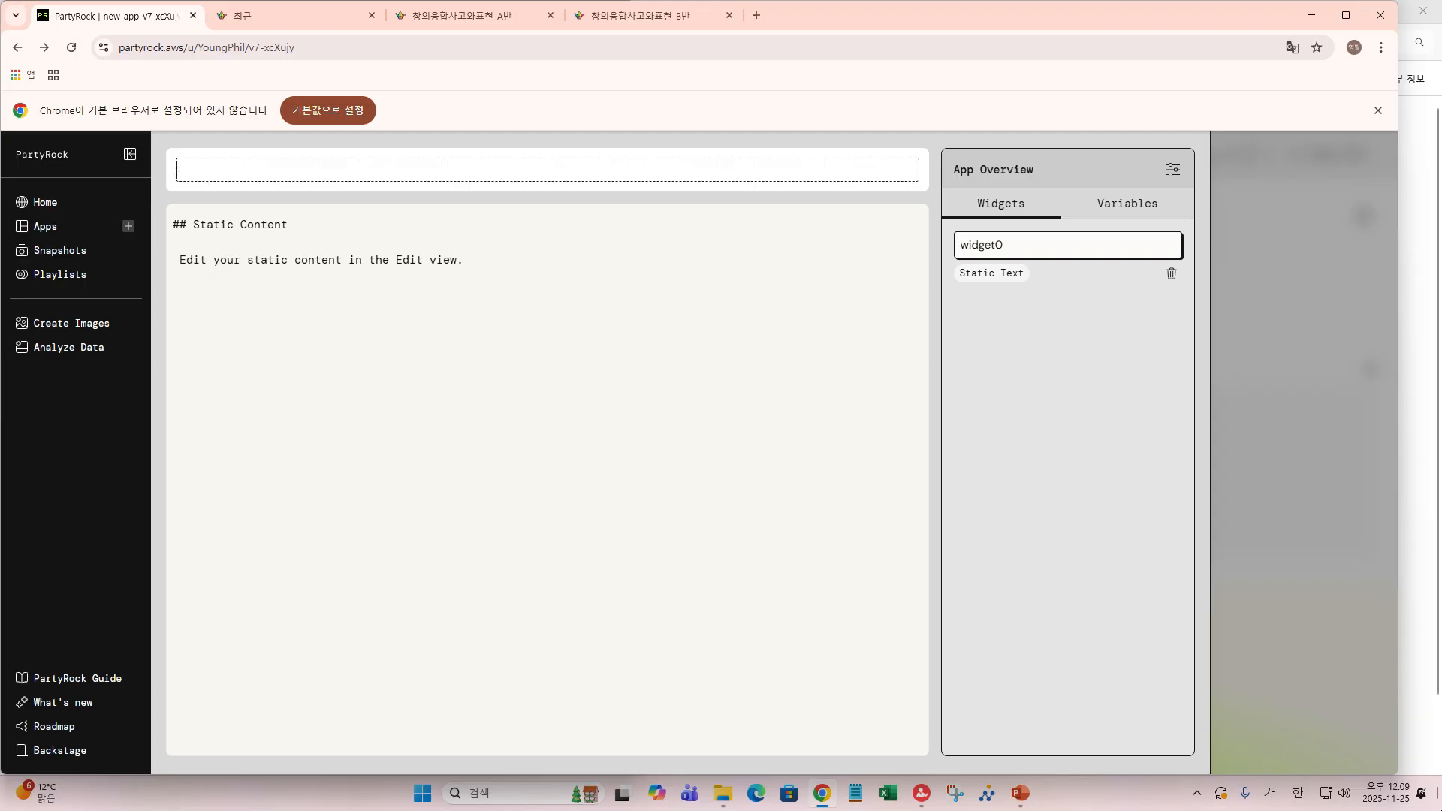
pyautogui.write('여행ㅇ')
pyautogui.write('앱소')
pyautogui.write('개')
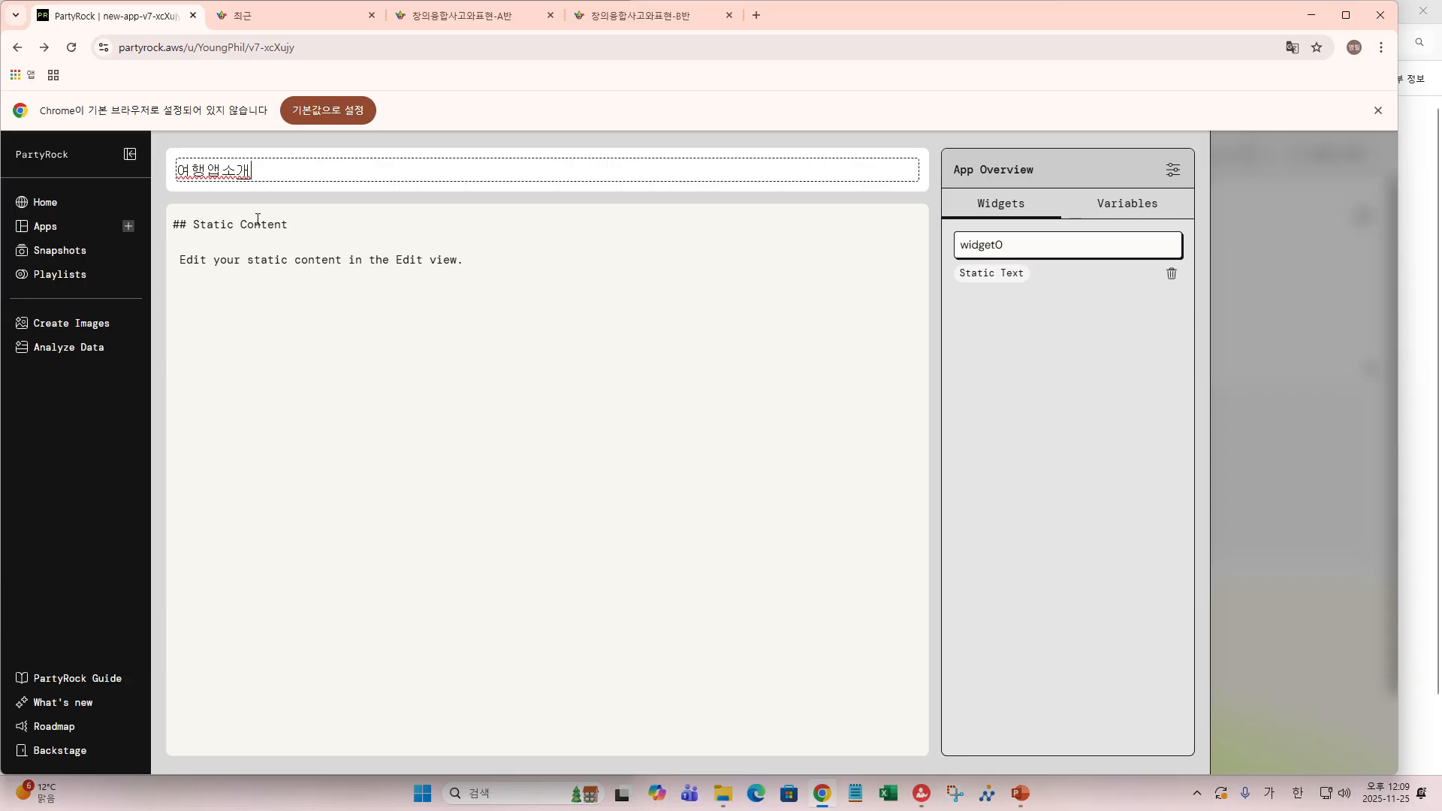
pyautogui.click(196, 228)
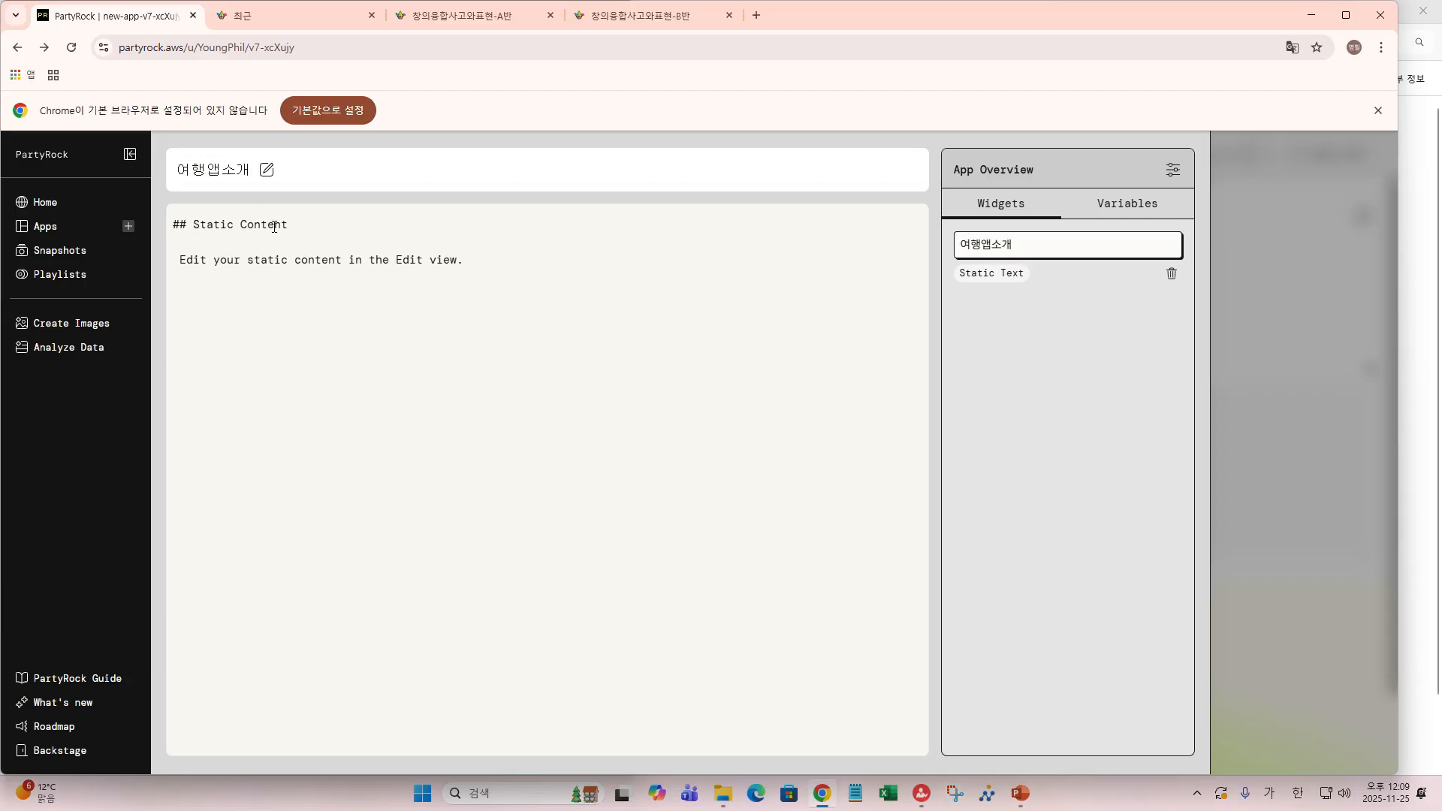
# - Change the markdown heading to 여행앱 안내 and select the placeholder sentence below it
pyautogui.moveTo(288, 224); pyautogui.dragTo(194, 222)
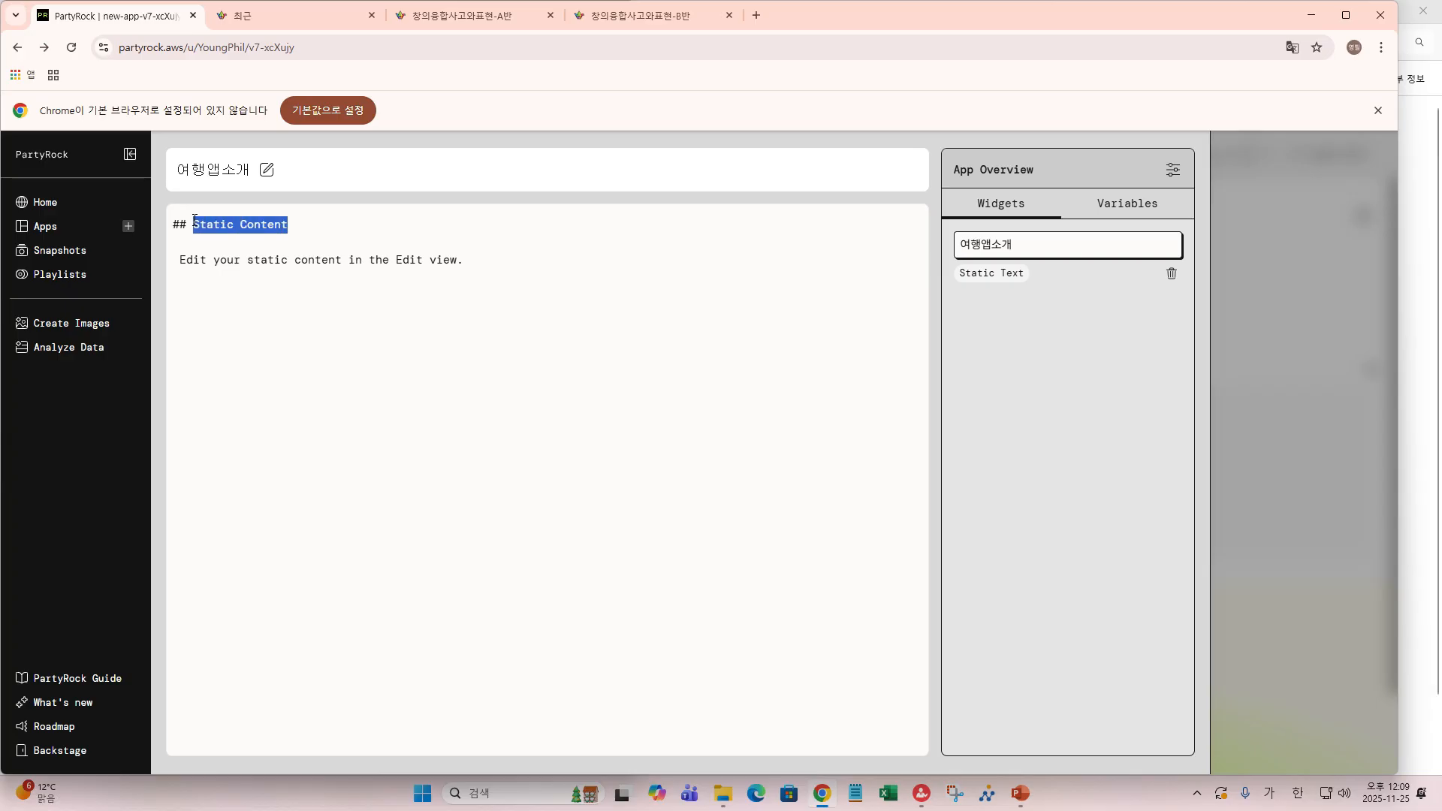
pyautogui.write('여')
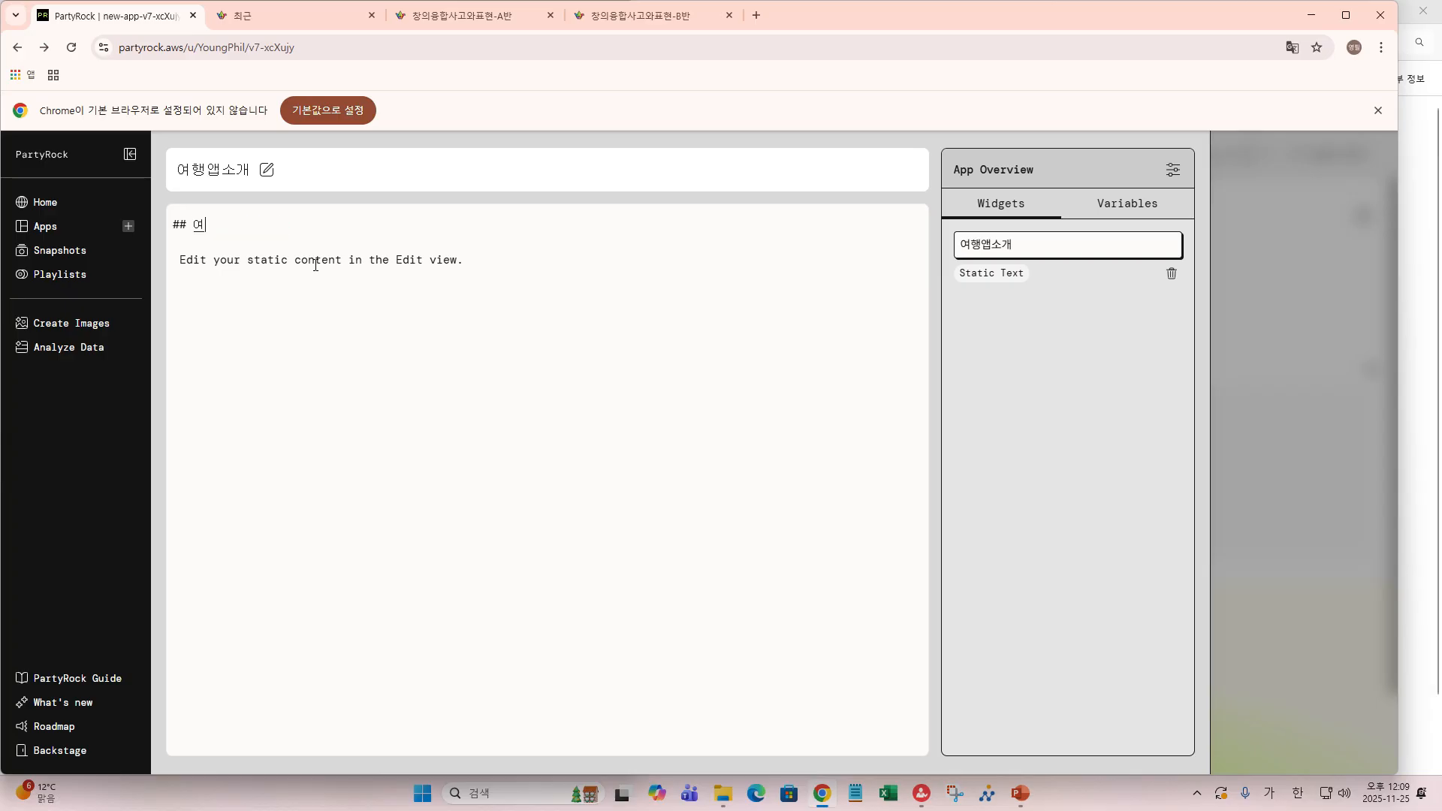
pyautogui.write('행앱 안내')
pyautogui.moveTo(179, 259); pyautogui.dragTo(462, 268)
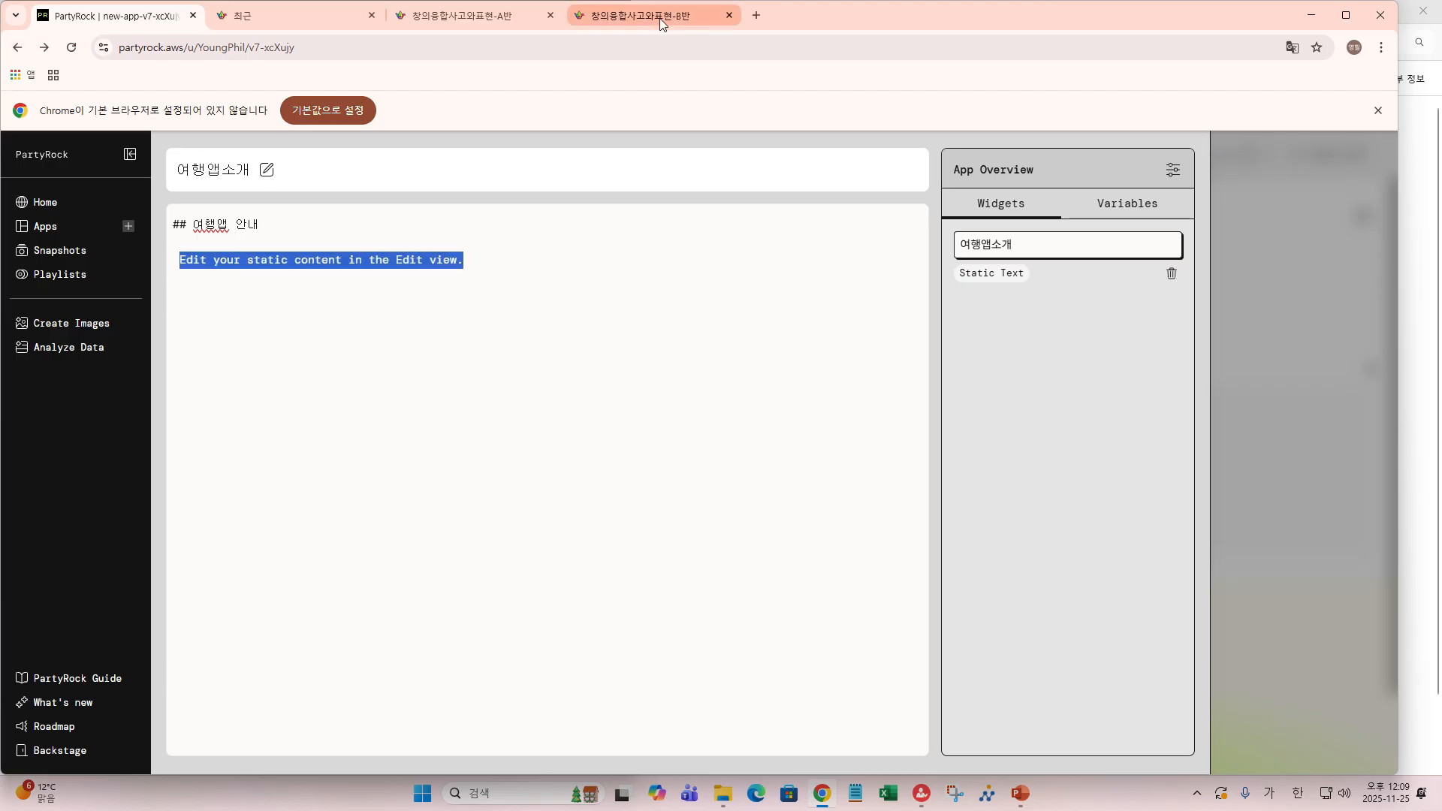
pyautogui.moveTo(661, 23)
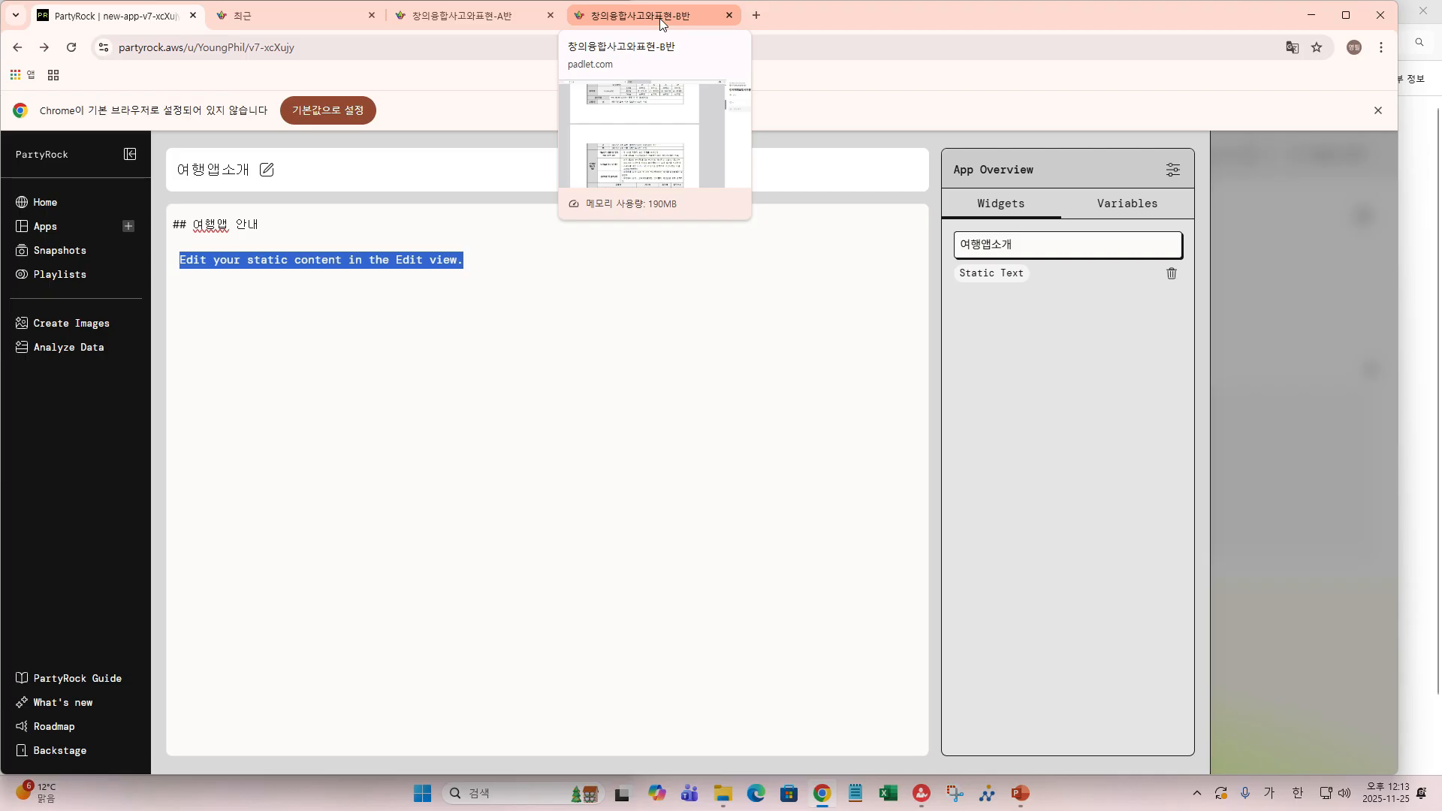
# - Type the intro: trip type (국내/국외), purpose (여행, 역사탐방, 병원업무), date and place build the itinerary
pyautogui.write('ㅇ')
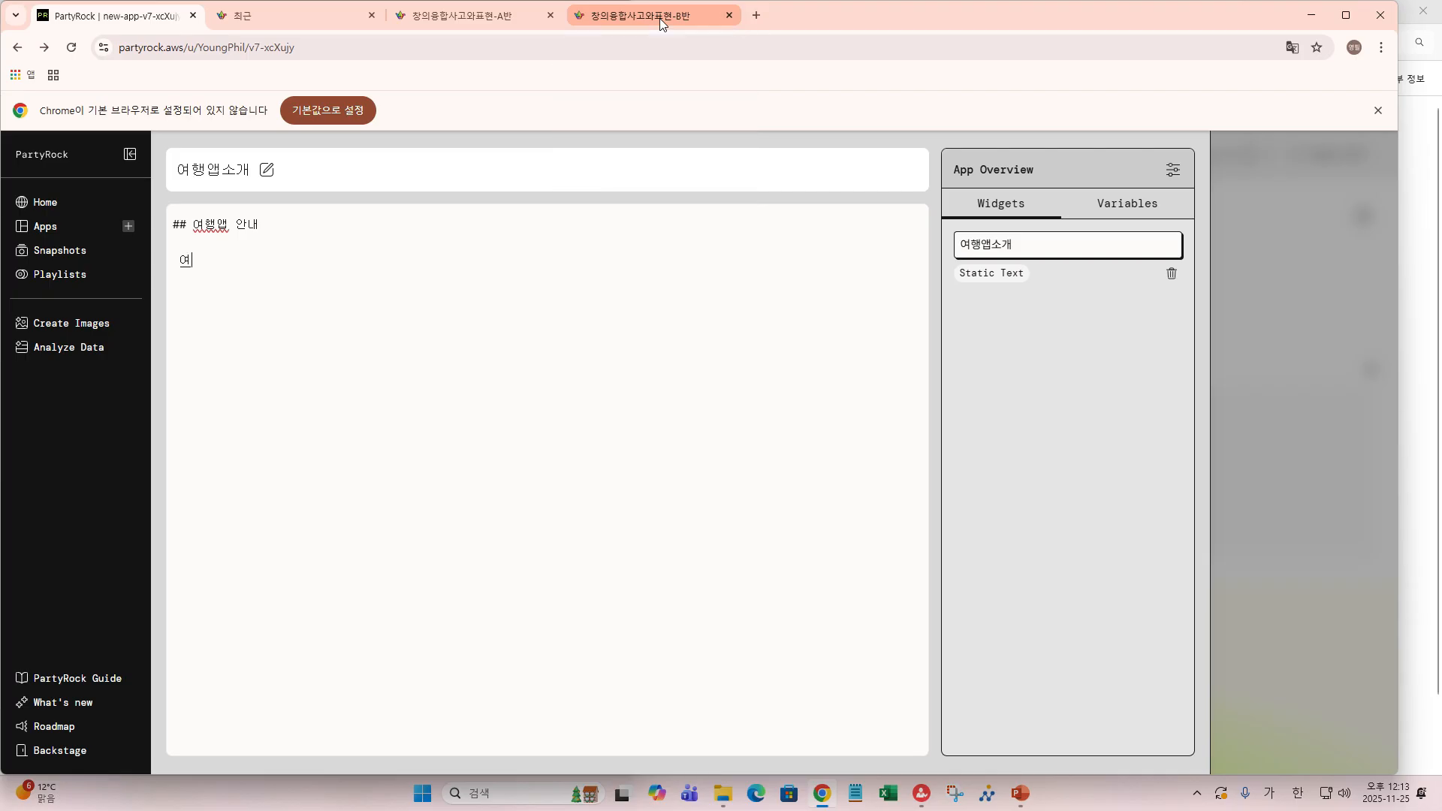
pyautogui.write('행구')
pyautogui.write('분')
pyautogui.write('(')
pyautogui.write('구')
pyautogui.write('ㄱ')
pyautogui.write('내')
pyautogui.write(', 국으')
pyautogui.write('ㅣ')
pyautogui.write(')')
pyautogui.write(', 여행')
pyautogui.write(' 목')
pyautogui.write('적(')
pyautogui.write('여행')
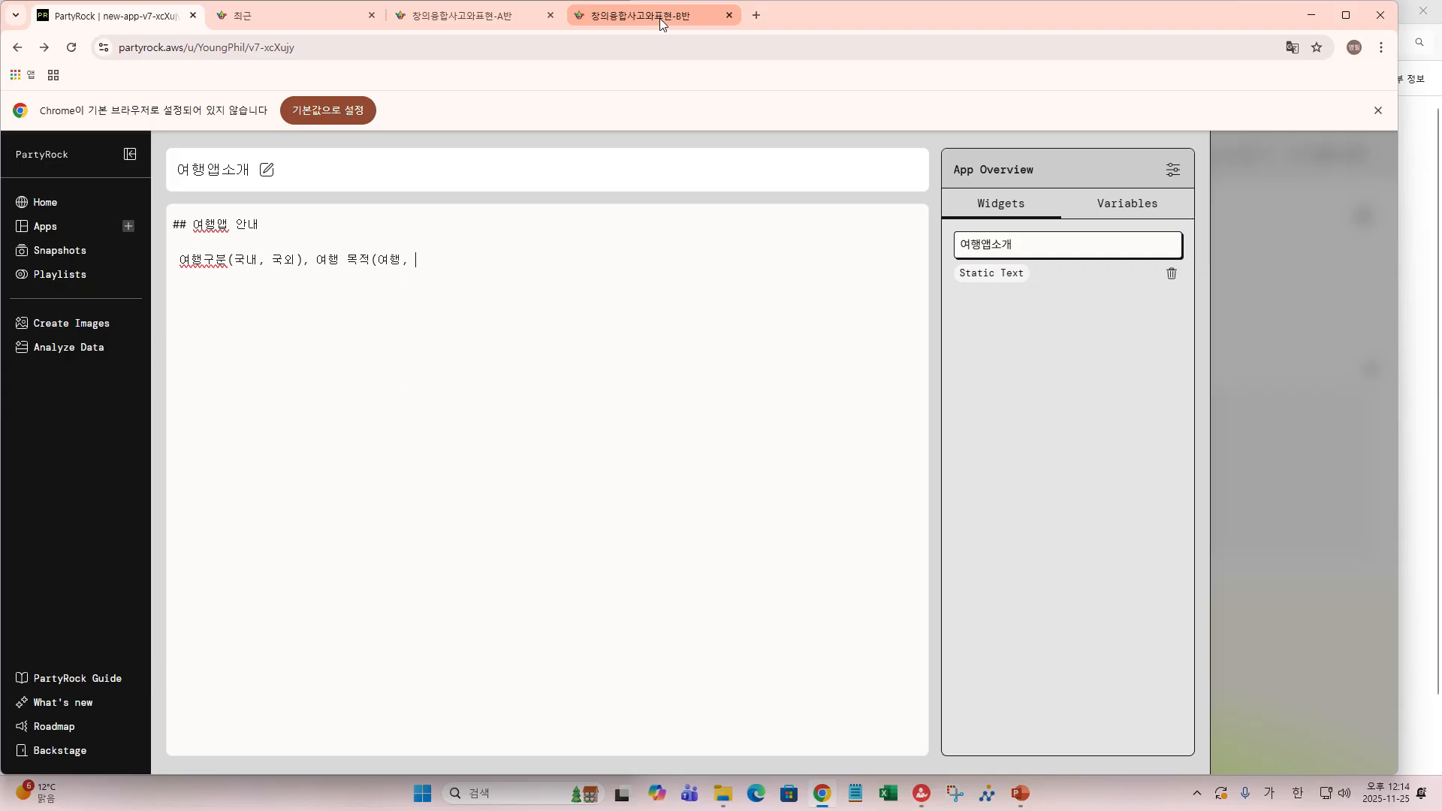
pyautogui.write(', 역사')
pyautogui.write('탐방,')
pyautogui.write(' 어ㅂ무')
pyautogui.press('BackSpace')
pyautogui.press('BackSpace')
pyautogui.press('BackSpace')
pyautogui.write('병워업ㅁㅜ)')
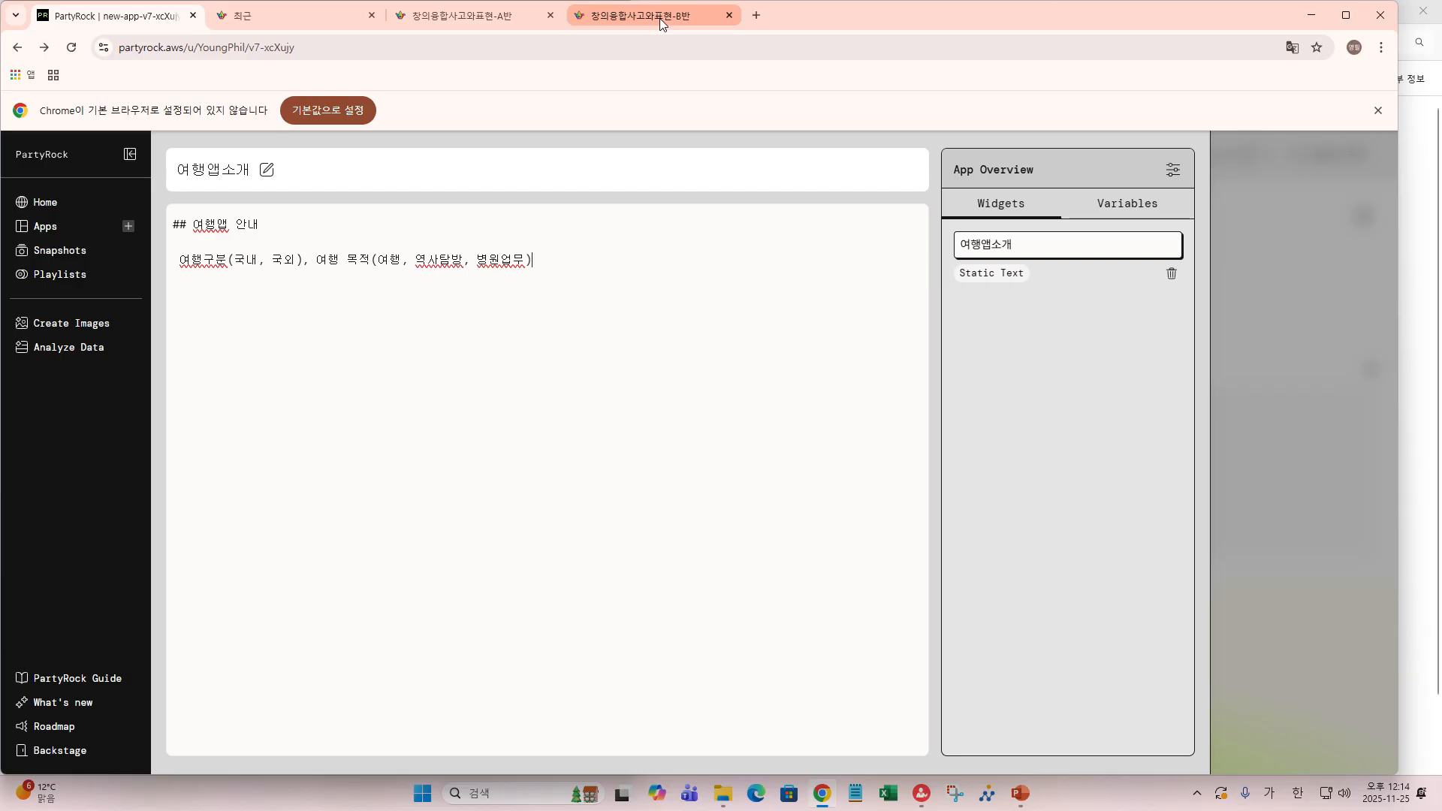
pyautogui.write(', 일자')
pyautogui.press('BackSpace')
pyautogui.press('BackSpace')
pyautogui.write('ㅏ ')
pyautogui.write(', 장ㅅ')
pyautogui.write('ㅗ를 ㅇ')
pyautogui.write('ㅣㅂ력')
pyautogui.write('받ㅇ')
pyautogui.write('ㅏ, 장소를 입력받아')
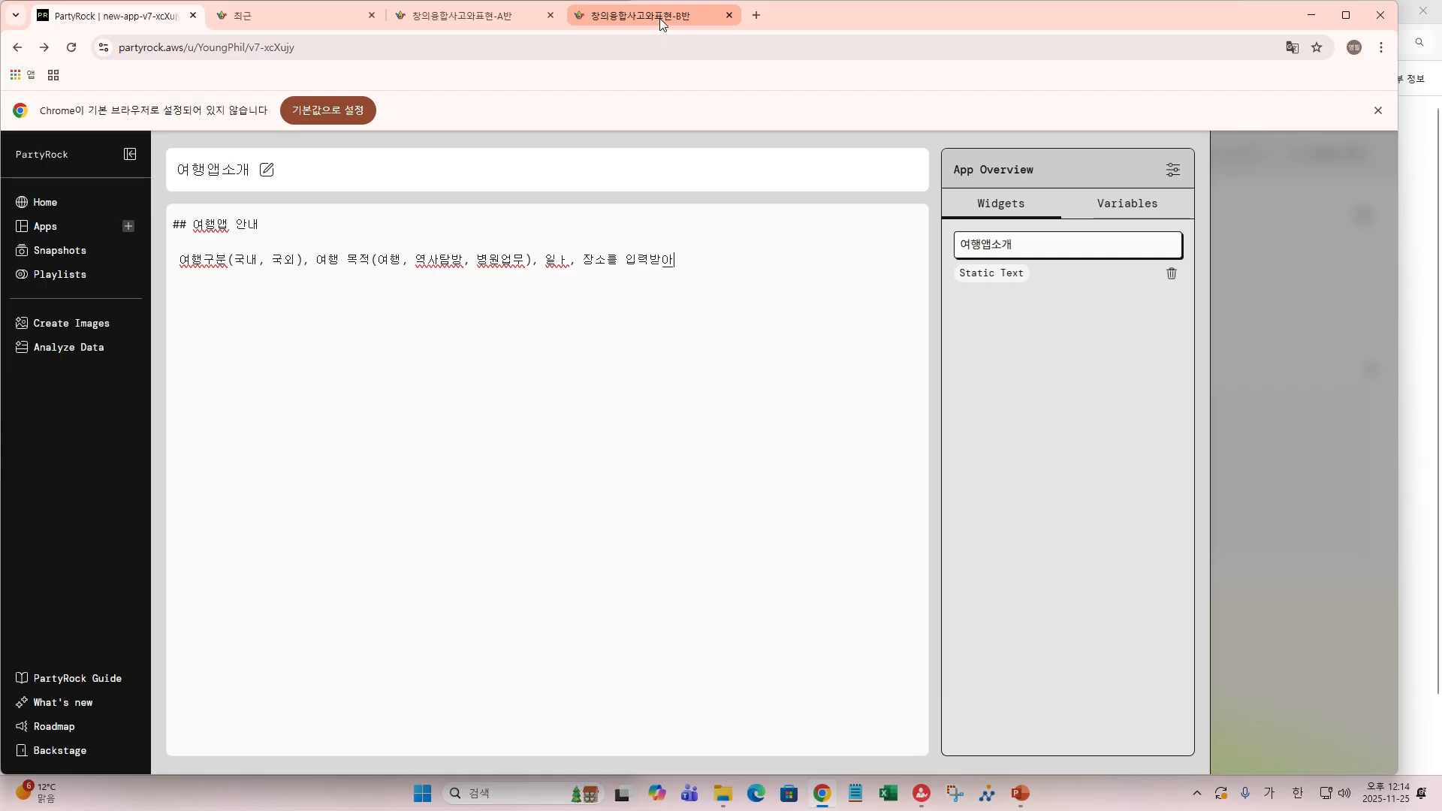
pyautogui.write(' 핼')
pyautogui.write('ㅏㅇ')
pyautogui.write(' 여행')
pyautogui.write('일정ㅇ')
pyautogui.write('ㅡㄹ ')
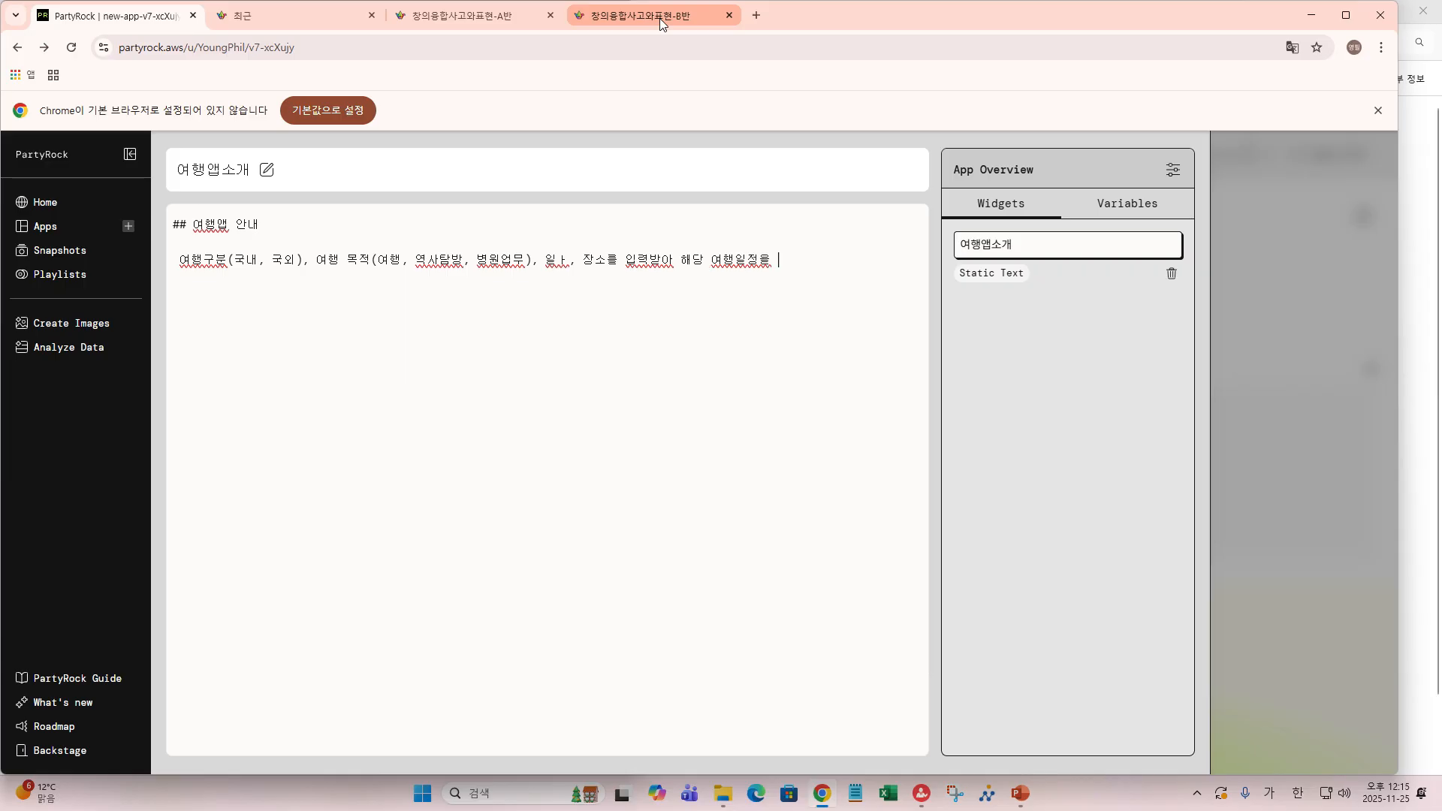
pyautogui.write('잣')
pyautogui.press('BackSpace')
pyautogui.write('ㄱ성합니')
pyautogui.write('다.')
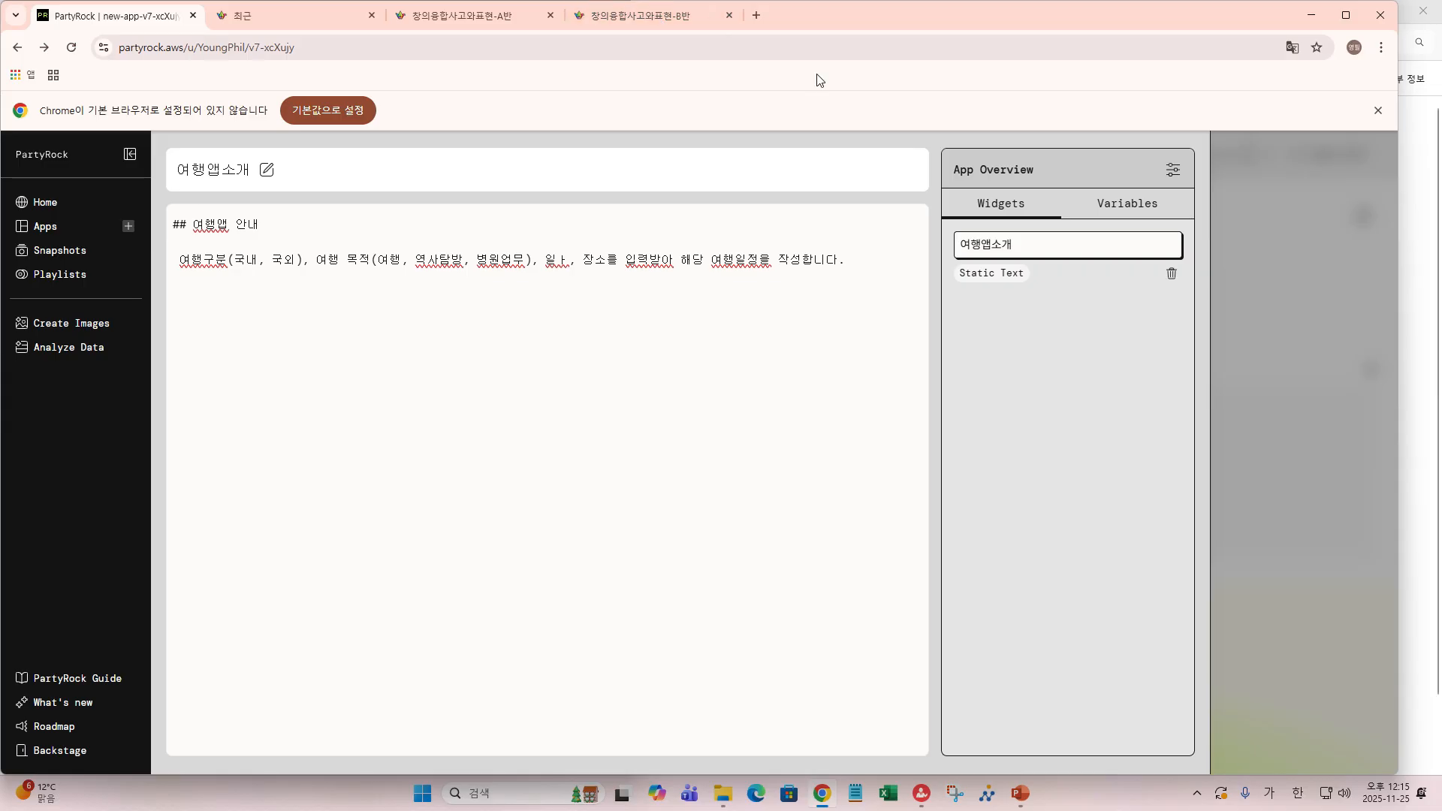
# - Go back to the canvas, then reopen the 여행앱소개 widget for editing
pyautogui.moveTo(1278, 414)
pyautogui.click(1304, 438)
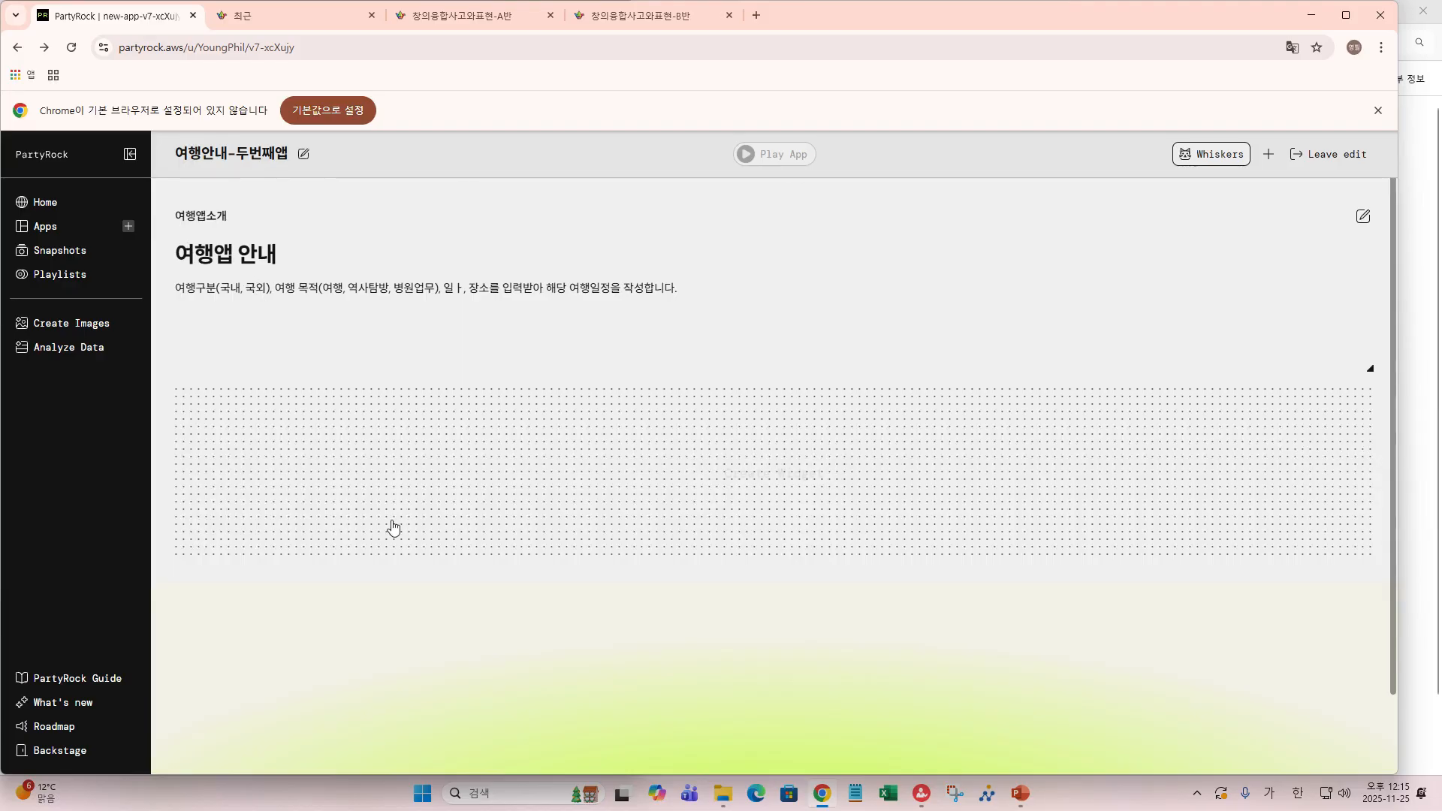
pyautogui.moveTo(396, 543)
pyautogui.click(1365, 221)
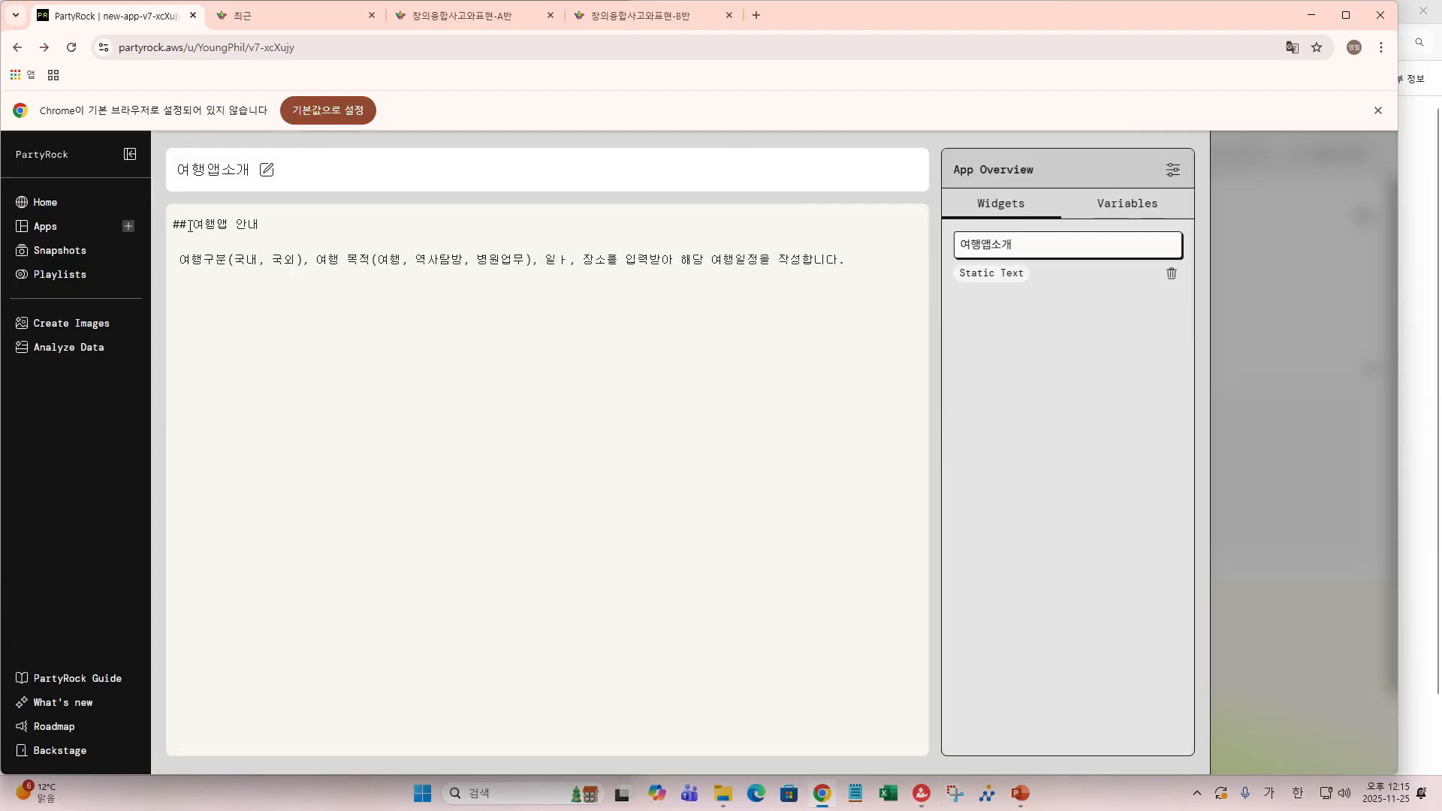
# - Prefix the description line with ### and check the rendered 여행앱소개 widget on the canvas
pyautogui.click(176, 263)
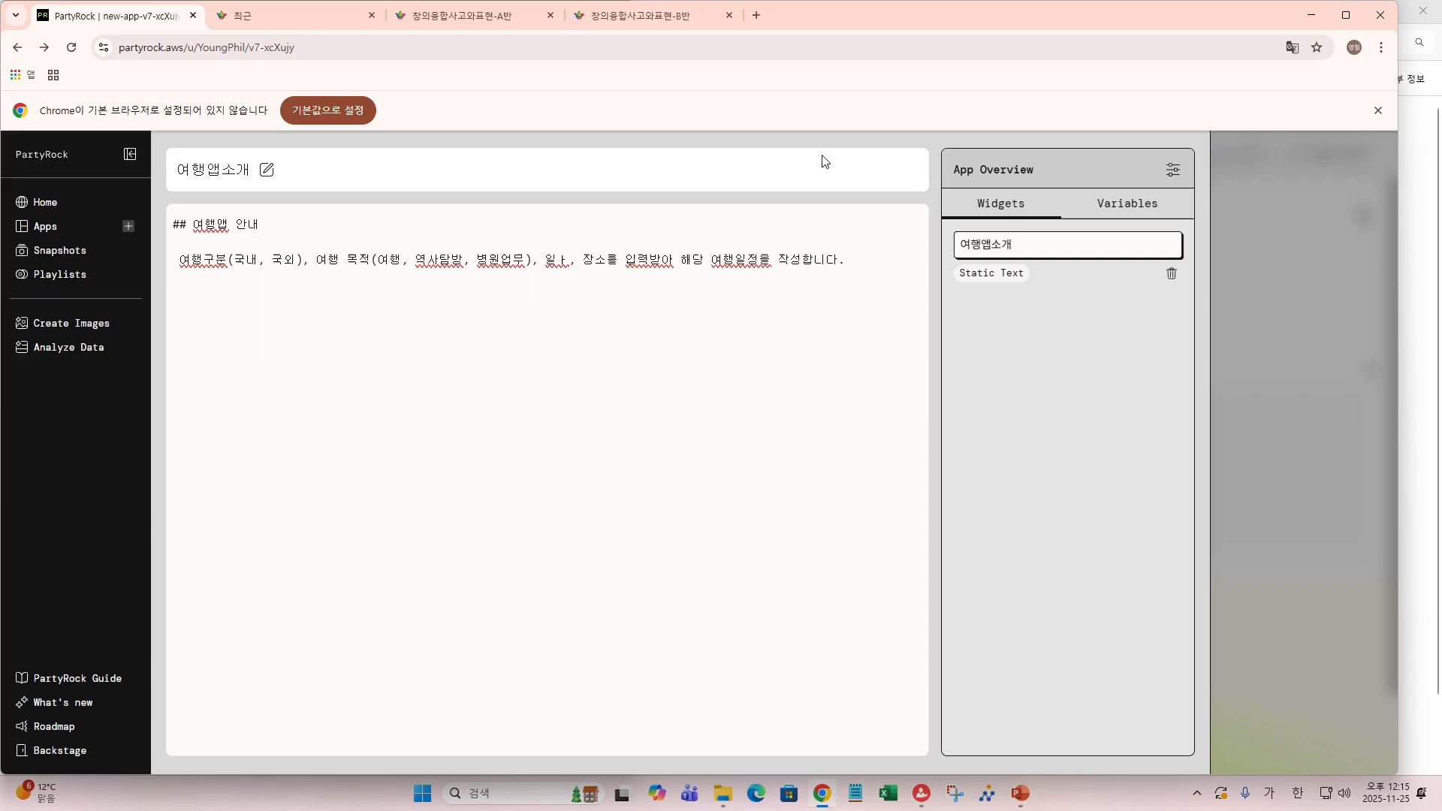
pyautogui.write('###')
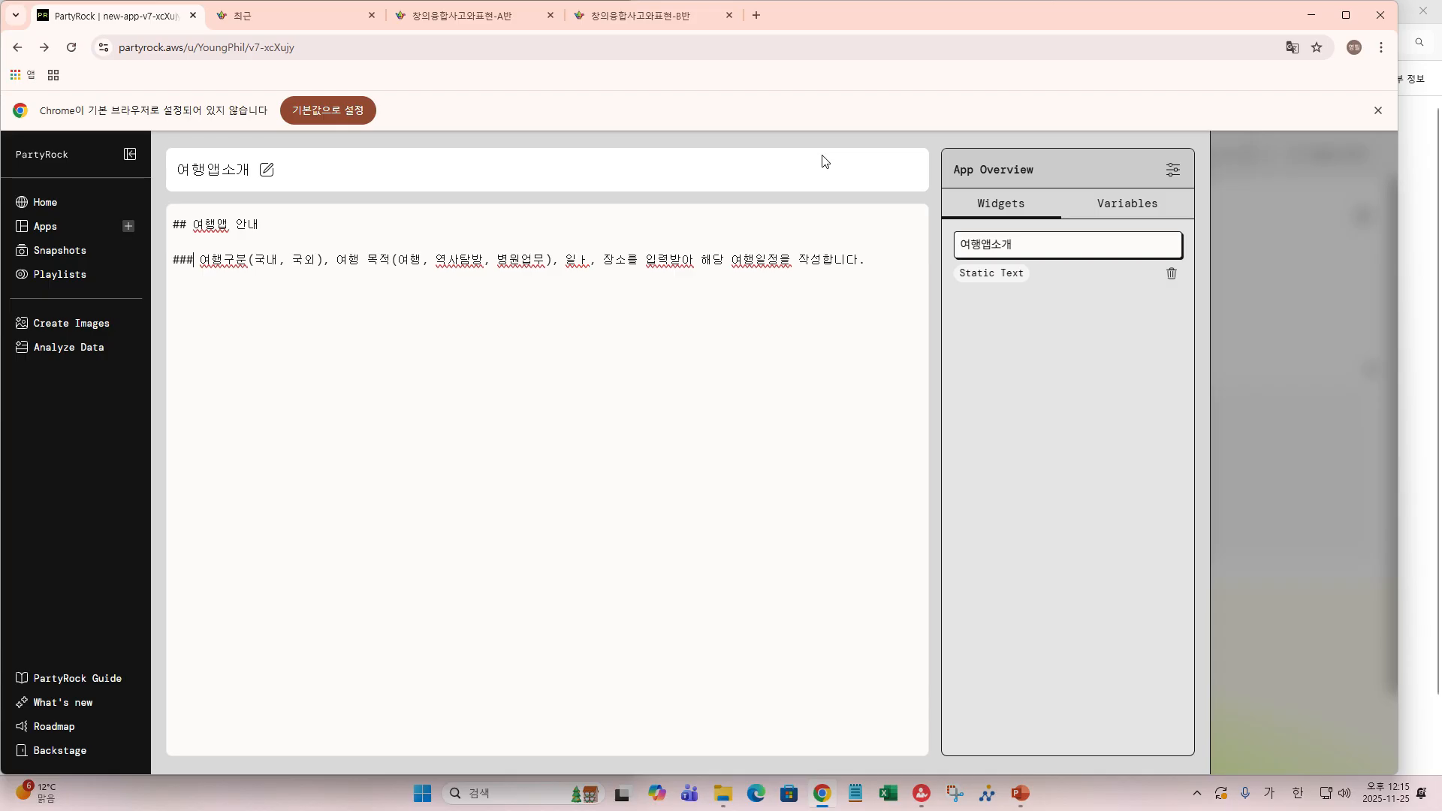
pyautogui.moveTo(1346, 444)
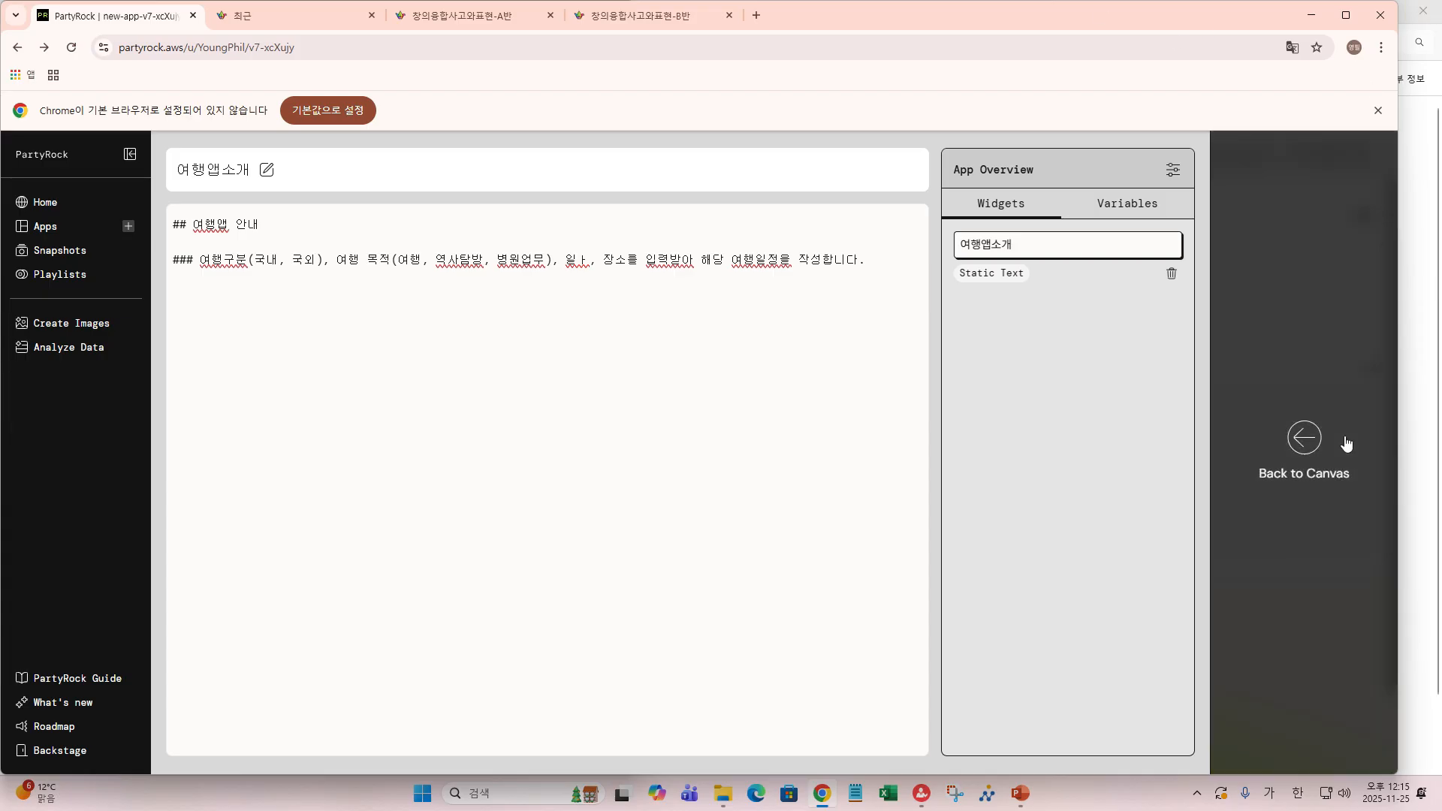
pyautogui.click(1305, 439)
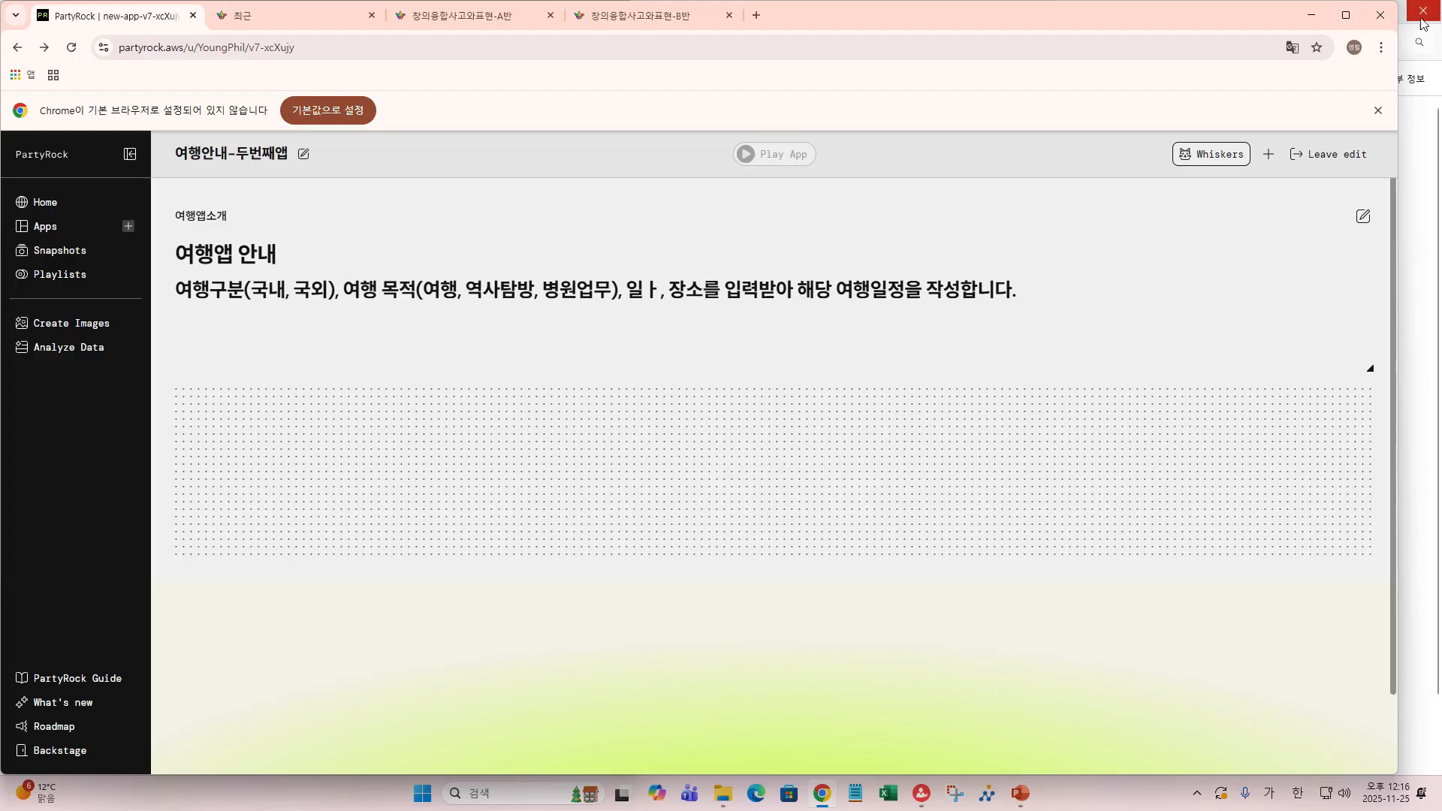
# - Add a '####### 테스트' line below the intro description and view it on the canvas
pyautogui.click(1364, 216)
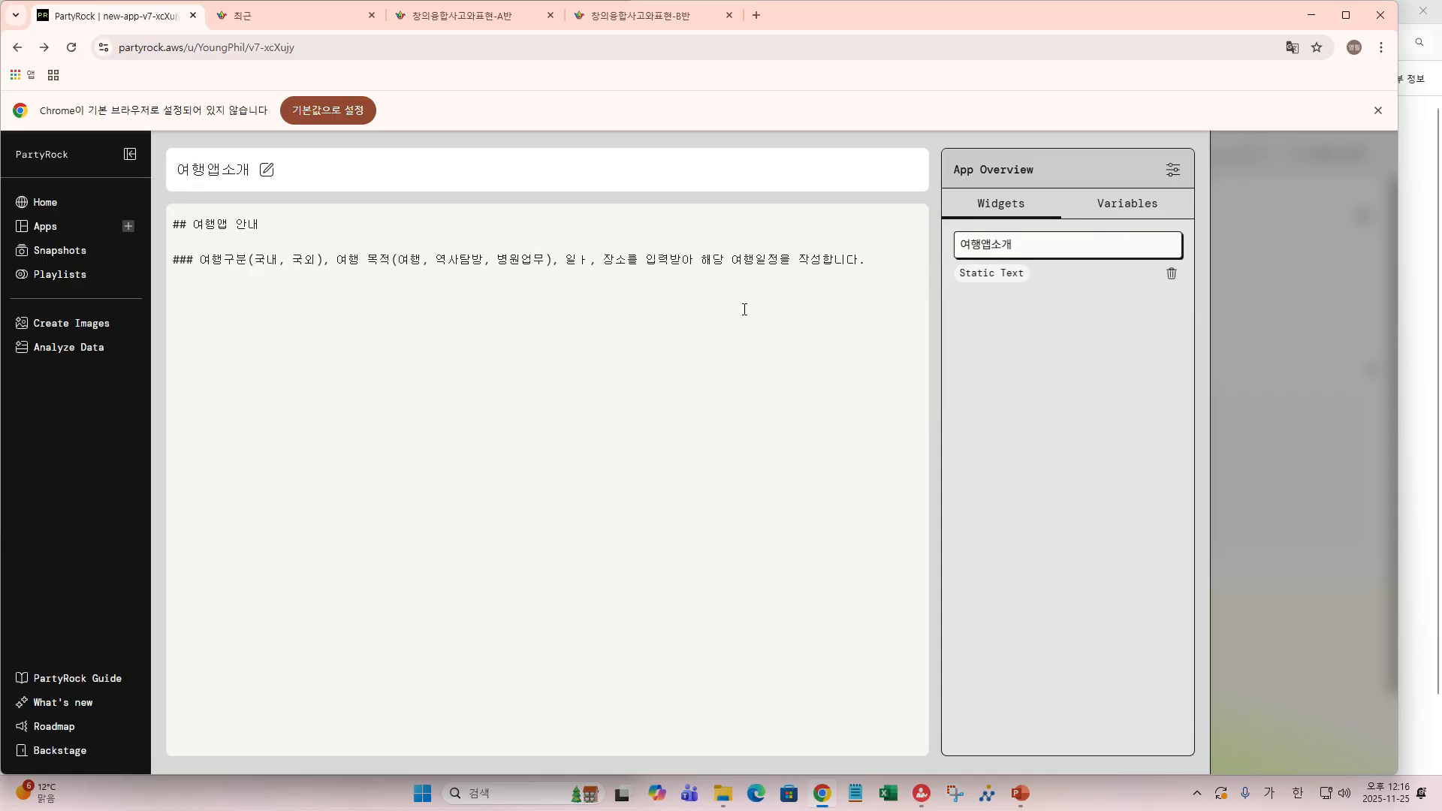
pyautogui.click(881, 266)
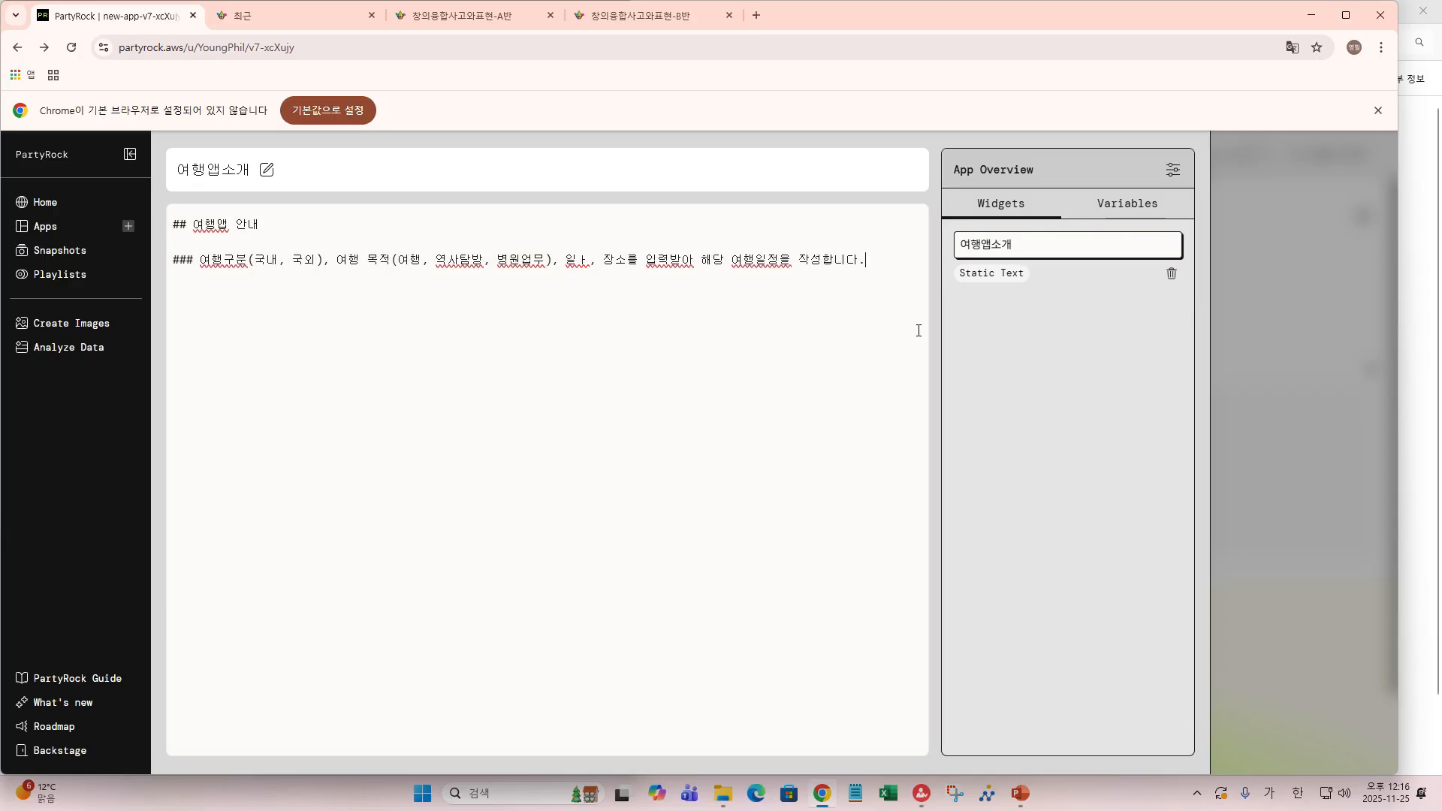
pyautogui.write('#######')
pyautogui.write('테스트')
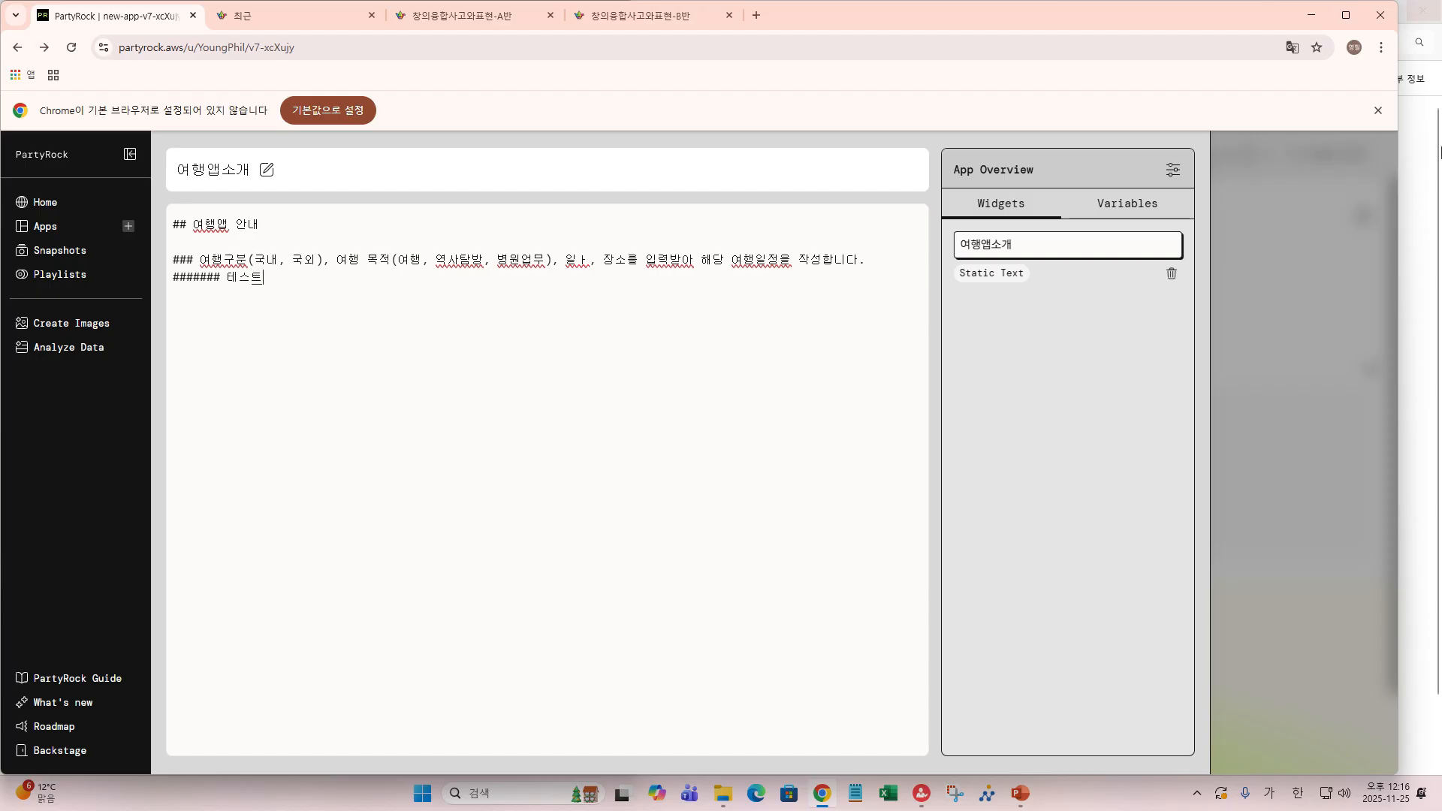
pyautogui.click(1305, 438)
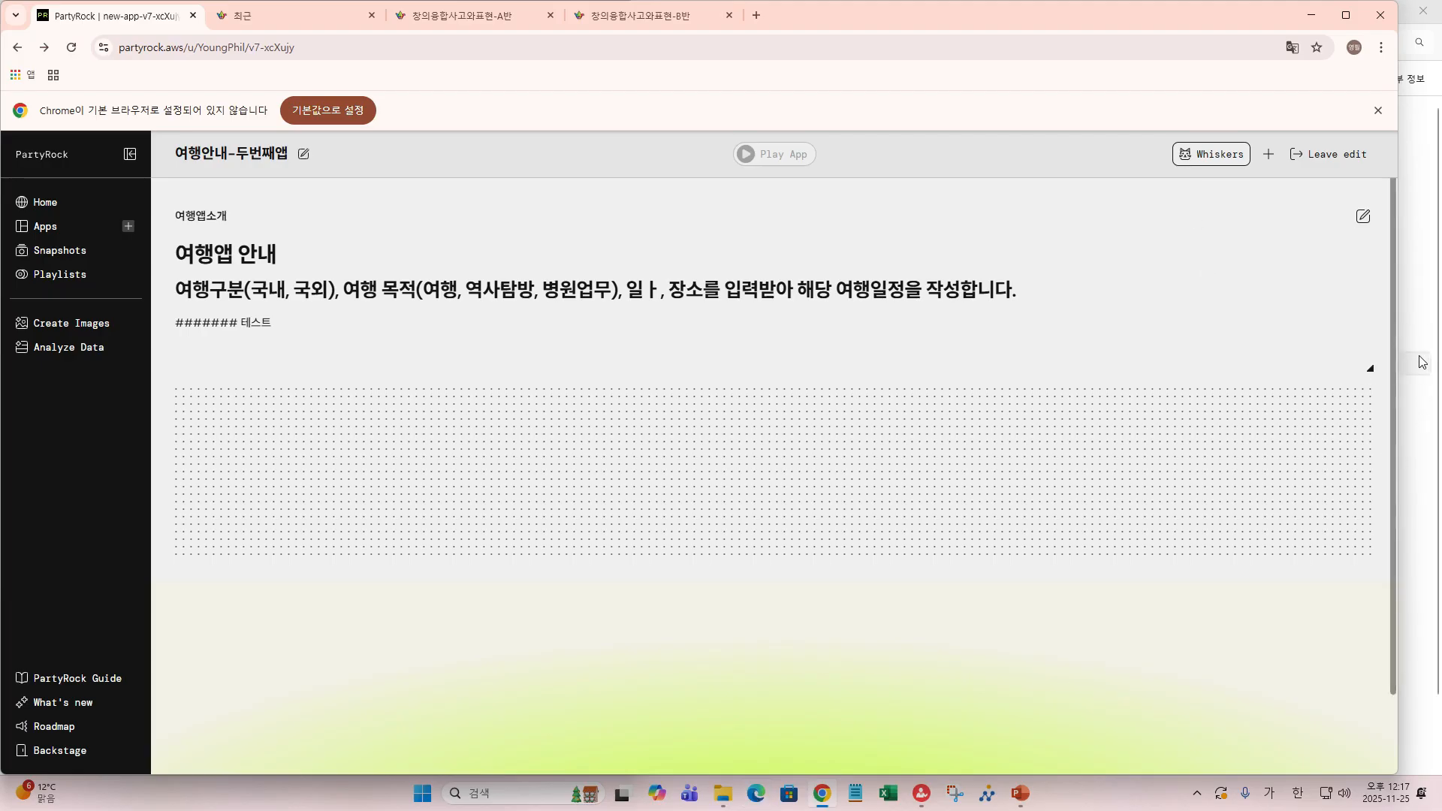
# - Delete one hash mark from the 테스트 line so it renders as a heading, then check the canvas
pyautogui.click(1363, 216)
pyautogui.click(220, 289)
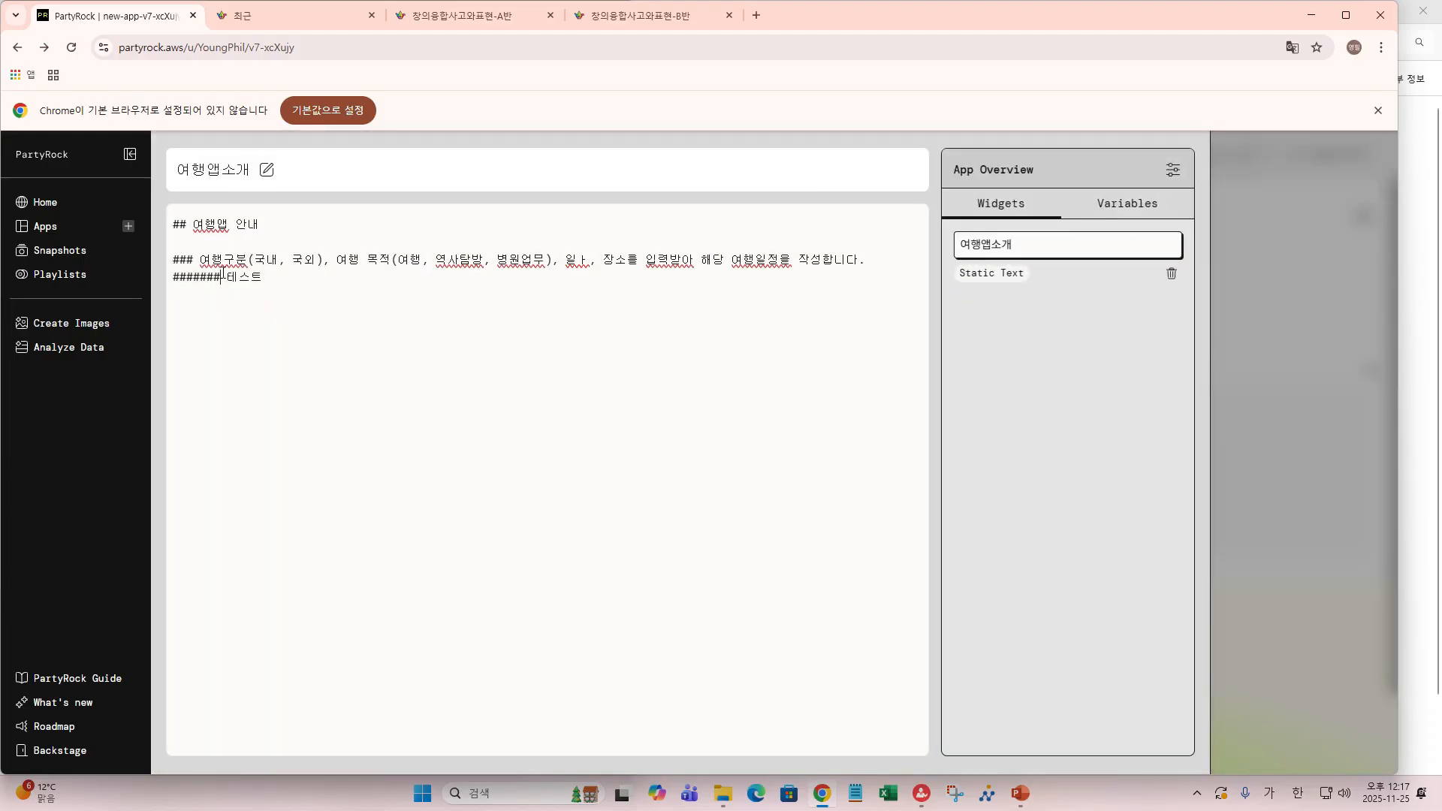
pyautogui.moveTo(713, 808)
pyautogui.press('BackSpace')
pyautogui.click(1304, 438)
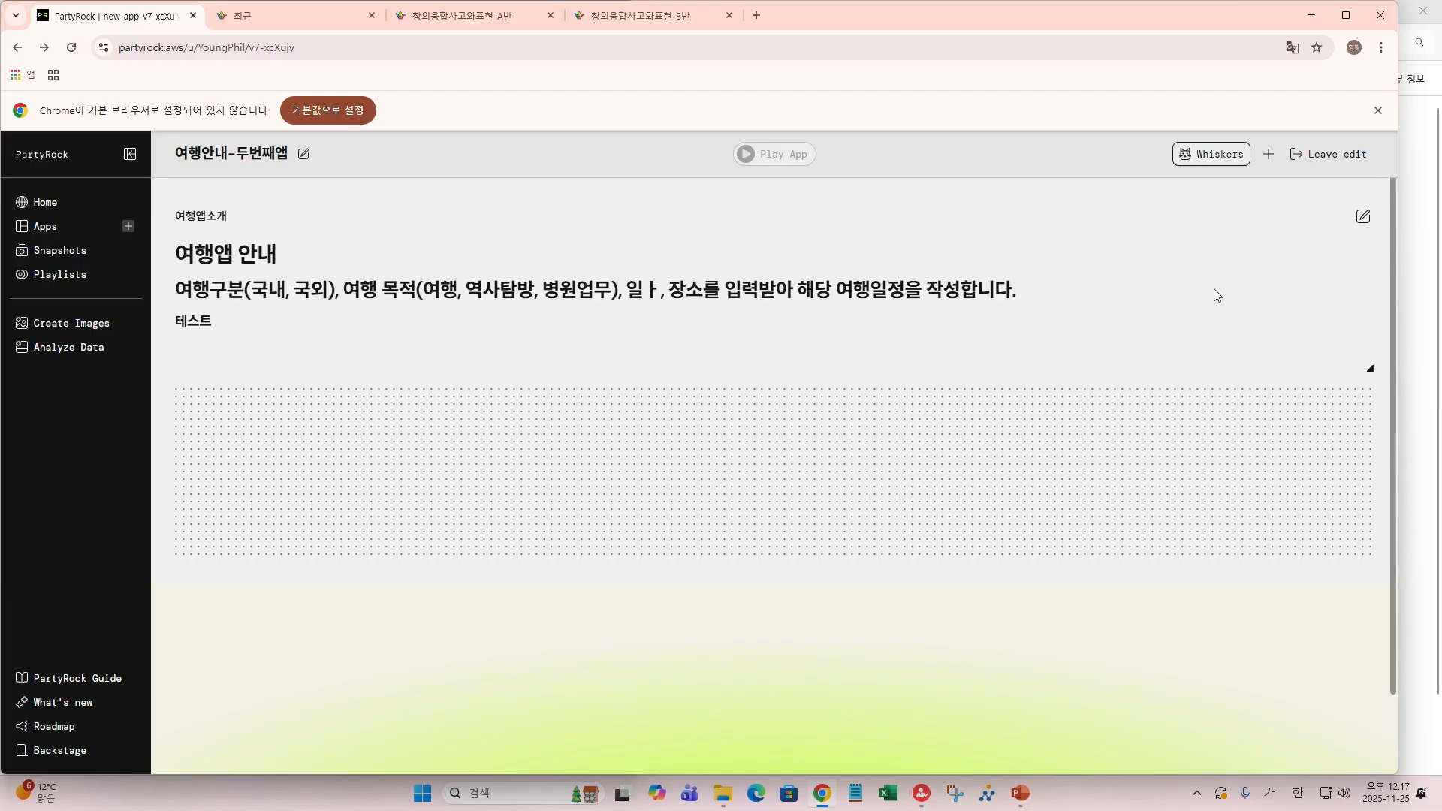
# - Correct the mistyped word in the intro description to 일자
pyautogui.click(1363, 216)
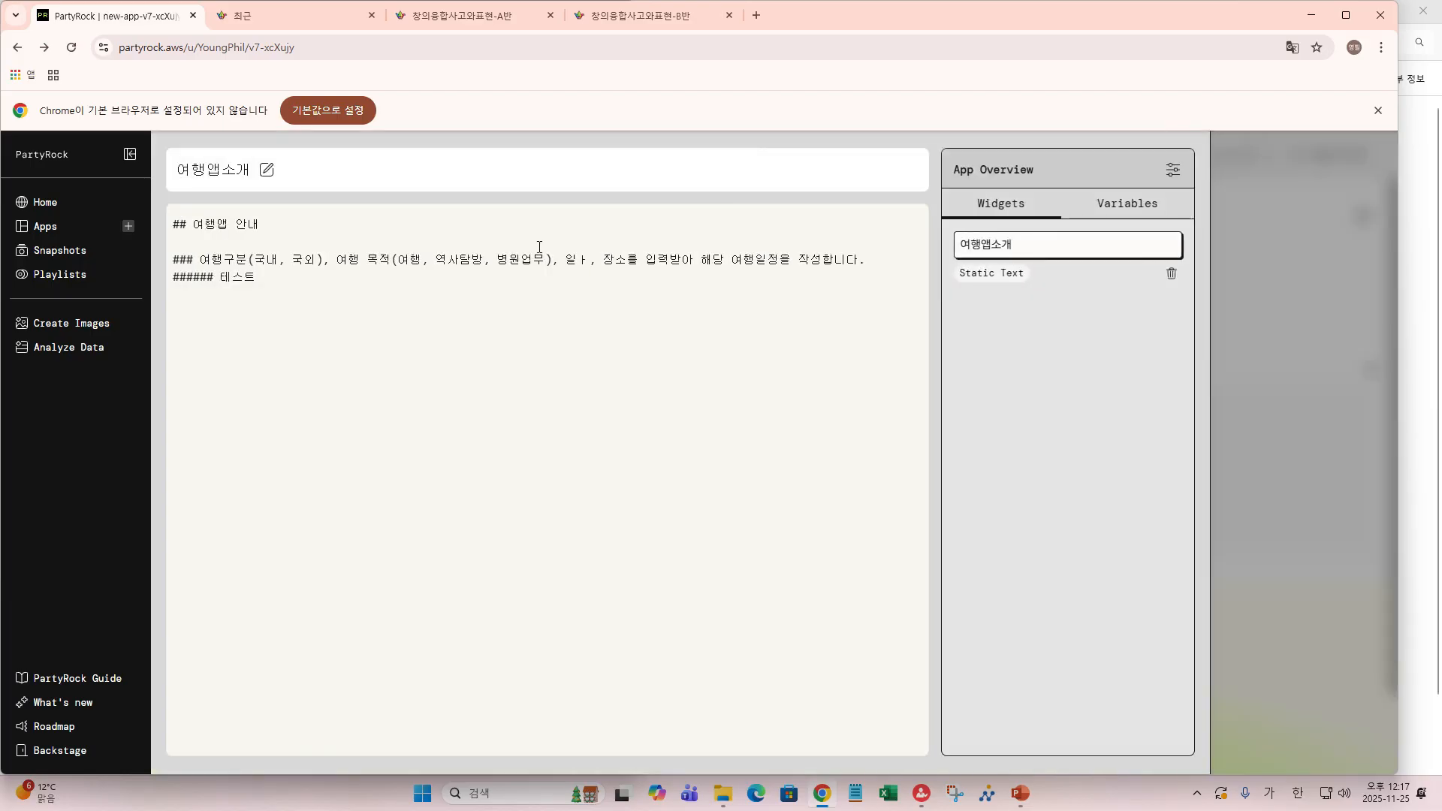
pyautogui.click(584, 260)
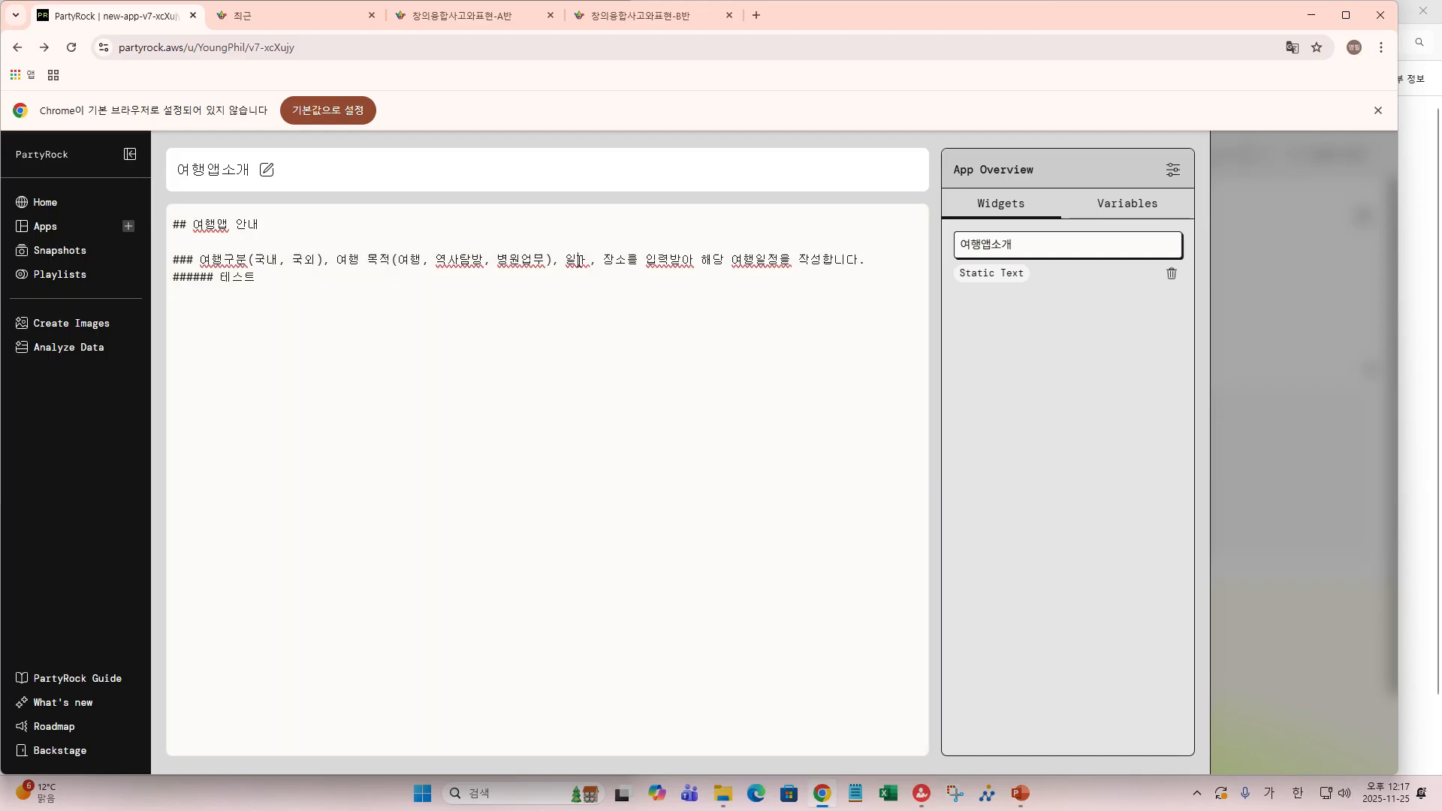
pyautogui.moveTo(585, 260); pyautogui.dragTo(587, 263)
pyautogui.write('재')
# - Delete the 테스트 line and change the description heading from ### to ####
pyautogui.moveTo(270, 275); pyautogui.dragTo(155, 278)
pyautogui.press('BackSpace')
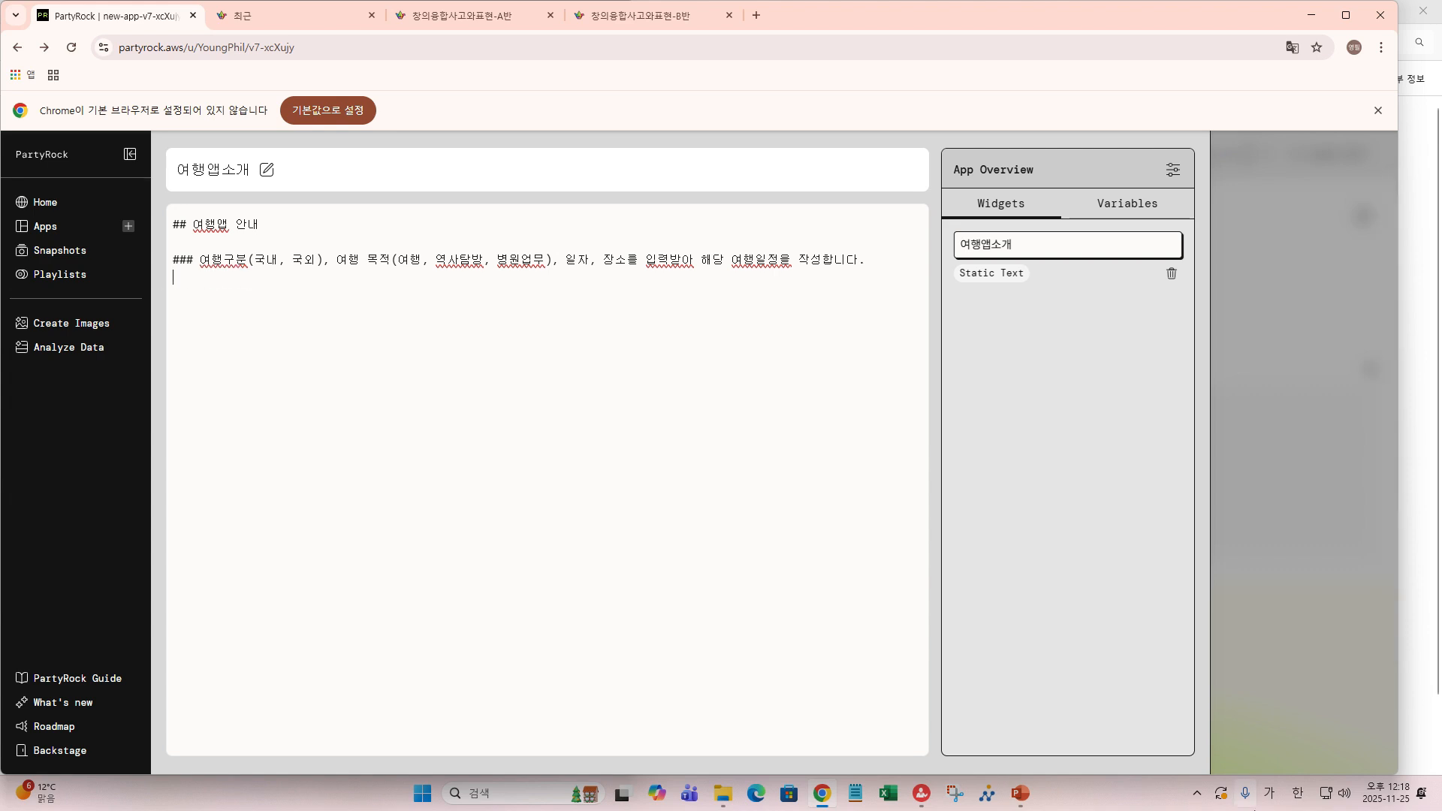
pyautogui.press('Up')
pyautogui.write('#')
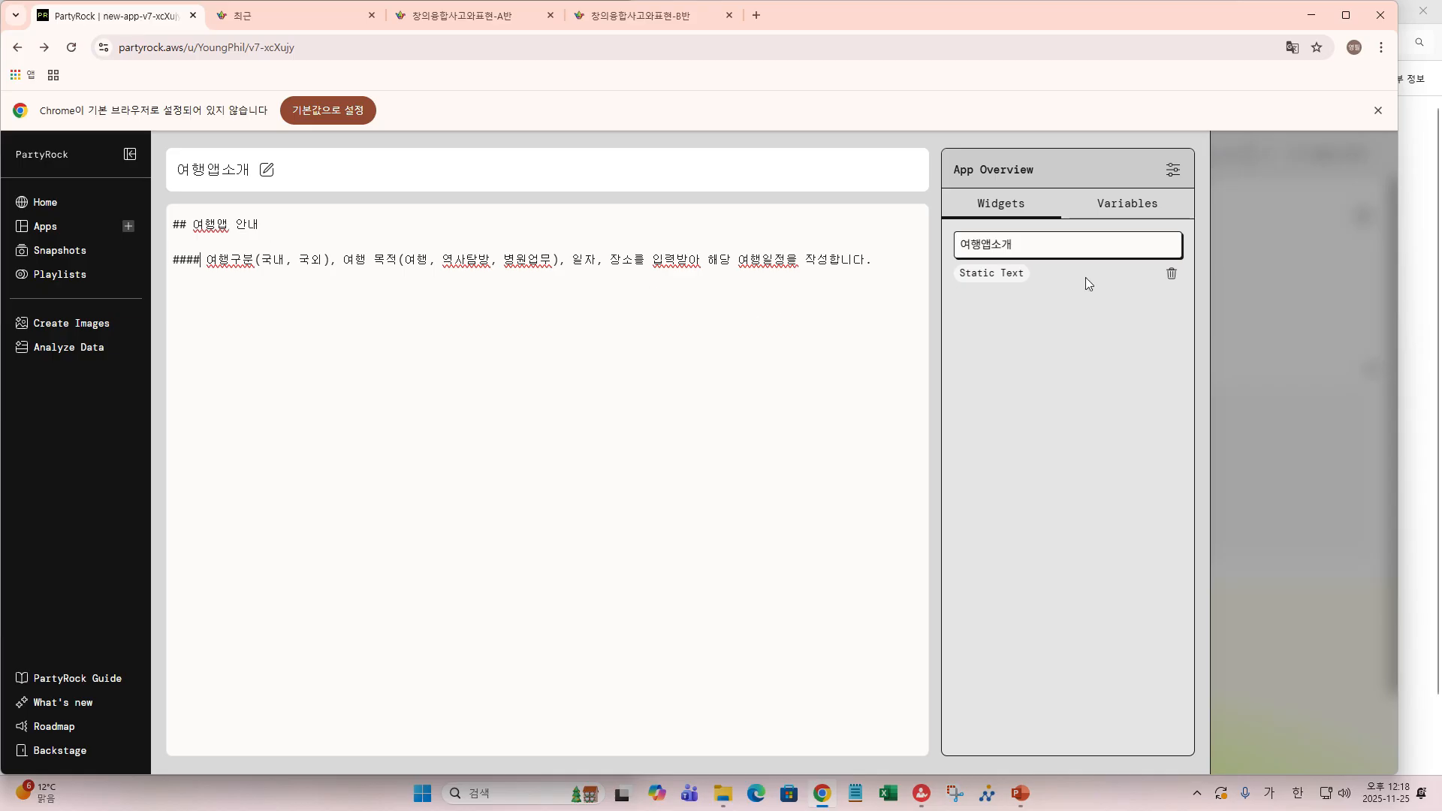
pyautogui.click(1295, 442)
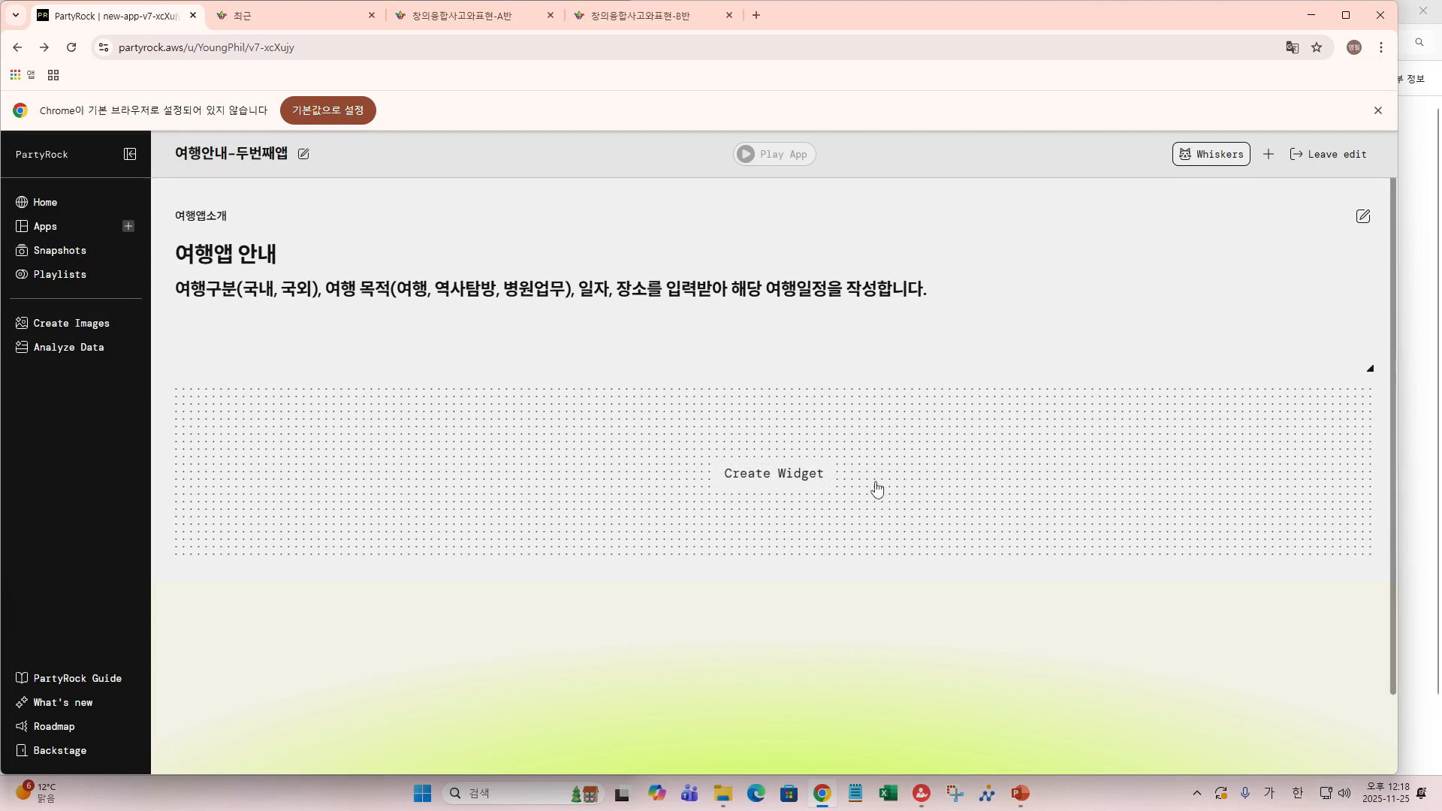
# - Create a new Select dropdown widget after comparing the Select, file upload and Slider types
pyautogui.click(770, 476)
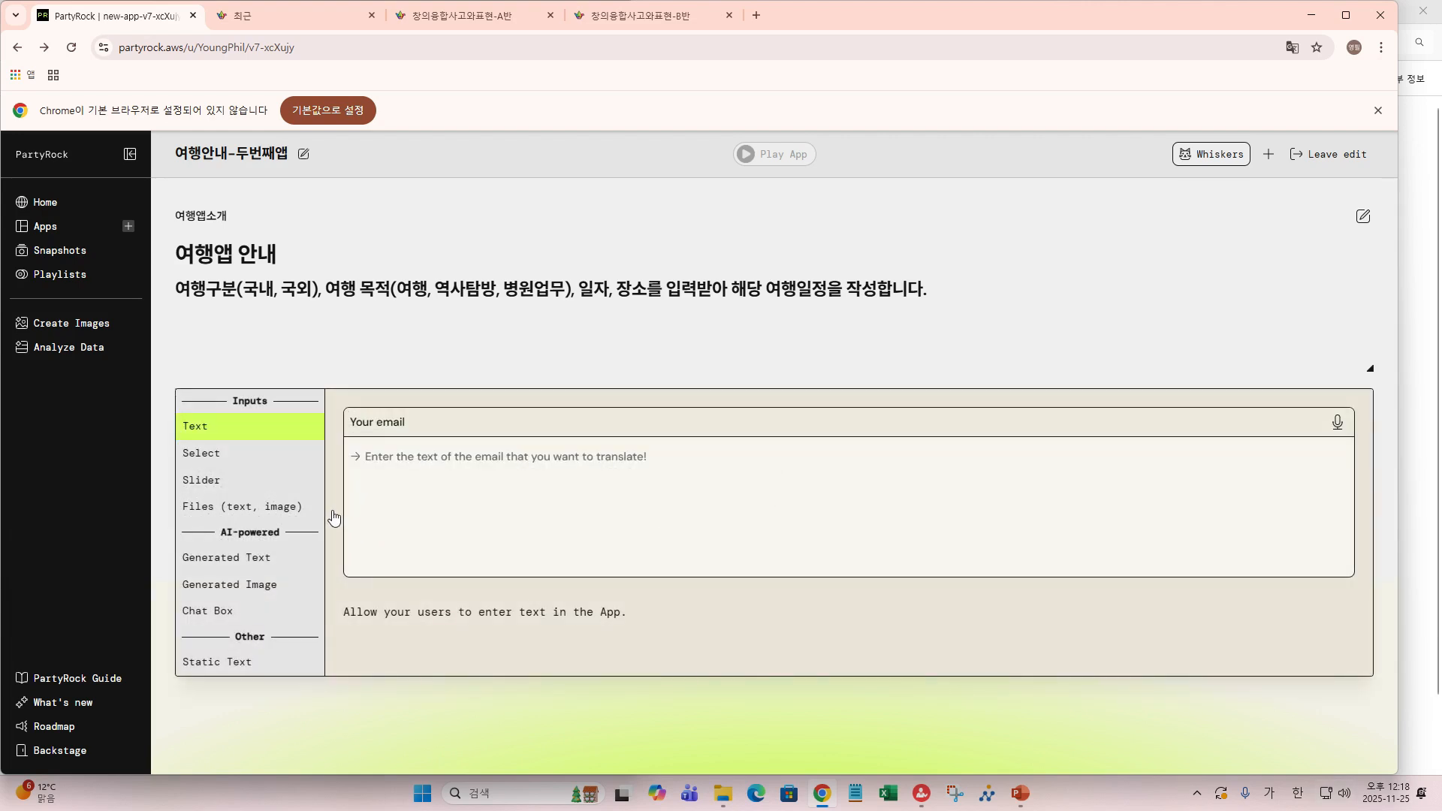
pyautogui.click(225, 453)
pyautogui.click(285, 507)
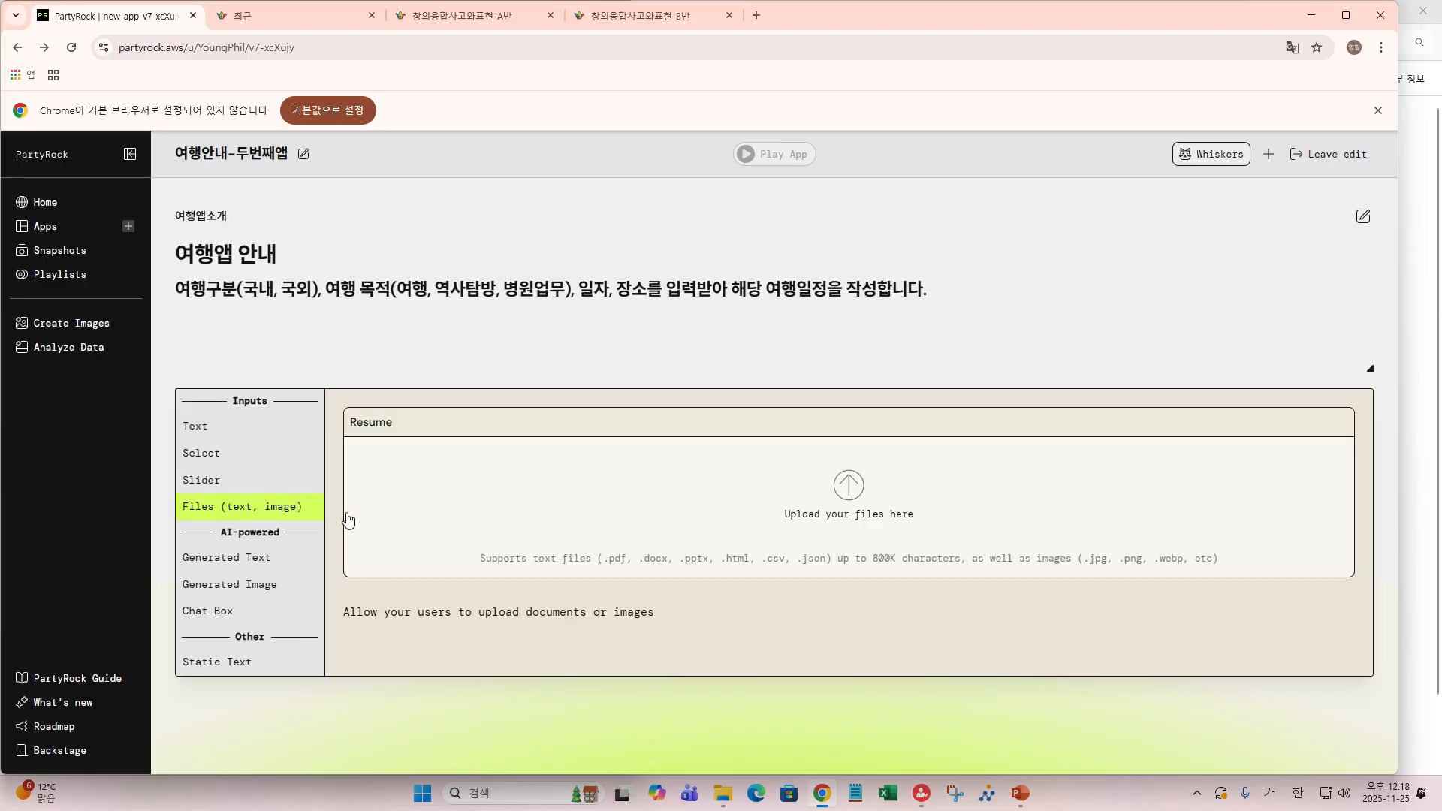
pyautogui.click(201, 453)
pyautogui.click(196, 509)
pyautogui.click(199, 492)
pyautogui.click(201, 453)
pyautogui.click(203, 452)
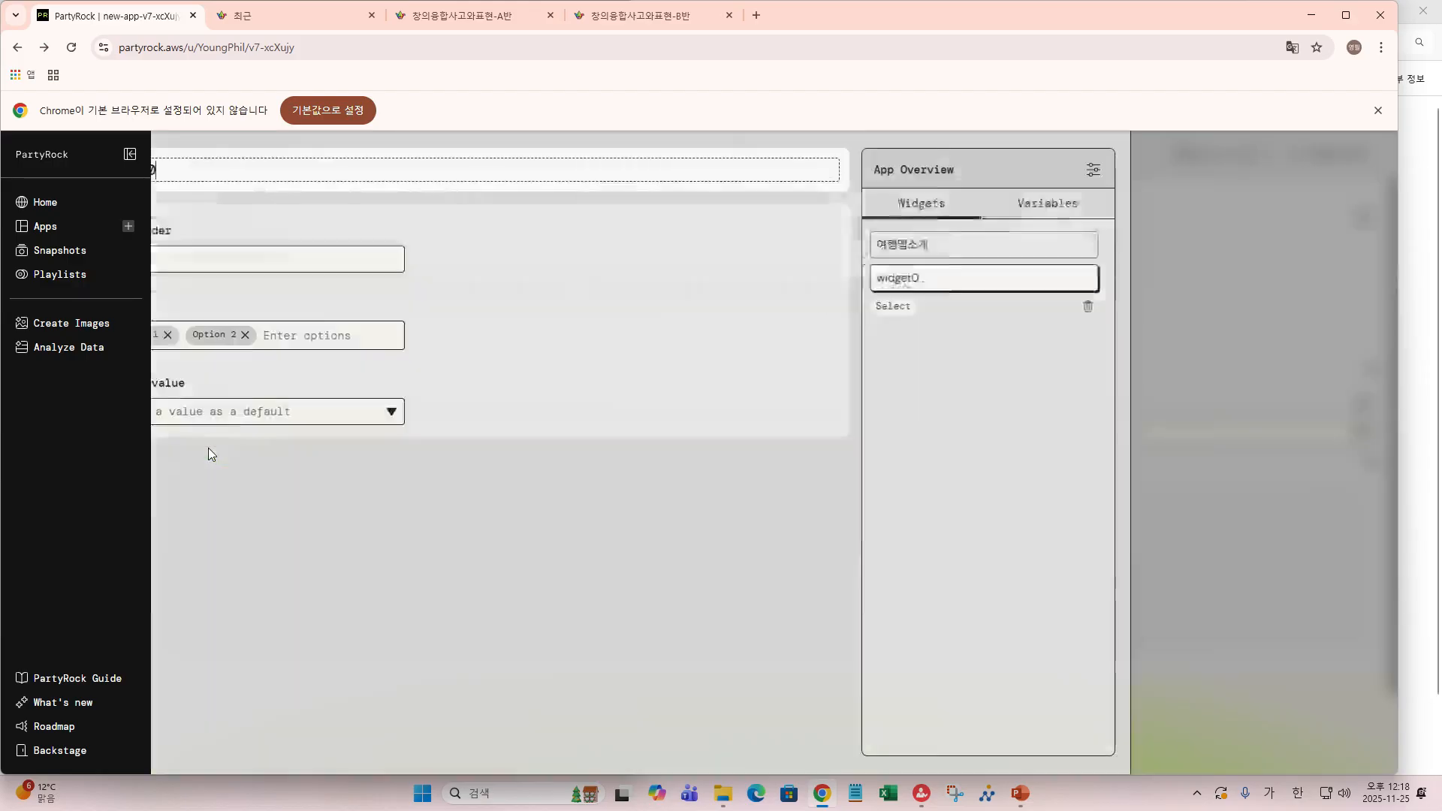
# - Rename the dropdown 여행구분 and give it the placeholder 여행구분 선택
pyautogui.click(229, 258)
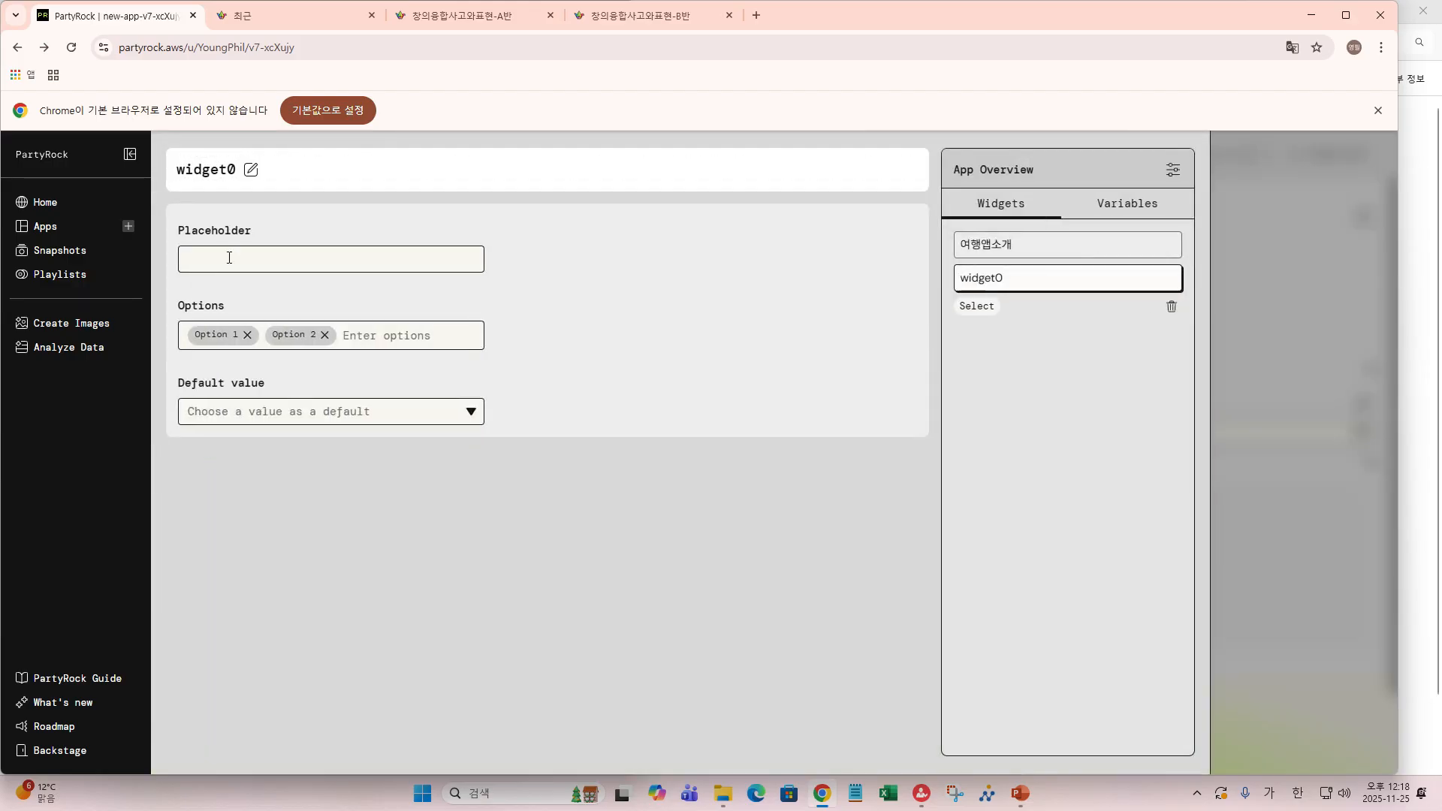
pyautogui.click(250, 171)
pyautogui.press('BackSpace')
pyautogui.press('BackSpace')
pyautogui.press('BackSpace')
pyautogui.press('BackSpace')
pyautogui.press('BackSpace')
pyautogui.press('BackSpace')
pyautogui.press('BackSpace')
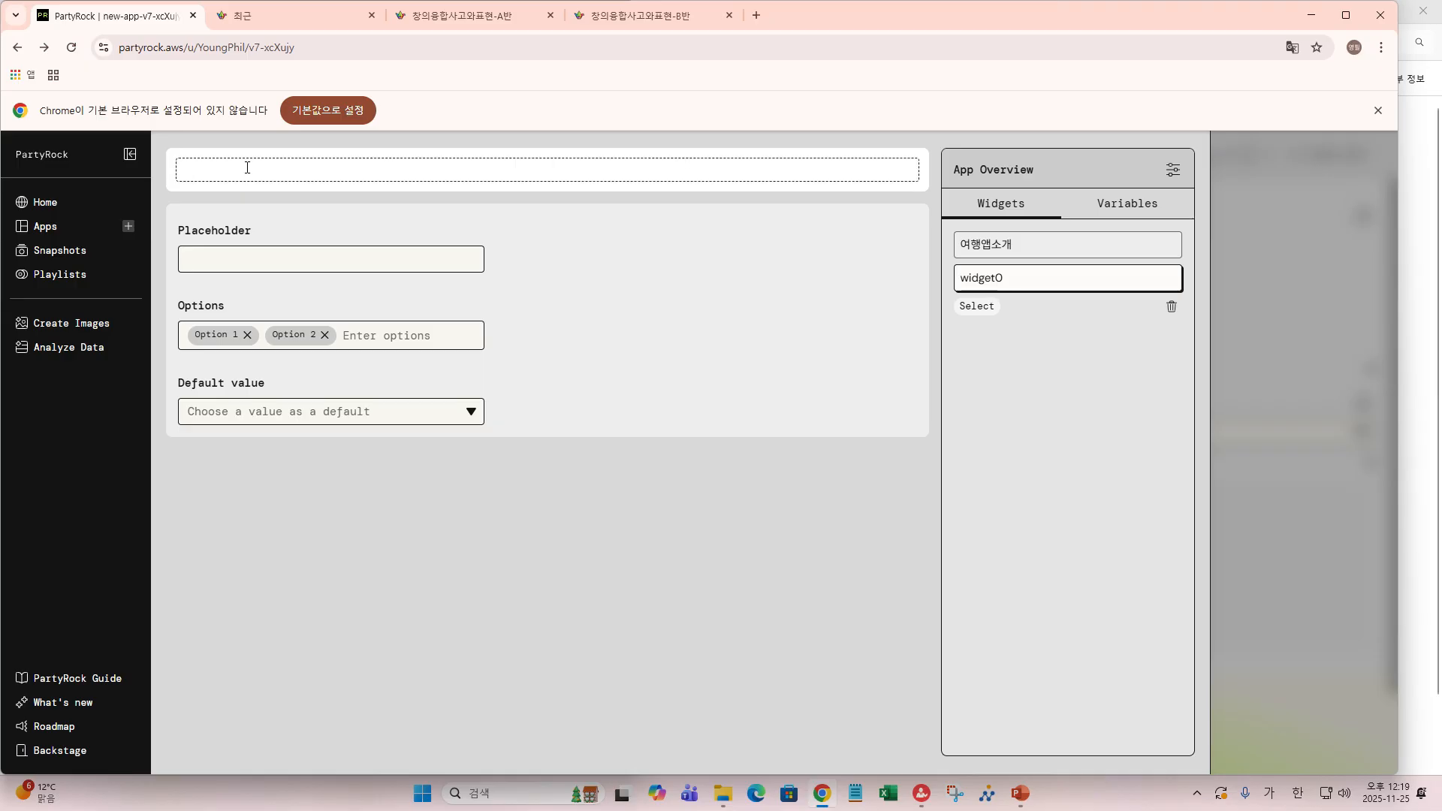
pyautogui.write('여해')
pyautogui.write('행구분')
pyautogui.press('Return')
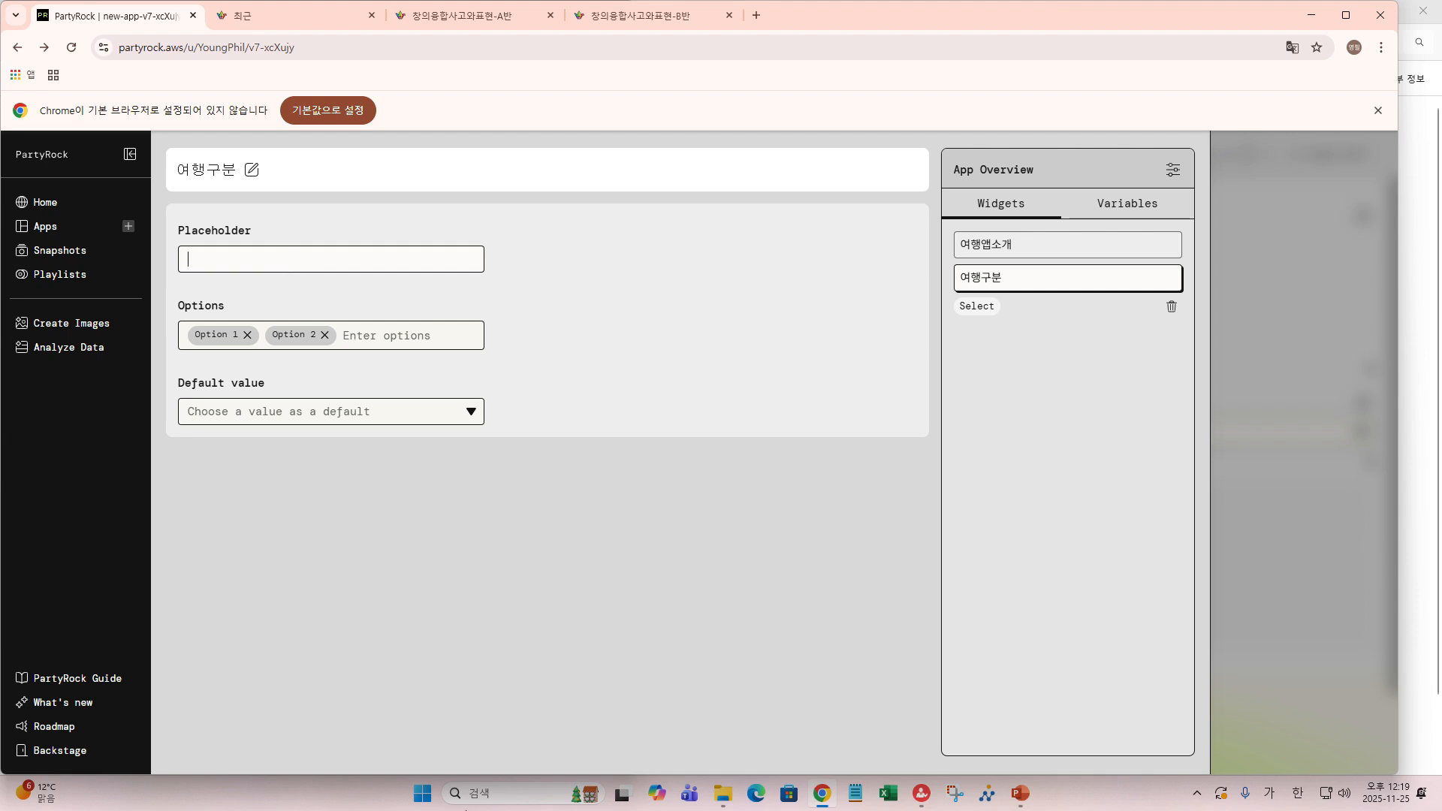
pyautogui.write('여행 ㄱ')
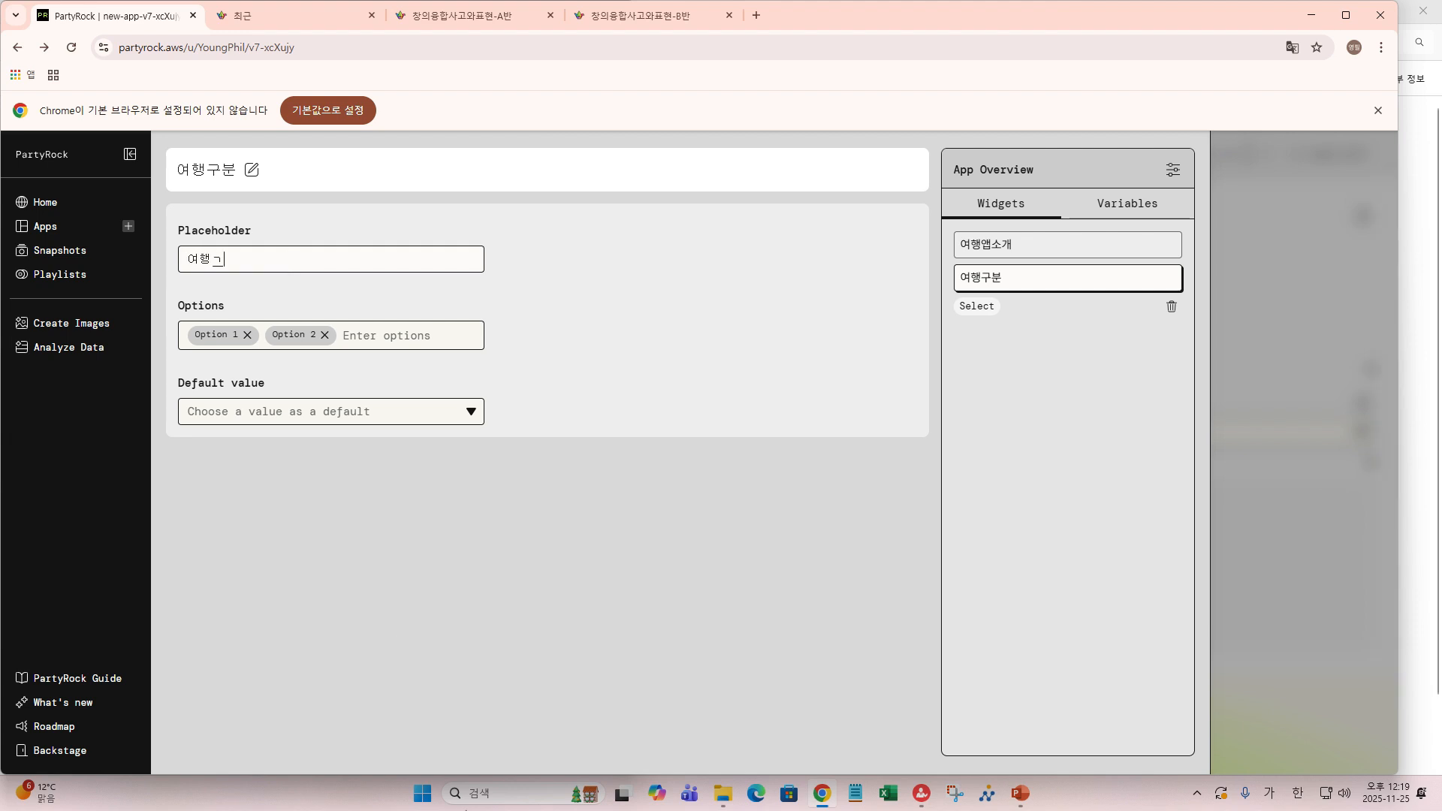
pyautogui.write('분 선택')
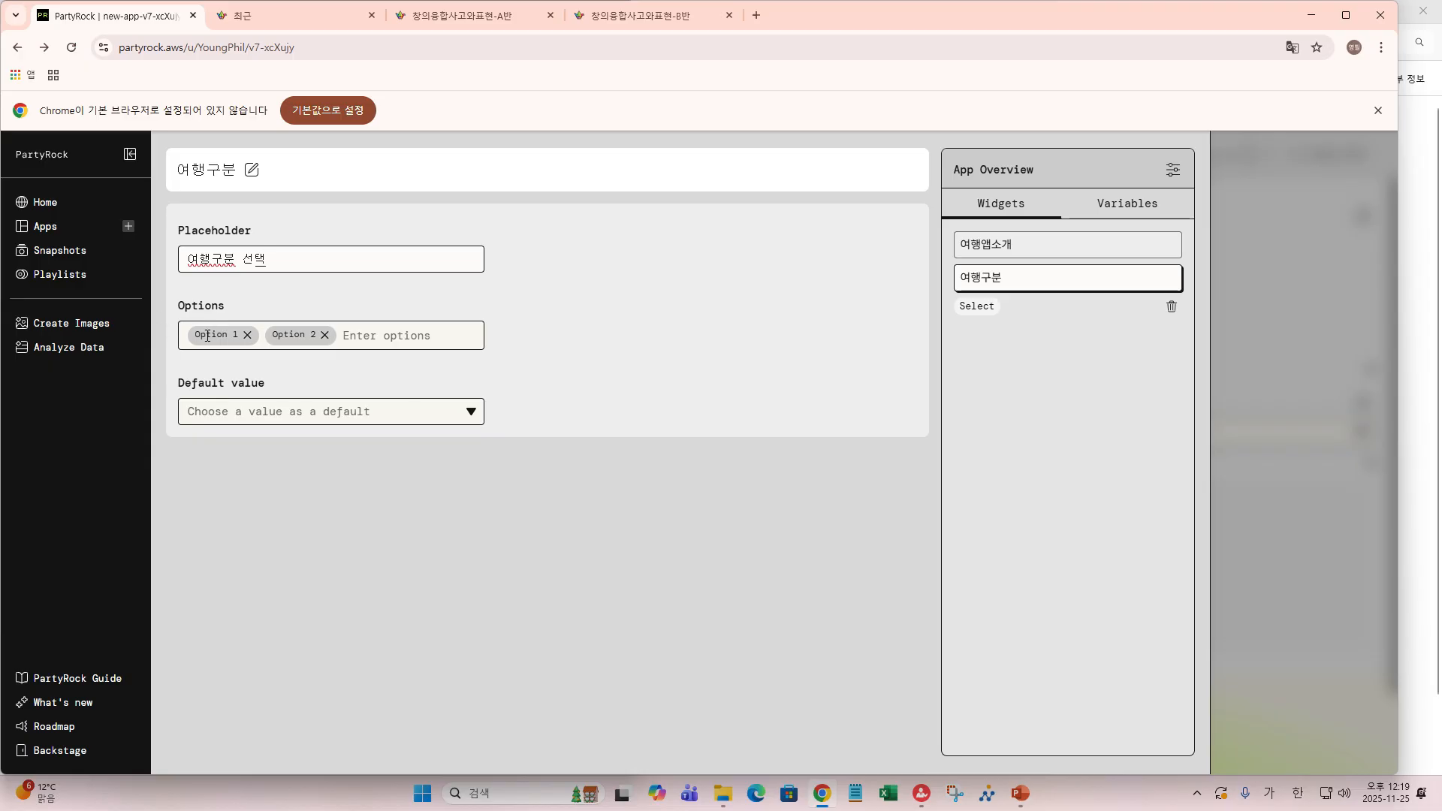
# - Replace the sample options with 국내 and 국외 and make 국내 the default
pyautogui.click(220, 339)
pyautogui.click(247, 335)
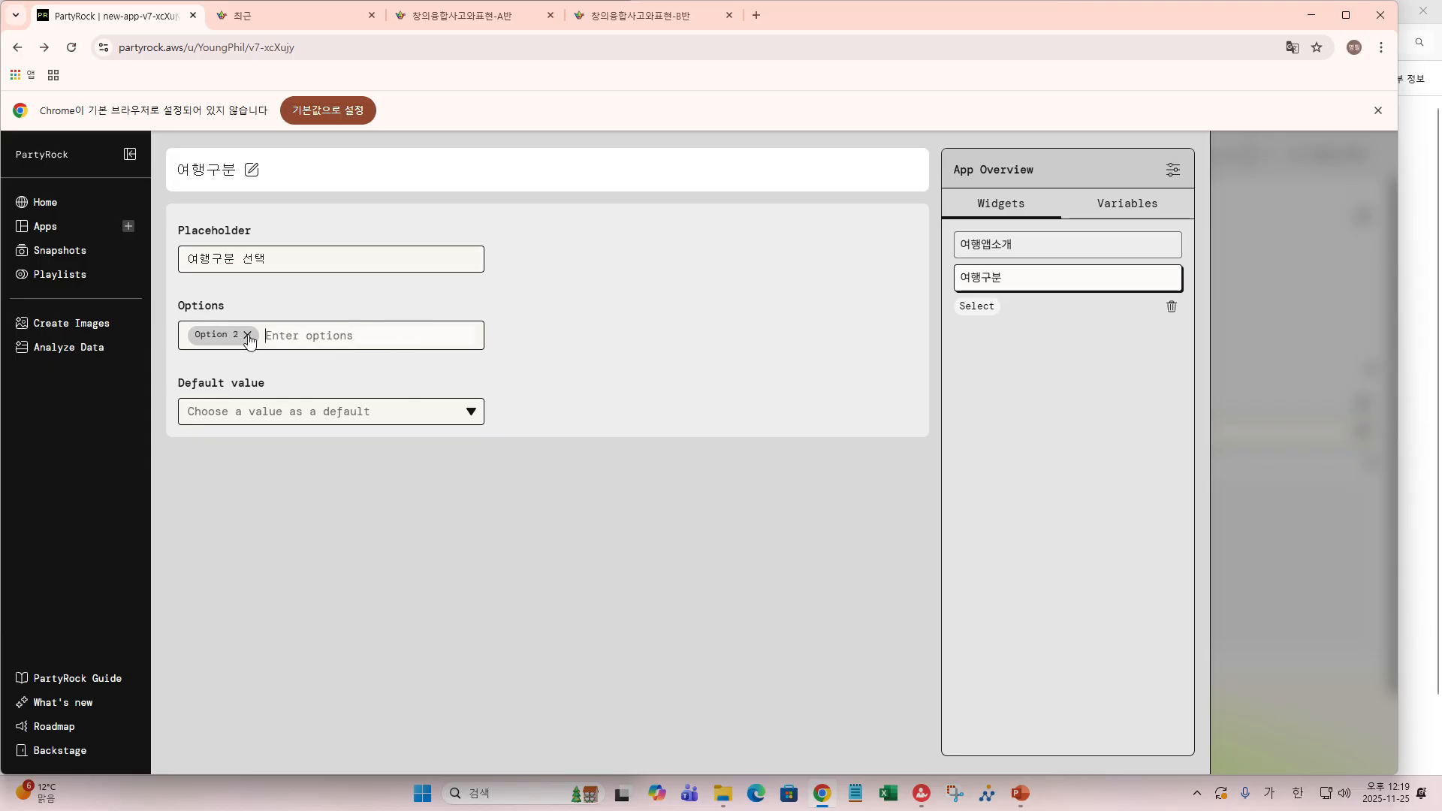
pyautogui.click(247, 335)
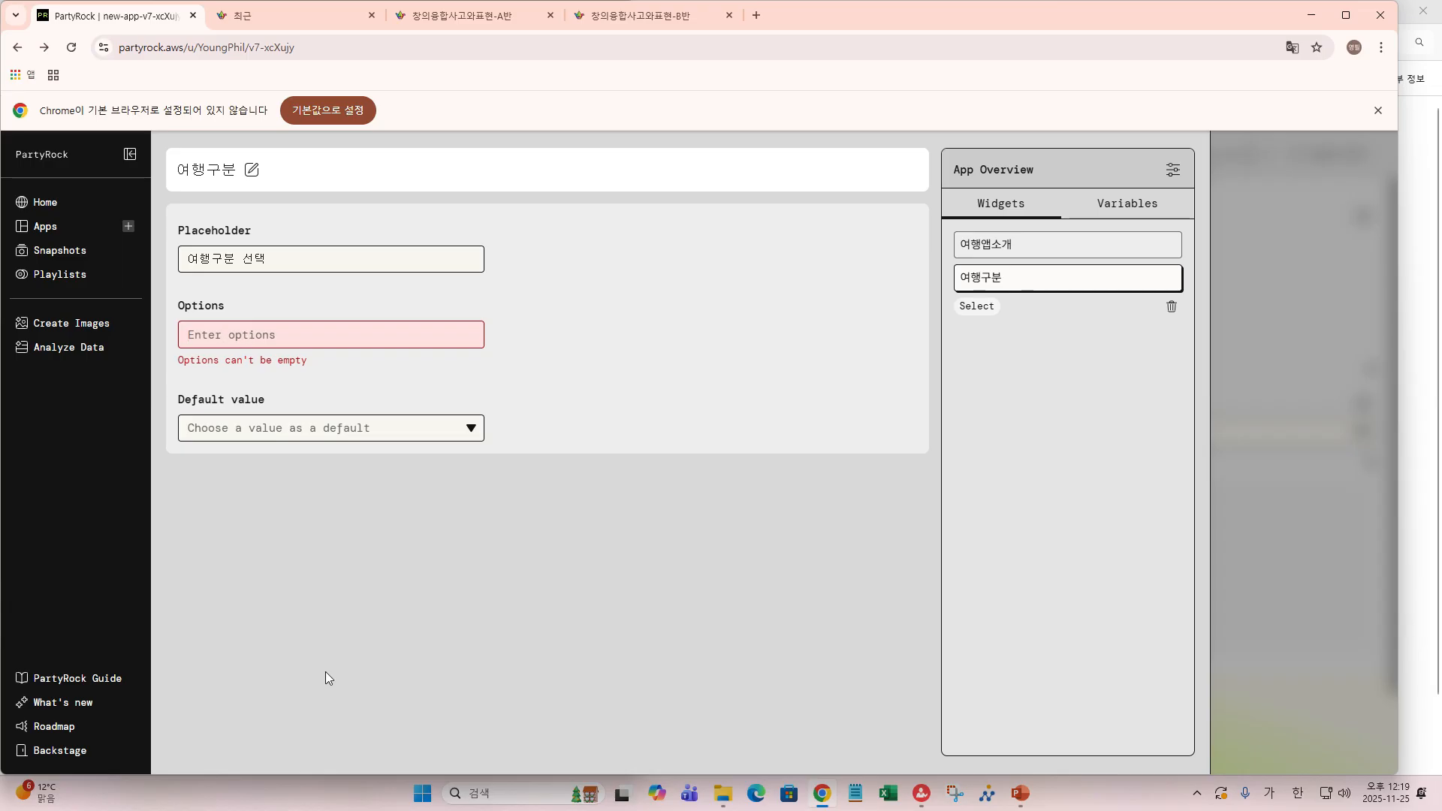
pyautogui.write('ㅟ')
pyautogui.write('내')
pyautogui.press('Return')
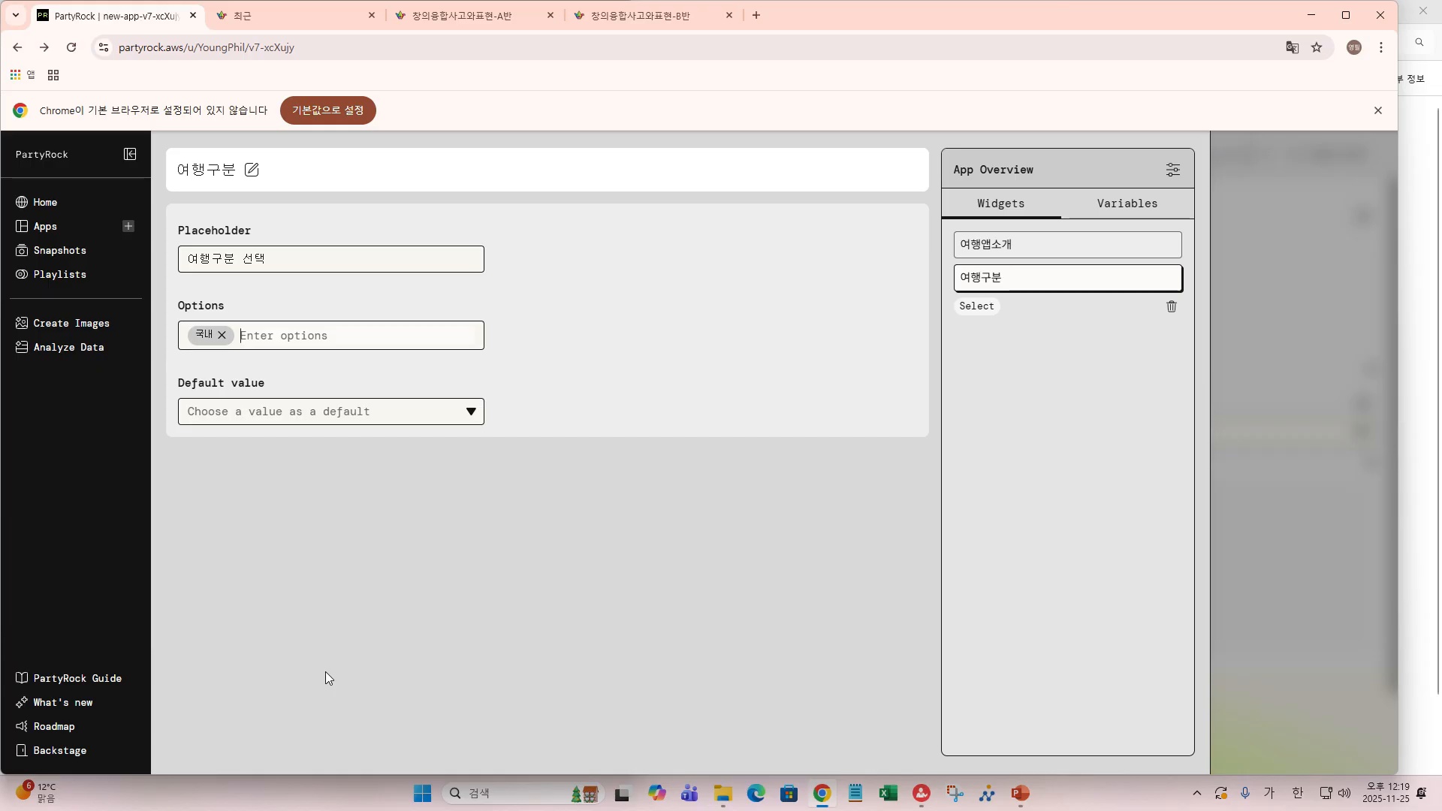
pyautogui.write('국외')
pyautogui.press('Return')
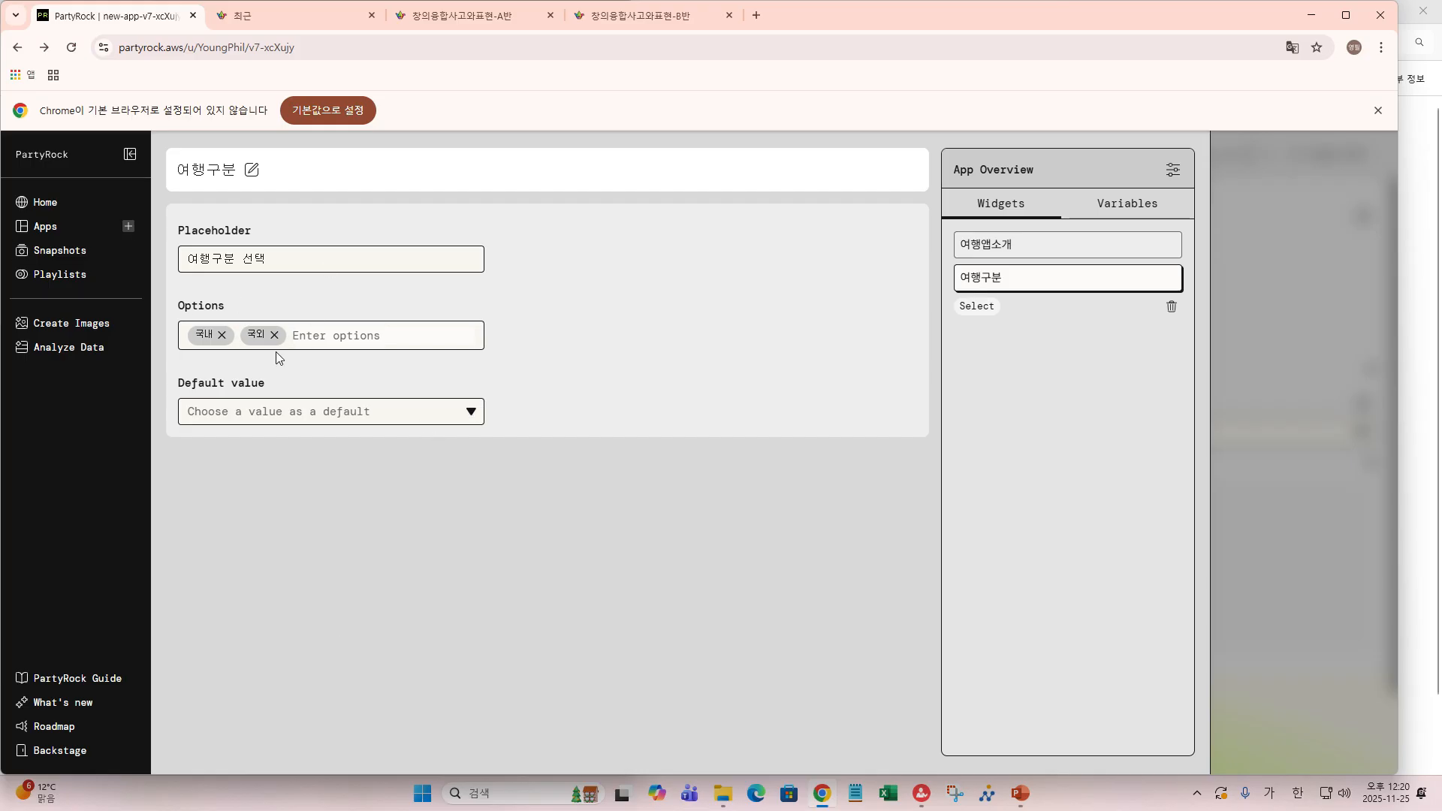
pyautogui.click(472, 413)
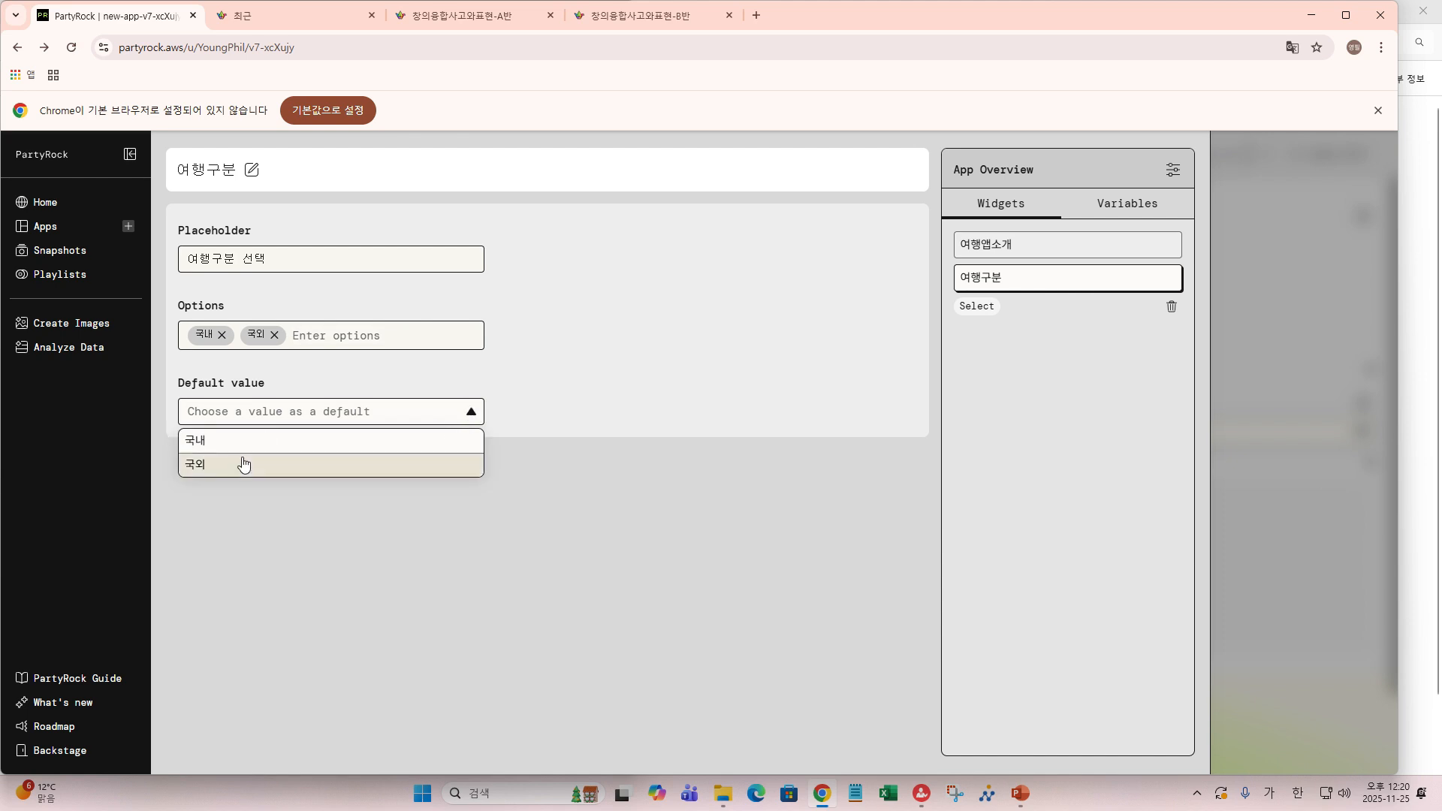
pyautogui.click(212, 441)
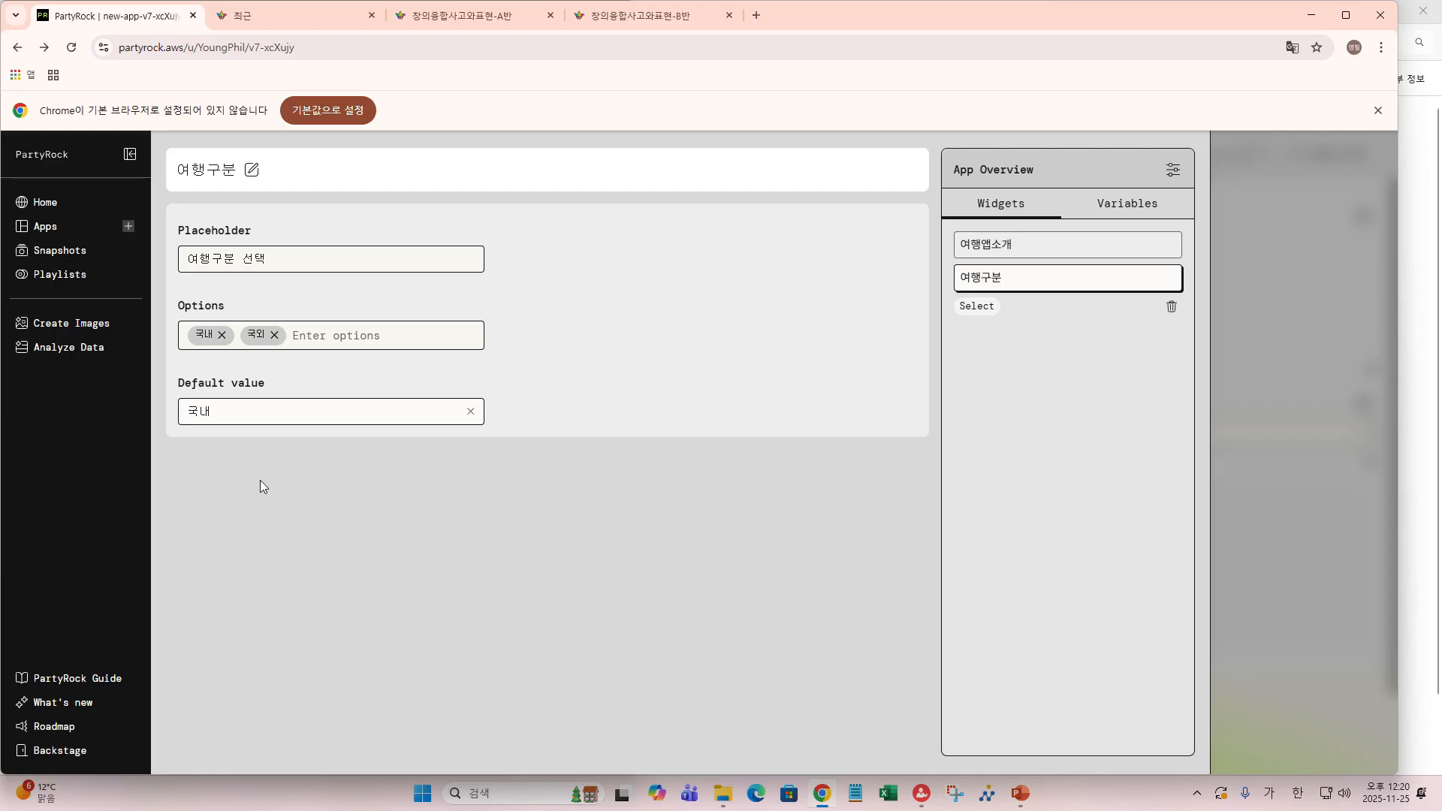
# - Back on the canvas, shrink the 여행구분 dropdown to about a third of its row
pyautogui.moveTo(1304, 437)
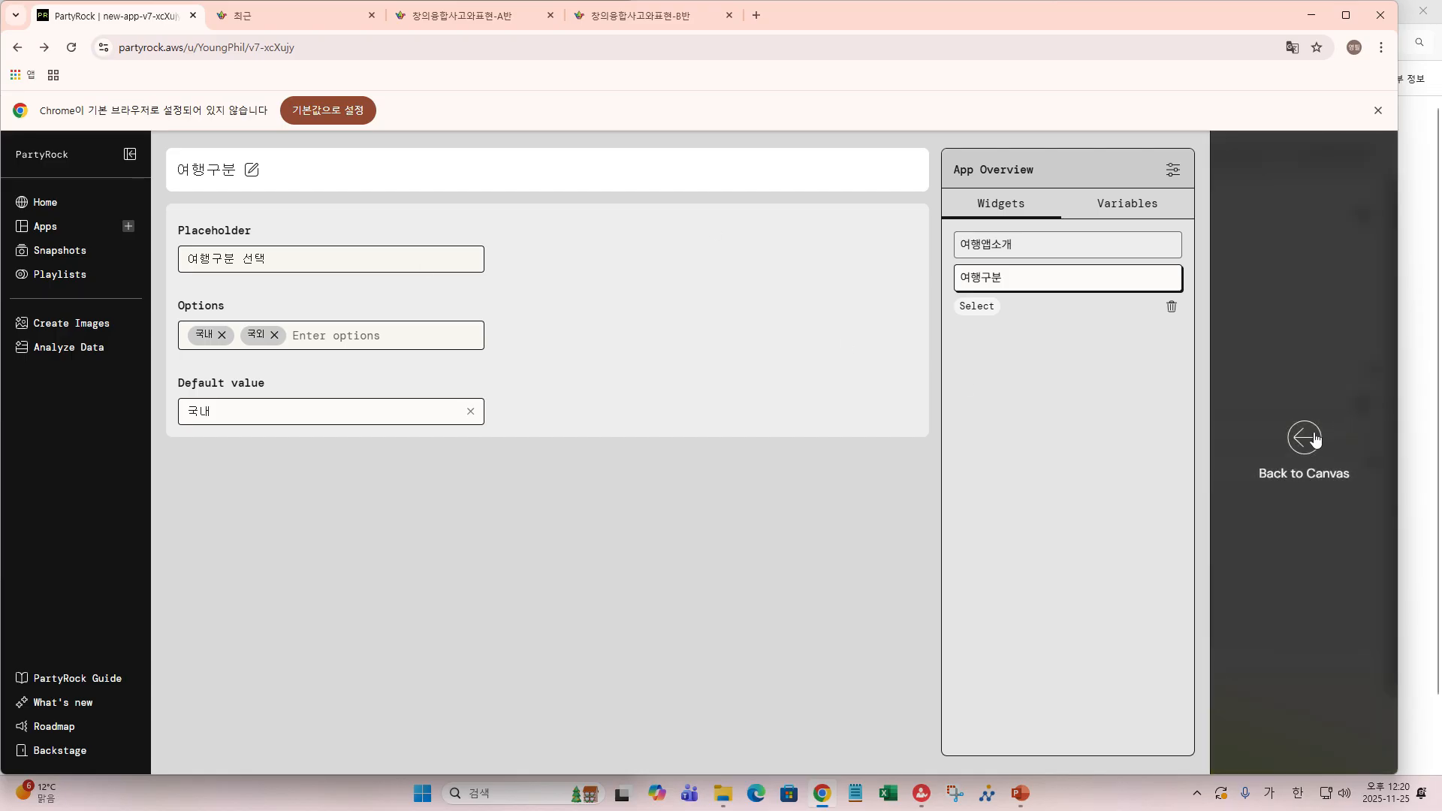
pyautogui.click(1306, 440)
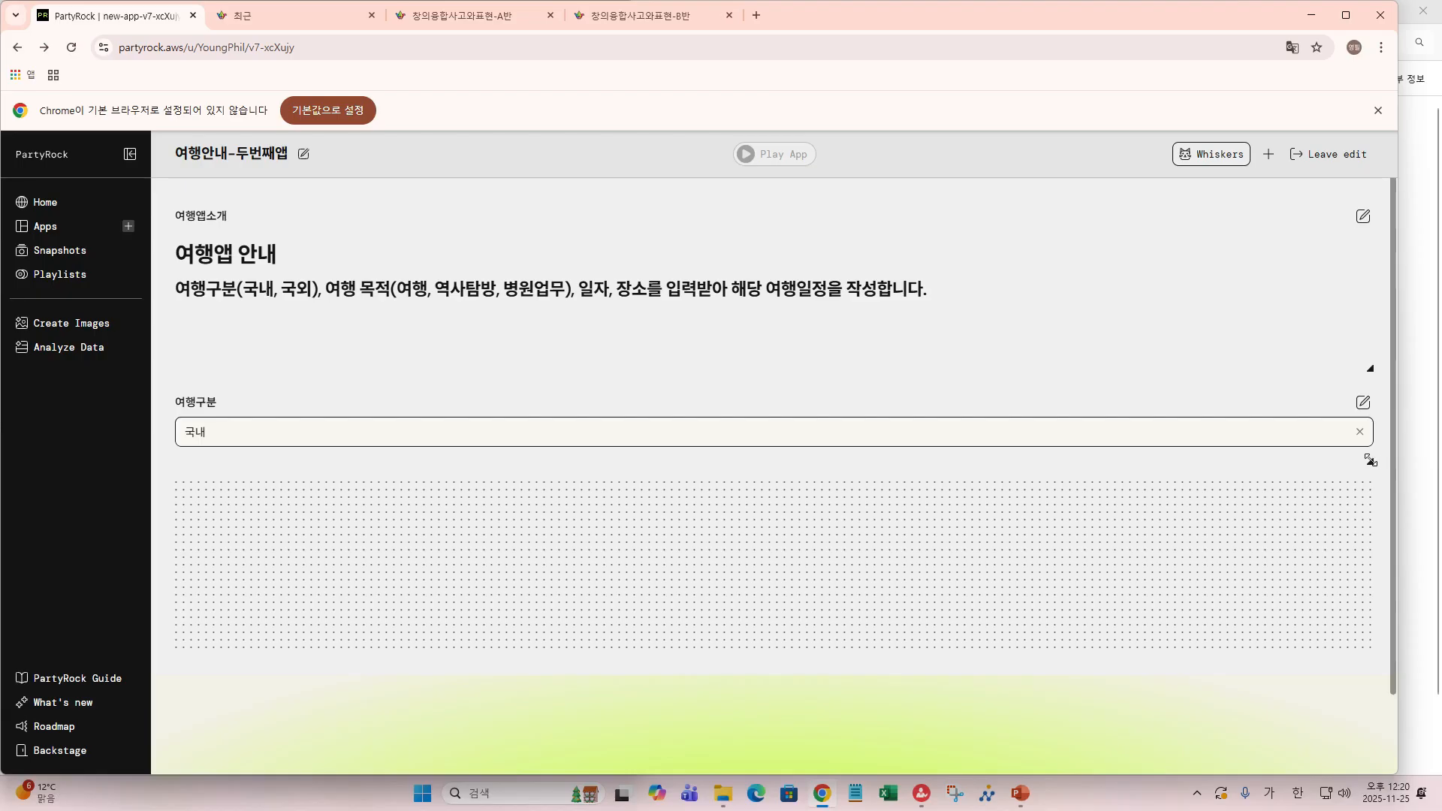
pyautogui.moveTo(1370, 462); pyautogui.dragTo(492, 459)
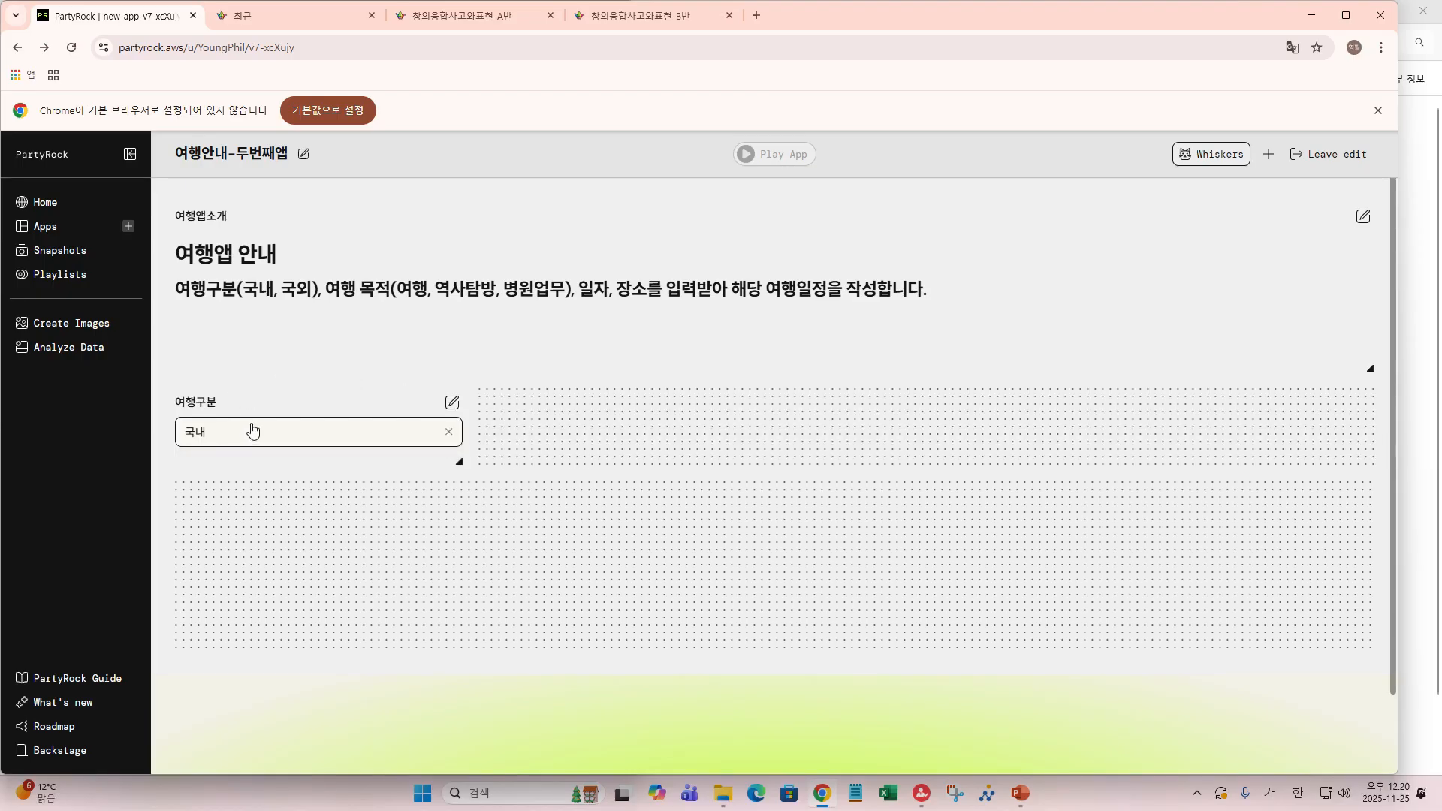
pyautogui.moveTo(254, 404); pyautogui.dragTo(260, 368)
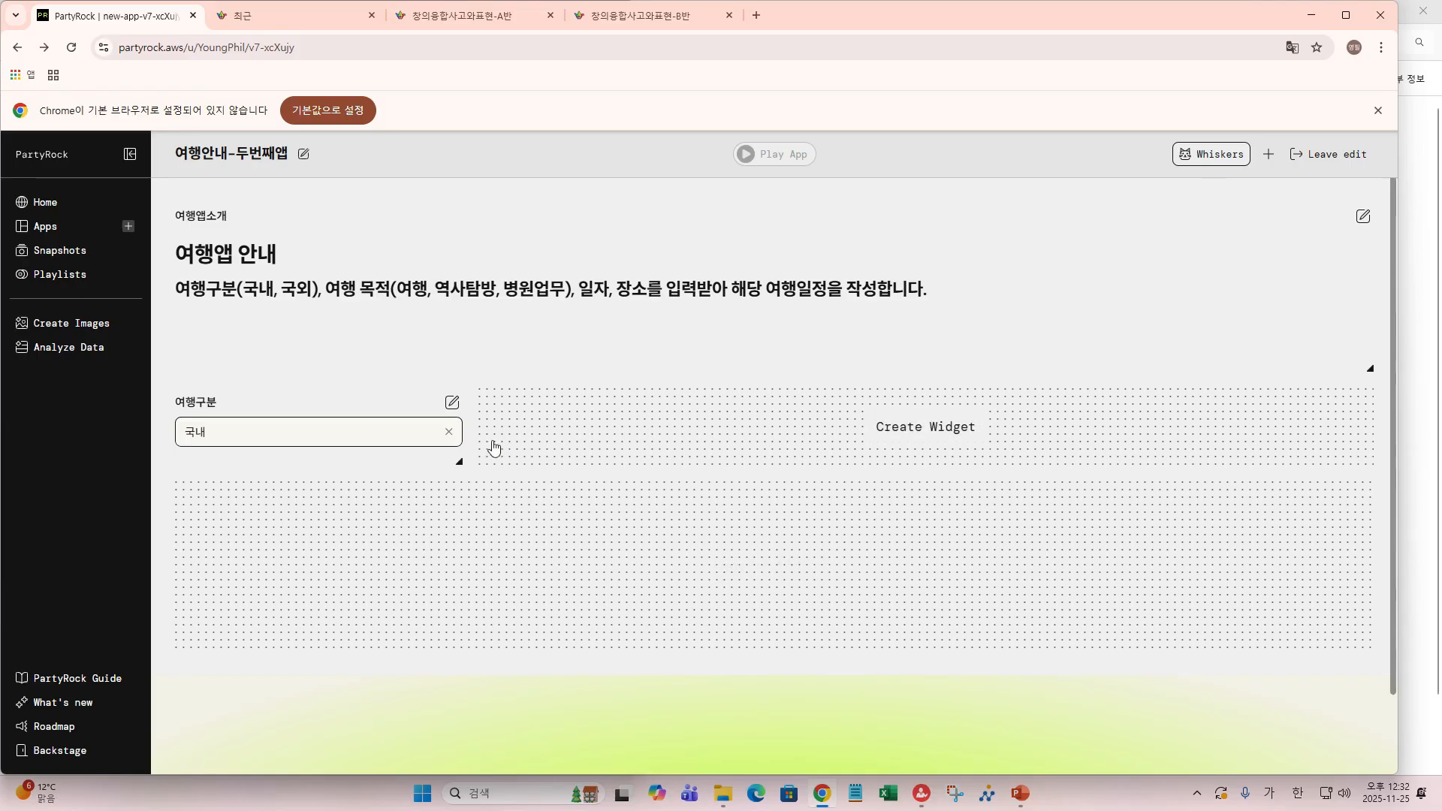
# - Add a text input widget beside 여행구분 and name it 여행장소
pyautogui.click(921, 426)
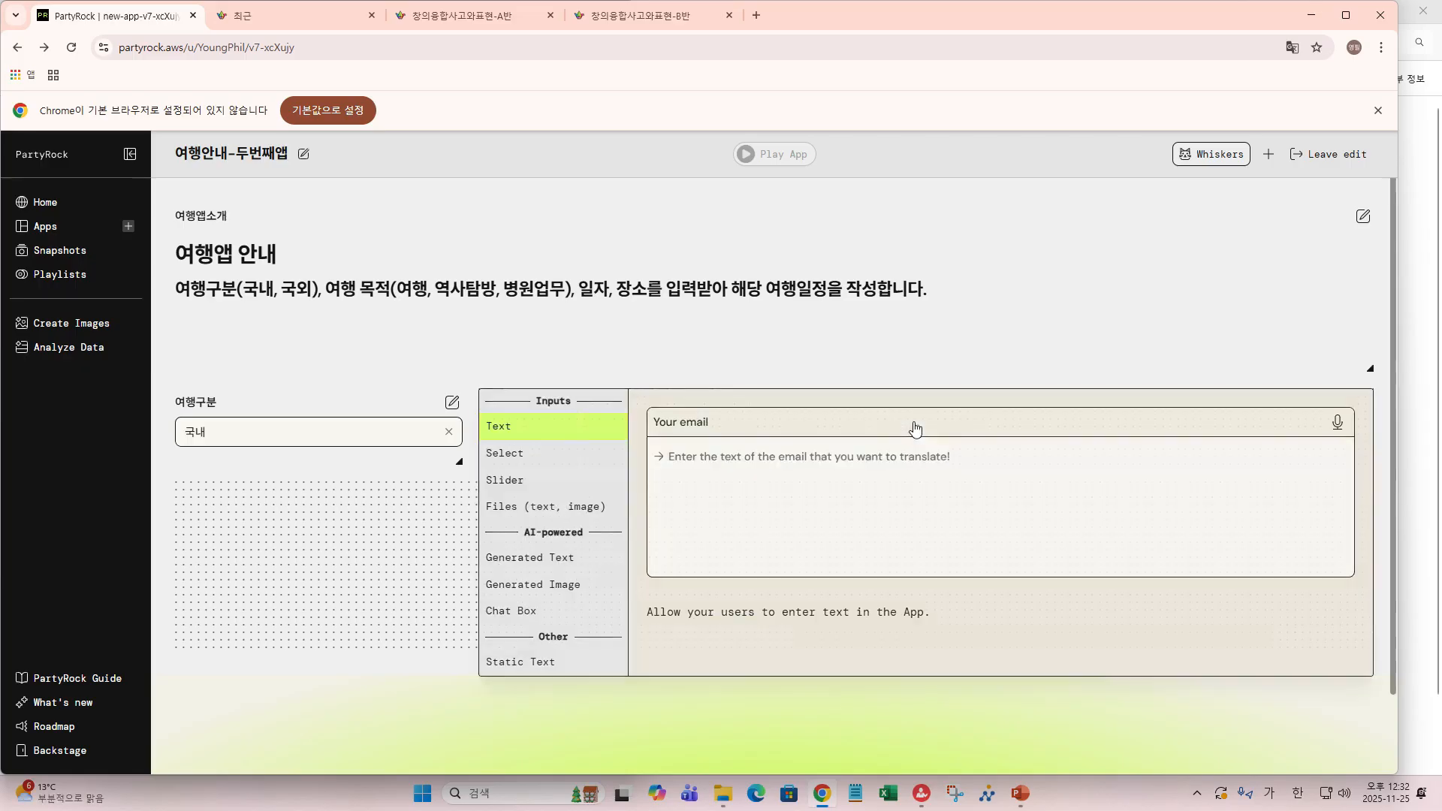
pyautogui.click(511, 426)
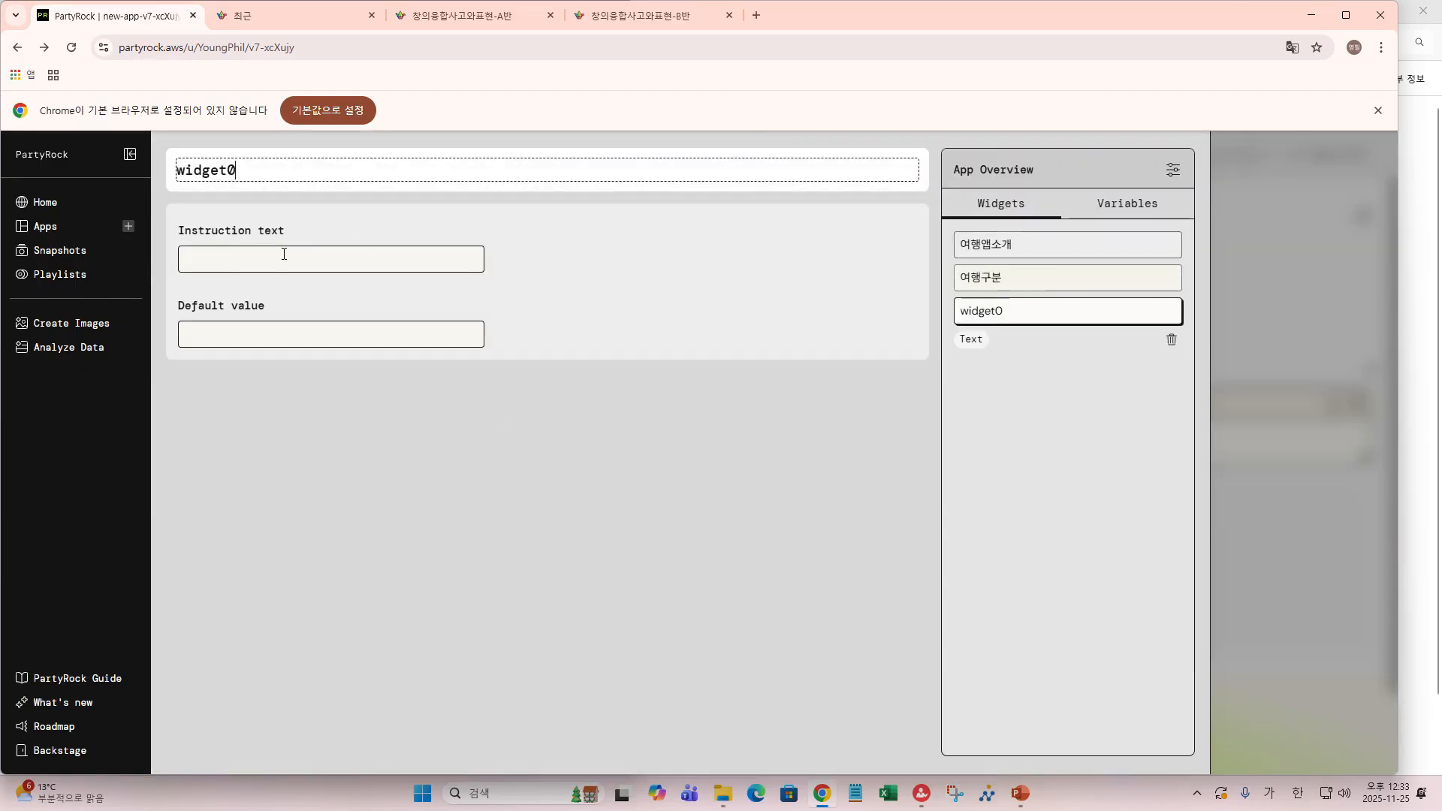
pyautogui.doubleClick(236, 171)
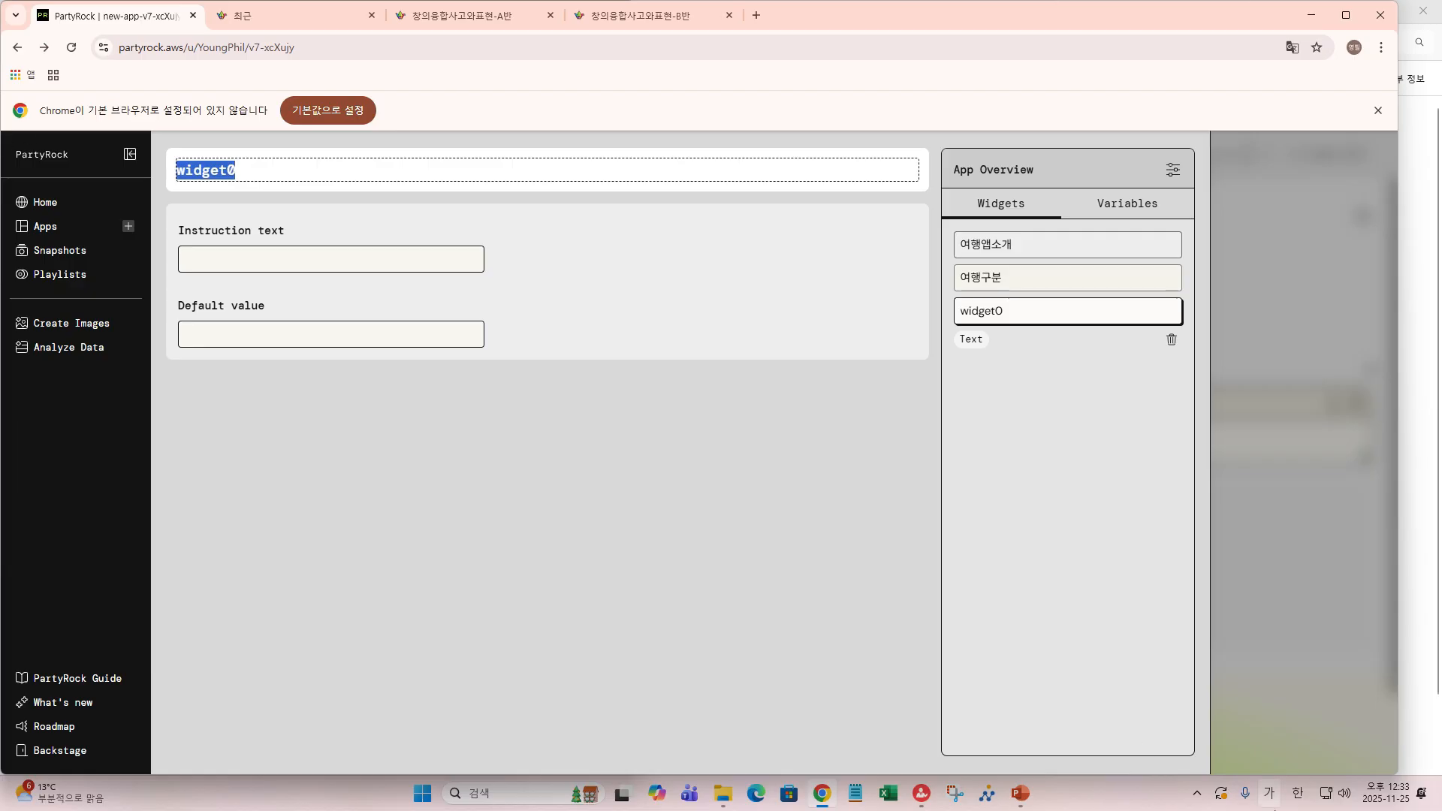
pyautogui.write('ㅇㅕ행')
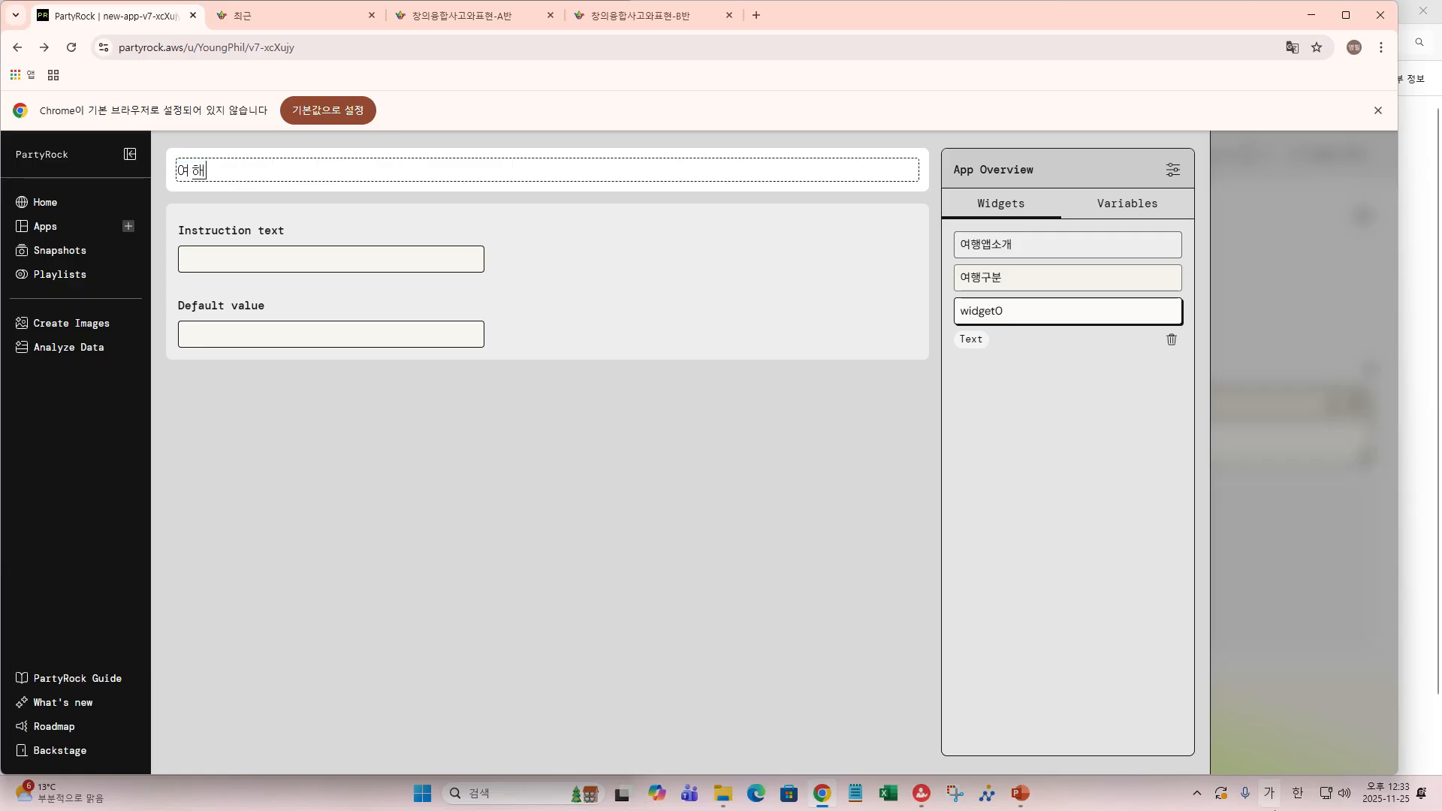
pyautogui.write('장소')
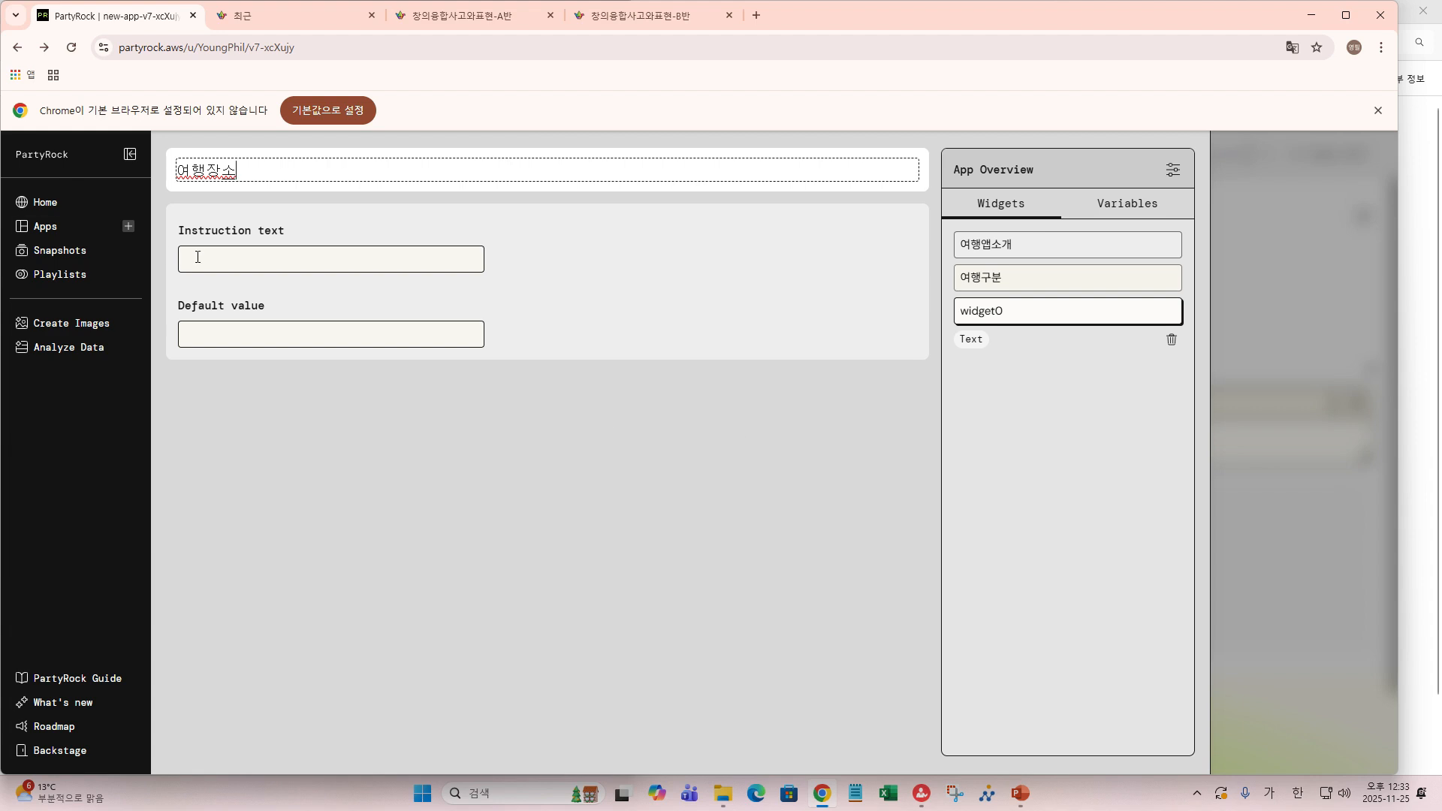
pyautogui.click(222, 261)
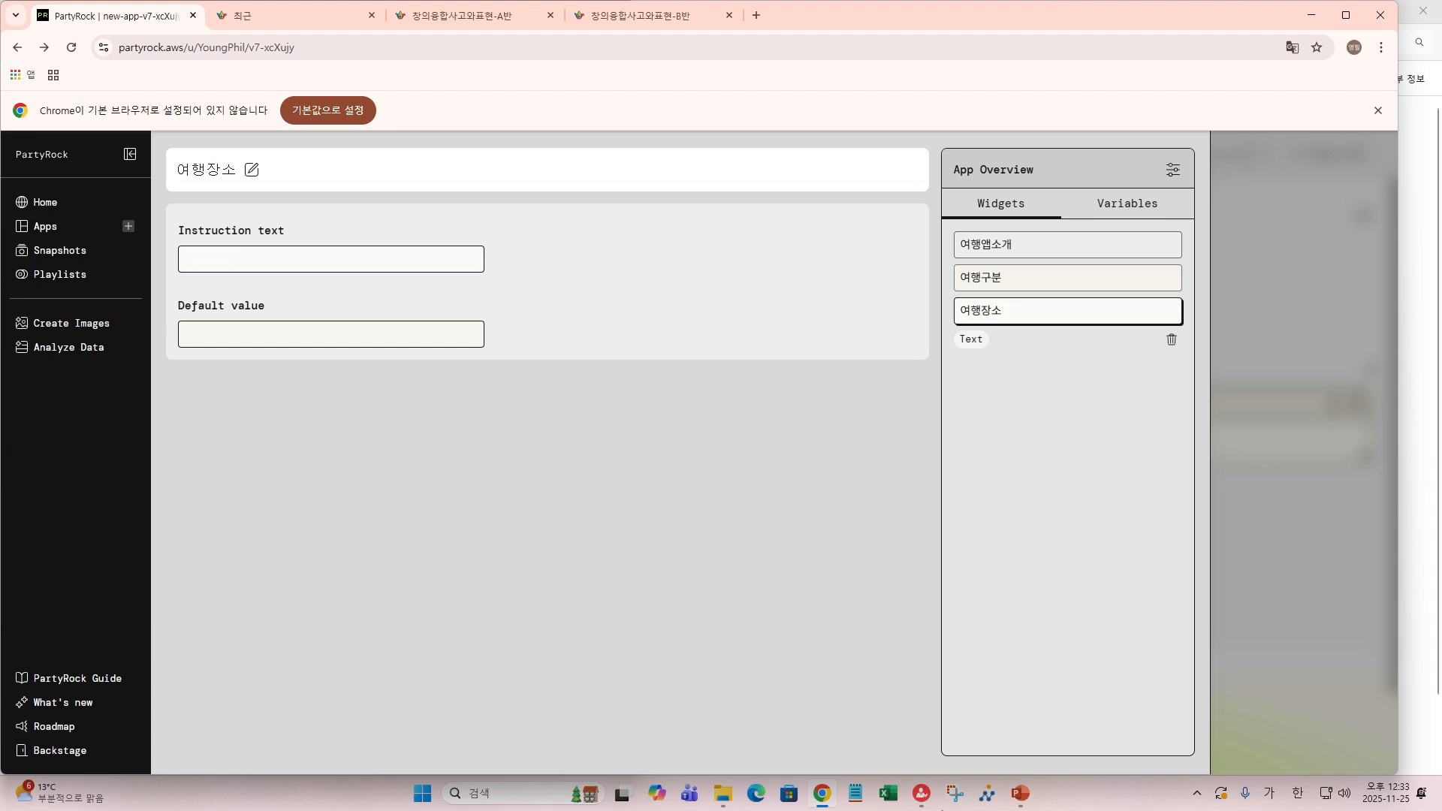
# - Give 여행장소 the instruction '여행장소를 입력하세요.' and default value 부산
pyautogui.write('여행장')
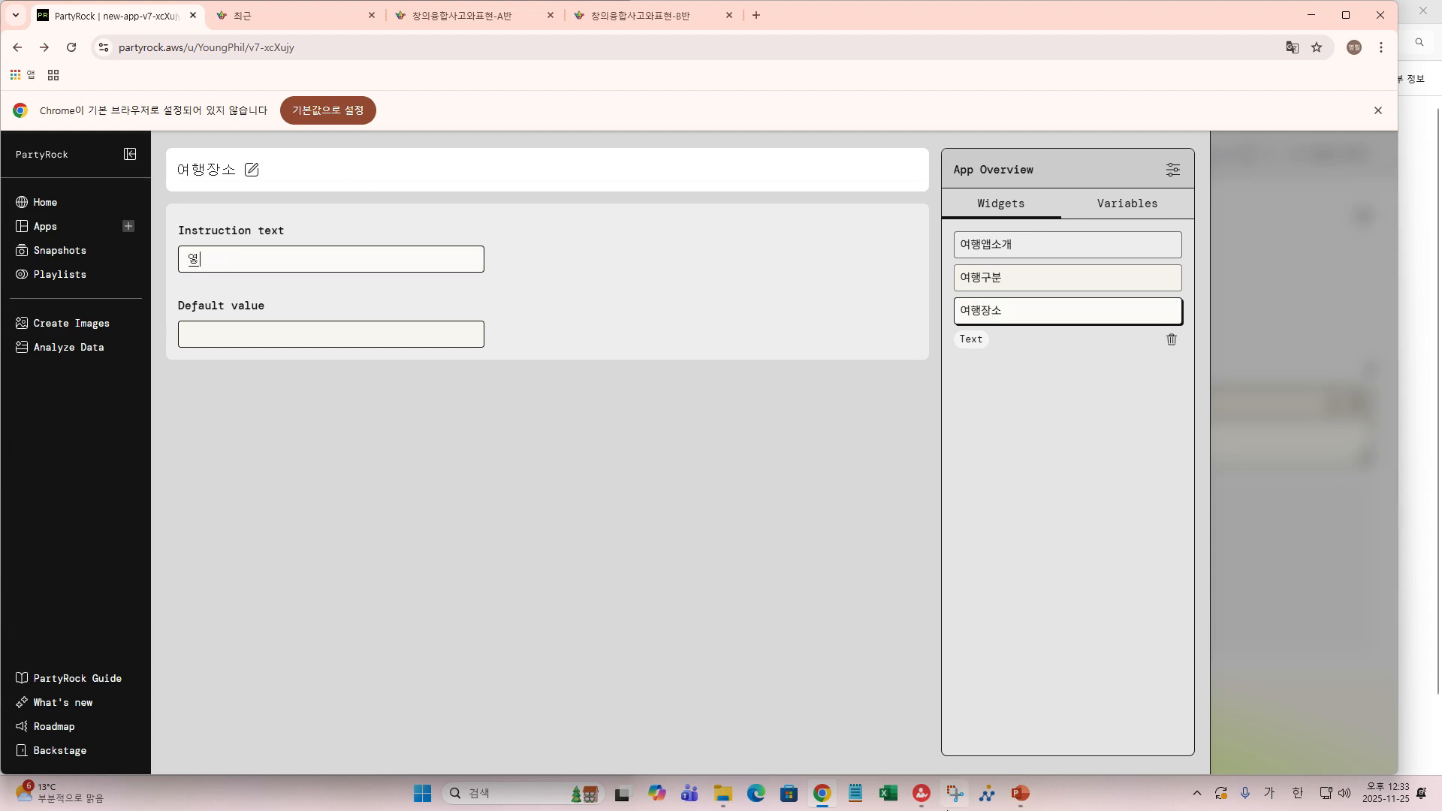
pyautogui.write('ㅅ')
pyautogui.write('ㅗ를 ')
pyautogui.write('입력')
pyautogui.write('하세요')
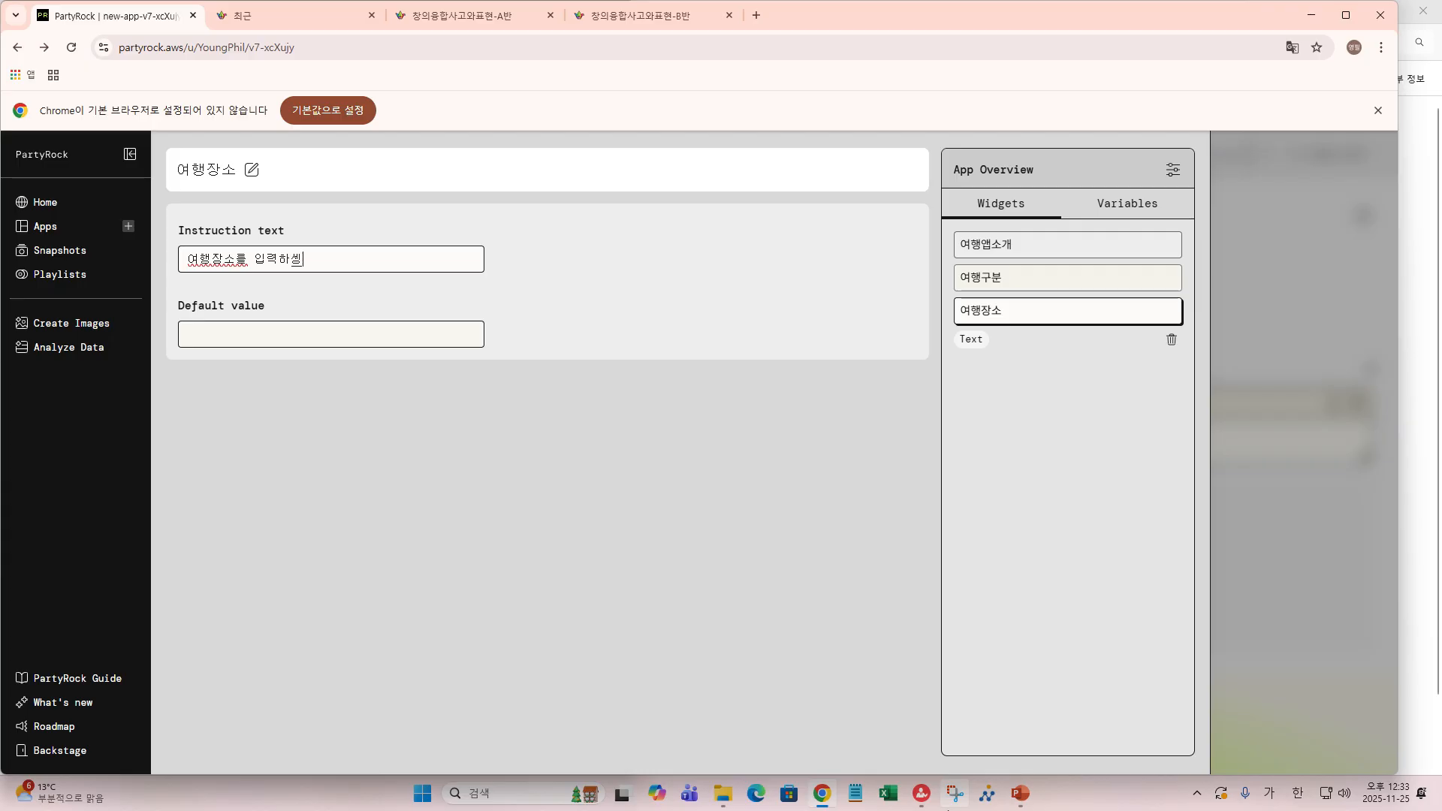
pyautogui.write('.')
pyautogui.click(300, 341)
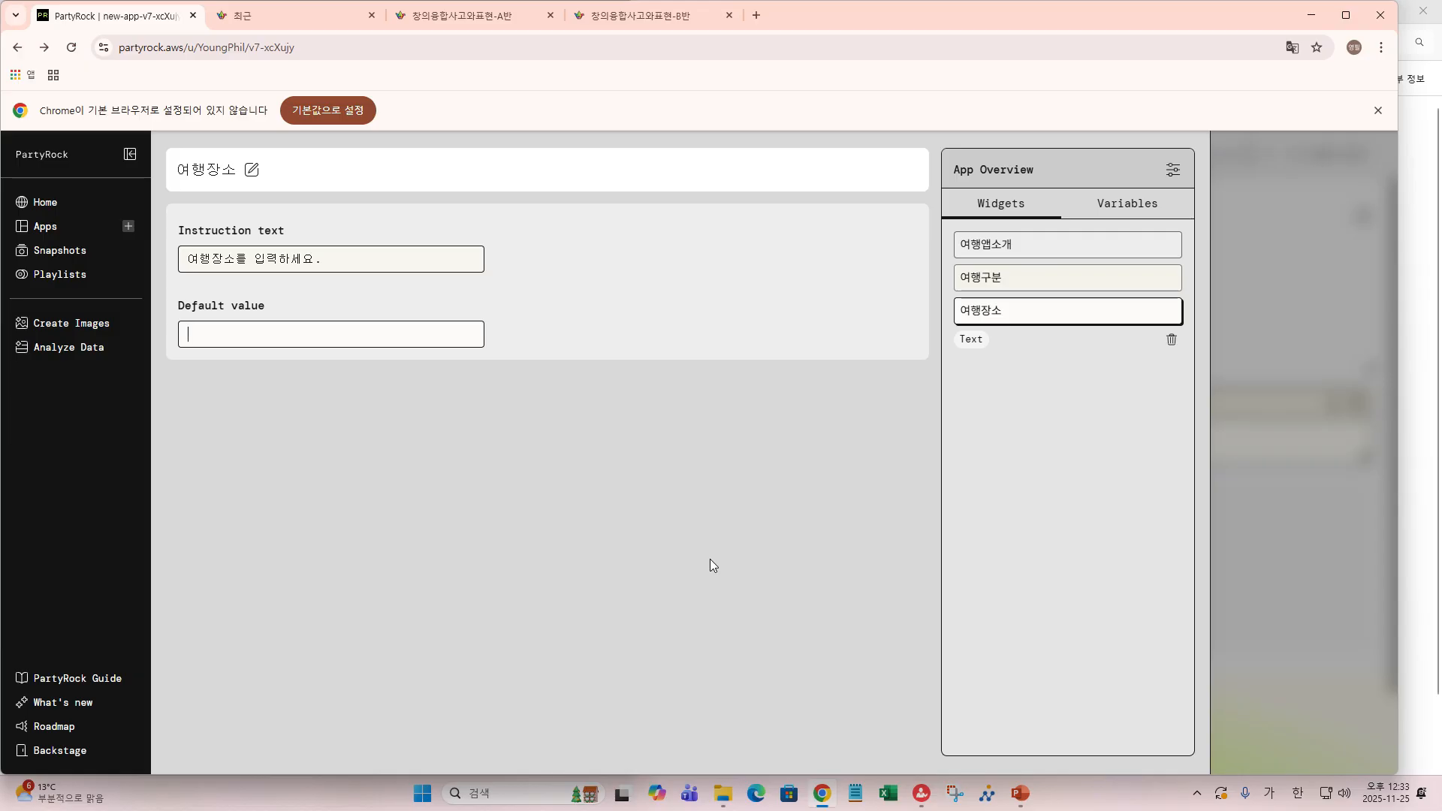
pyautogui.write('뷔')
pyautogui.write('산')
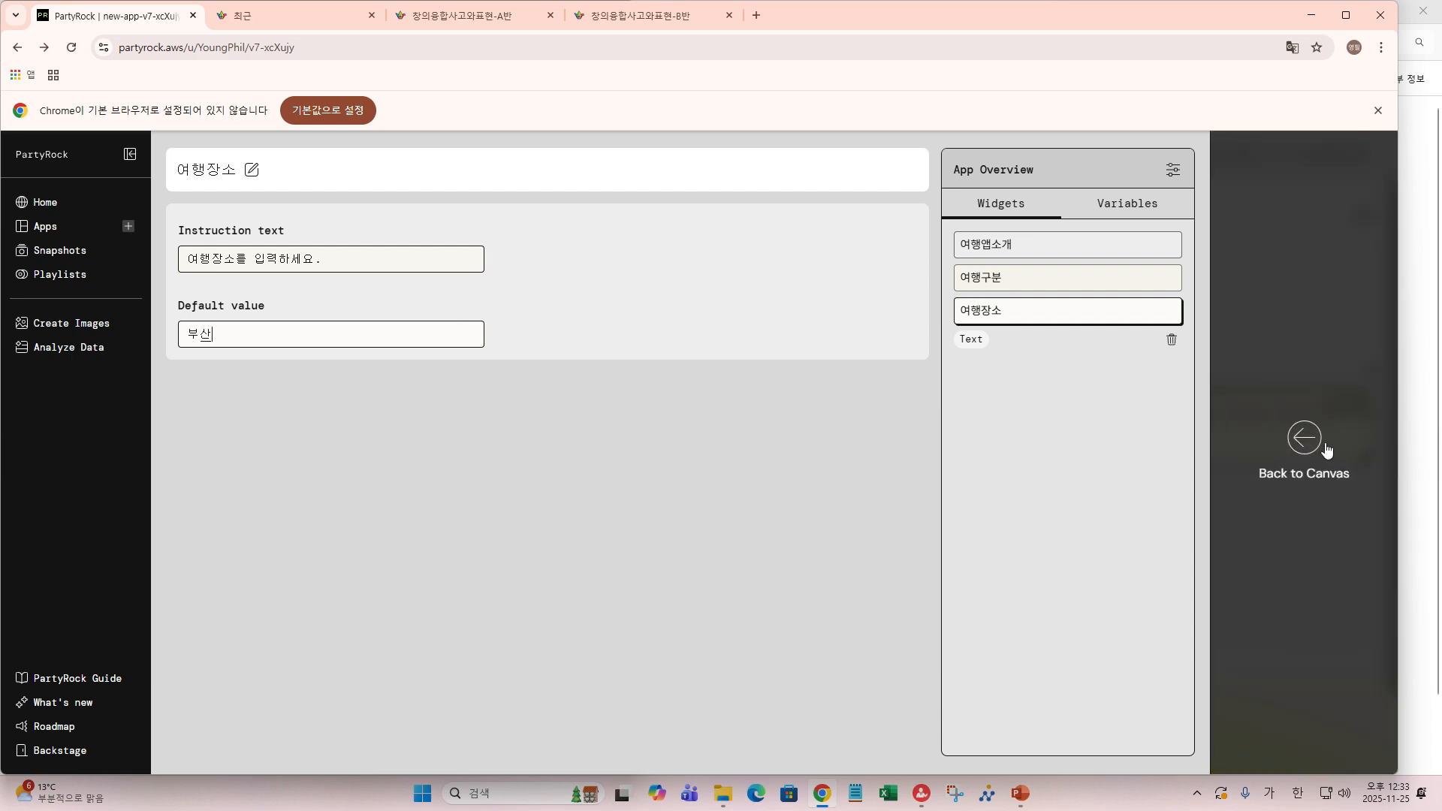
pyautogui.click(1302, 434)
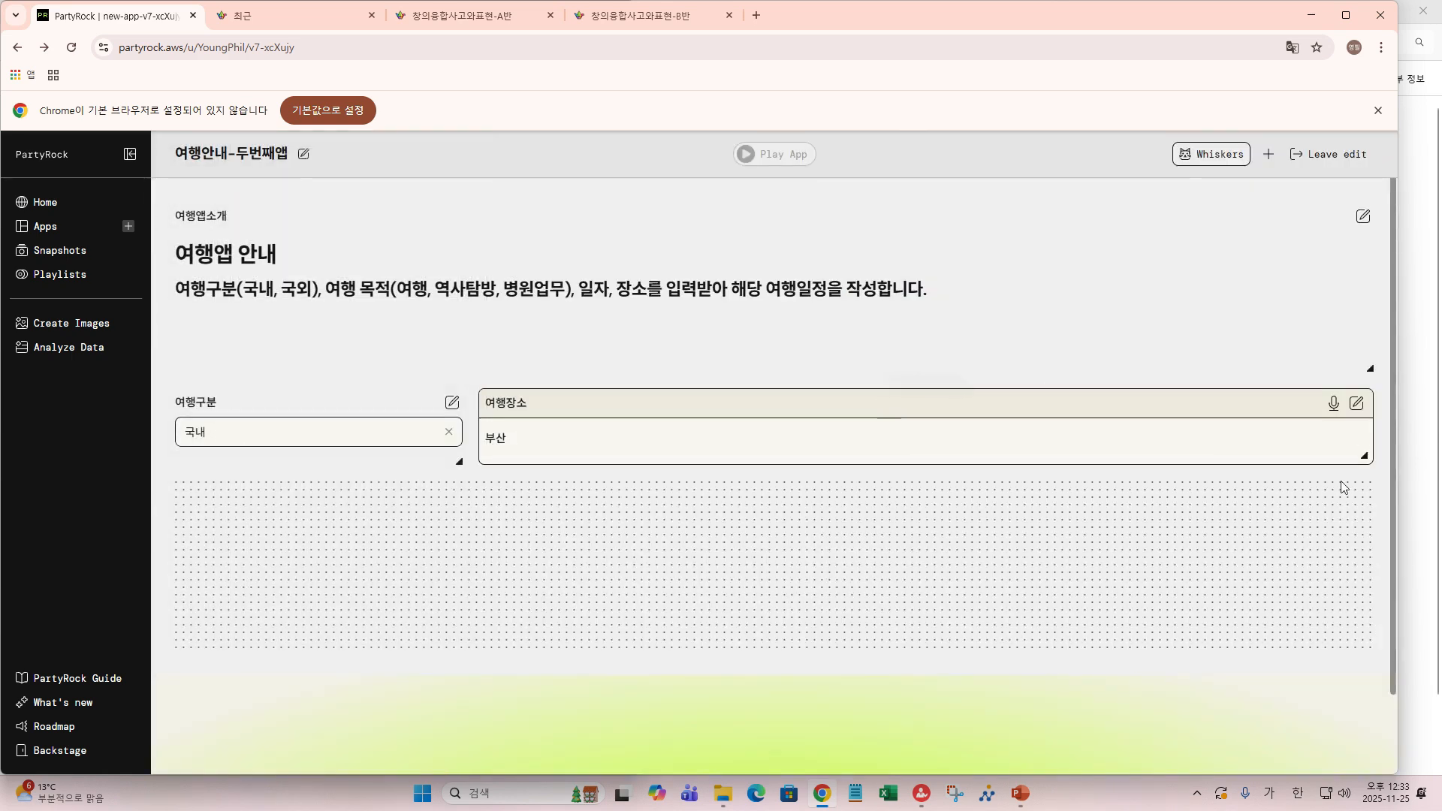
# - Narrow the 여행장소 input to match 여행구분, leaving empty space to its right
pyautogui.moveTo(1364, 455); pyautogui.dragTo(670, 470)
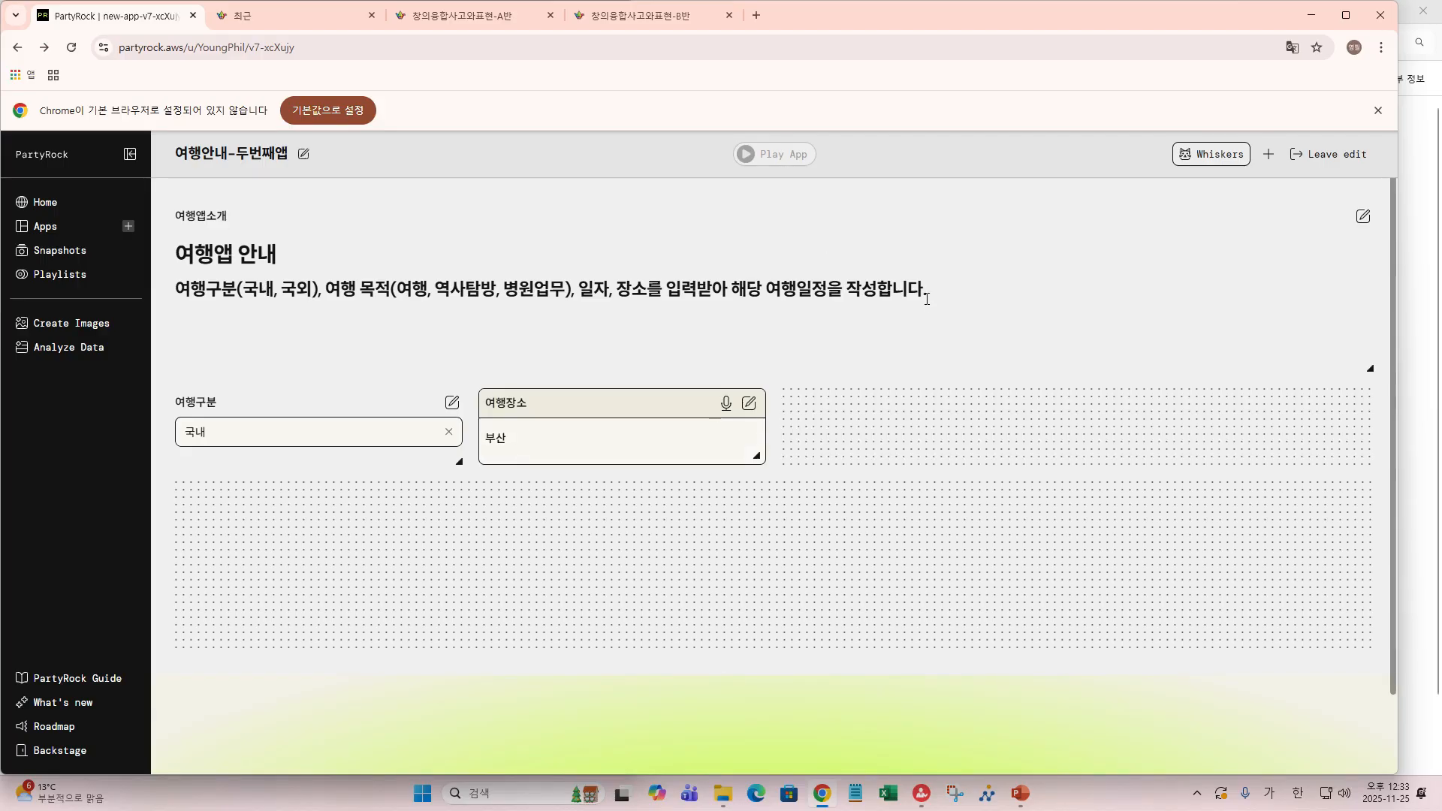
pyautogui.moveTo(892, 441)
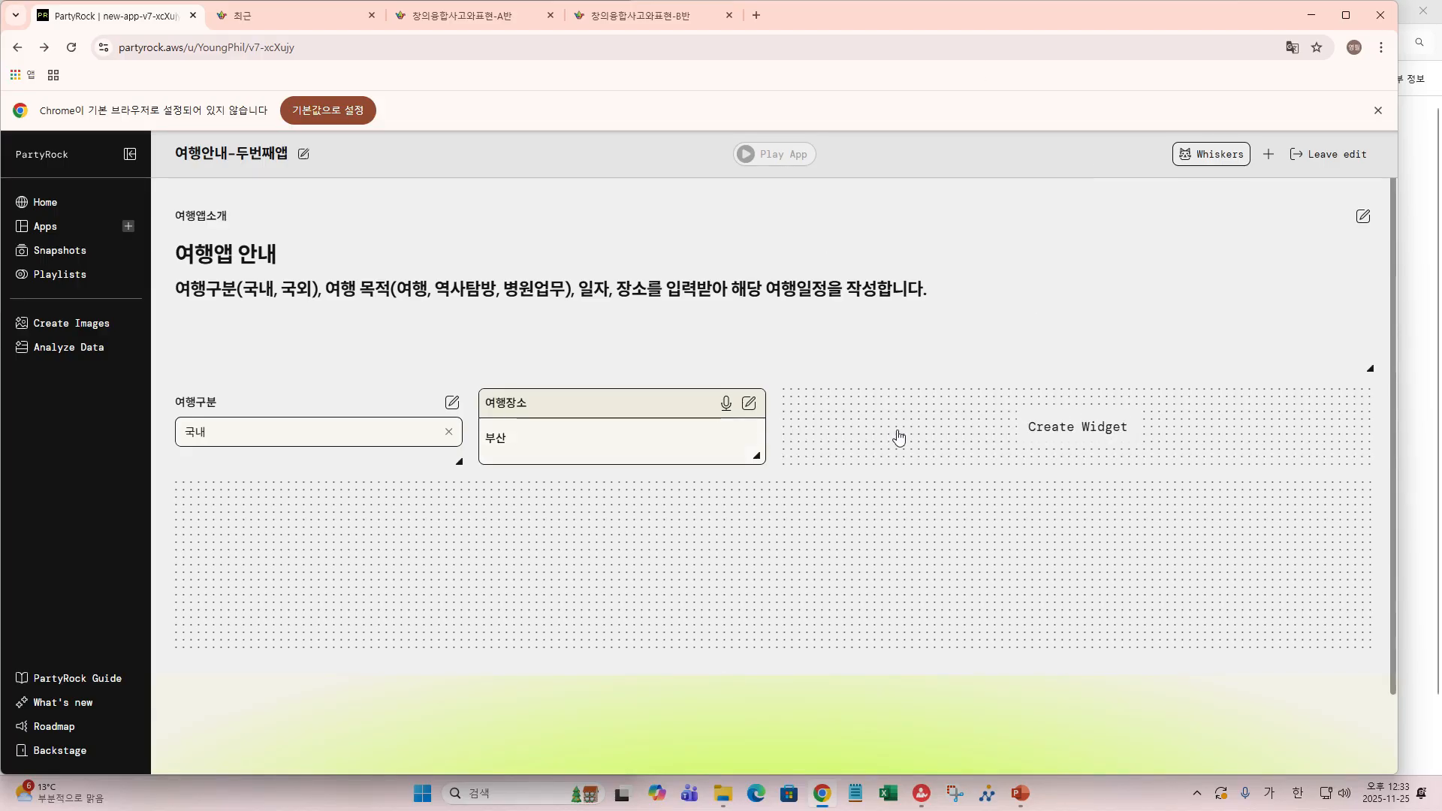
# - Add a Select widget in the empty space beside 여행장소 and begin renaming it 여행목적
pyautogui.click(1067, 439)
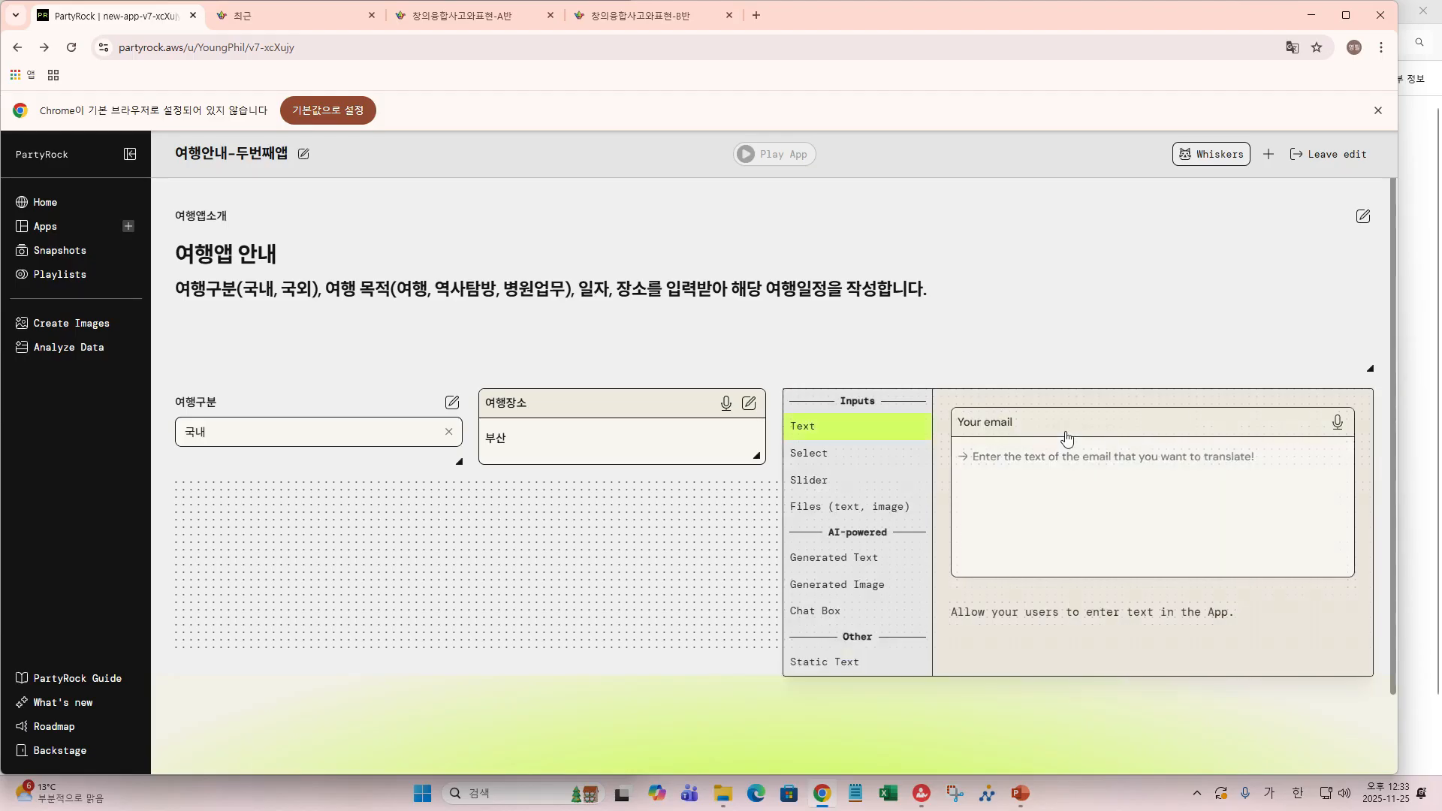
pyautogui.click(808, 454)
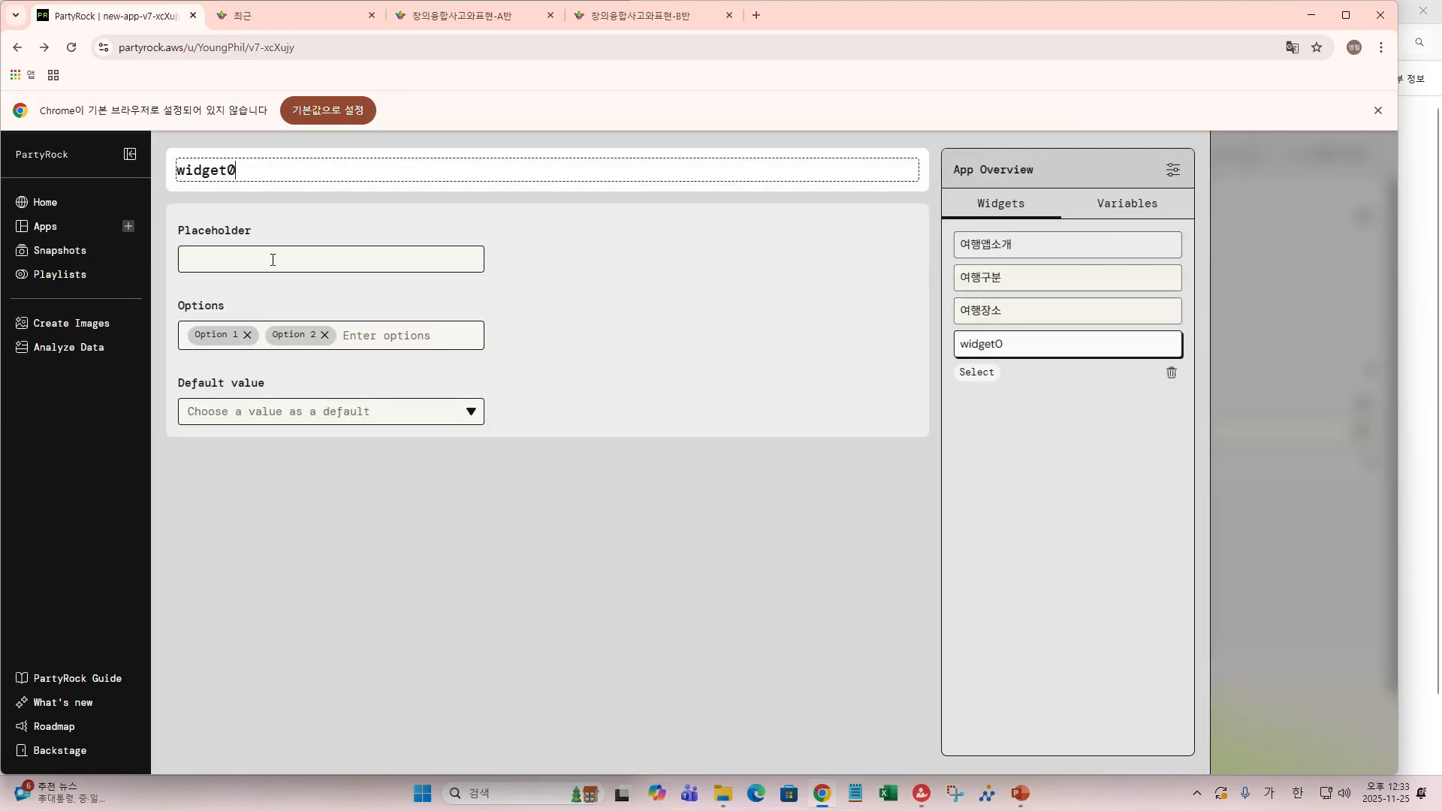
pyautogui.doubleClick(265, 173)
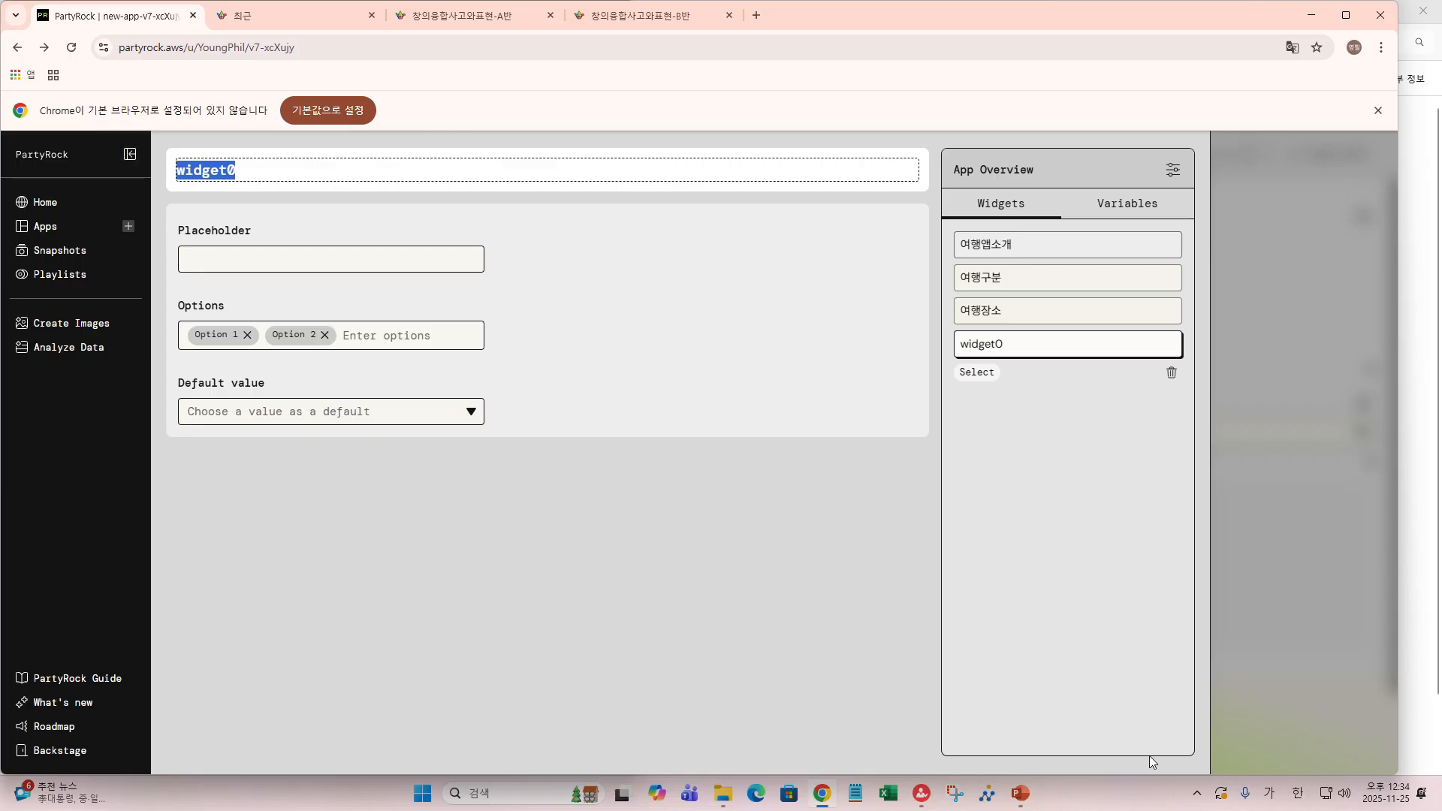
pyautogui.write('여행')
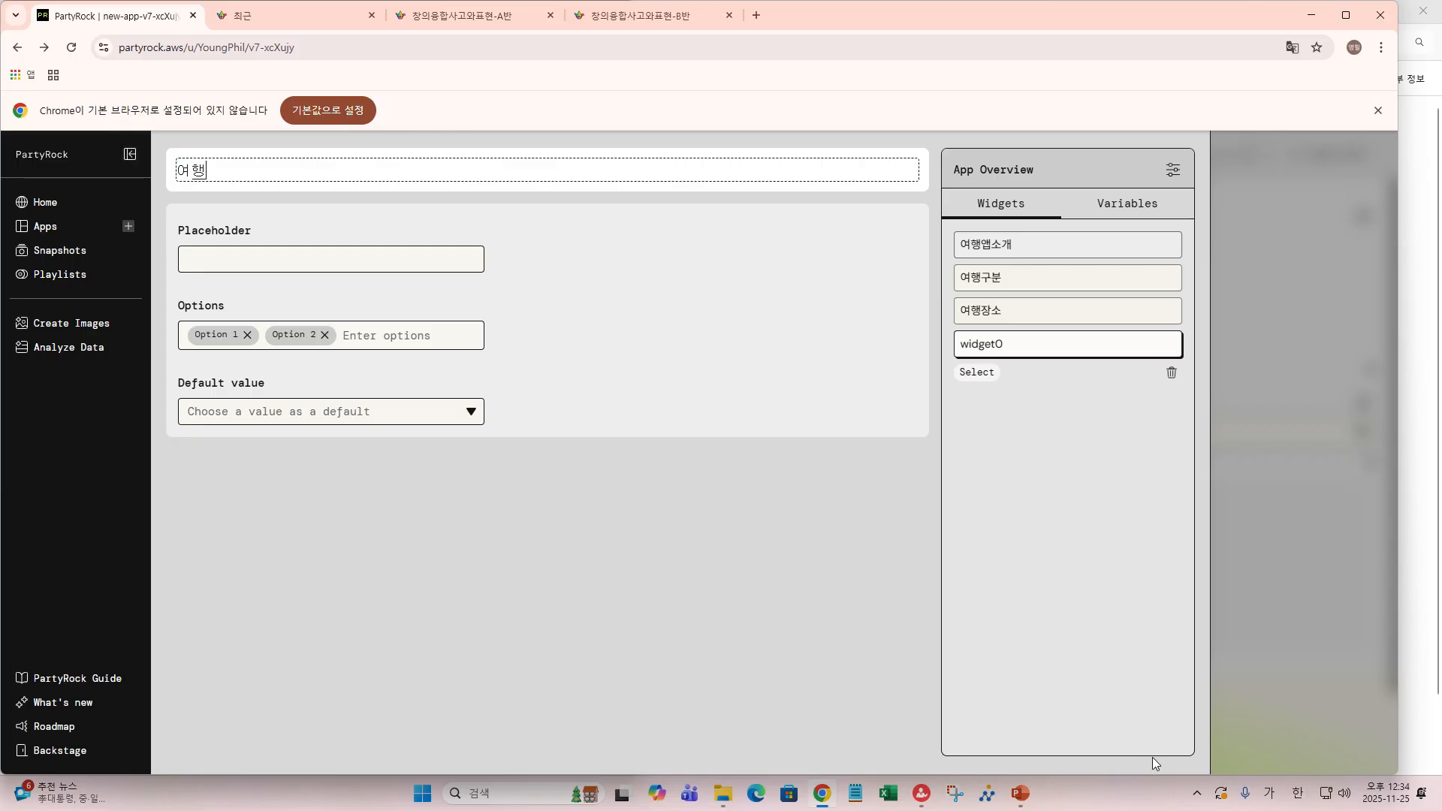
pyautogui.write('목ㅈㅓㄱ')
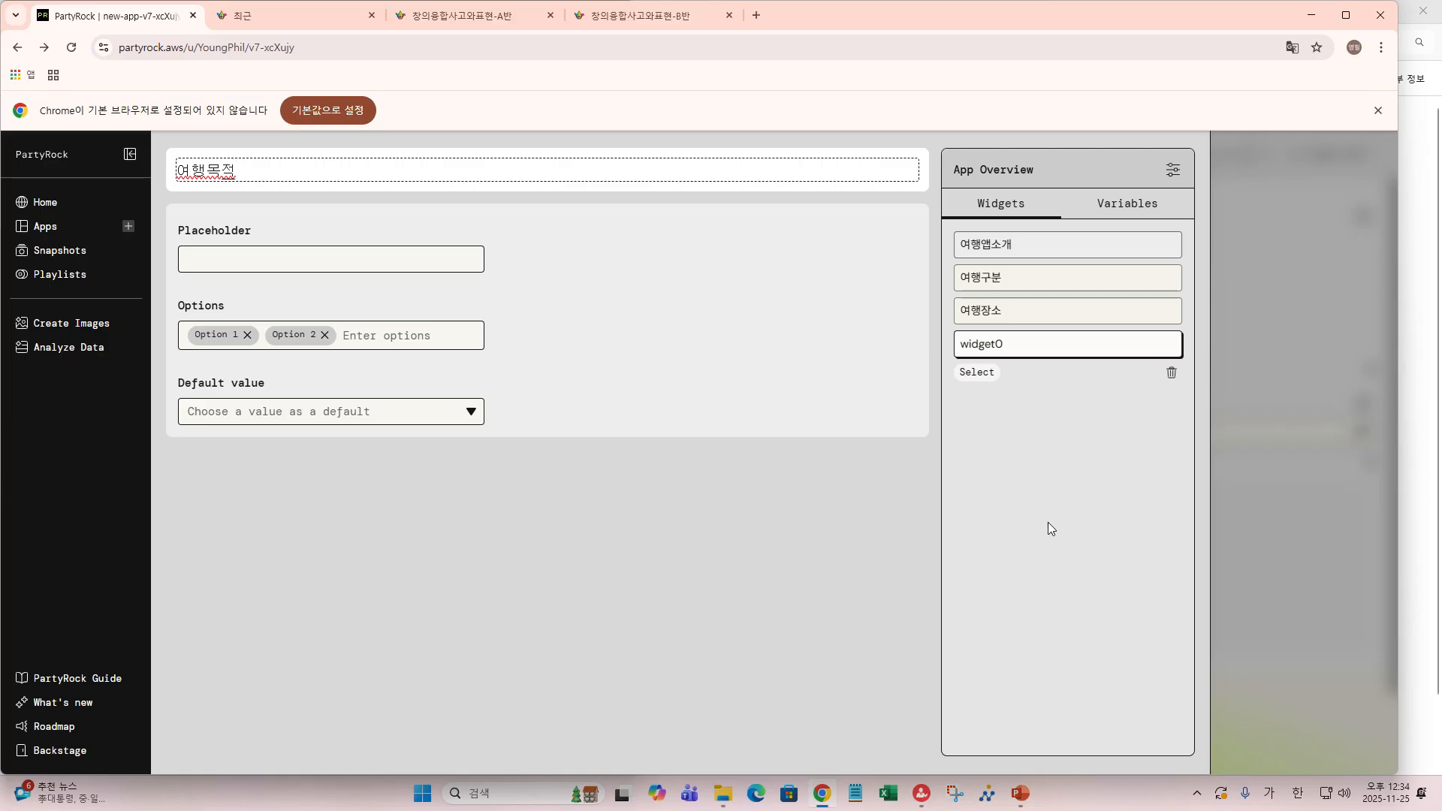
# - Set the 여행목적 dropdown's placeholder to 여행목적 선택
pyautogui.click(245, 260)
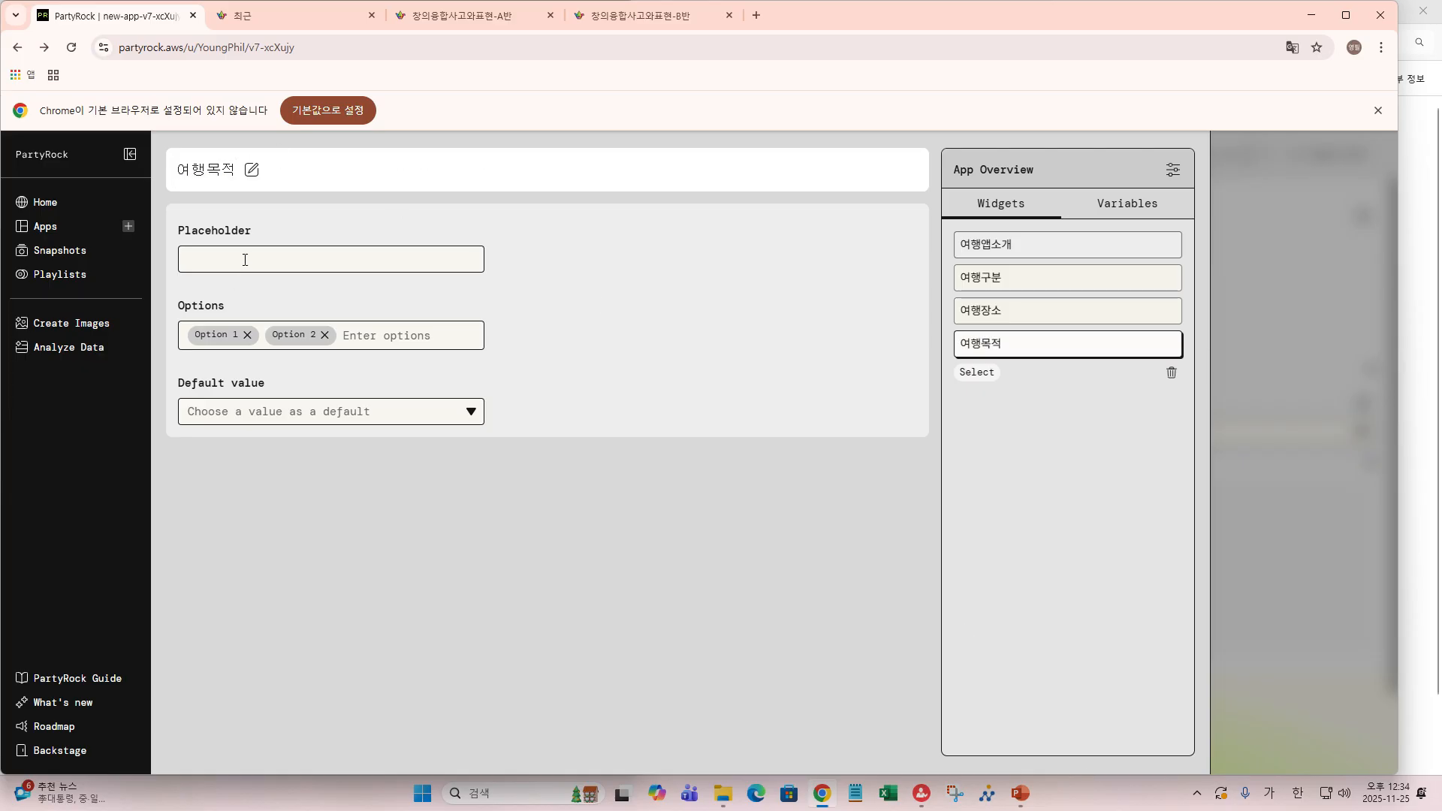
pyautogui.write('ㅇㅕㅎㅐ')
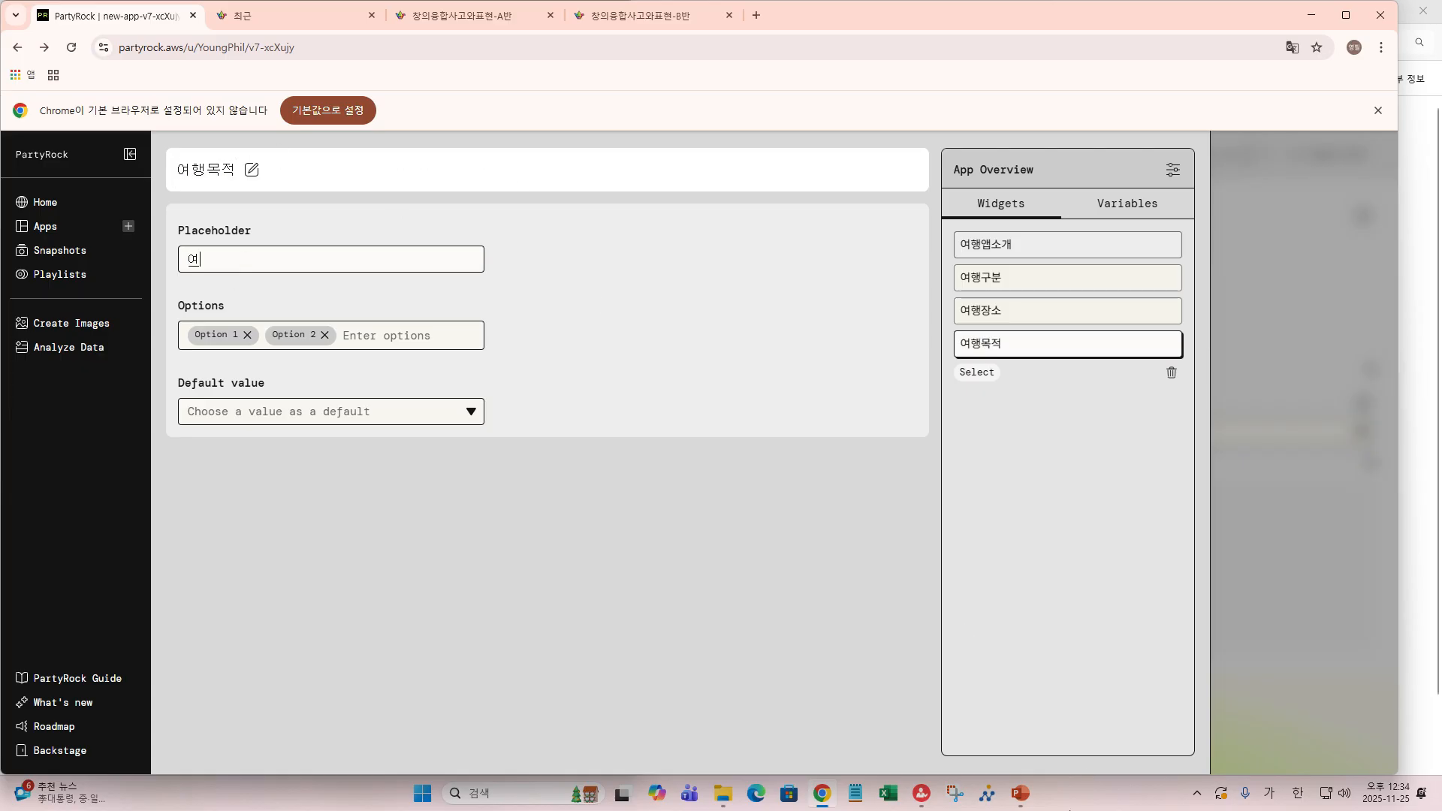
pyautogui.write('ㅇㅁㅗㄱㅈㅓㄱ ㅅㅓㄴㅌ')
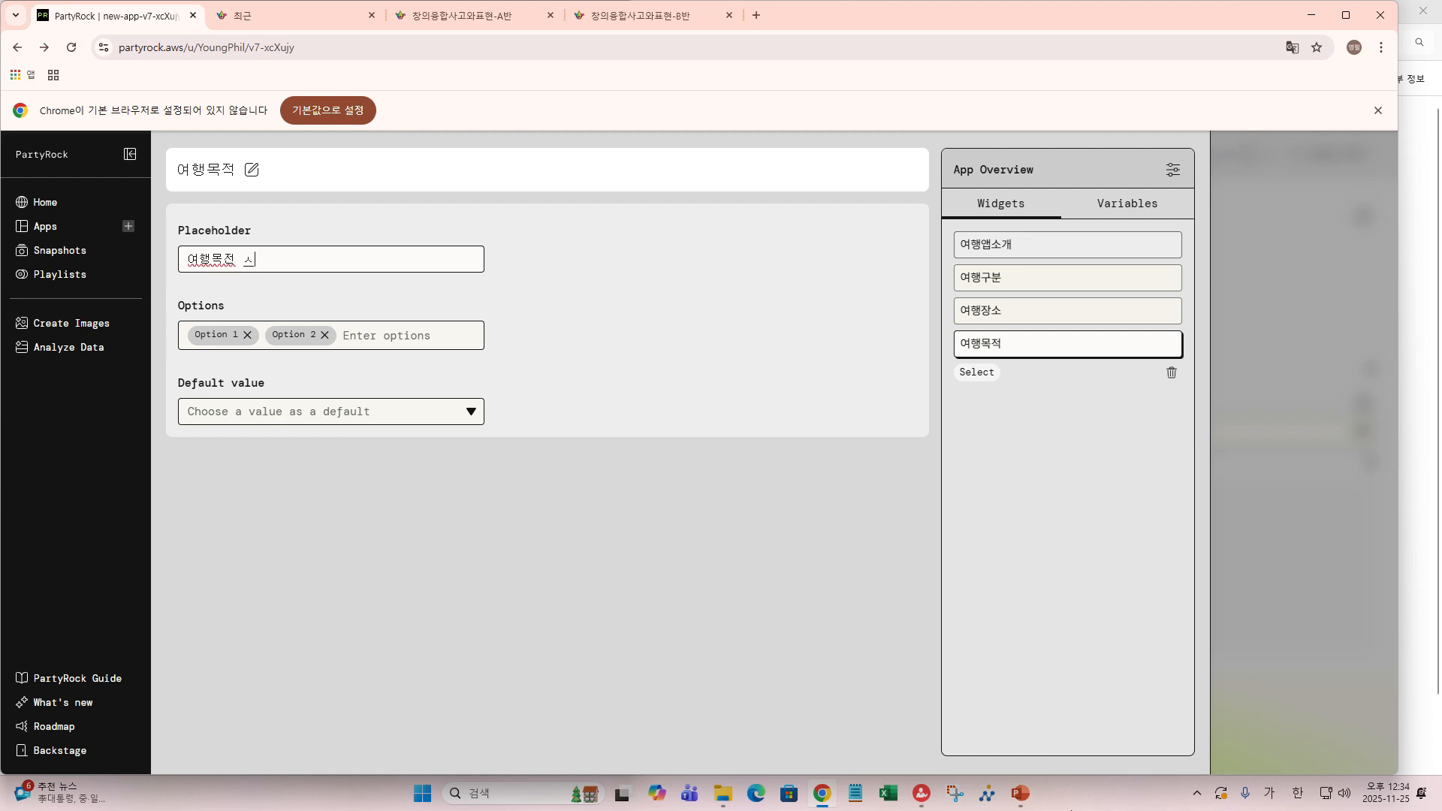
pyautogui.write('ㅐㄱ')
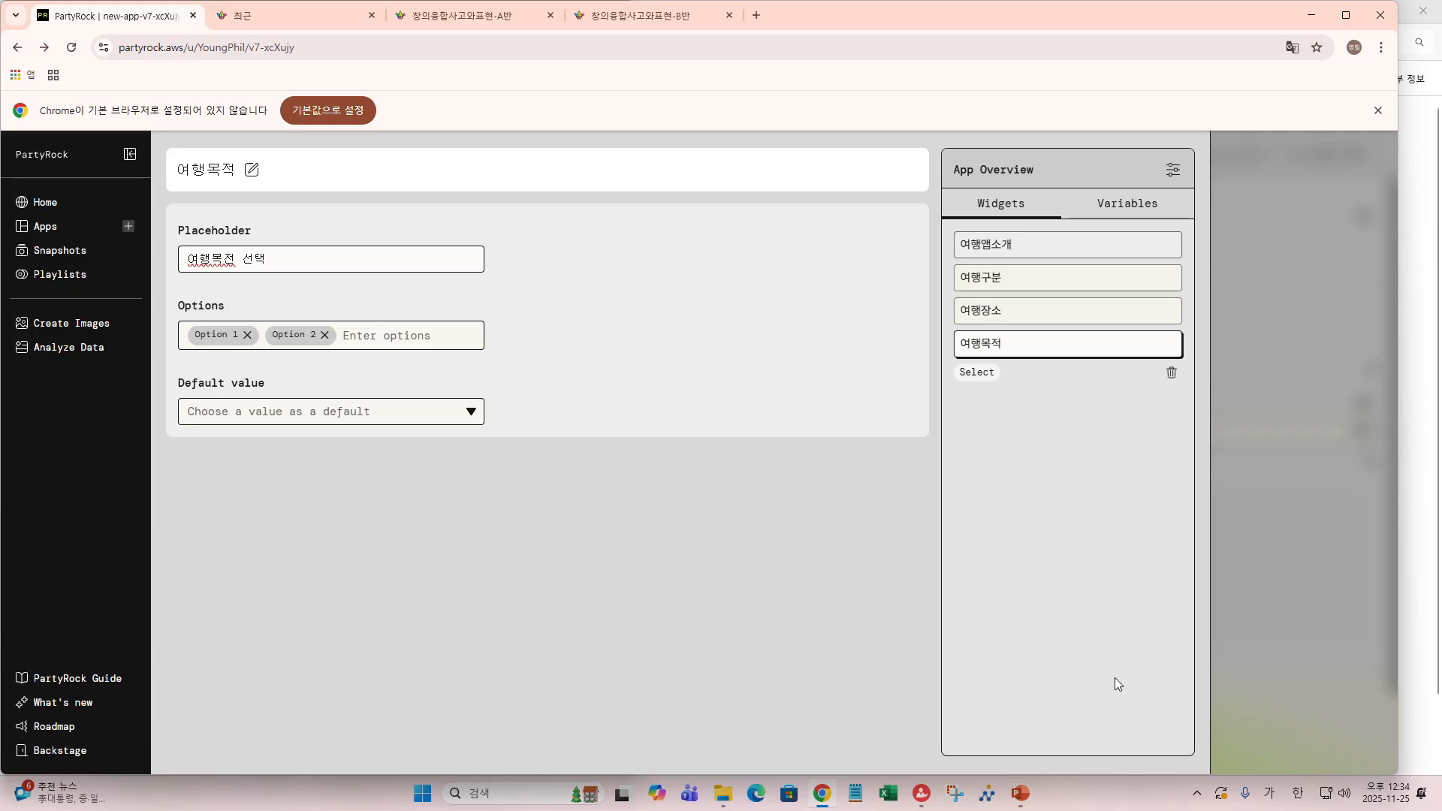
pyautogui.press('Left')
pyautogui.press('Left')
pyautogui.press('Left')
# - Replace the sample options with 여행, 역사탐방 and 간호업무, defaulting to 여행
pyautogui.click(247, 334)
pyautogui.click(247, 334)
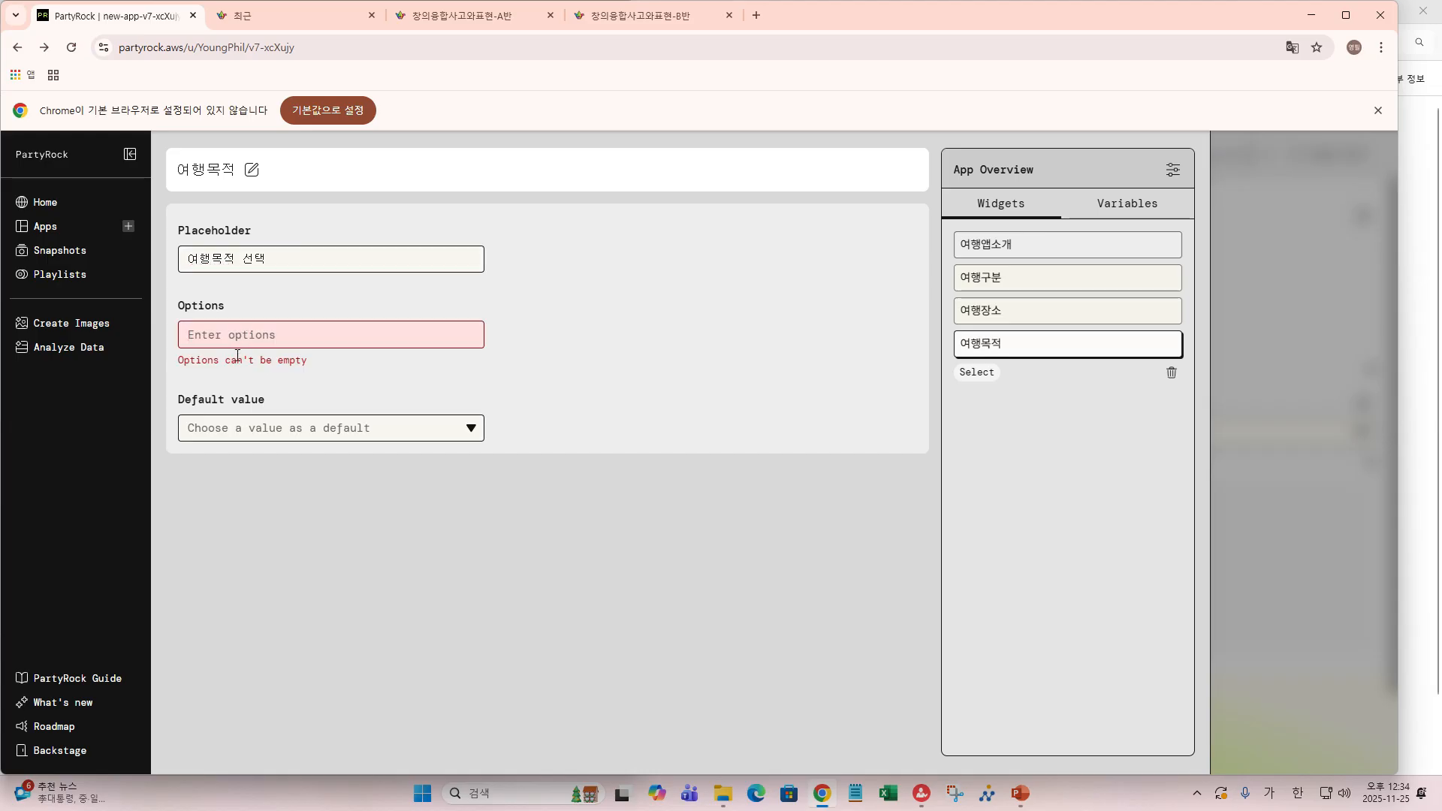
pyautogui.write('열')
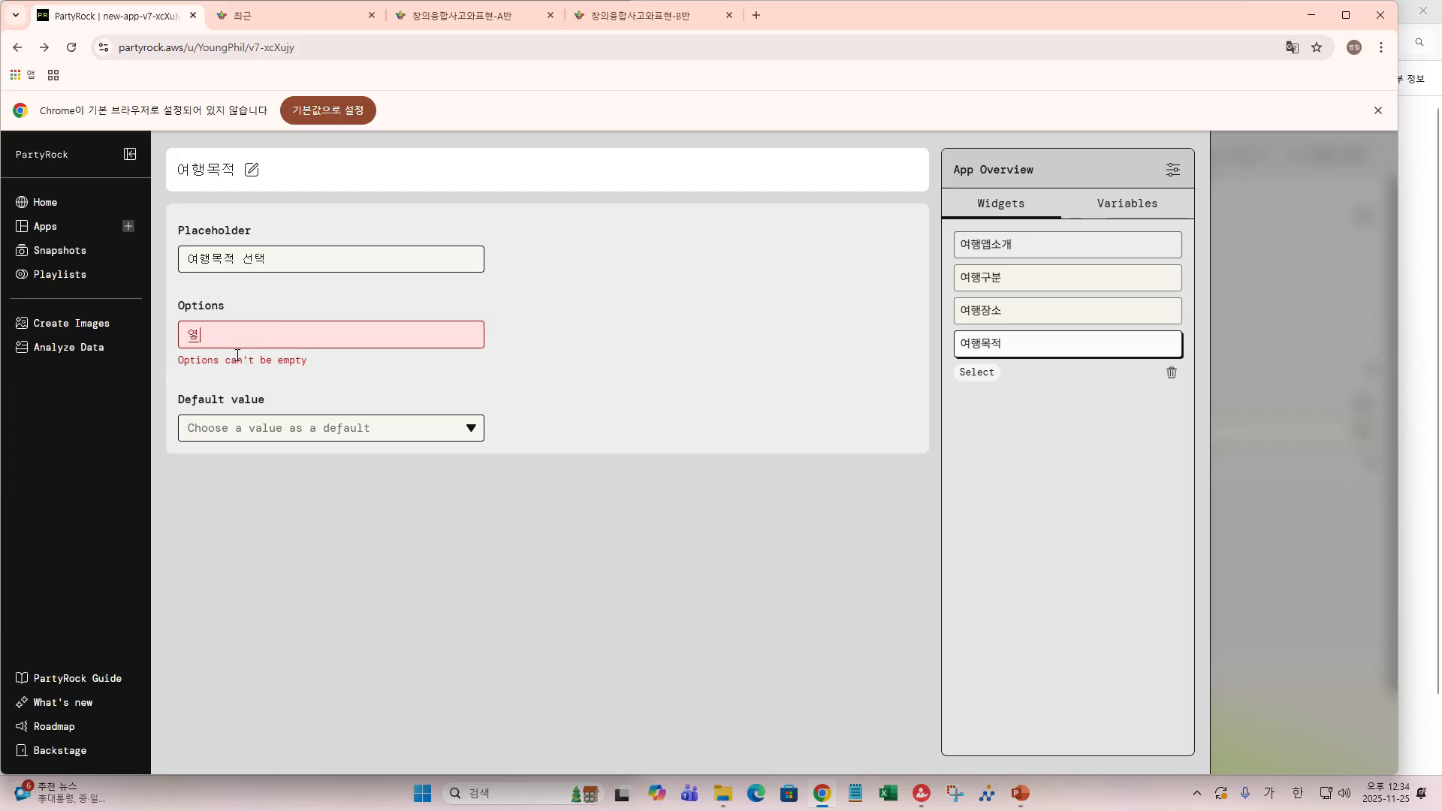
pyautogui.write('행')
pyautogui.press('Return')
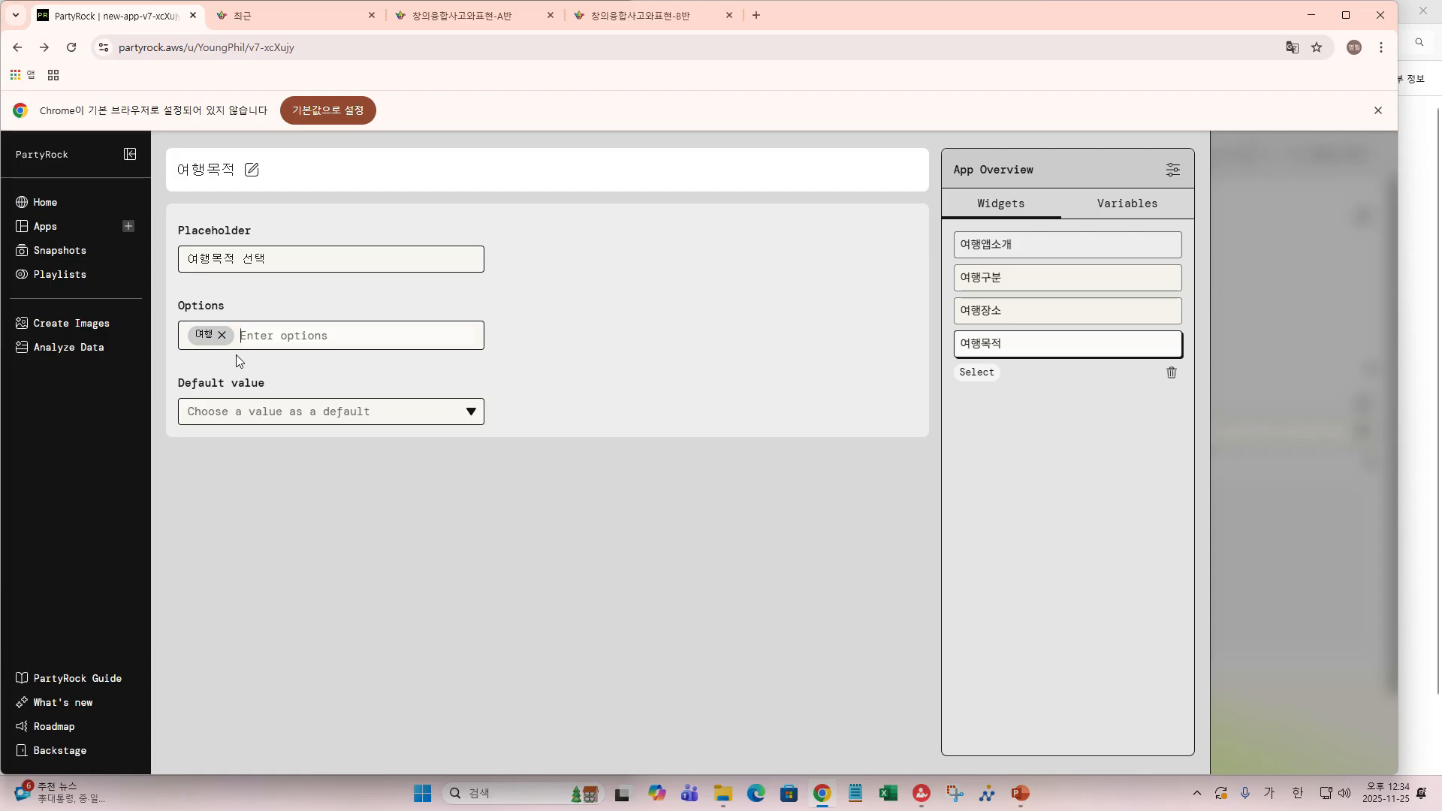
pyautogui.write('여')
pyautogui.write('삿')
pyautogui.write('탐ㅂ')
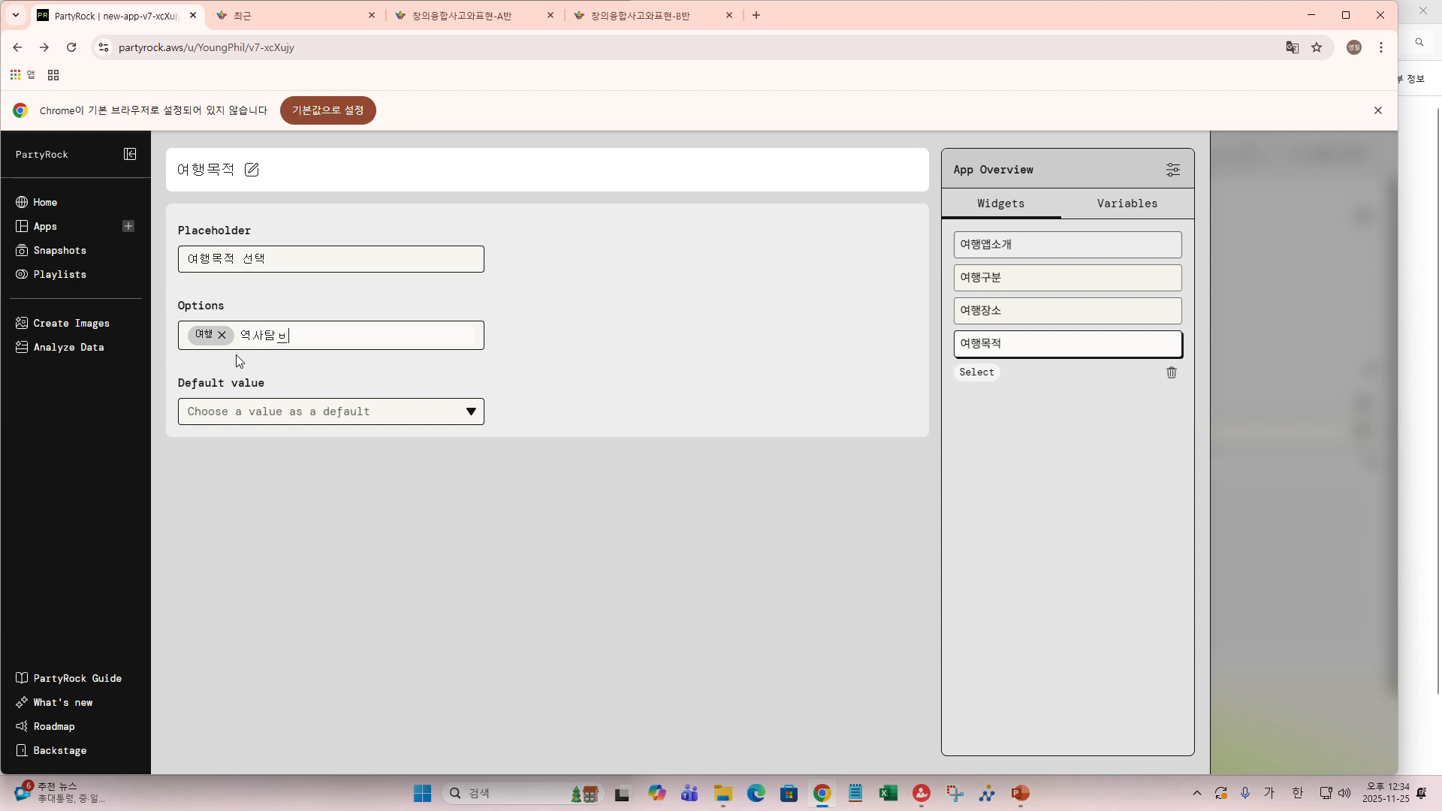
pyautogui.write('ㅏㅇ')
pyautogui.press('Return')
pyautogui.press('Return')
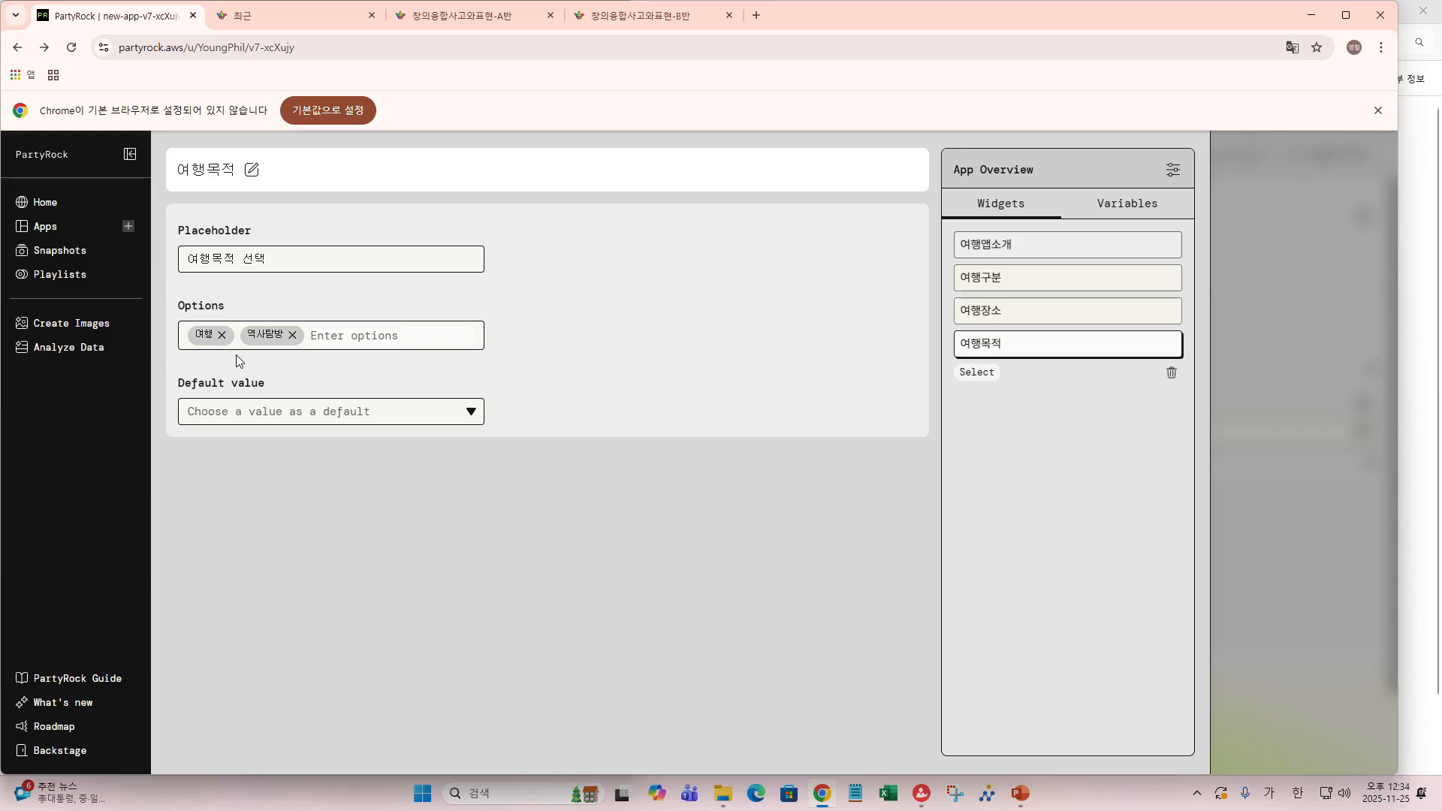
pyautogui.write('ㄱㅏㄴ호업ㅁㅜ')
pyautogui.press('Return')
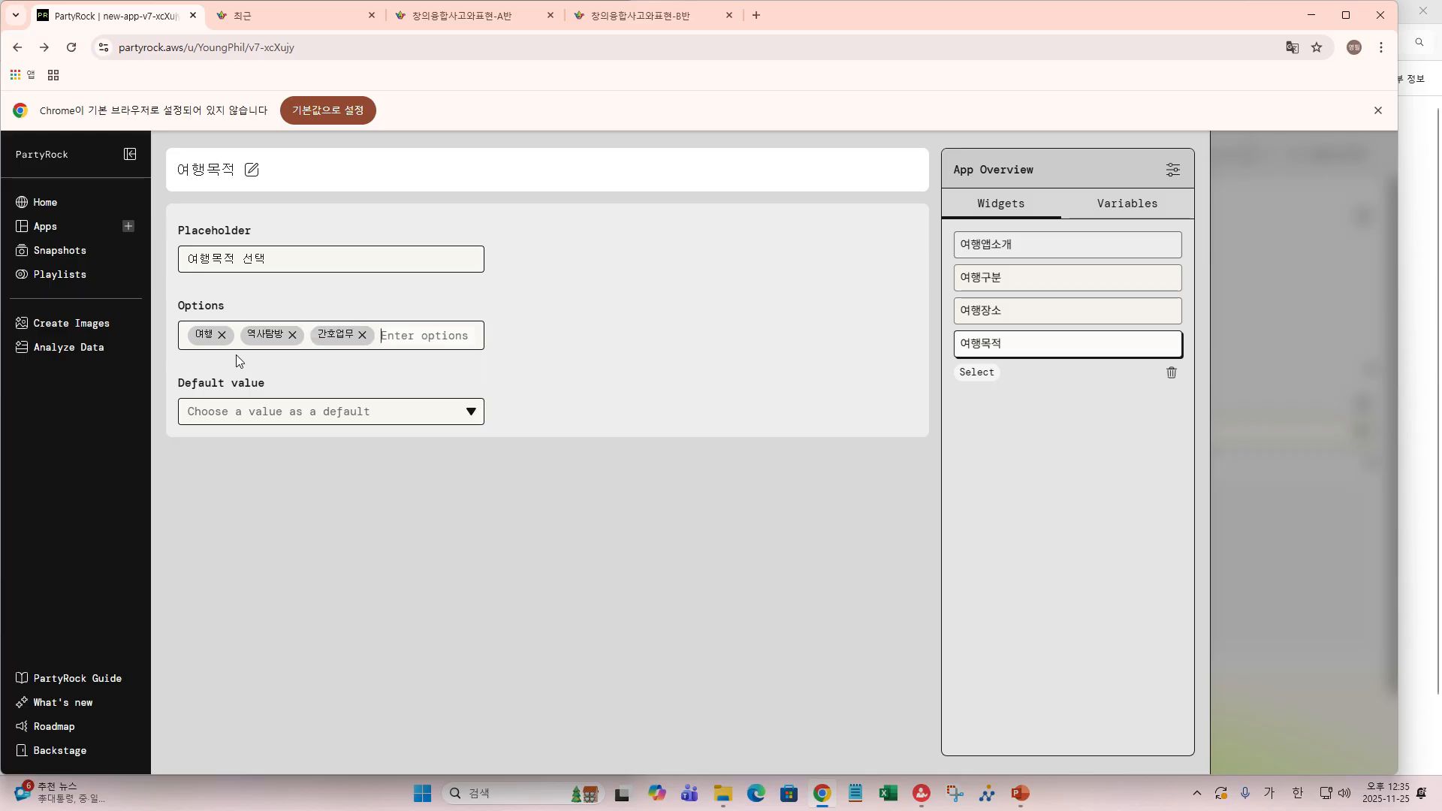
pyautogui.click(470, 413)
pyautogui.click(240, 443)
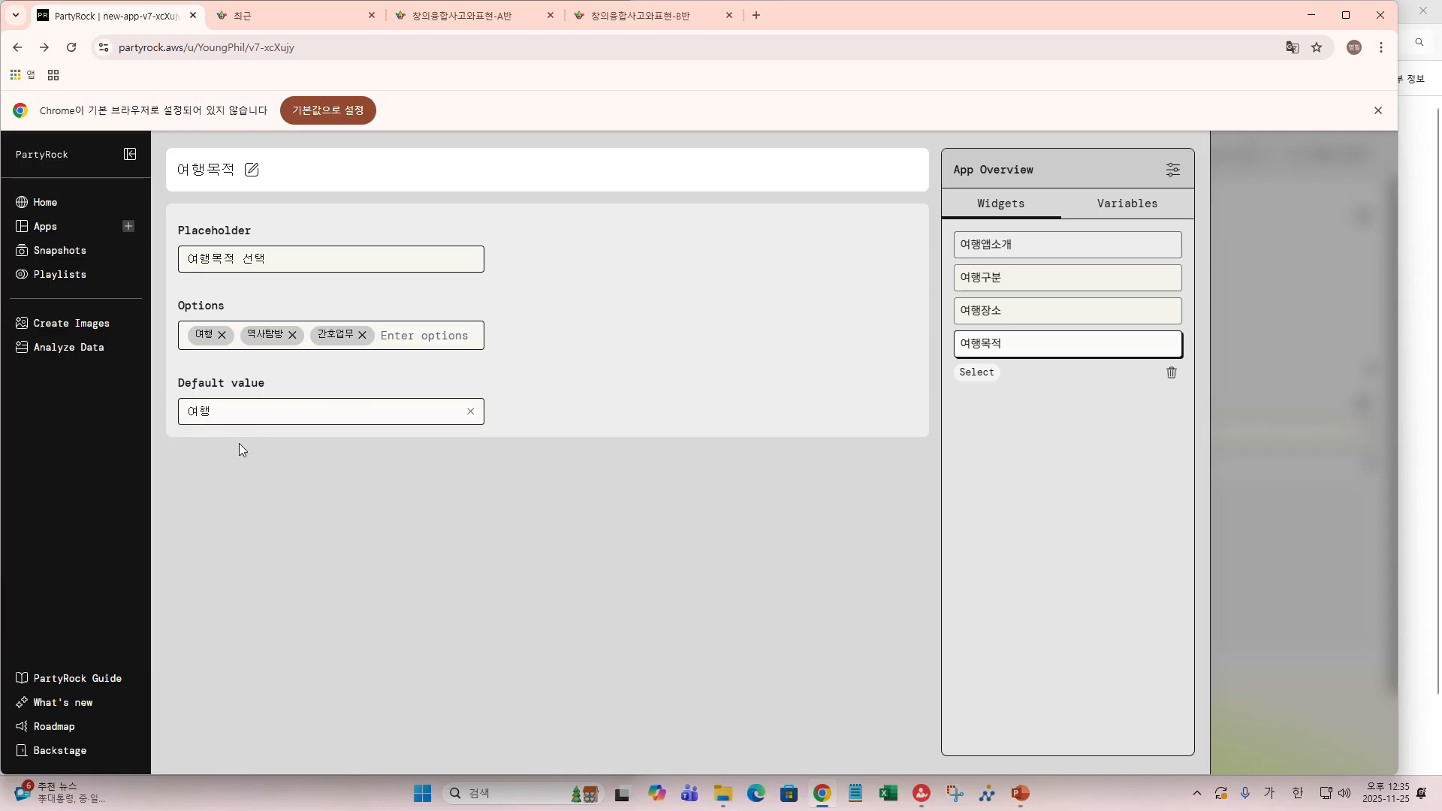
pyautogui.moveTo(1305, 442)
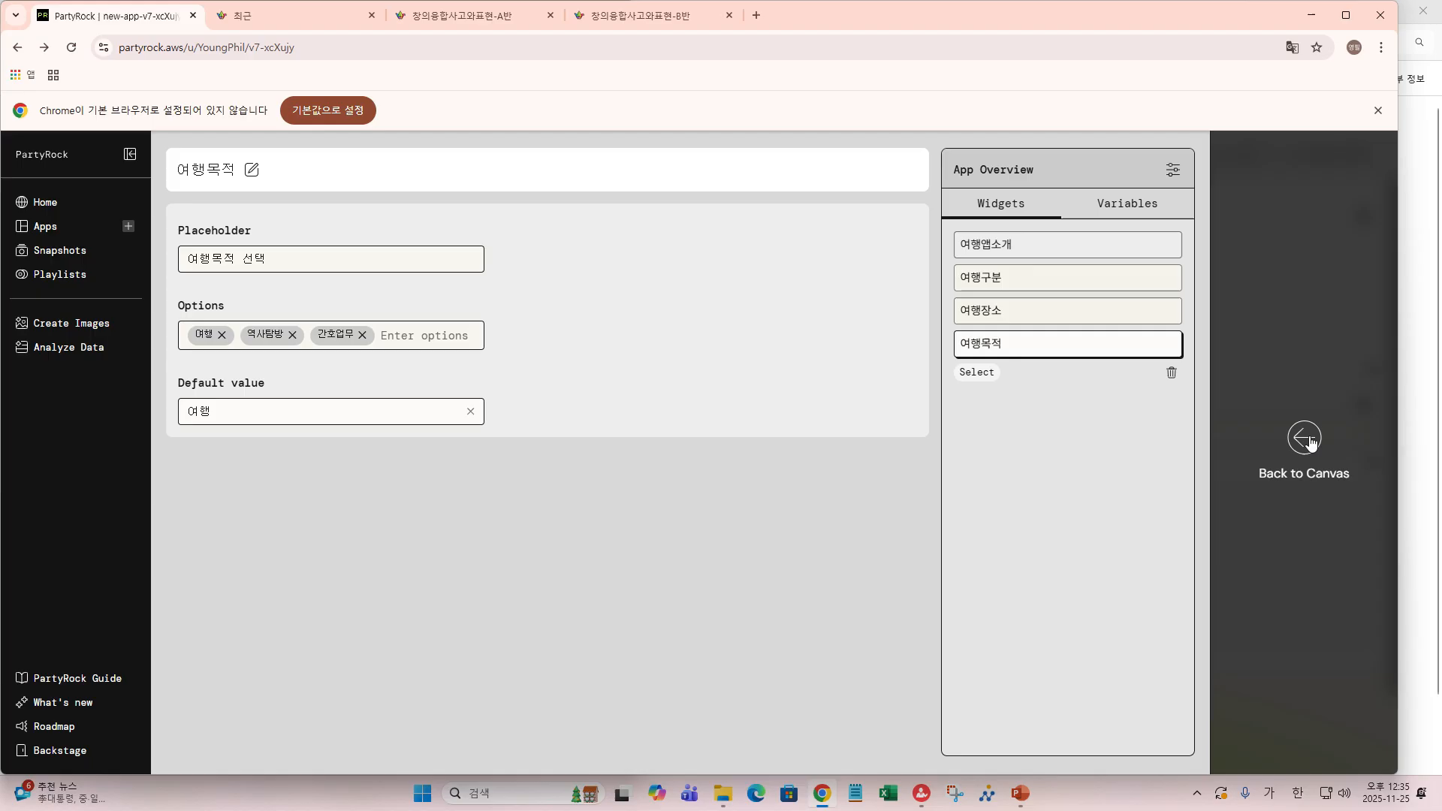
# - Shrink 여행목적 to a third of the row and add a Slider widget after it
pyautogui.click(1305, 439)
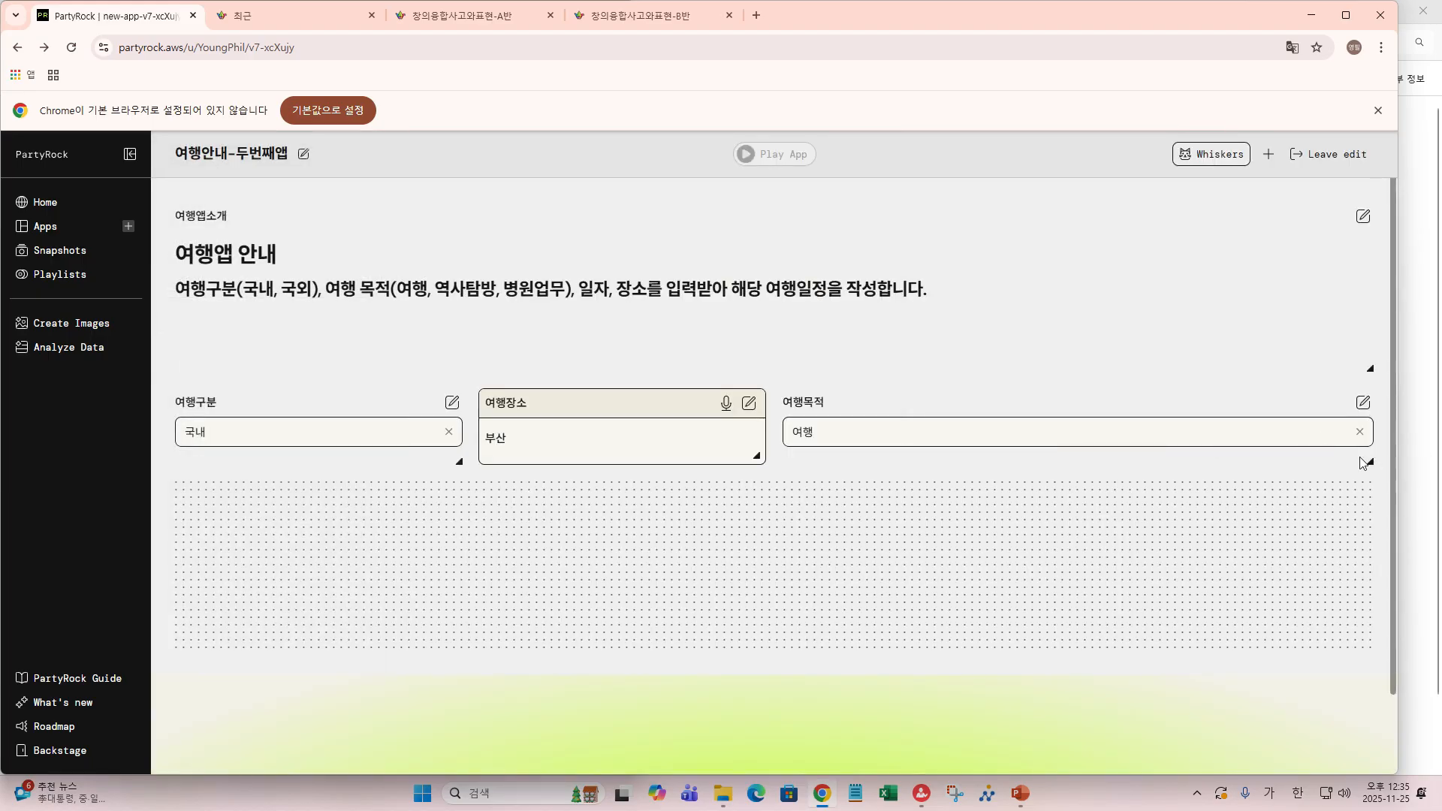
pyautogui.moveTo(1371, 464); pyautogui.dragTo(896, 464)
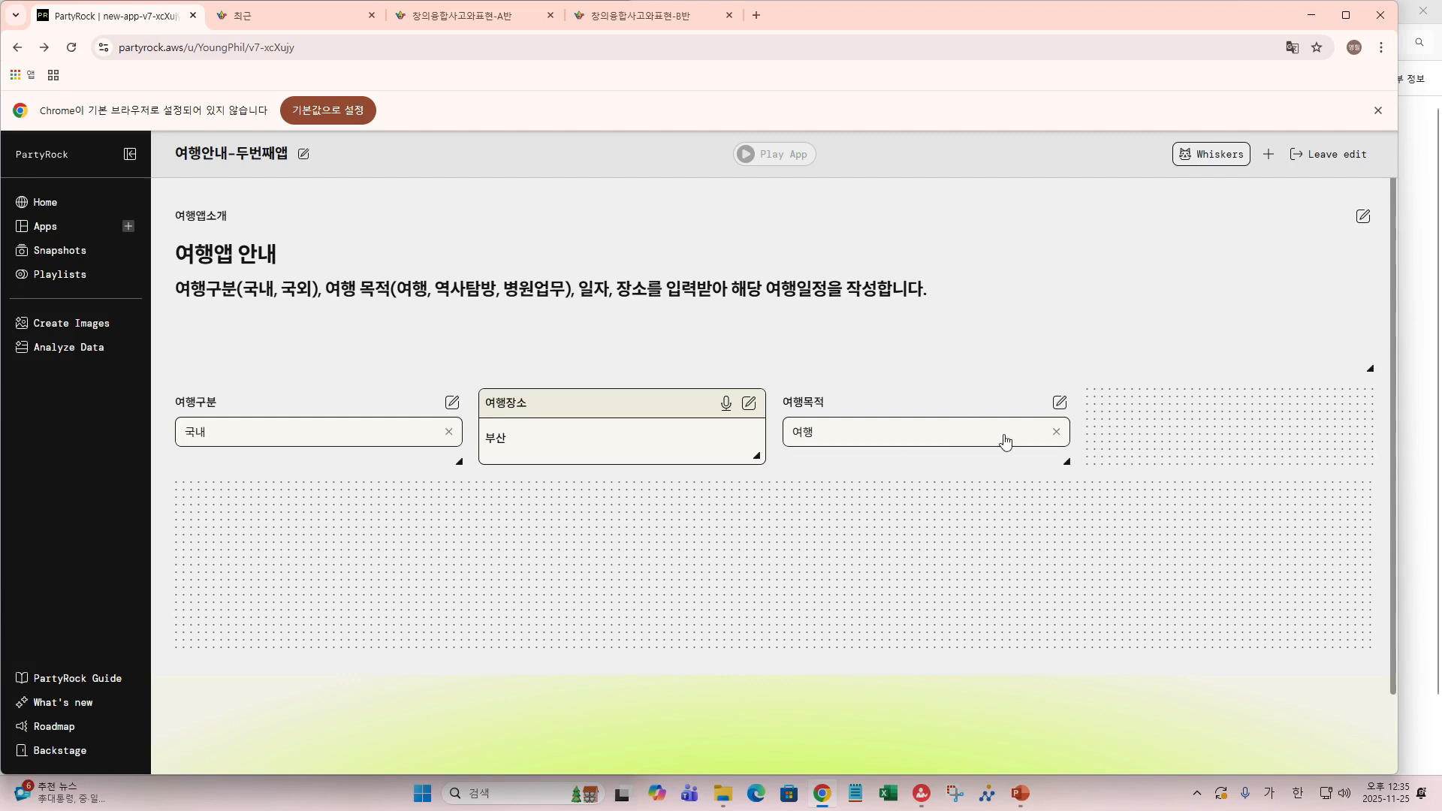
pyautogui.moveTo(1152, 418)
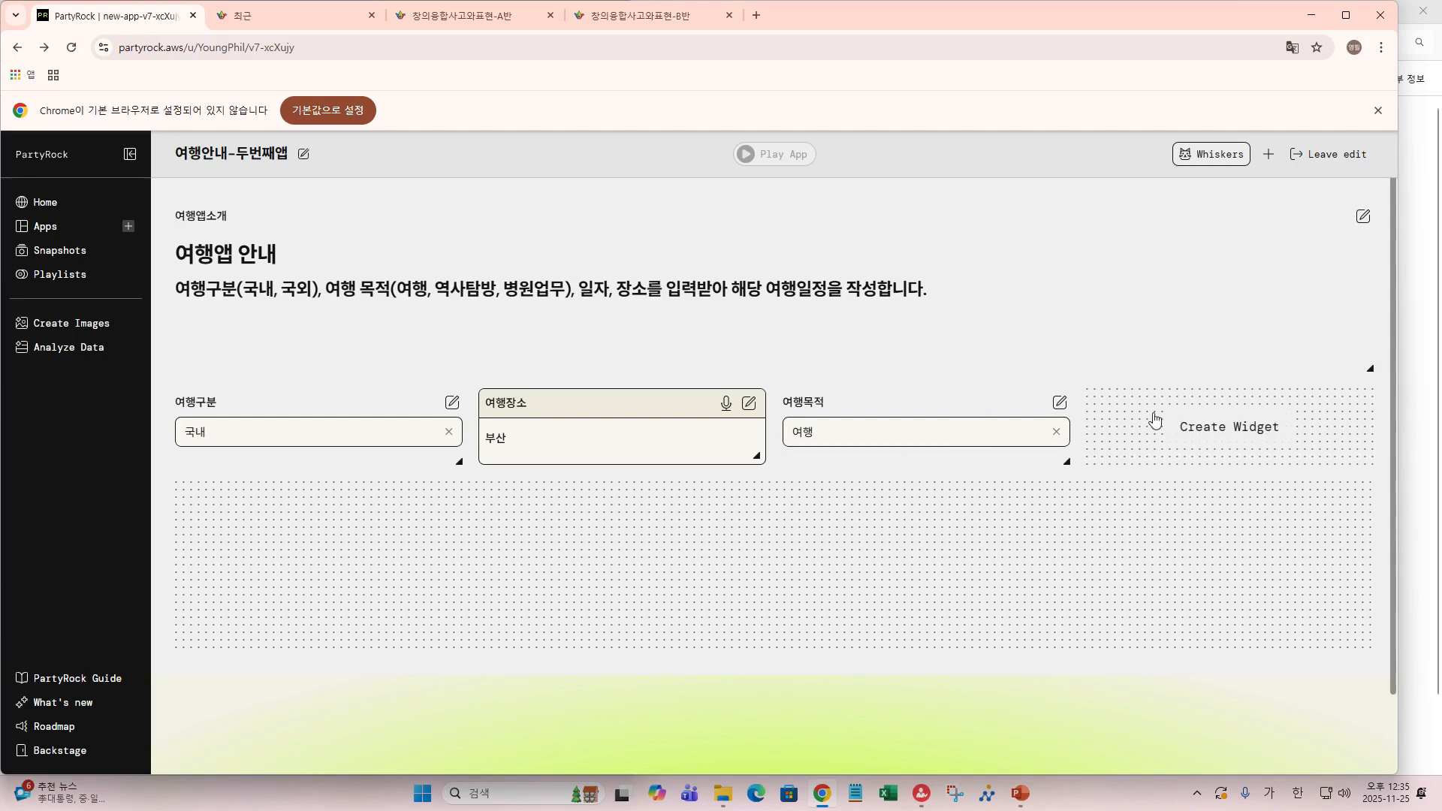
pyautogui.click(1210, 433)
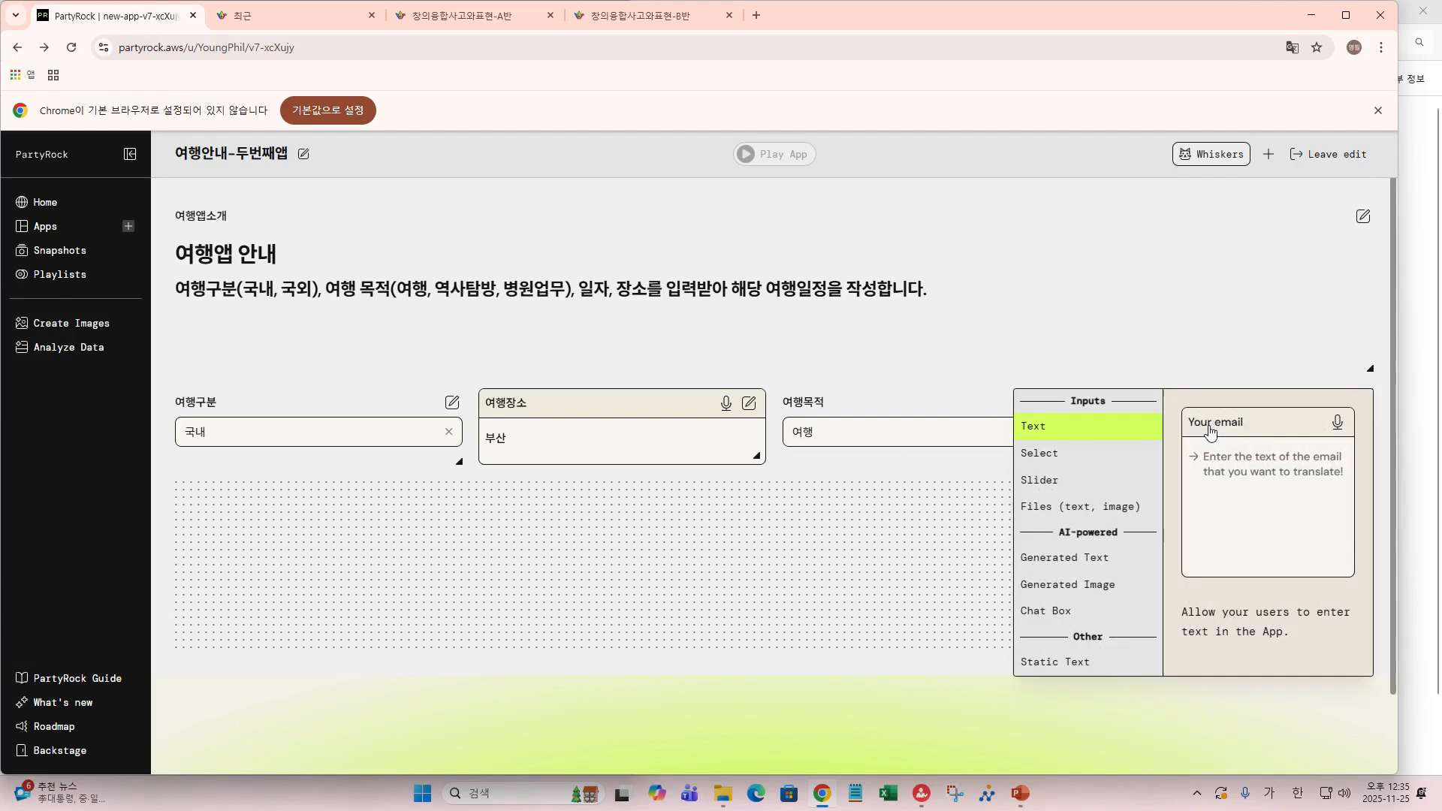
pyautogui.click(1055, 486)
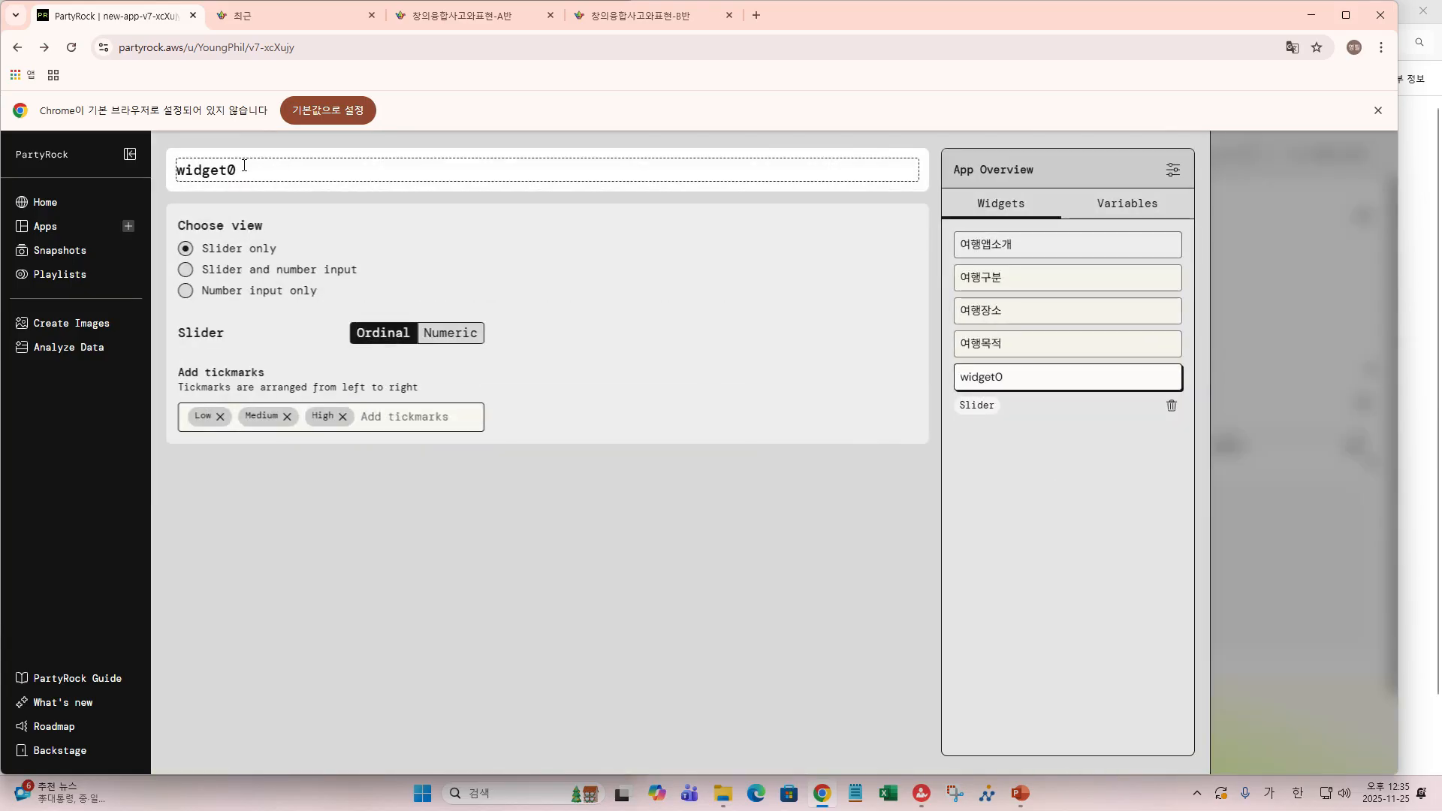
# - Replace the slider's default title widget0 with 여행일수
pyautogui.moveTo(278, 170); pyautogui.dragTo(175, 175)
pyautogui.write('여행일수')
# - Switch 여행일수 to Numeric with a Max value of 10, then return to the canvas
pyautogui.click(450, 339)
pyautogui.click(450, 339)
pyautogui.click(448, 339)
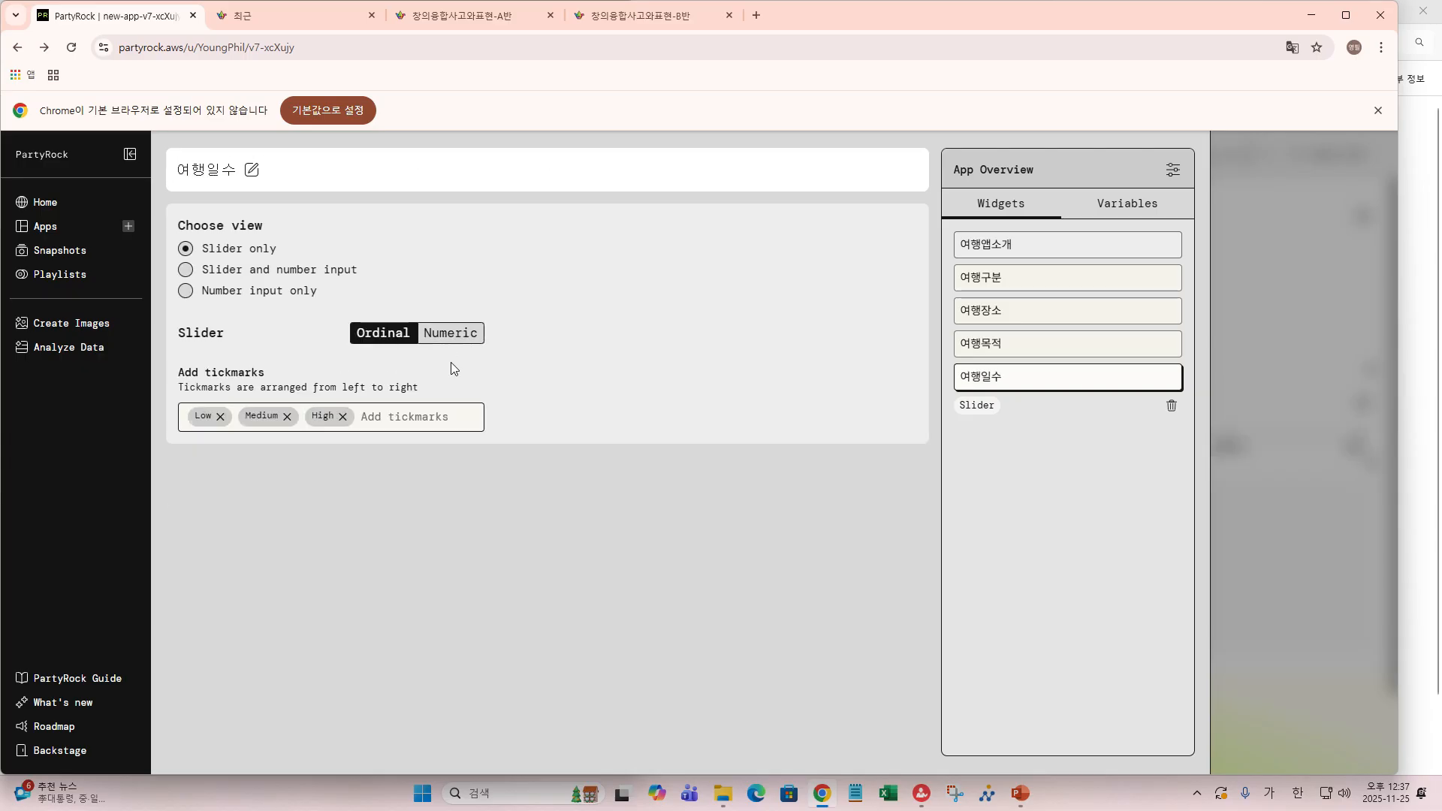
pyautogui.click(450, 340)
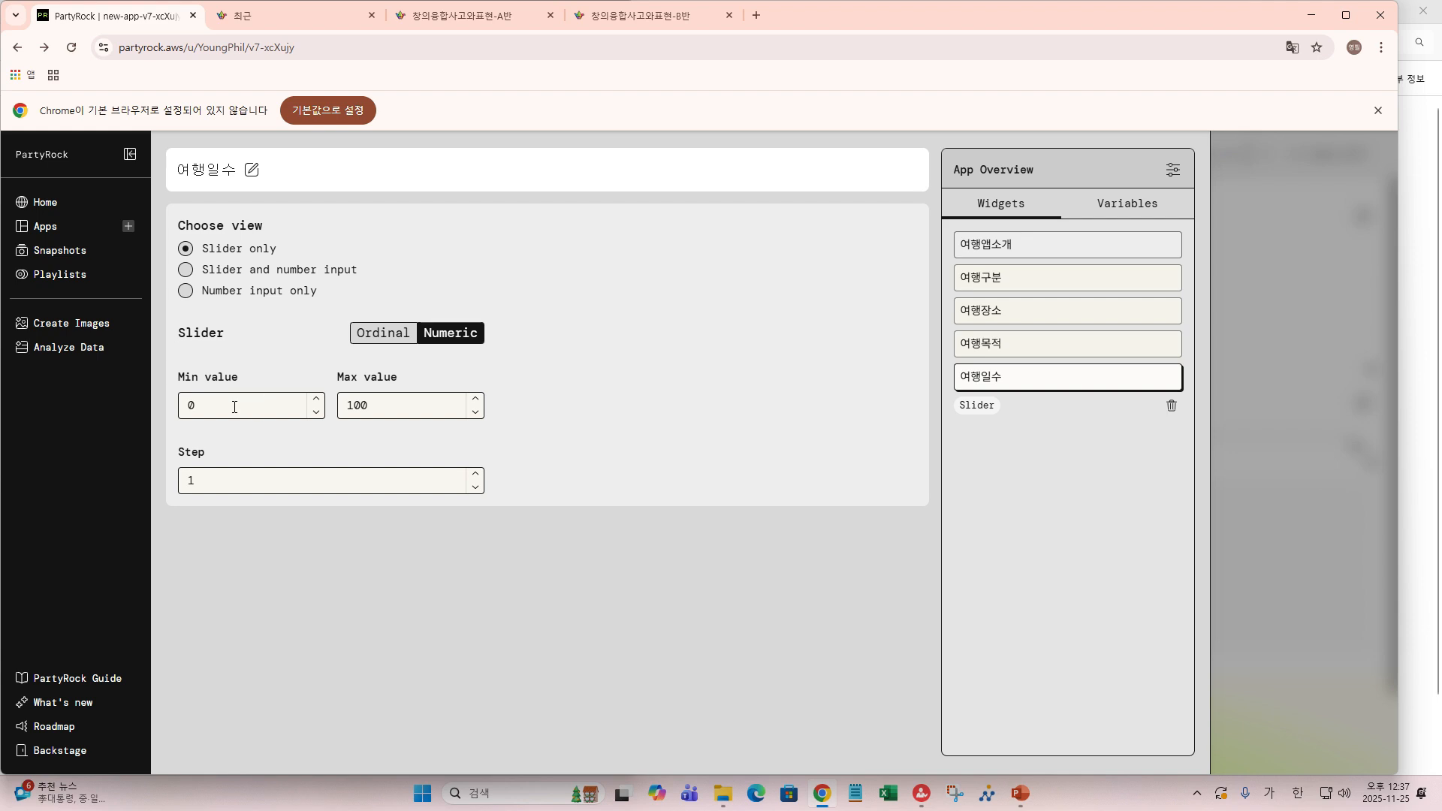
pyautogui.doubleClick(395, 405)
pyautogui.write('10')
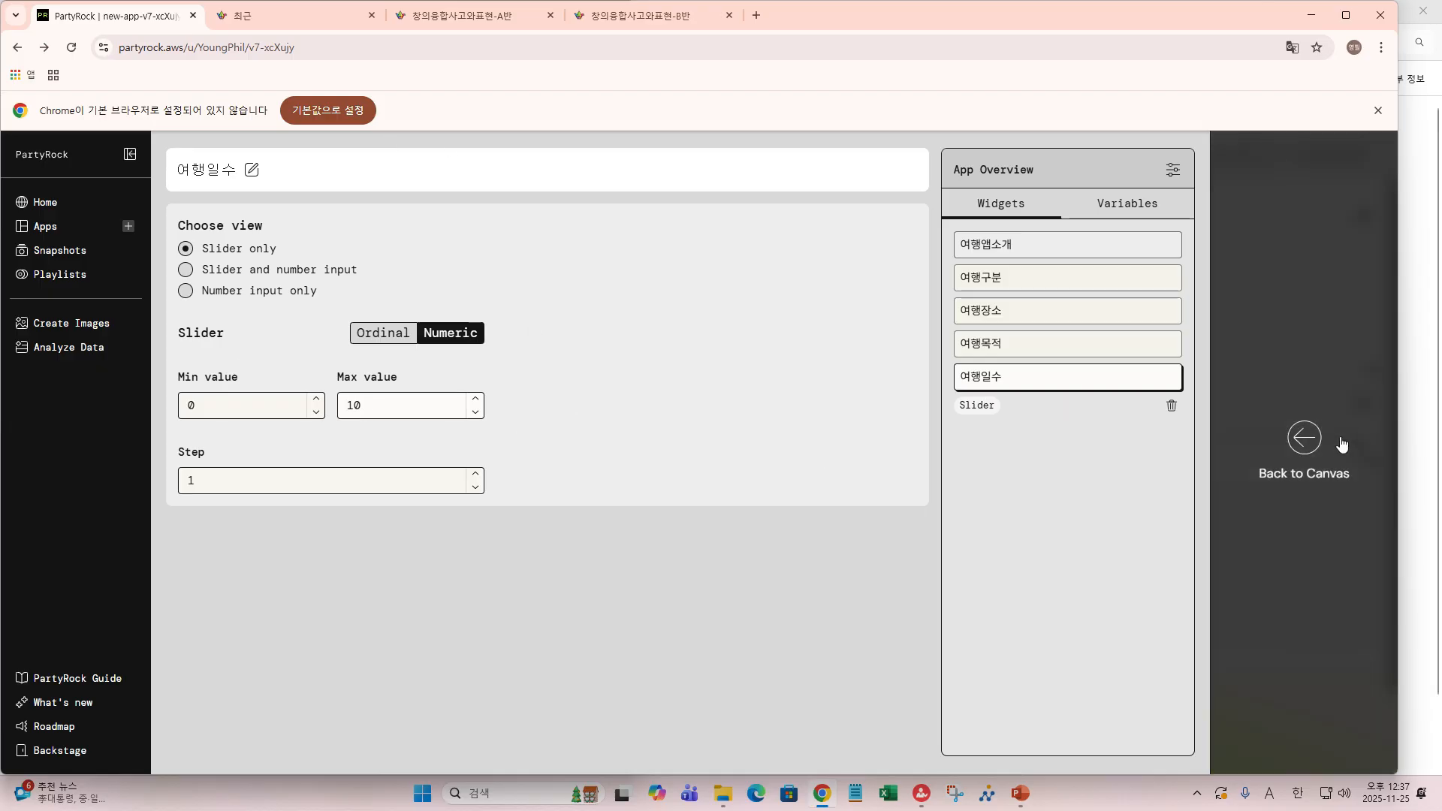
pyautogui.click(1302, 436)
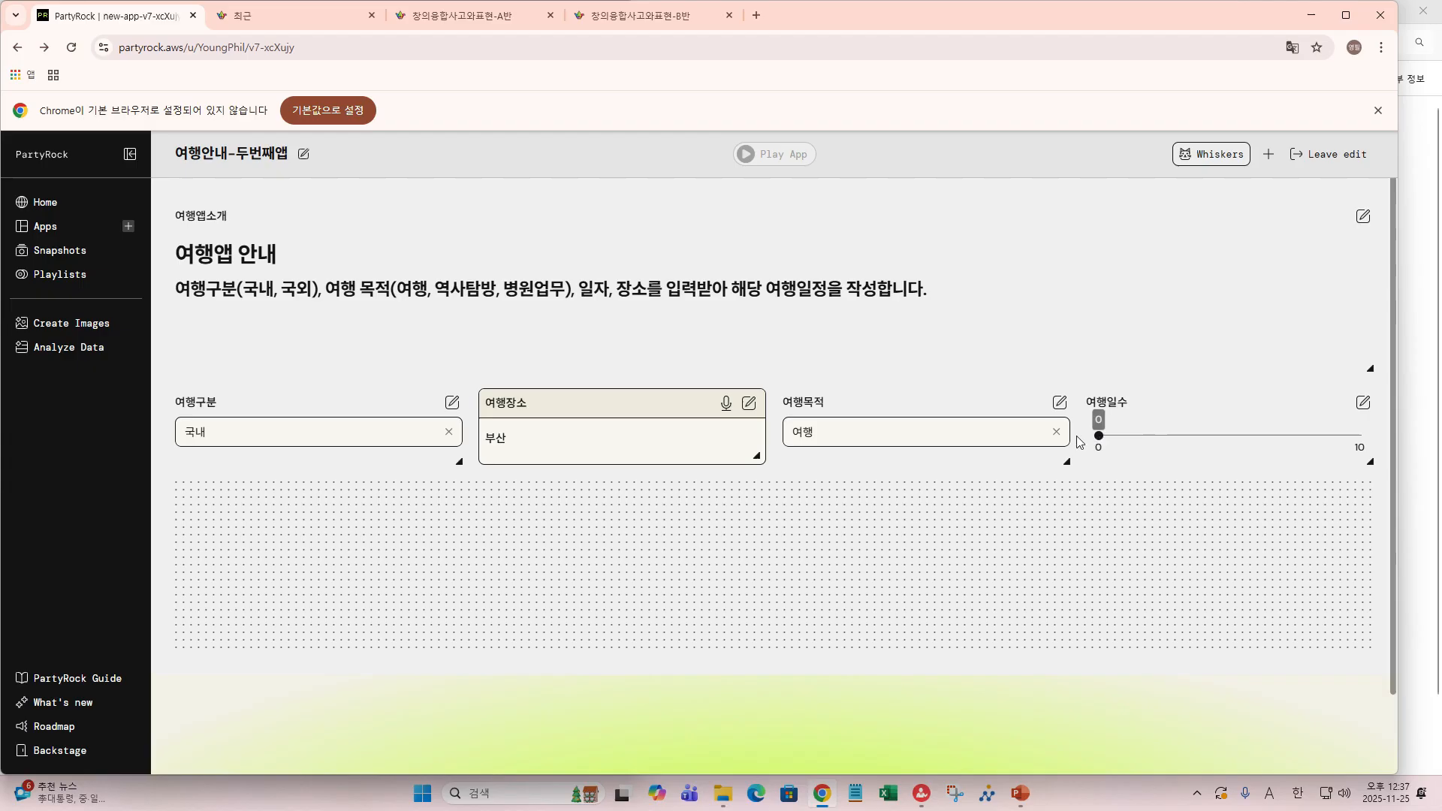
# - Try the 여행일수 slider at 3 and 1, then set it back to 0
pyautogui.moveTo(1100, 443); pyautogui.dragTo(1278, 455)
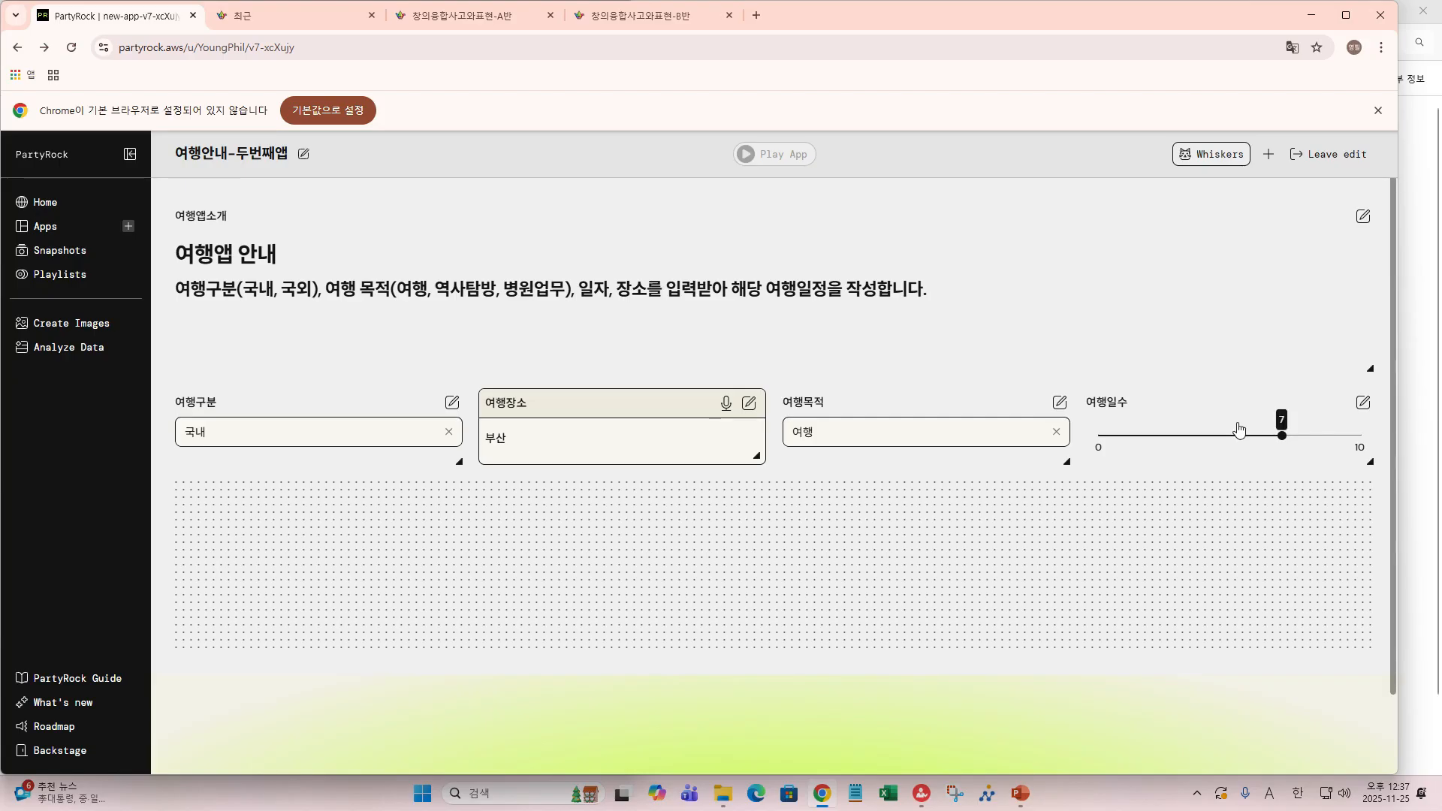
pyautogui.click(1172, 435)
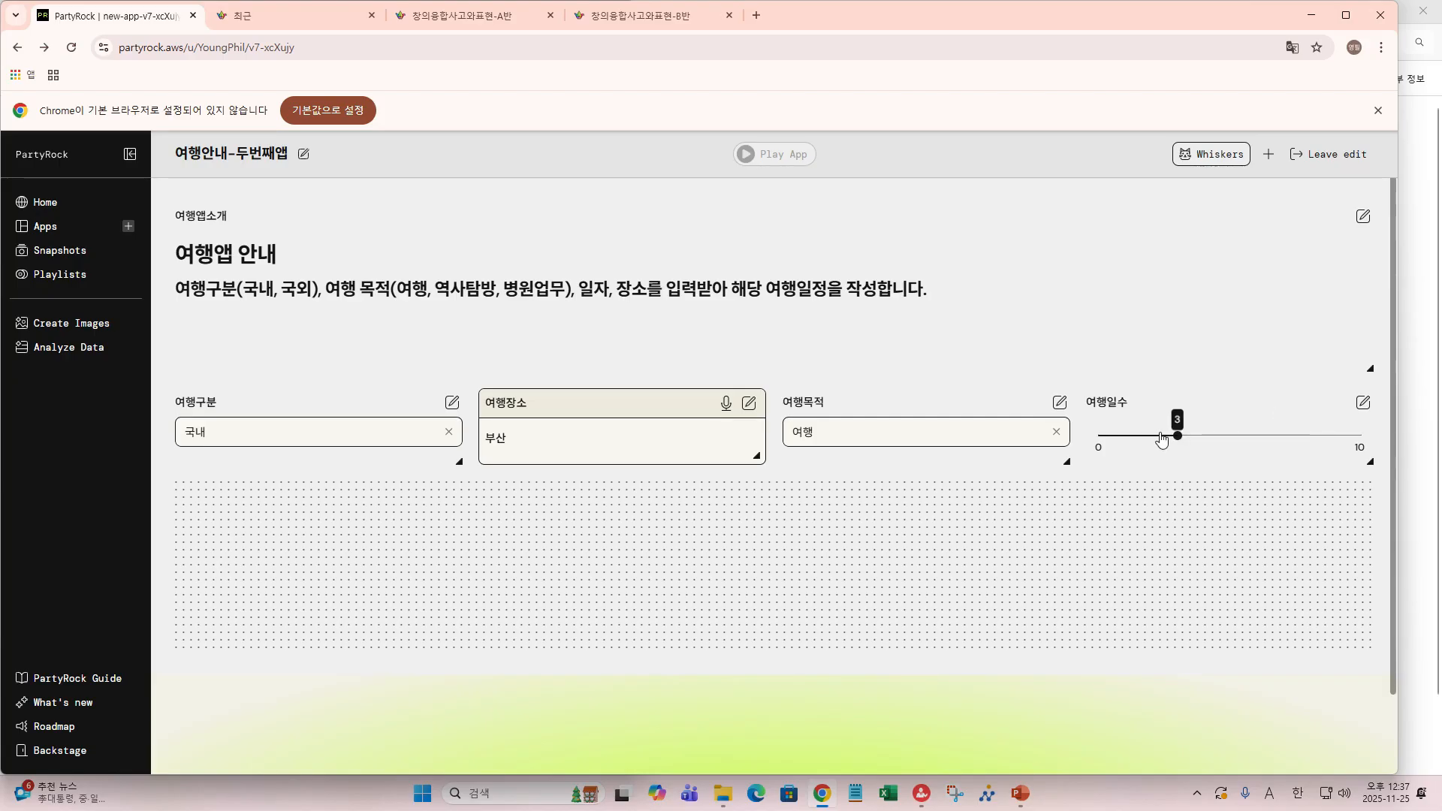
pyautogui.click(1115, 437)
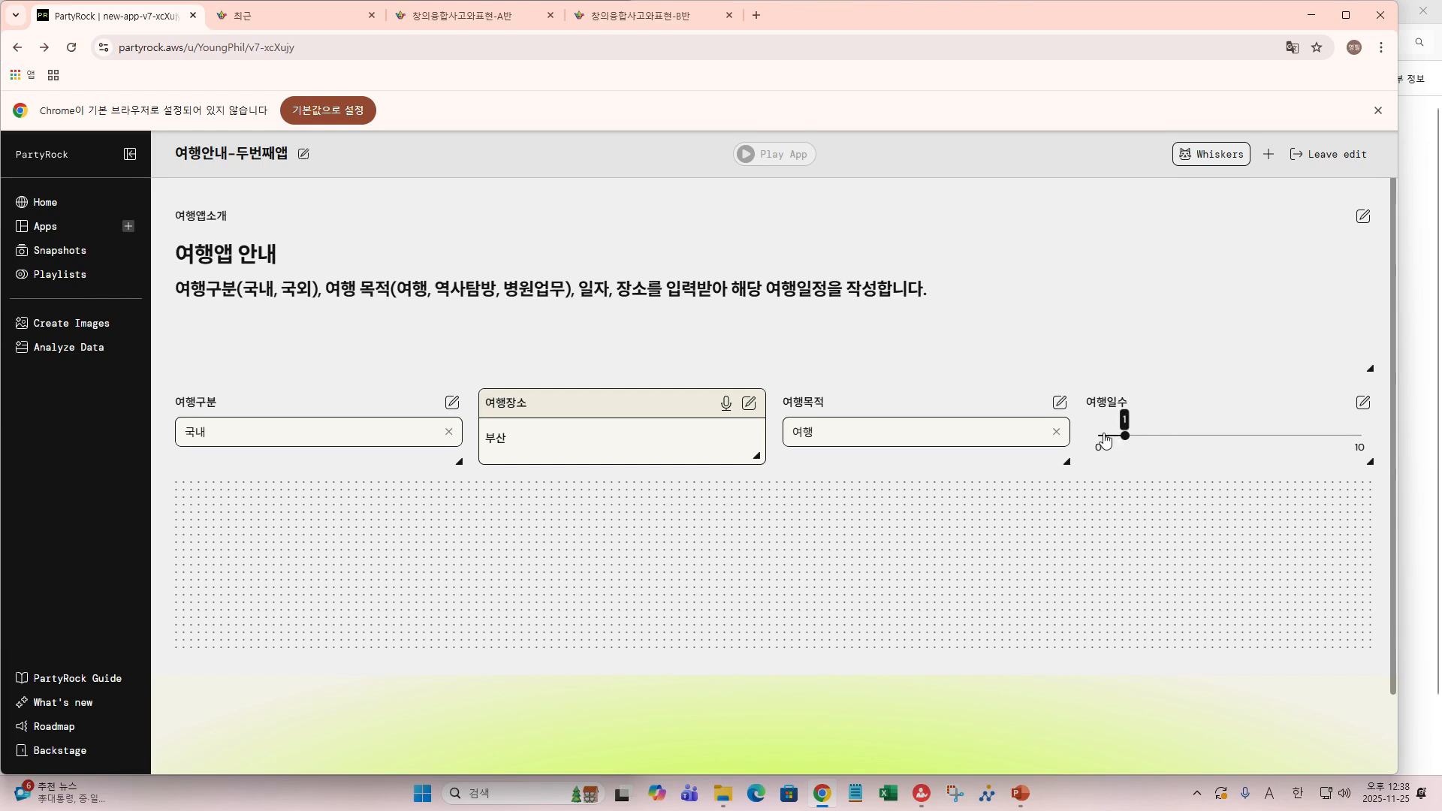
pyautogui.click(1100, 437)
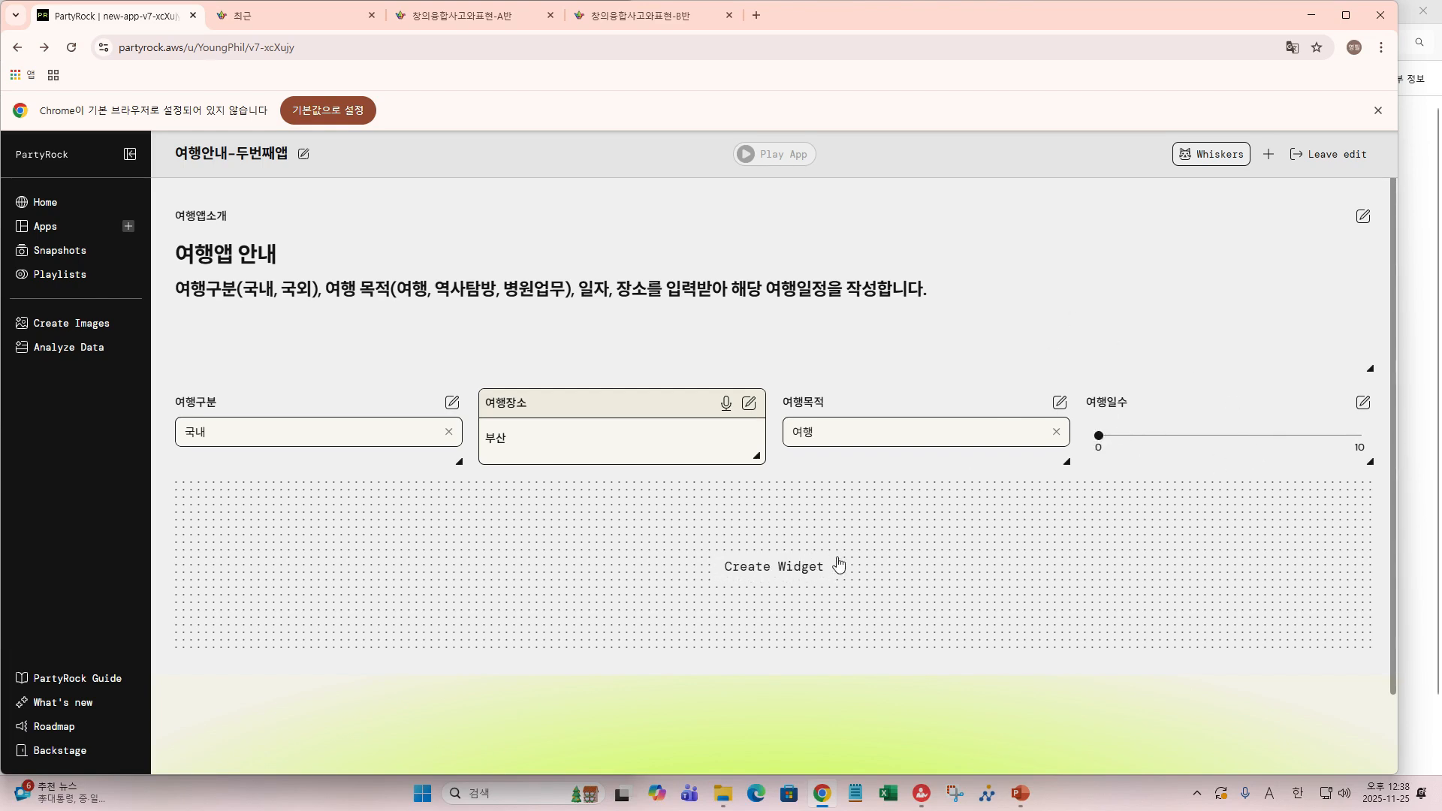
# - Bring up the widget-type chooser for a new widget below the inputs
pyautogui.click(797, 568)
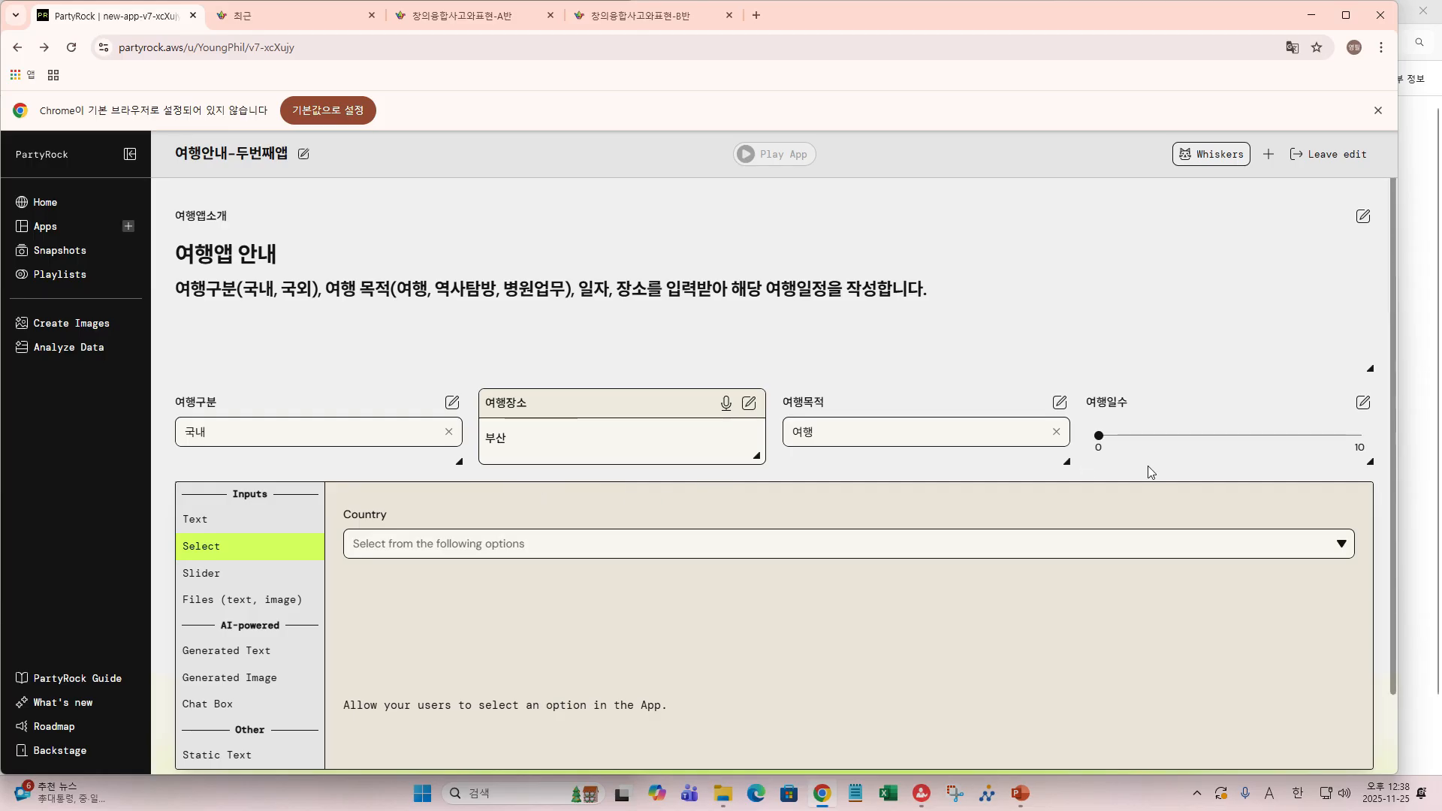
pyautogui.click(1170, 461)
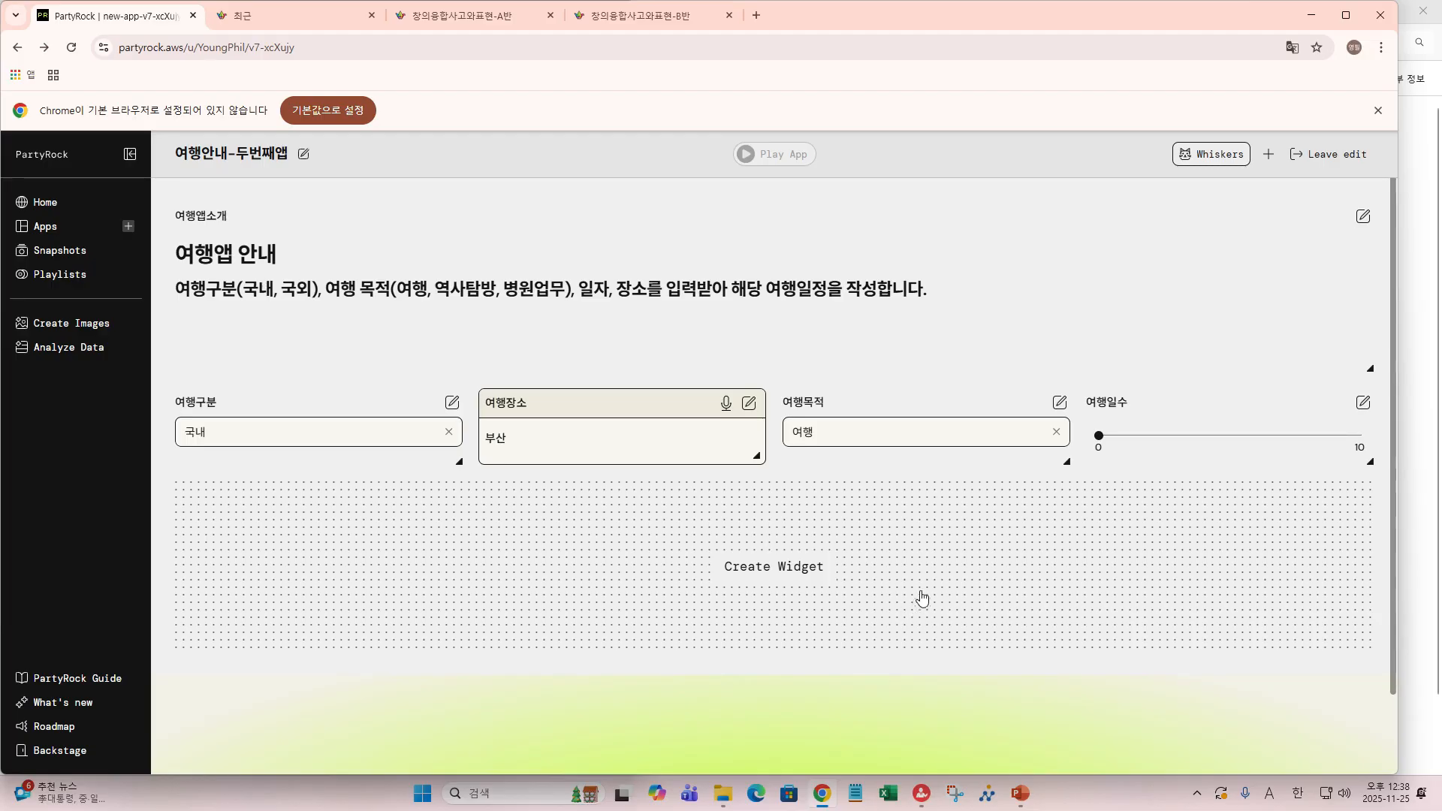
pyautogui.click(765, 569)
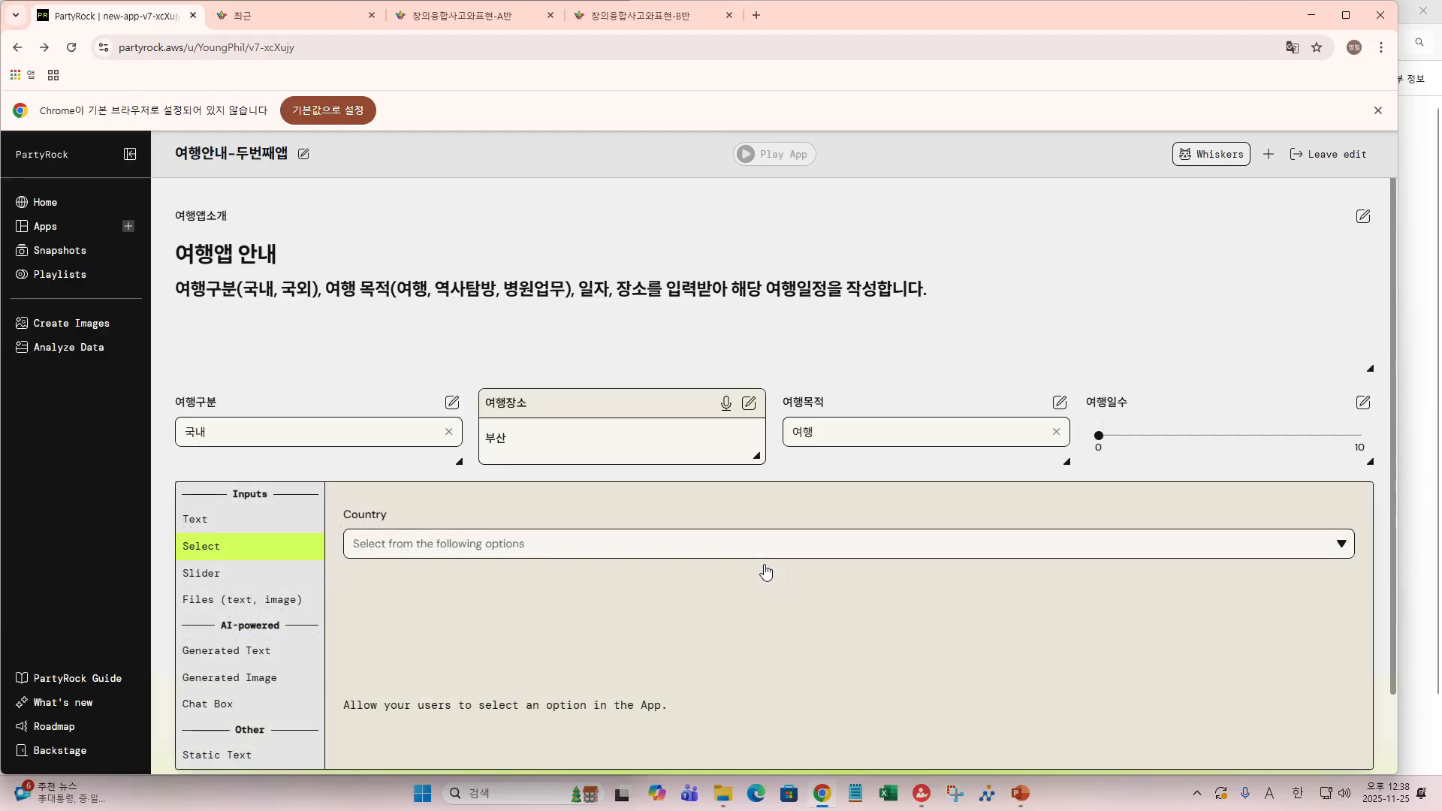
# - Add a second Slider widget, widget0, from the Inputs list
pyautogui.click(187, 574)
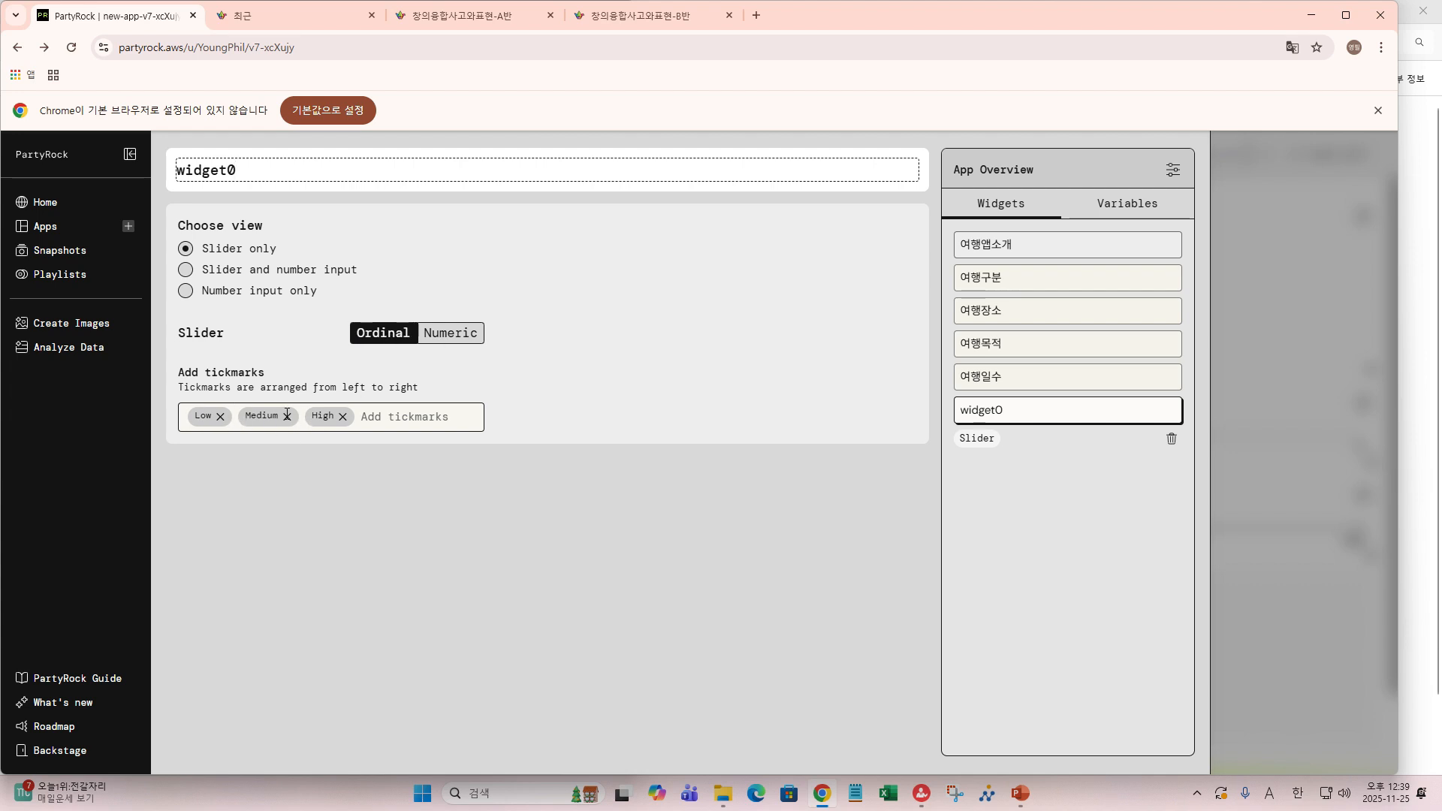
# - Switch widget0 to Numeric with a Max value of 10
pyautogui.click(439, 338)
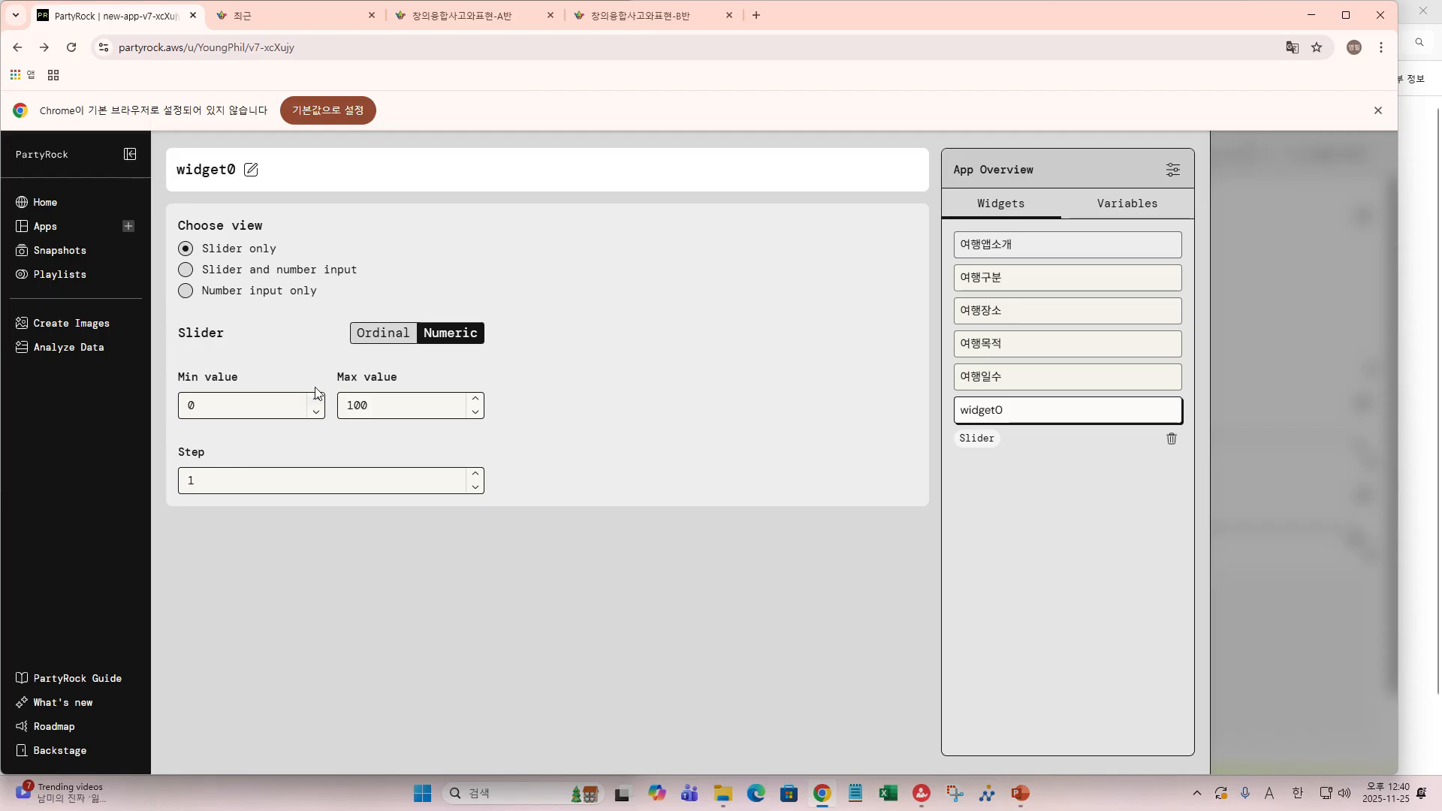
pyautogui.doubleClick(403, 406)
pyautogui.write('10')
# - Delete the widget0 slider, raise 여행일수's minimum to 1, and set the slider to 6
pyautogui.click(1170, 441)
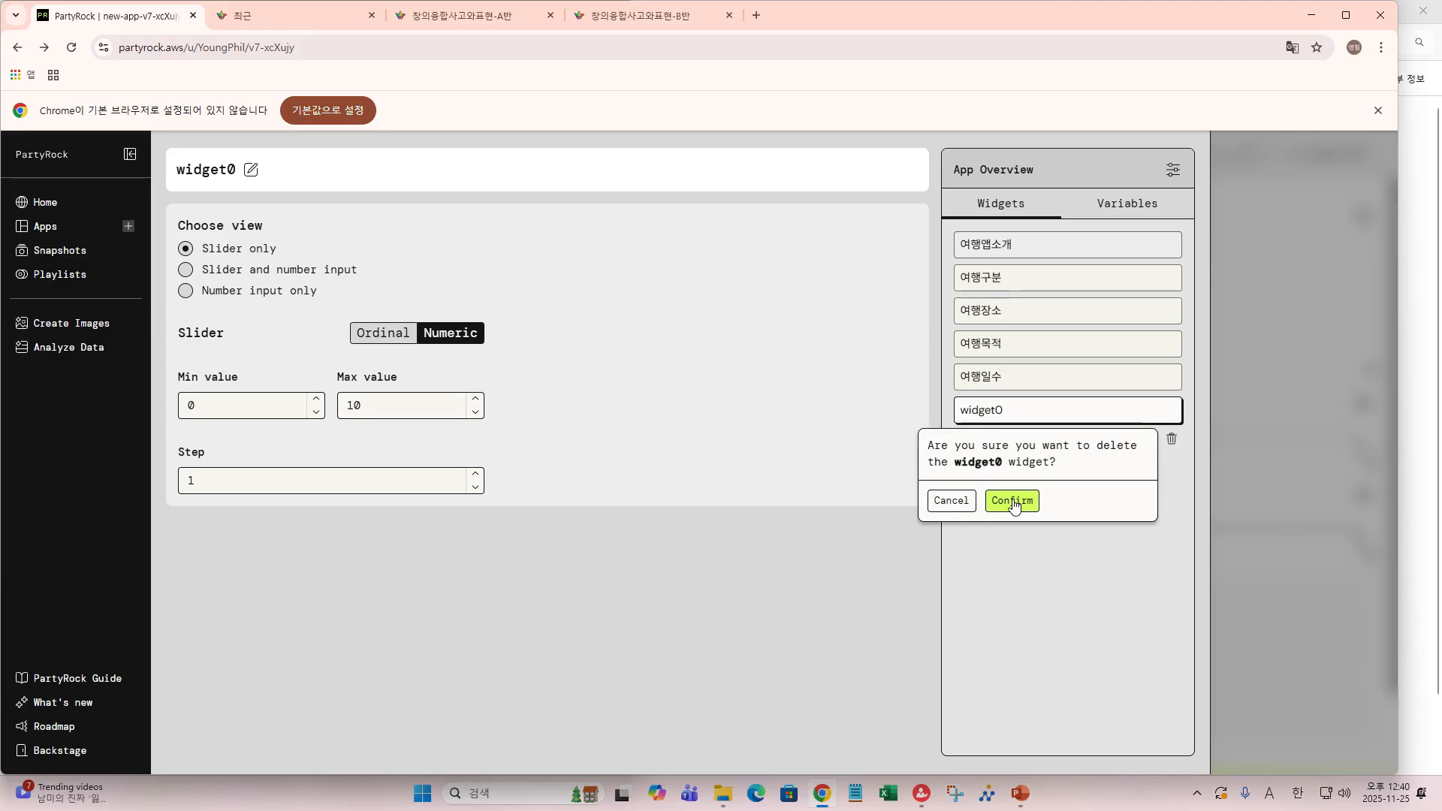
pyautogui.click(1012, 501)
pyautogui.click(316, 399)
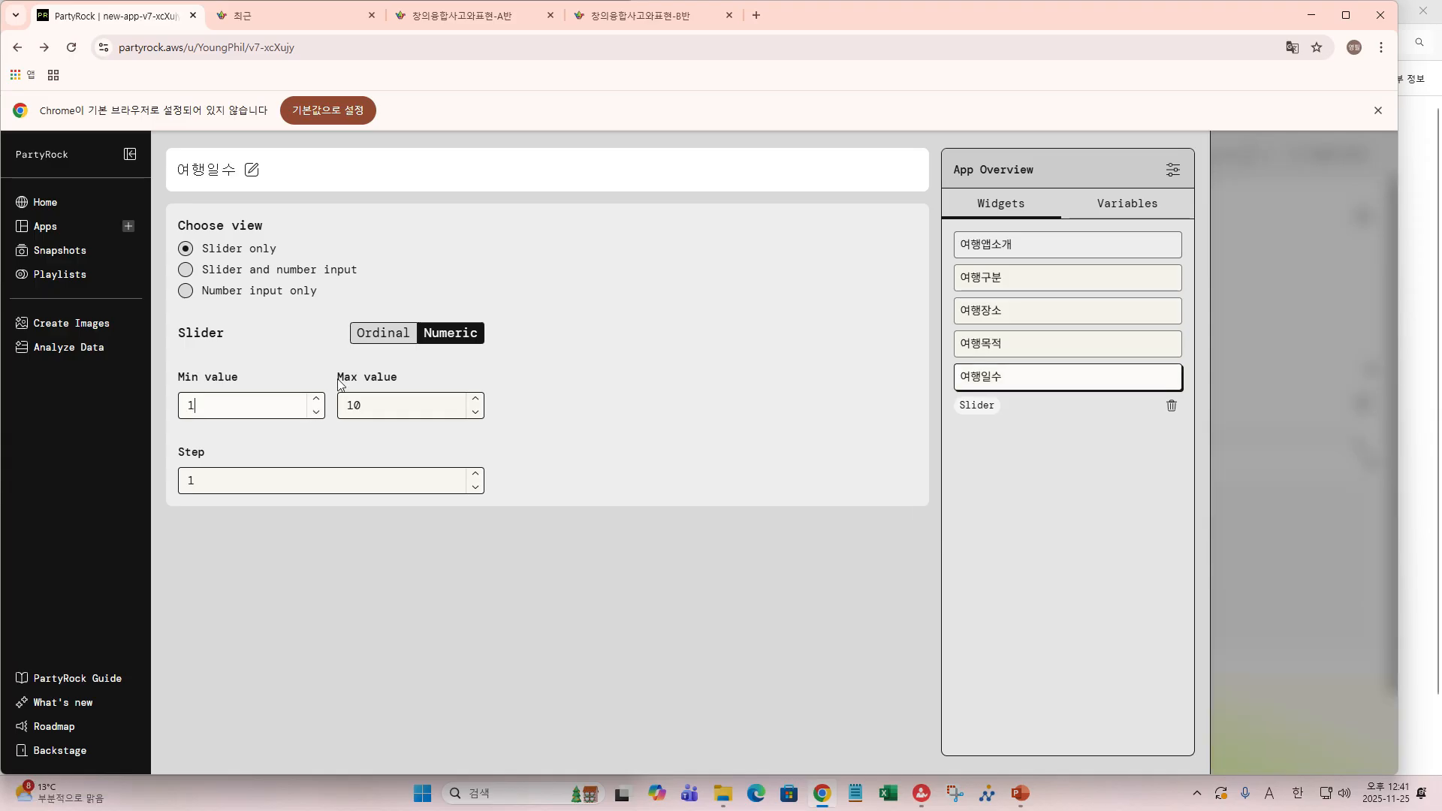
pyautogui.moveTo(1305, 440)
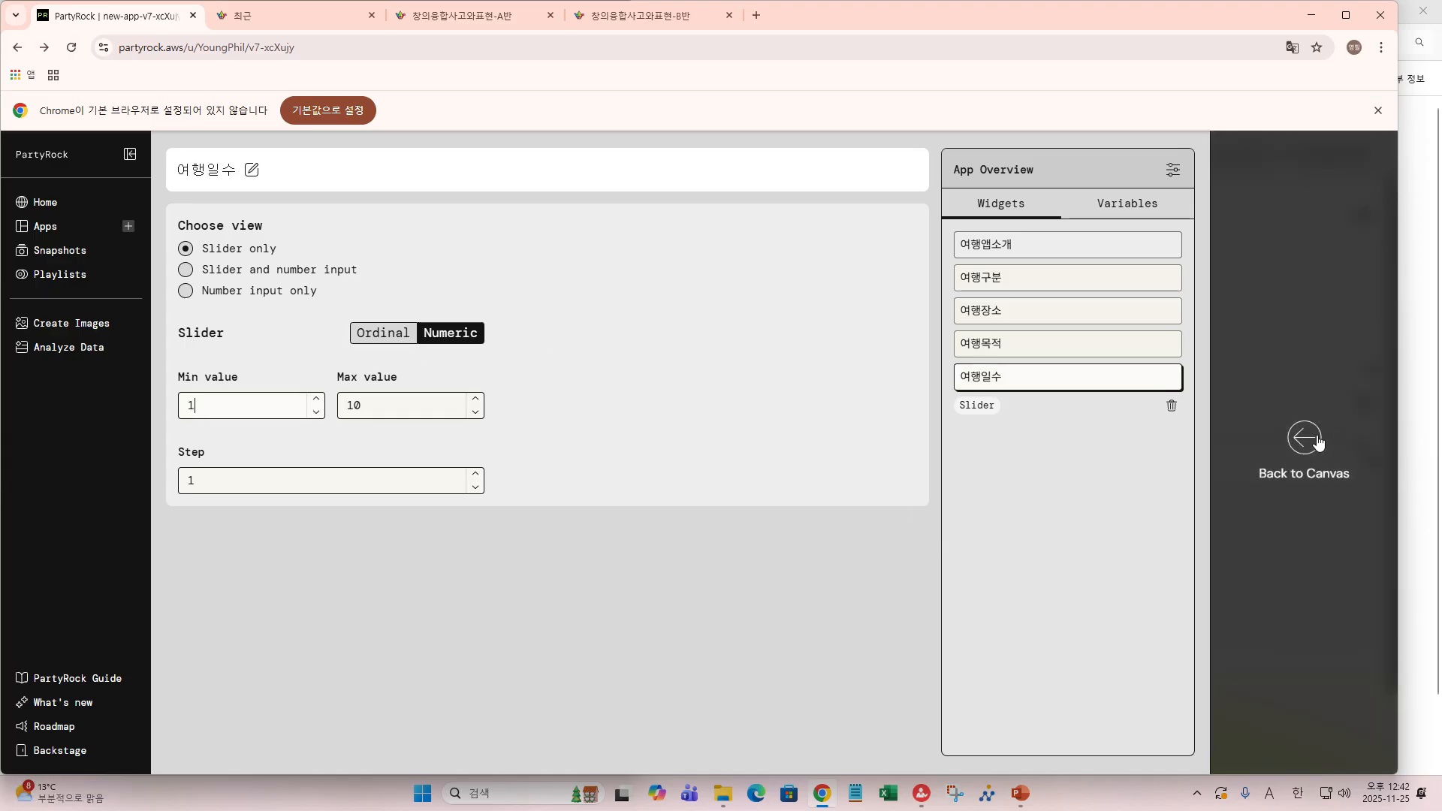
pyautogui.click(1305, 441)
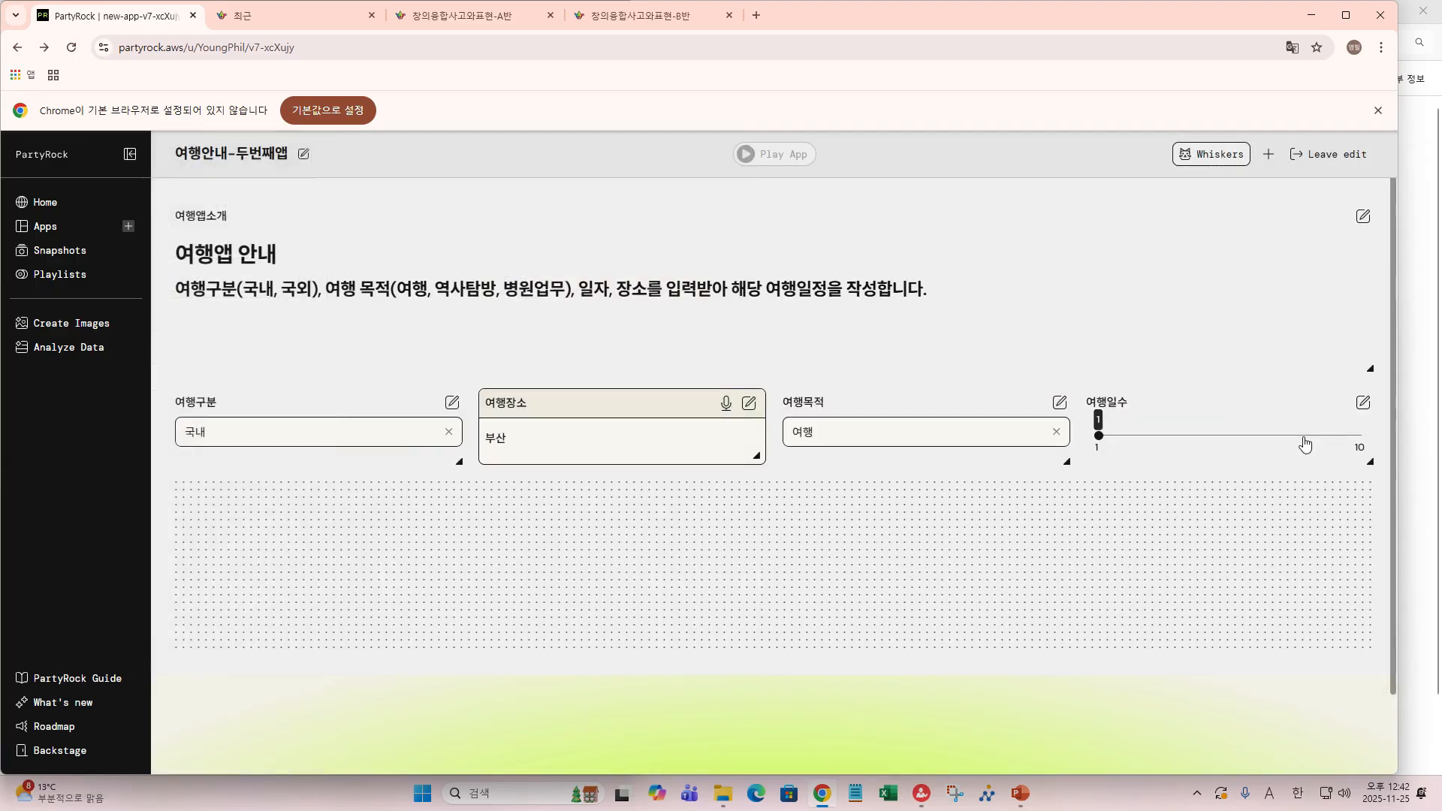
pyautogui.moveTo(1098, 445); pyautogui.dragTo(1240, 440)
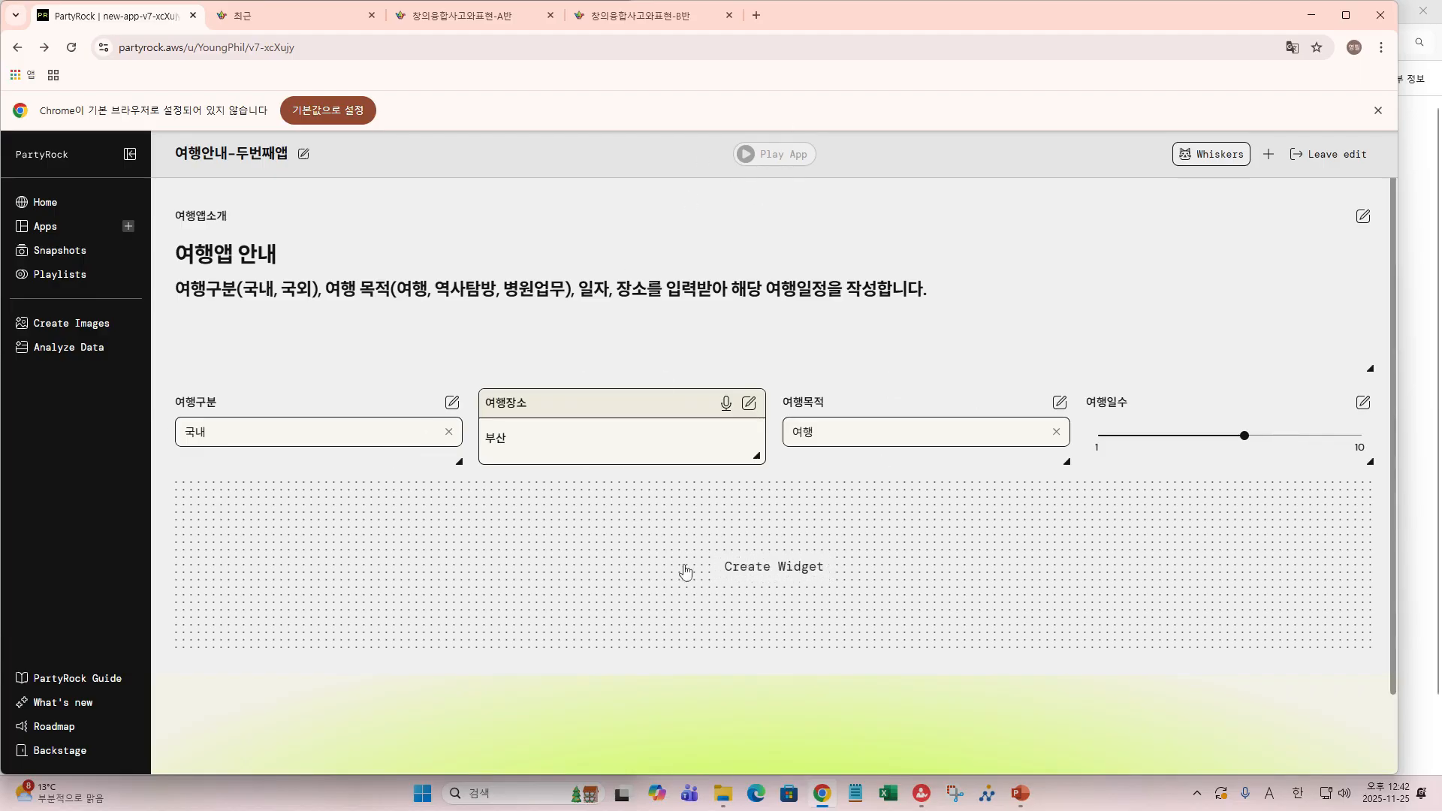
# - Add a Generated Text widget and rename it from widget0 to 여행일정안내하기
pyautogui.click(755, 571)
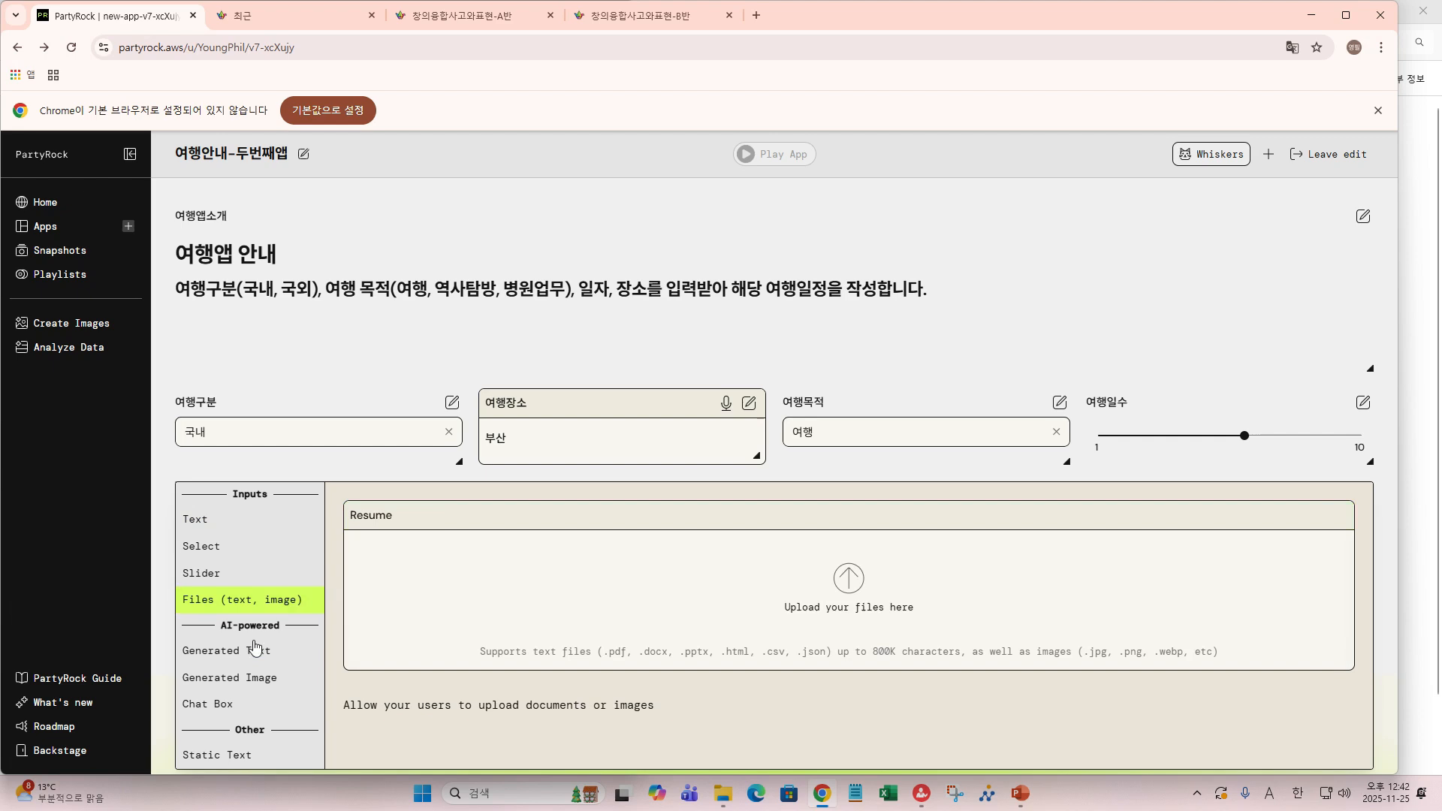
pyautogui.click(227, 651)
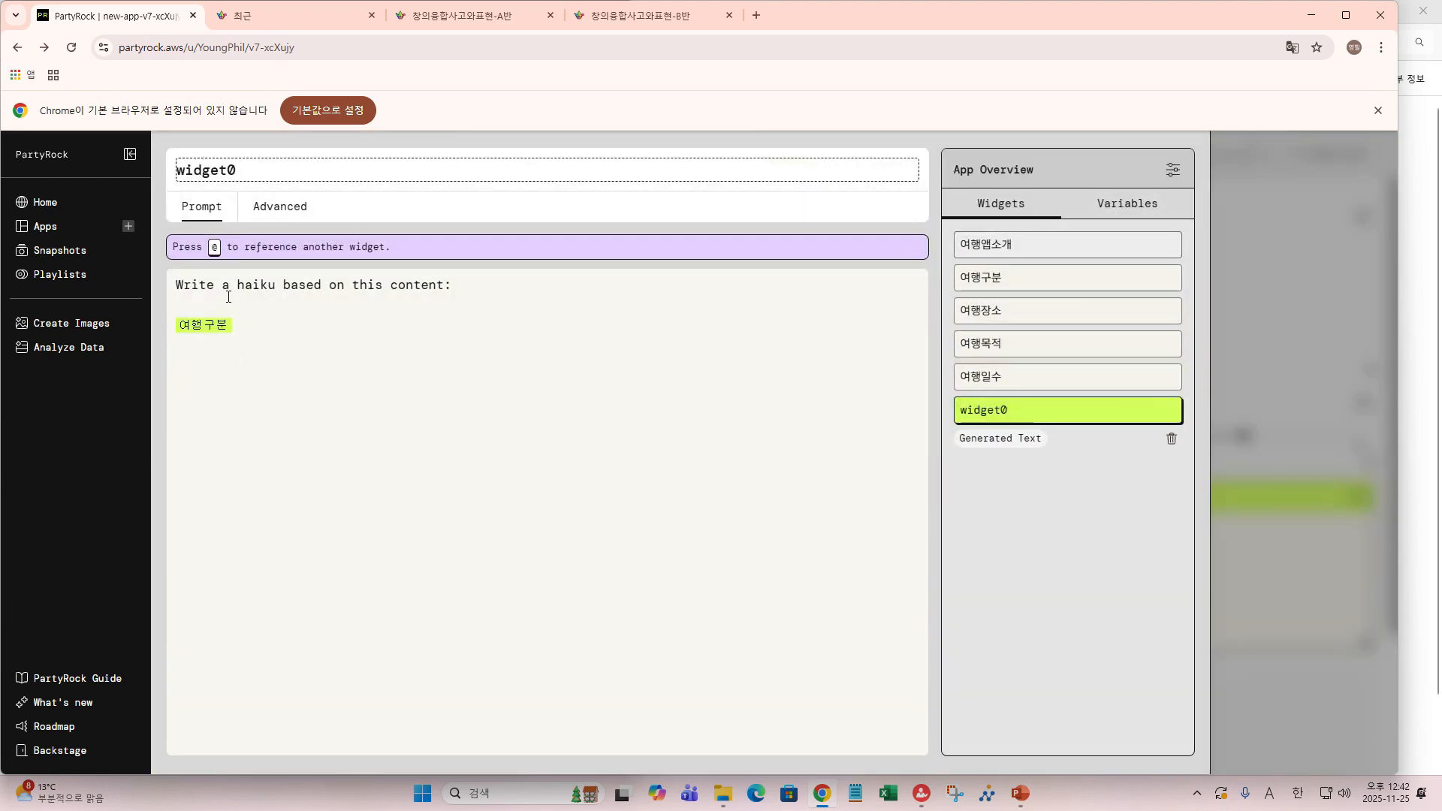
pyautogui.click(281, 165)
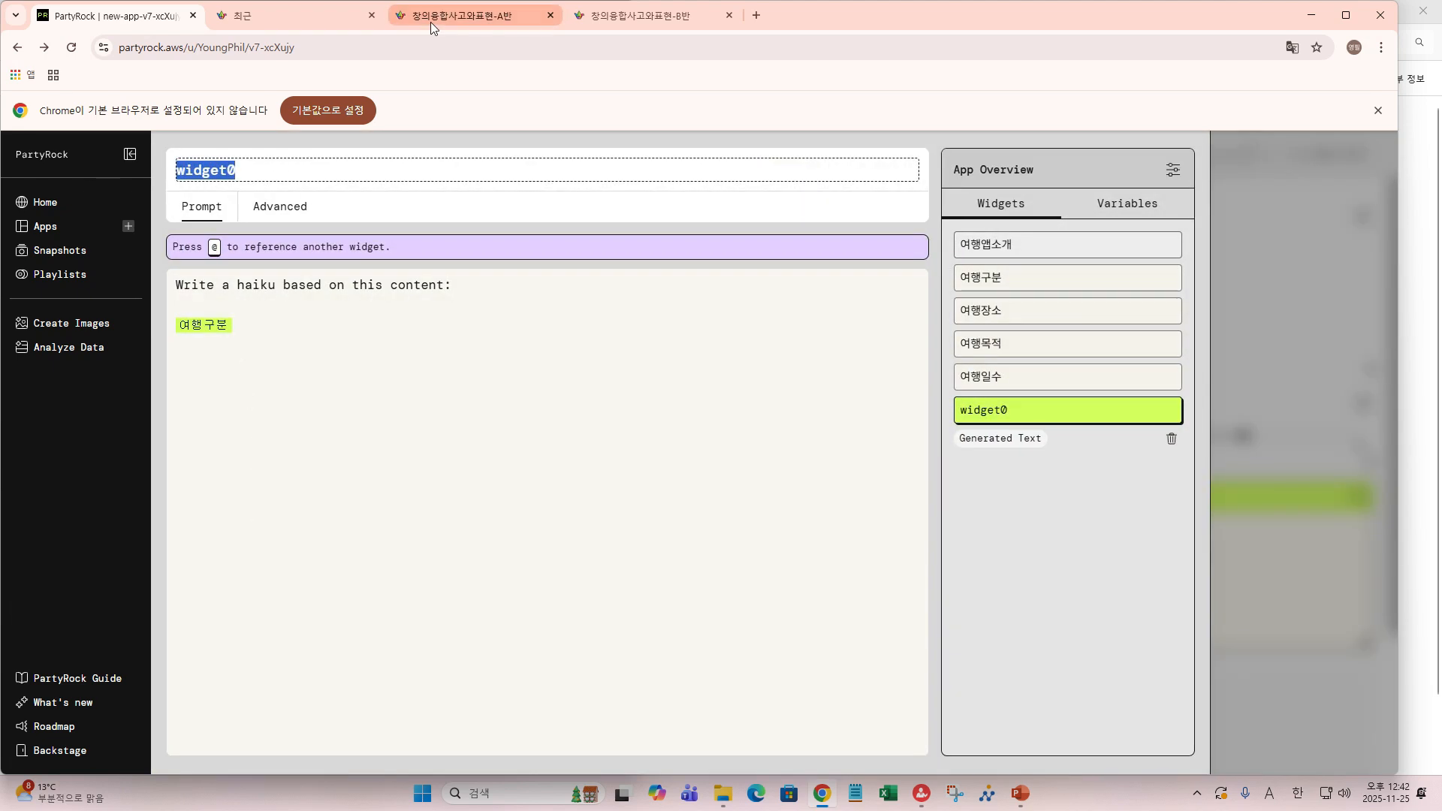
pyautogui.write('dugod')
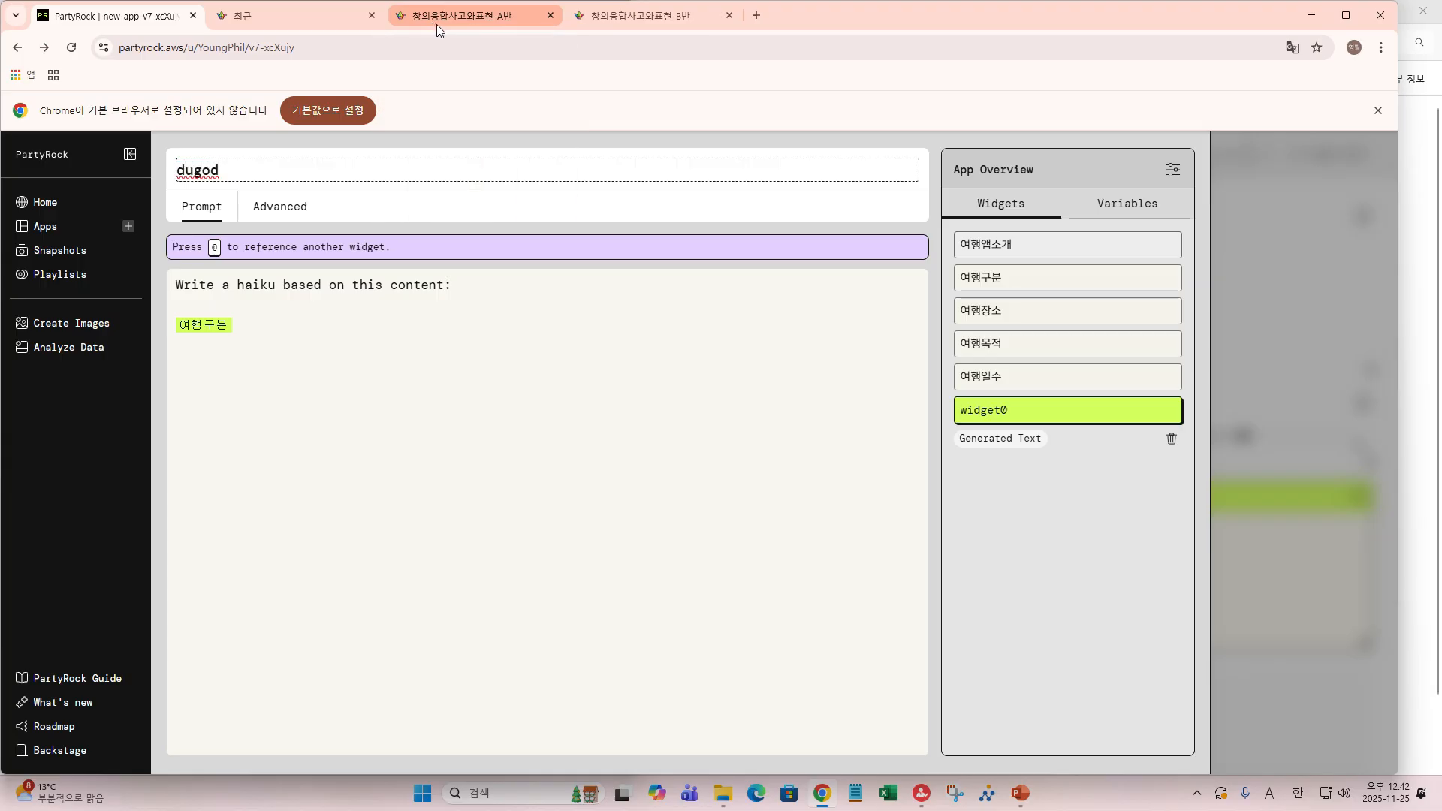
pyautogui.press('BackSpace')
pyautogui.press('BackSpace')
pyautogui.press('BackSpace')
pyautogui.press('BackSpace')
pyautogui.press('BackSpace')
pyautogui.press('Hangul')
pyautogui.write('여')
pyautogui.write('행일')
pyautogui.write('정')
pyautogui.write('안ㄴ')
pyautogui.write('ㅐ')
pyautogui.write('하기')
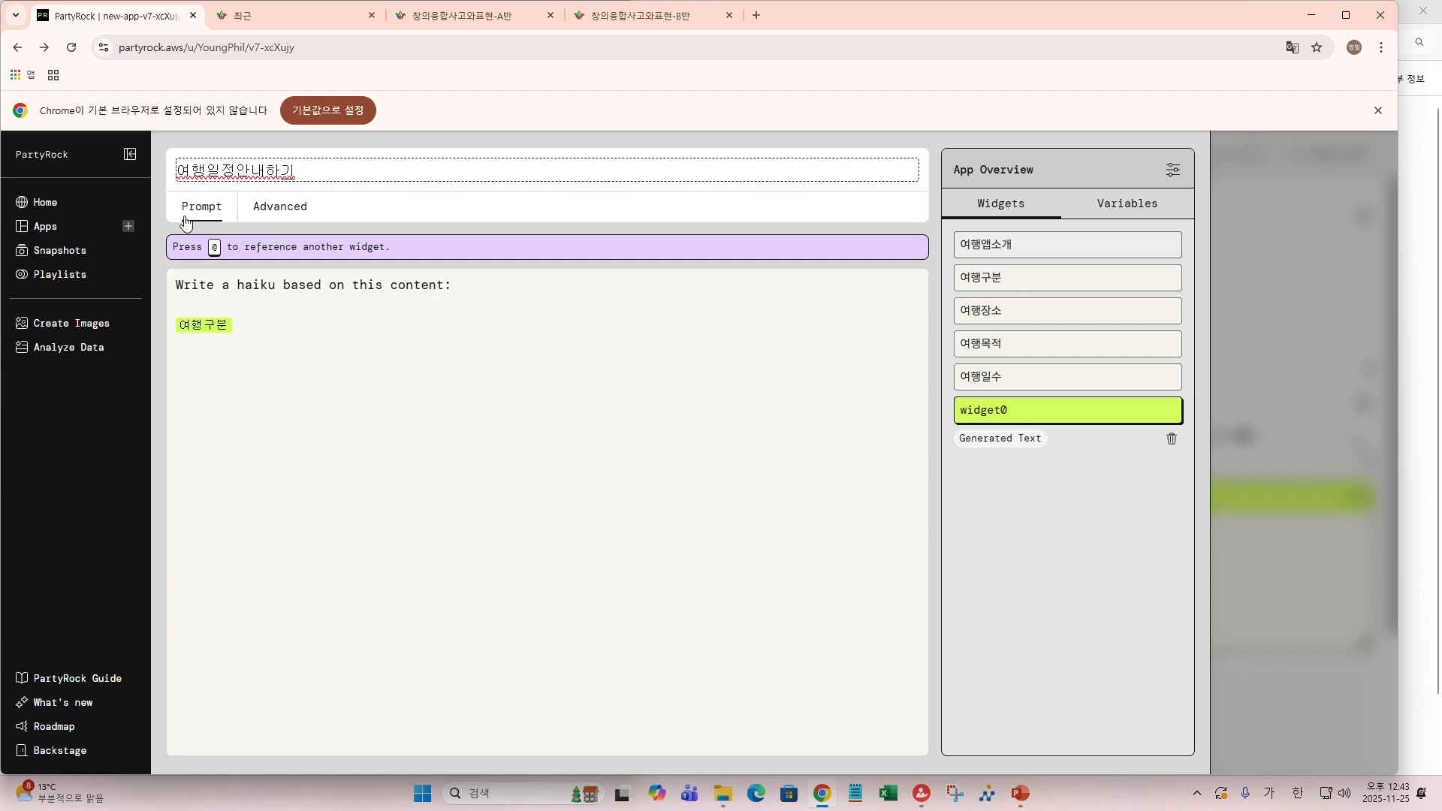
pyautogui.click(184, 289)
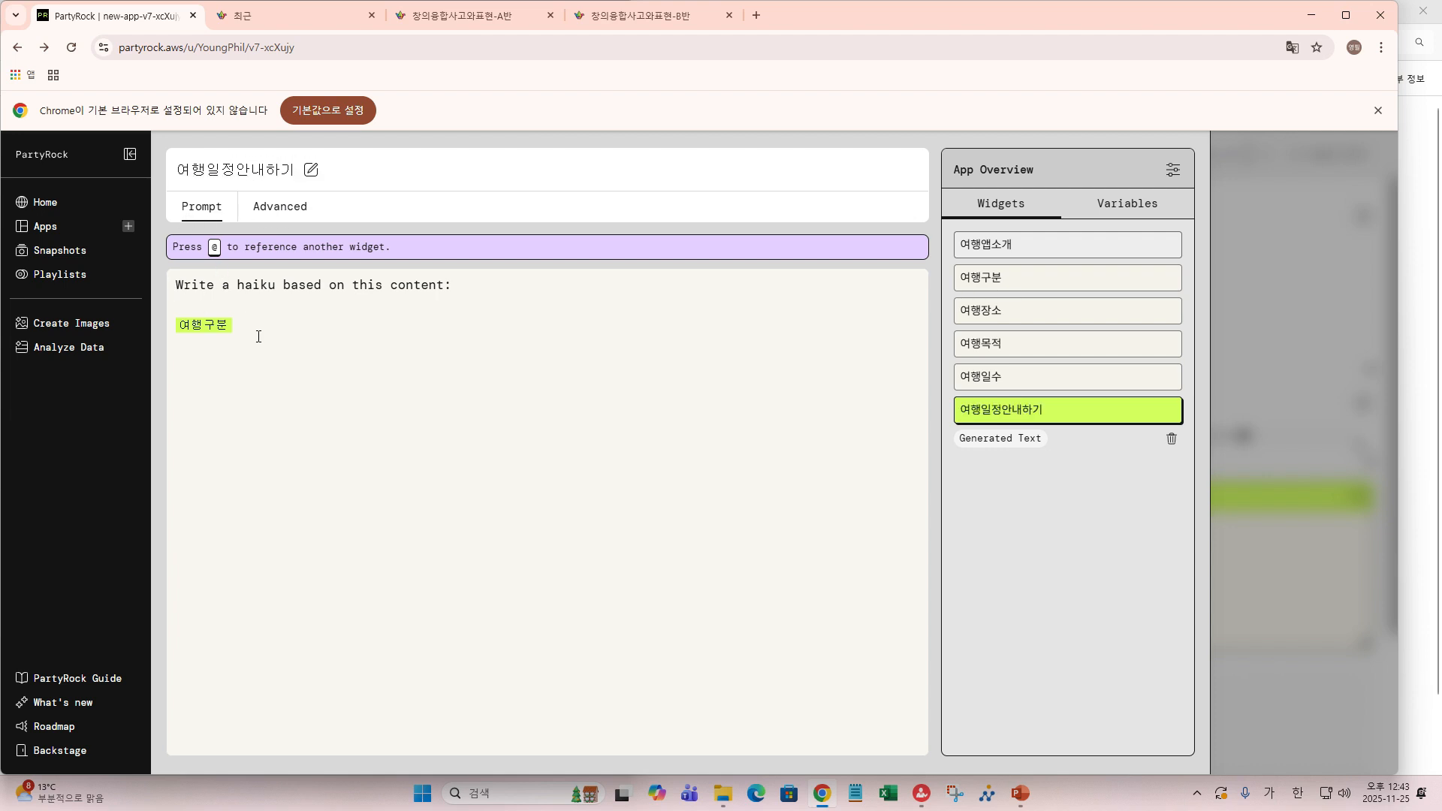
# - Replace the haiku prompt with @-references to 여행구분, 여행장소, 여행목적, 여행일수, then '고려하여 일자별로 여행일정을 작성해줘'
pyautogui.moveTo(231, 340); pyautogui.dragTo(246, 347)
pyautogui.press('BackSpace')
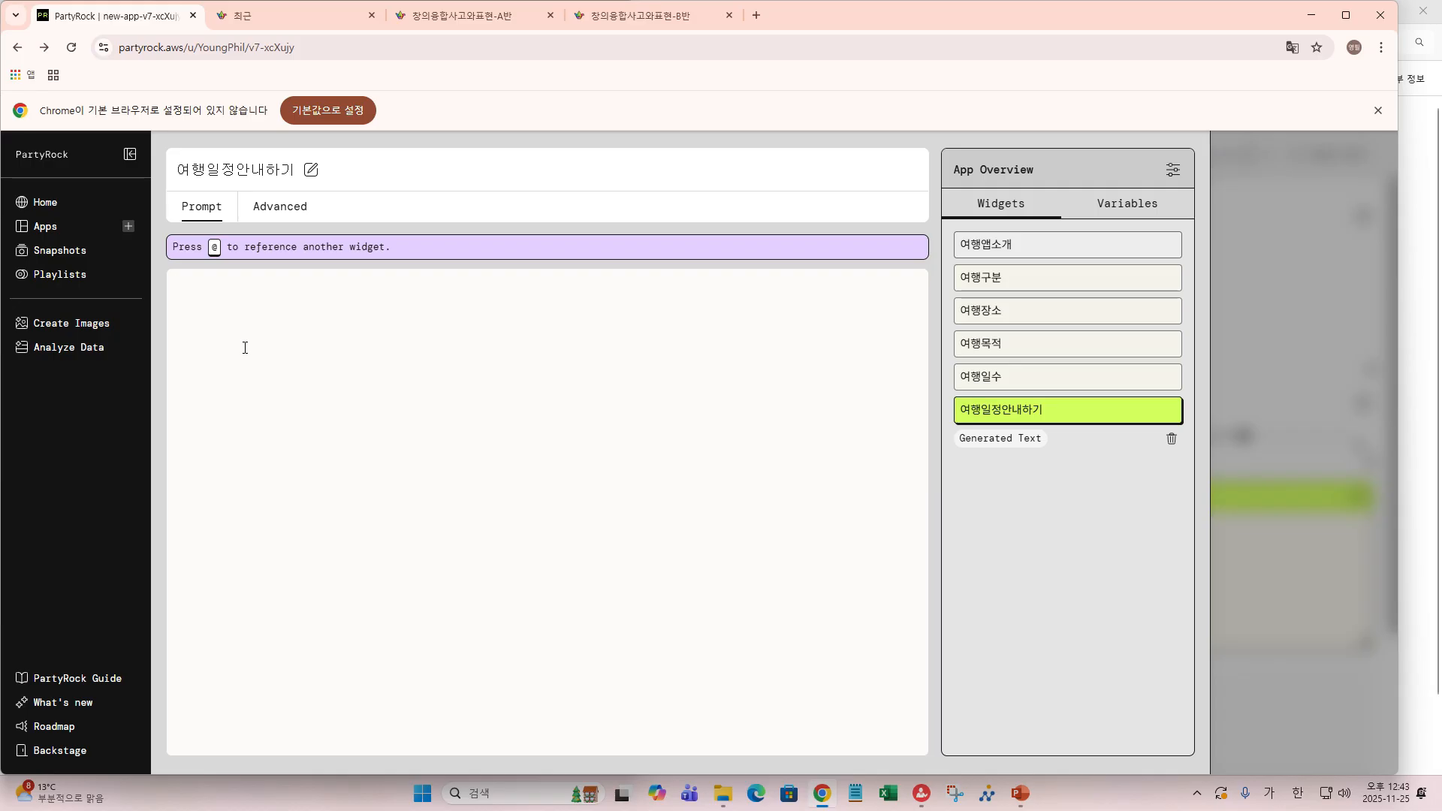
pyautogui.write('@')
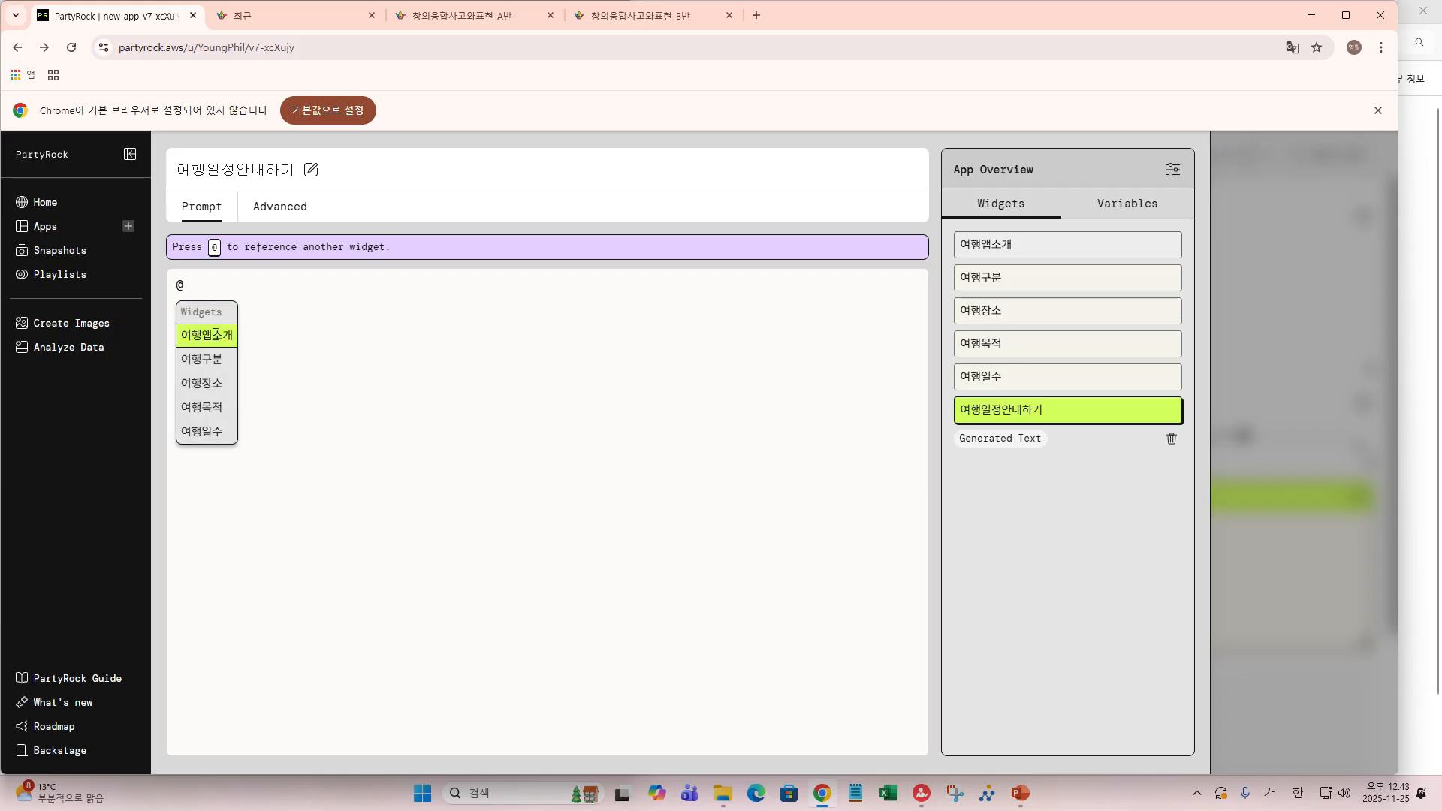
pyautogui.click(204, 358)
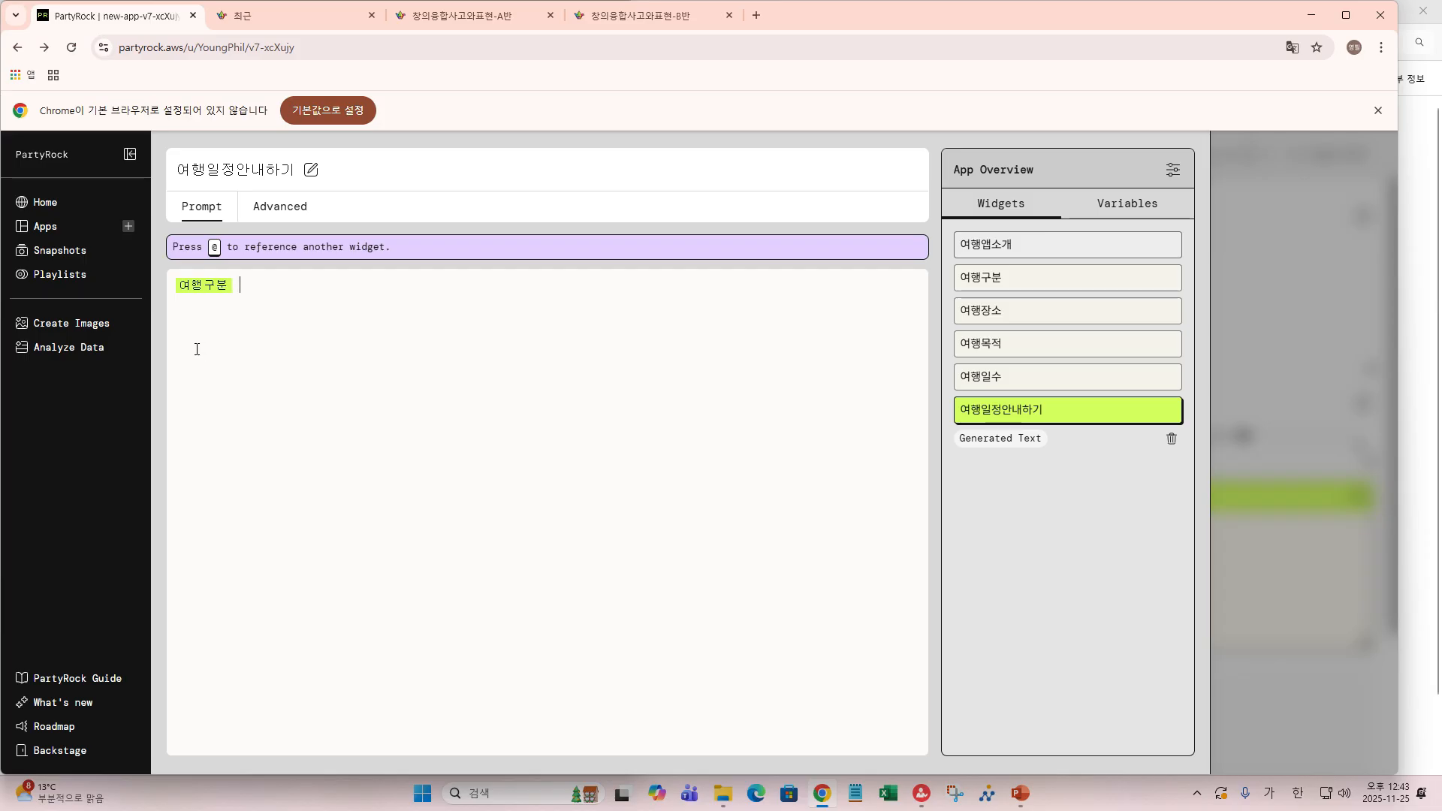
pyautogui.write('@')
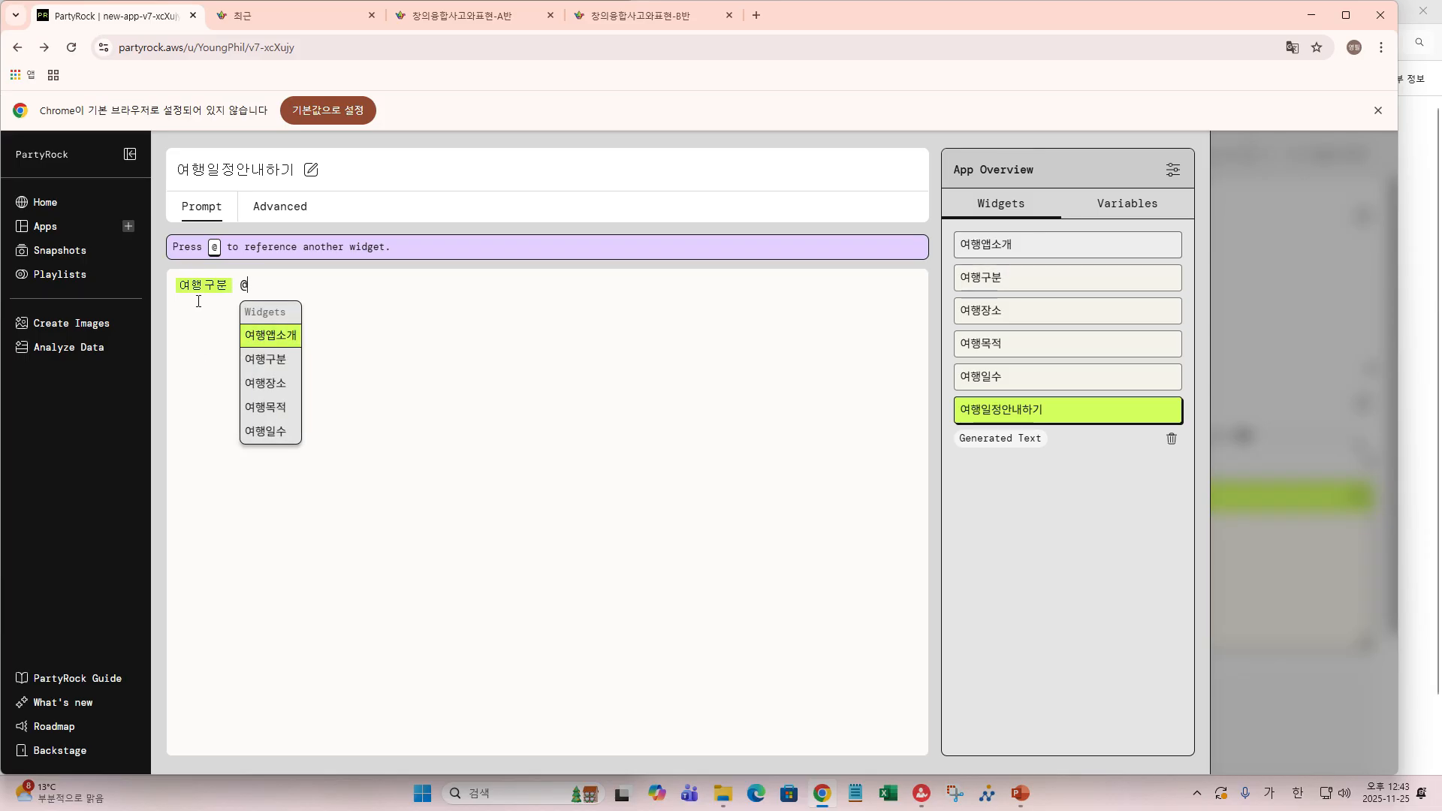
pyautogui.click(260, 384)
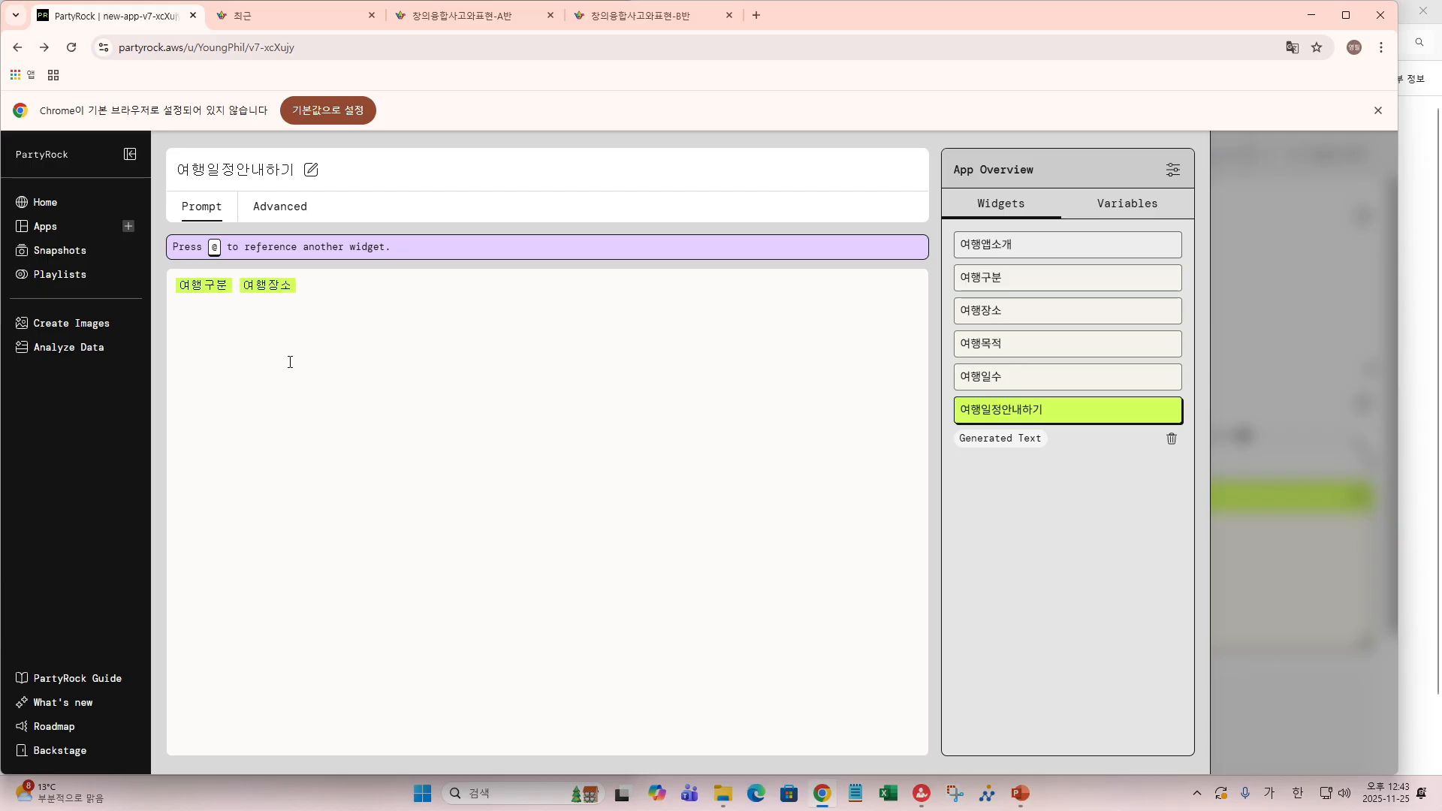
pyautogui.write('@')
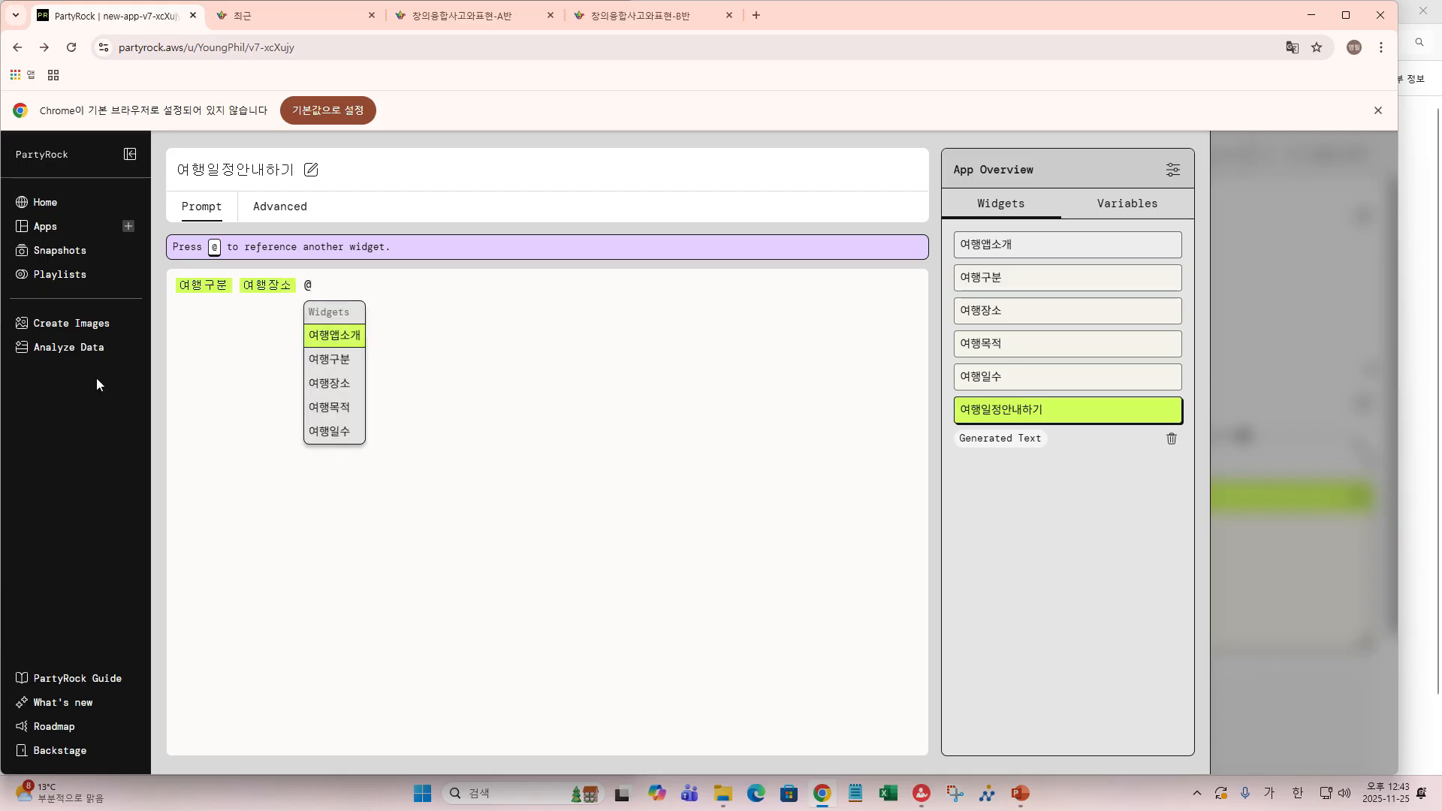
pyautogui.click(336, 409)
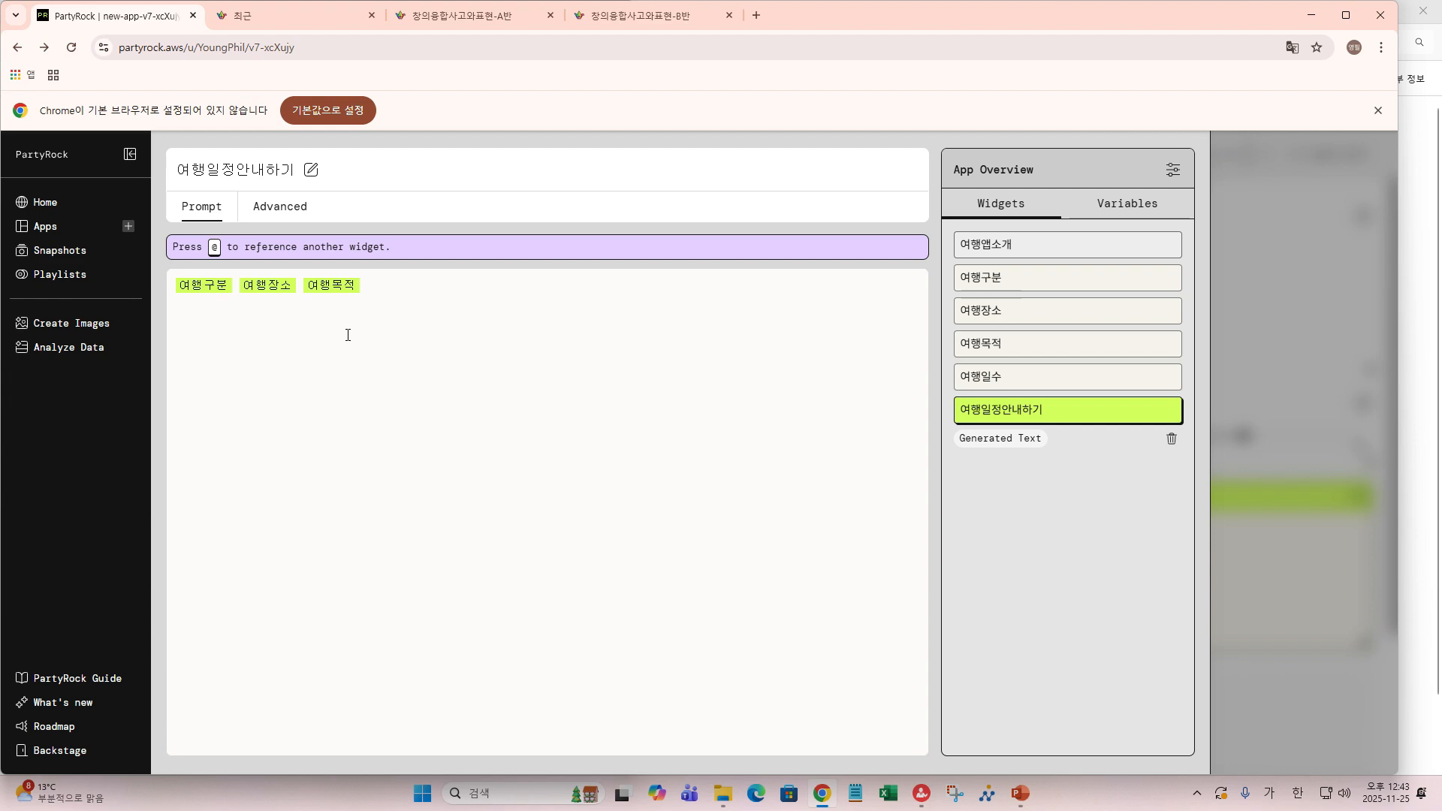
pyautogui.write('@')
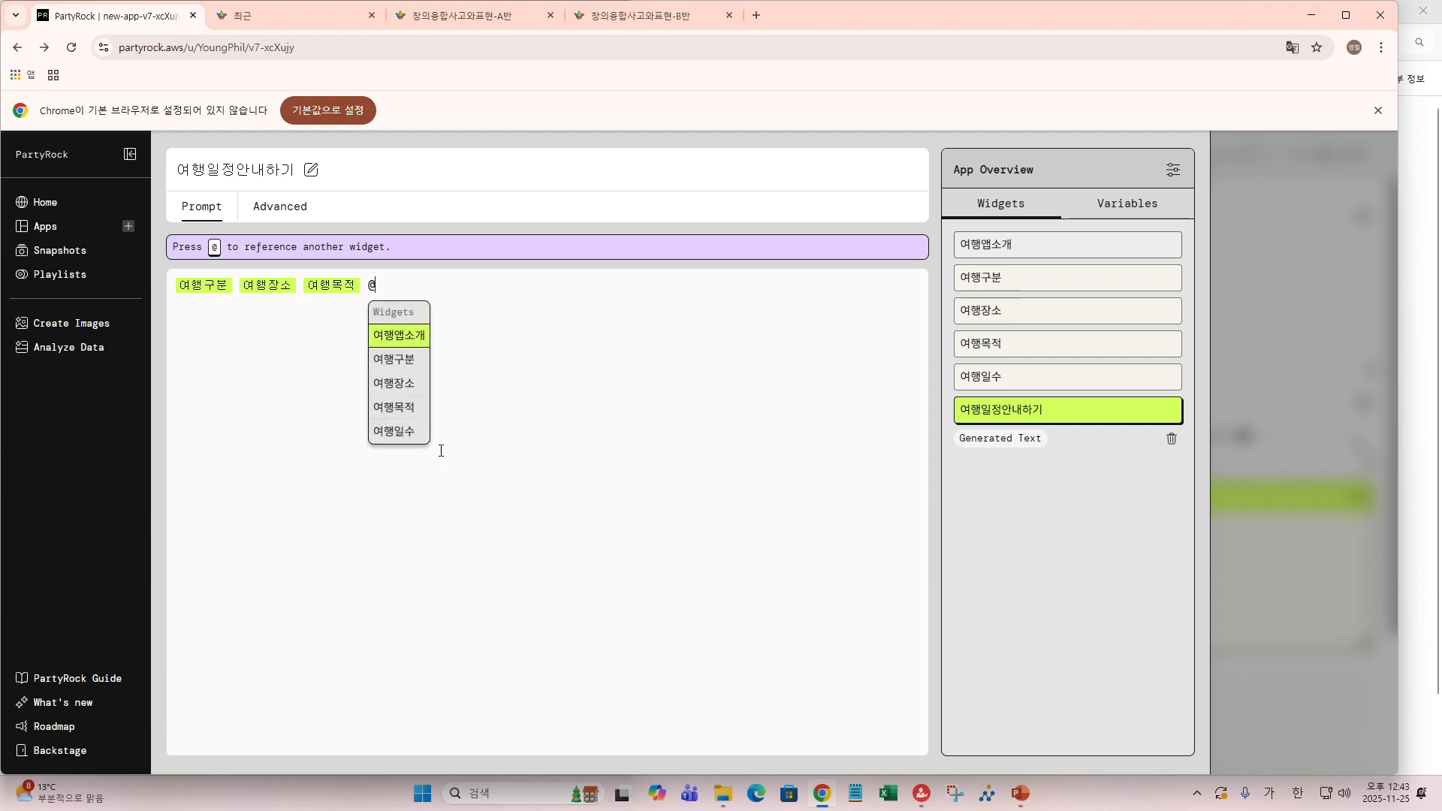
pyautogui.click(400, 434)
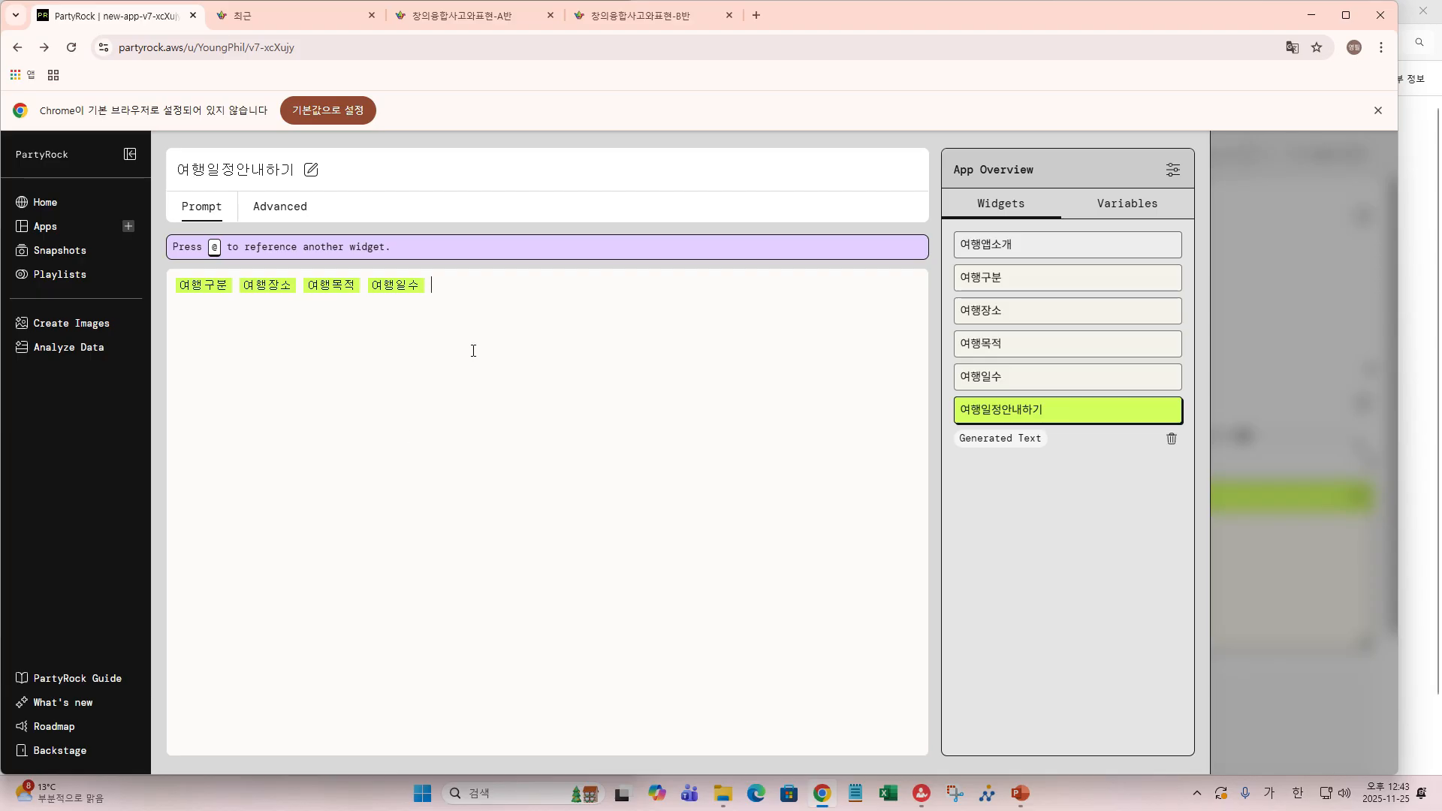
pyautogui.write('고려')
pyautogui.write('하여')
pyautogui.write(' 일자벼')
pyautogui.write('ㄹ로 여')
pyautogui.write('행일ㅈ')
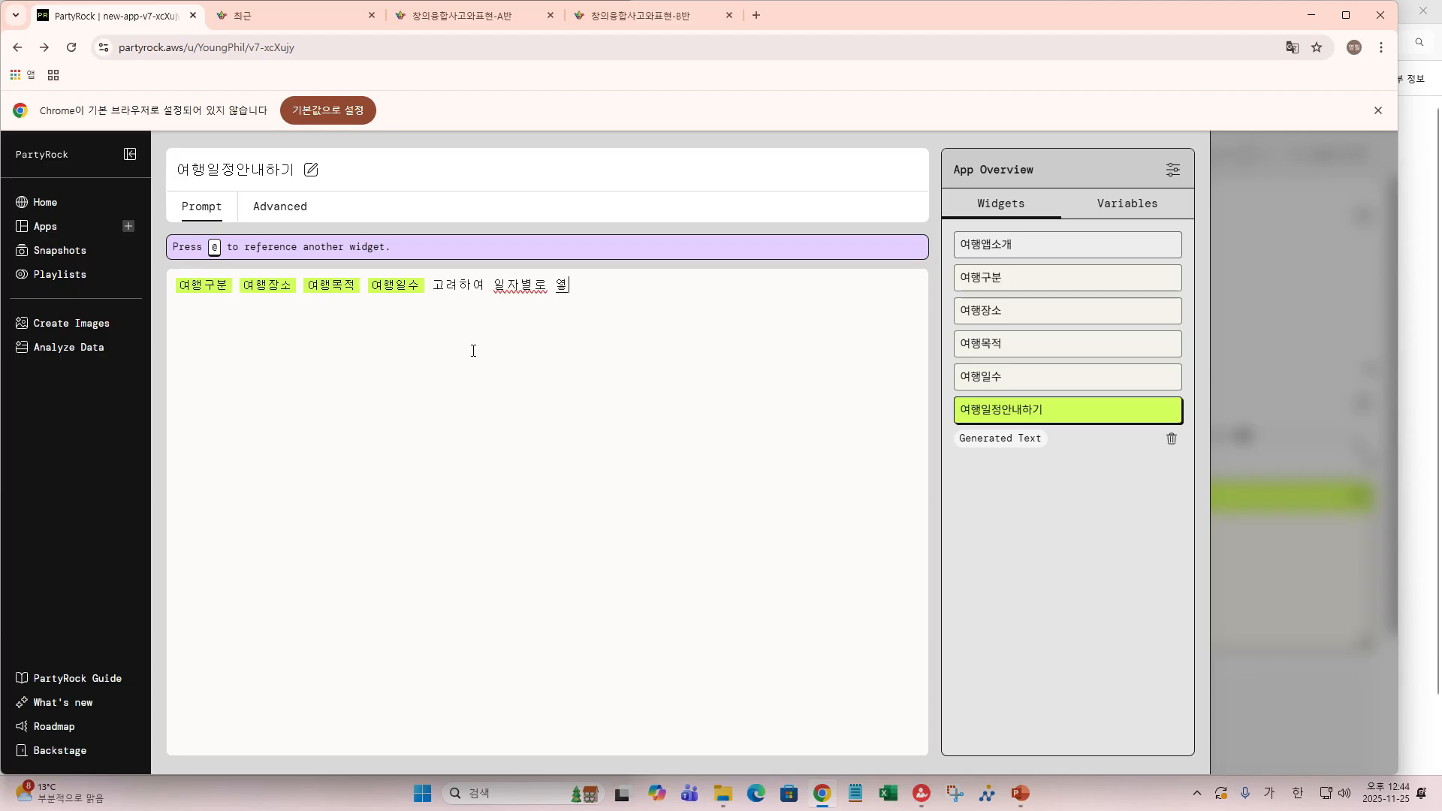
pyautogui.write('ㅓㅇ을 작서ㅇ해주ㅓ')
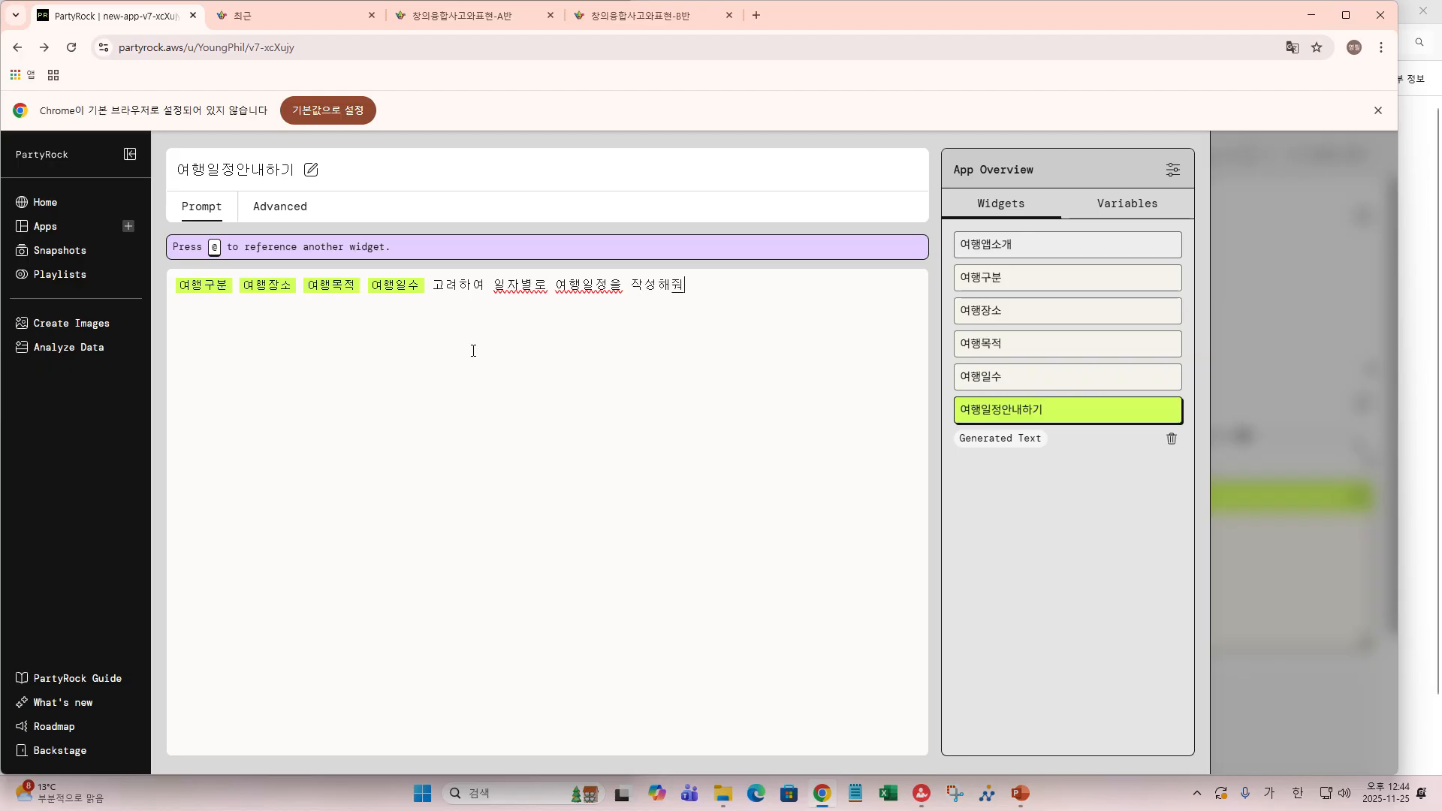
# - Insert 상세하게 before 작성해줘 and continue with '여행일정에 필요한 예산도 표시해주고'
pyautogui.press('Left')
pyautogui.press('Left')
pyautogui.press('Left')
pyautogui.press('Left')
pyautogui.press('Left')
pyautogui.write('상ㅅ')
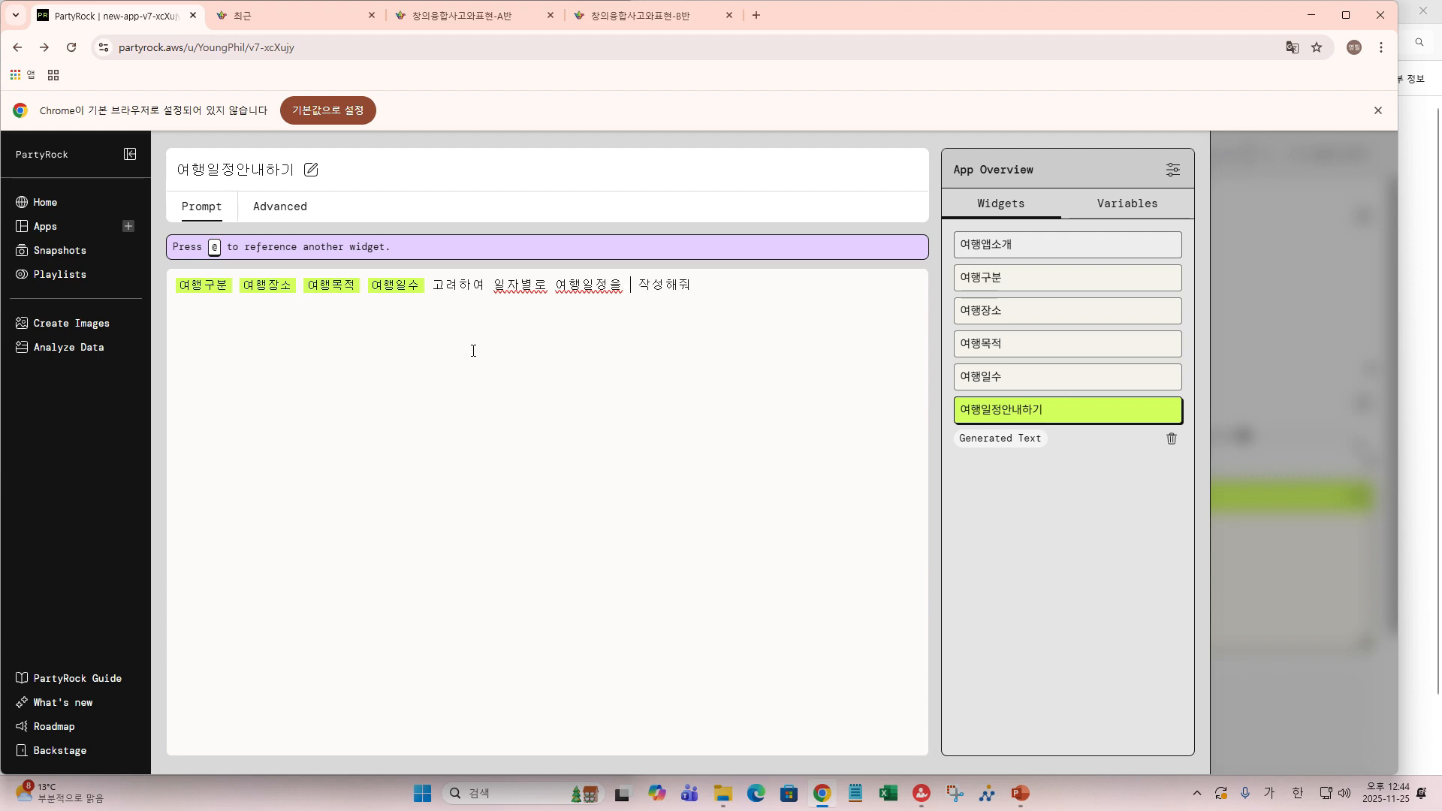
pyautogui.write('ㅔ')
pyautogui.write('하게')
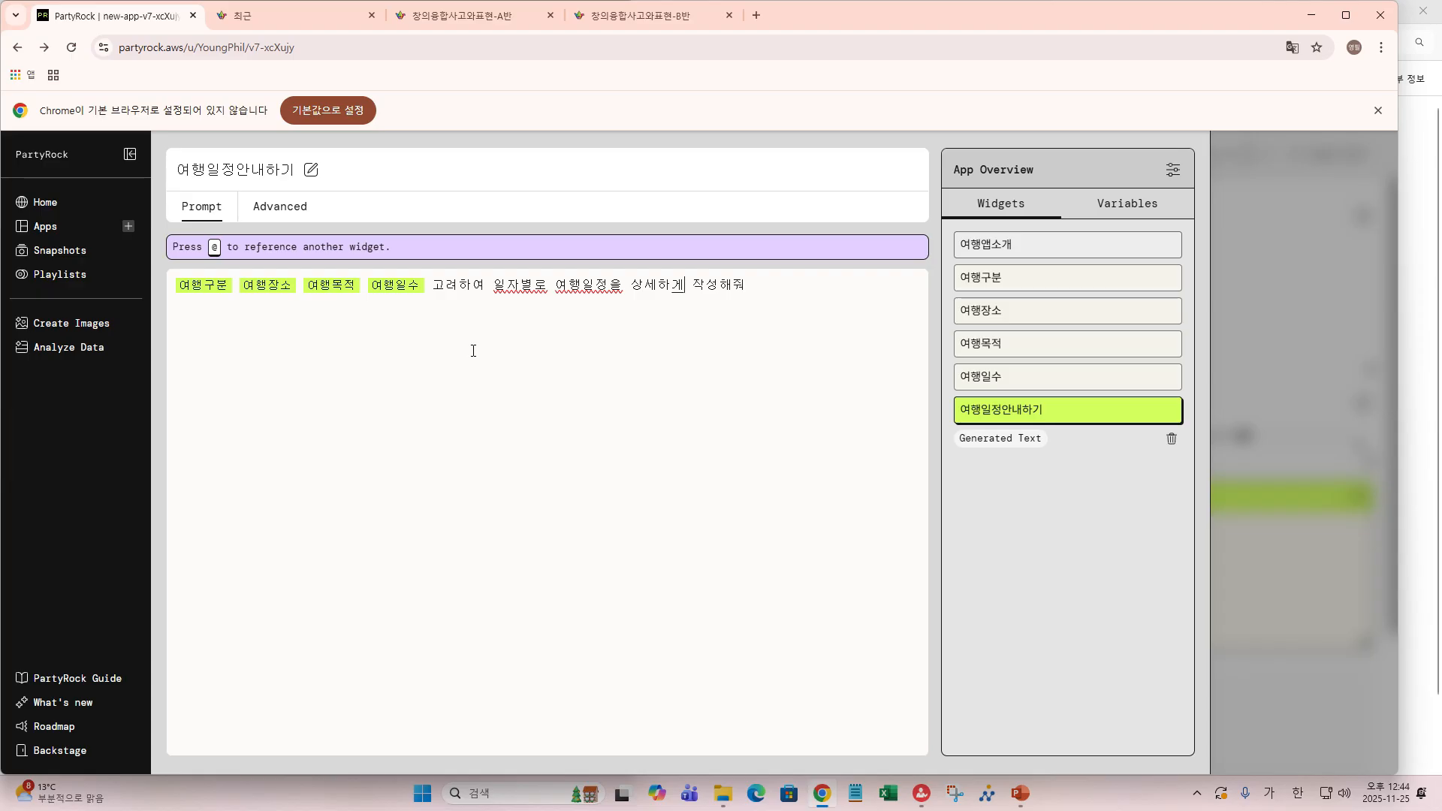
pyautogui.write('여행이ㄹ정에 ')
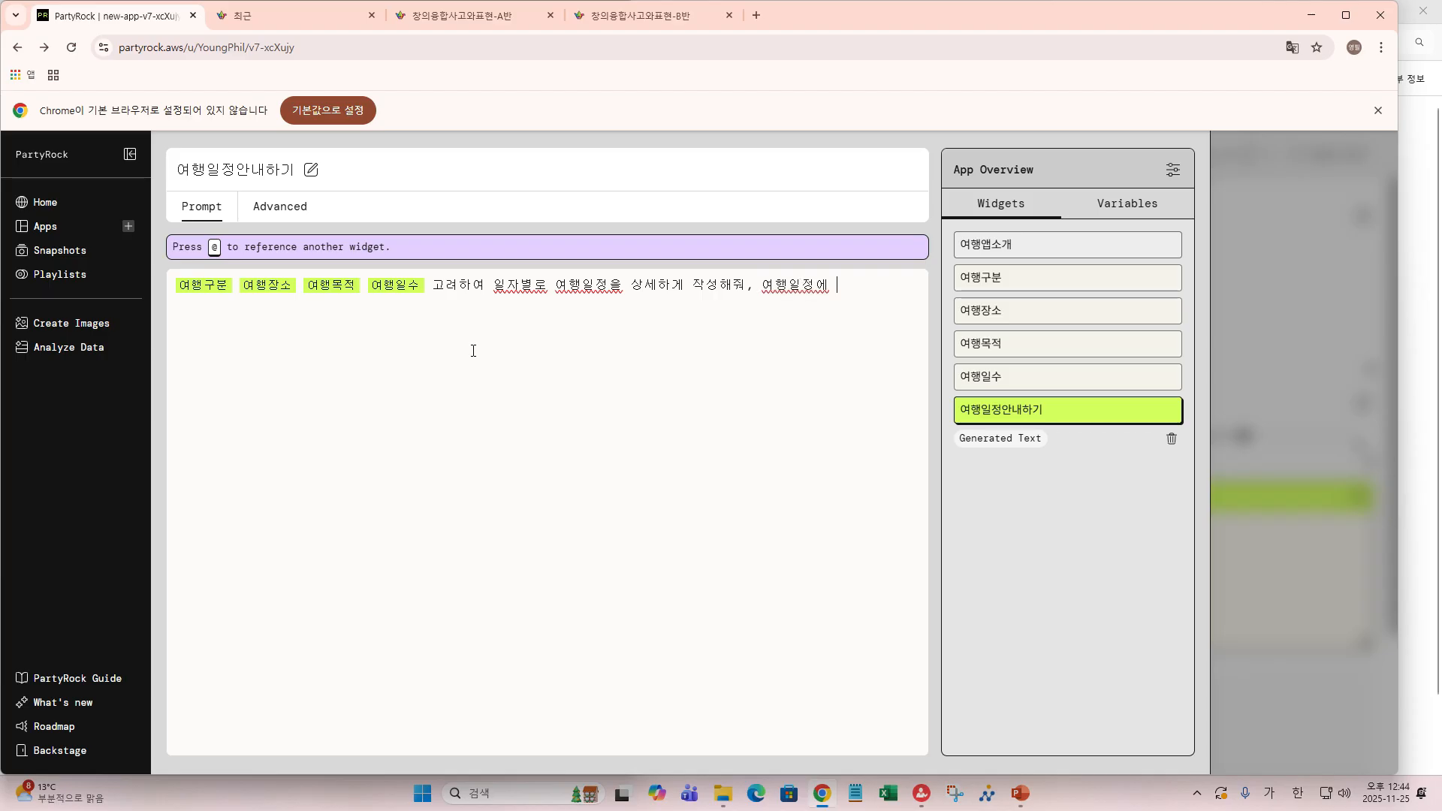
pyautogui.write('필욯')
pyautogui.write('ㅏㄴ ')
pyautogui.write('ㅇ')
pyautogui.write('ㅖ산 도')
pyautogui.write(' 표시해')
pyautogui.write('주')
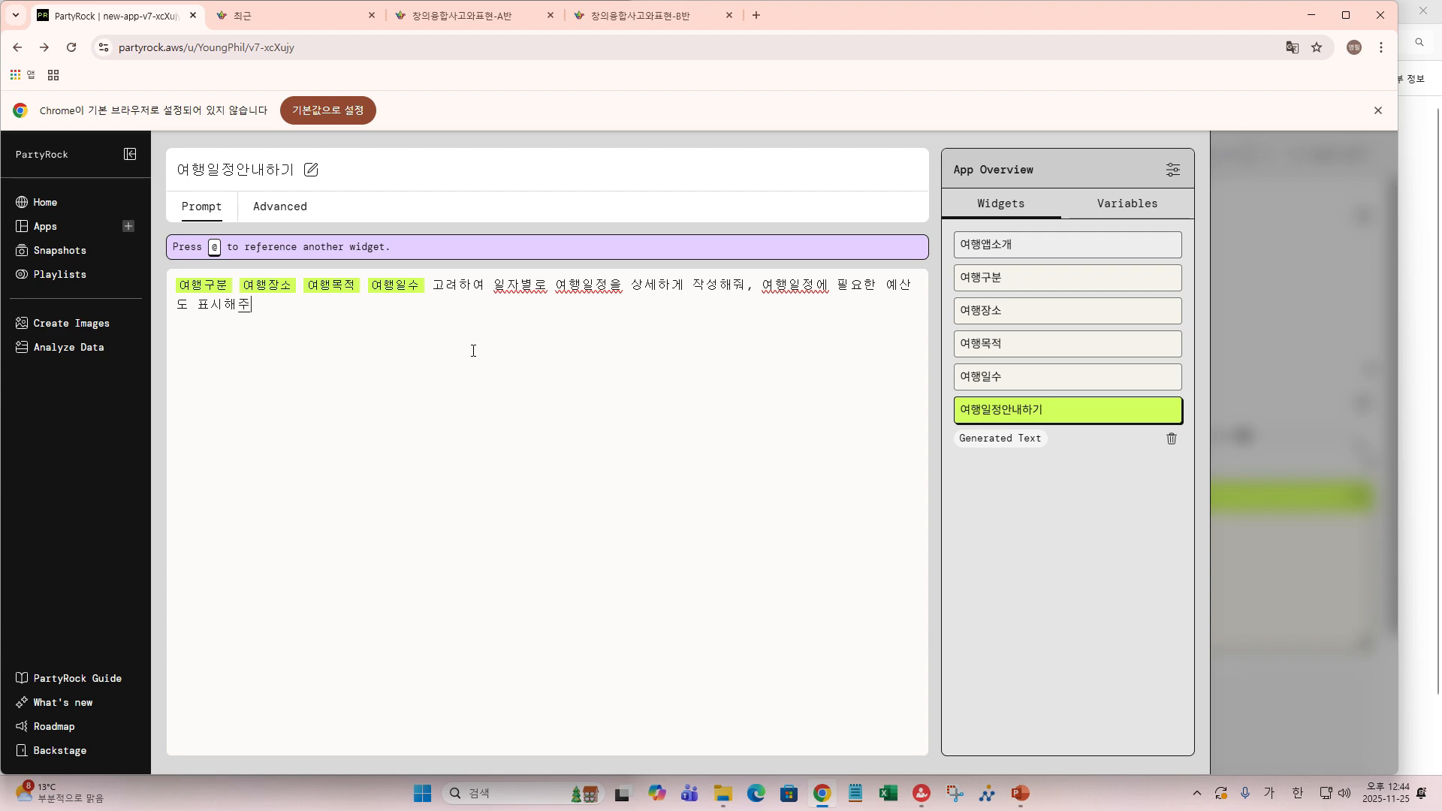
pyautogui.write('고')
# - Append ', 국외의 경우 원 단위로 표시해줘' to the prompt
pyautogui.write(',')
pyautogui.write(' 구')
pyautogui.write('외')
pyautogui.write('의 경우')
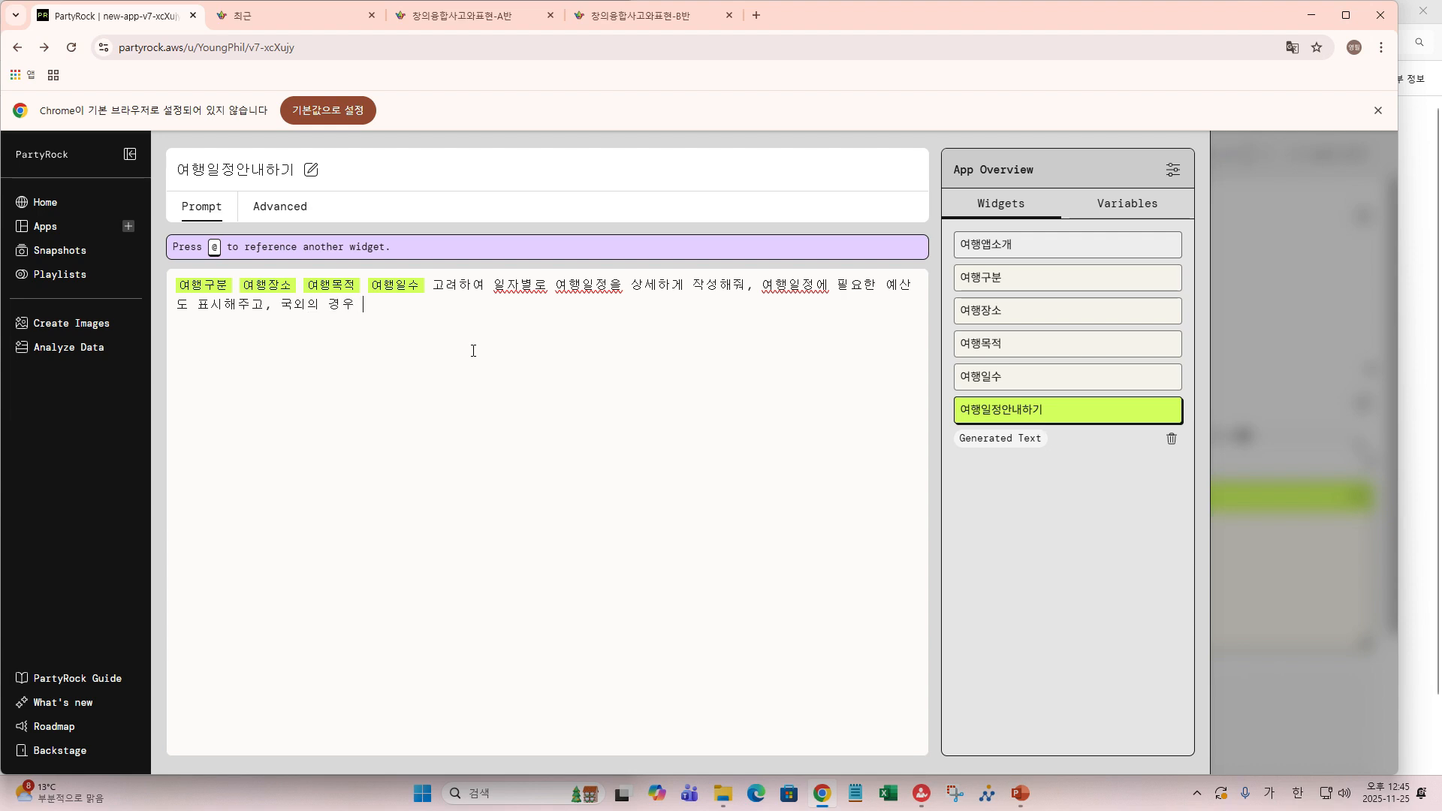
pyautogui.write(' 원 단위로 표시')
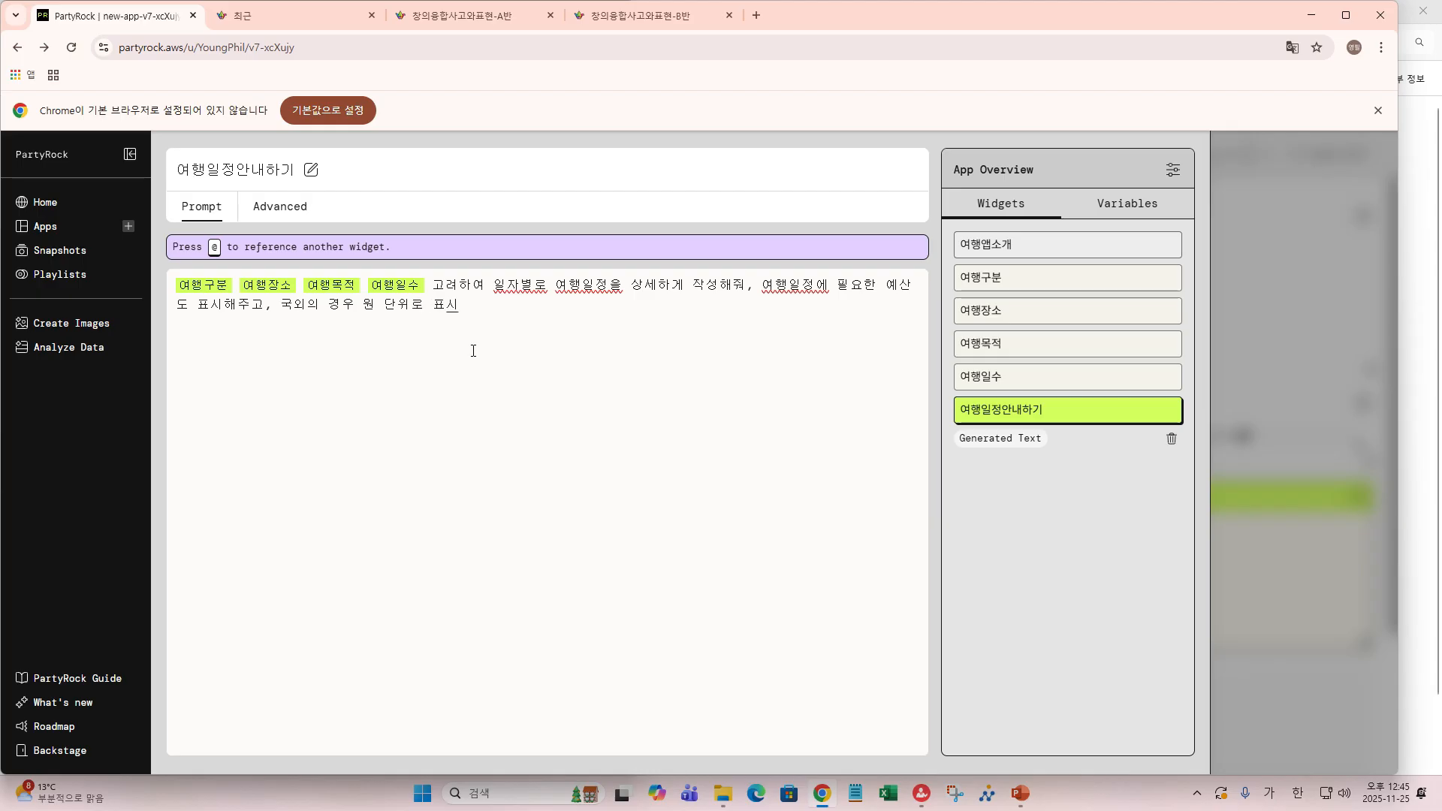
pyautogui.write('해줘, 일')
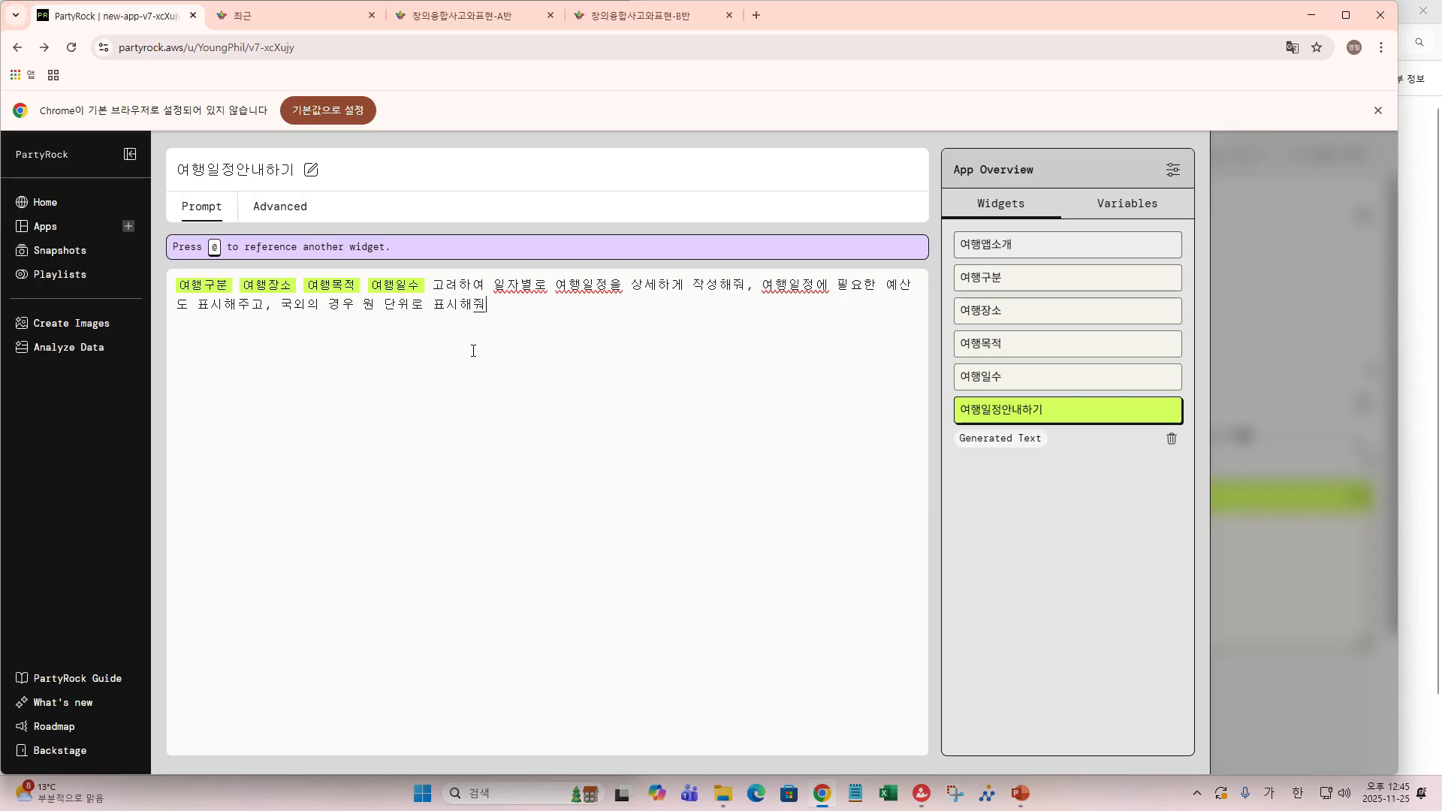
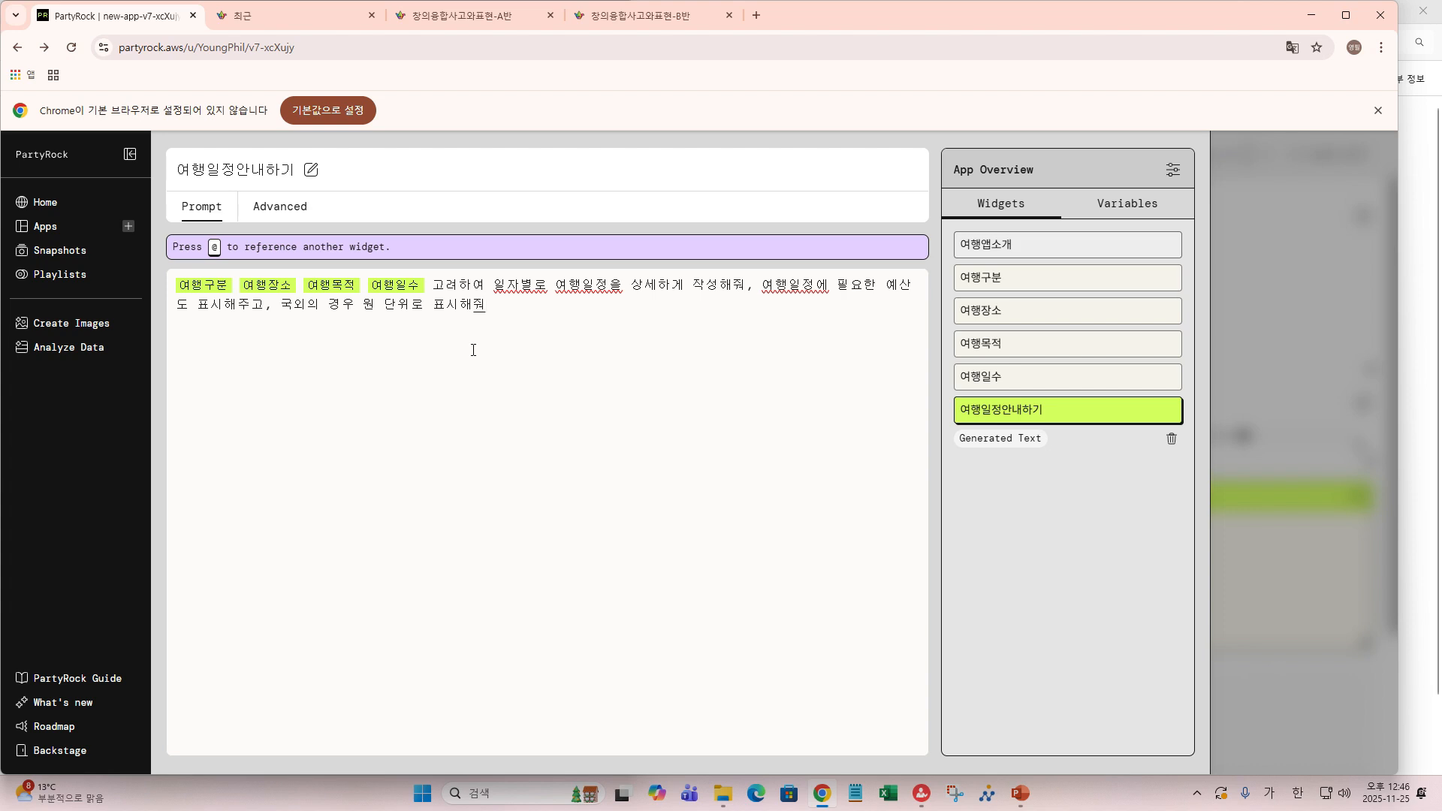
# - Append a request to include the area's local restaurants (맛집) in the itinerary
pyautogui.write(',')
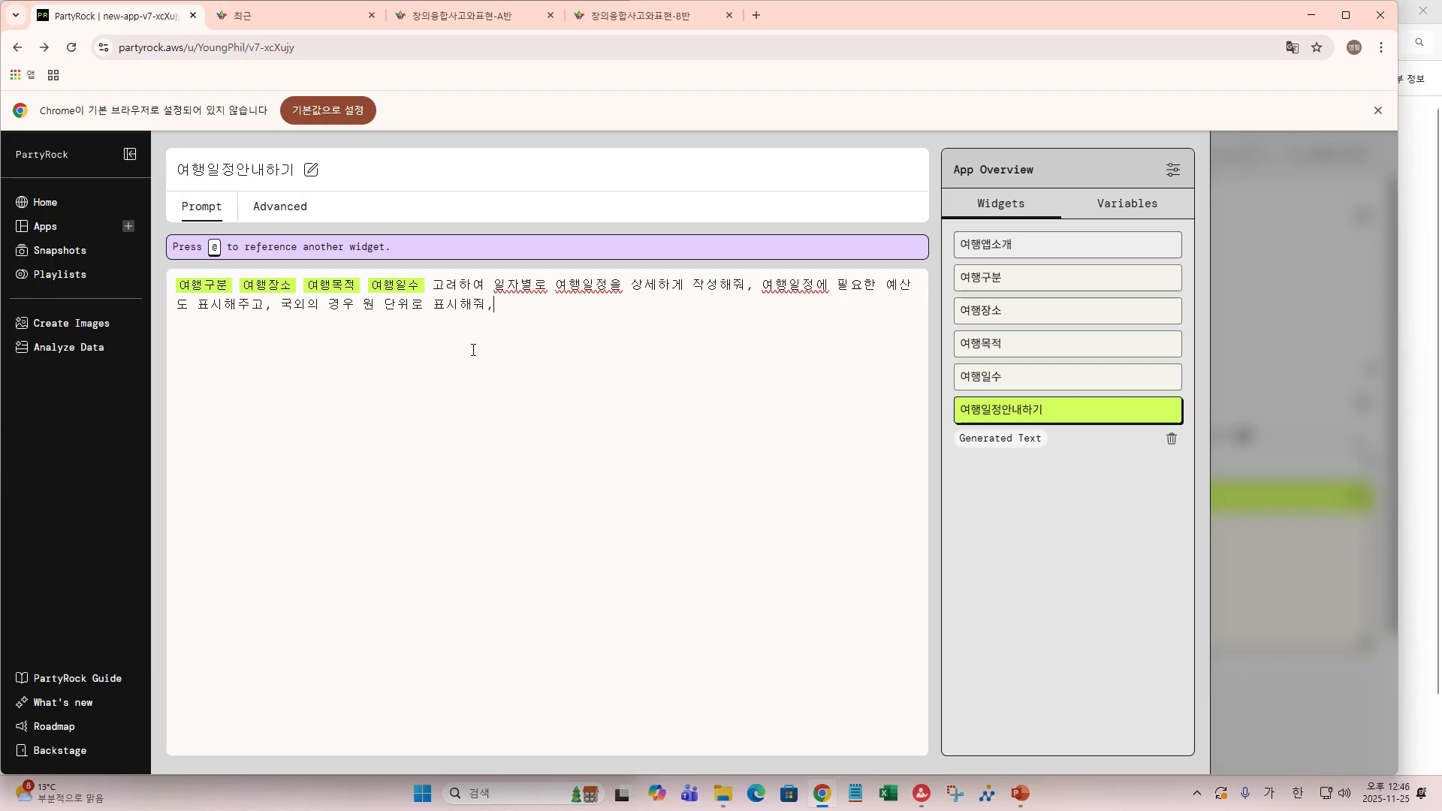
pyautogui.write(' 일')
pyautogui.press('BackSpace')
pyautogui.press('BackSpace')
pyautogui.press('BackSpace')
pyautogui.write('해당 ㅈ')
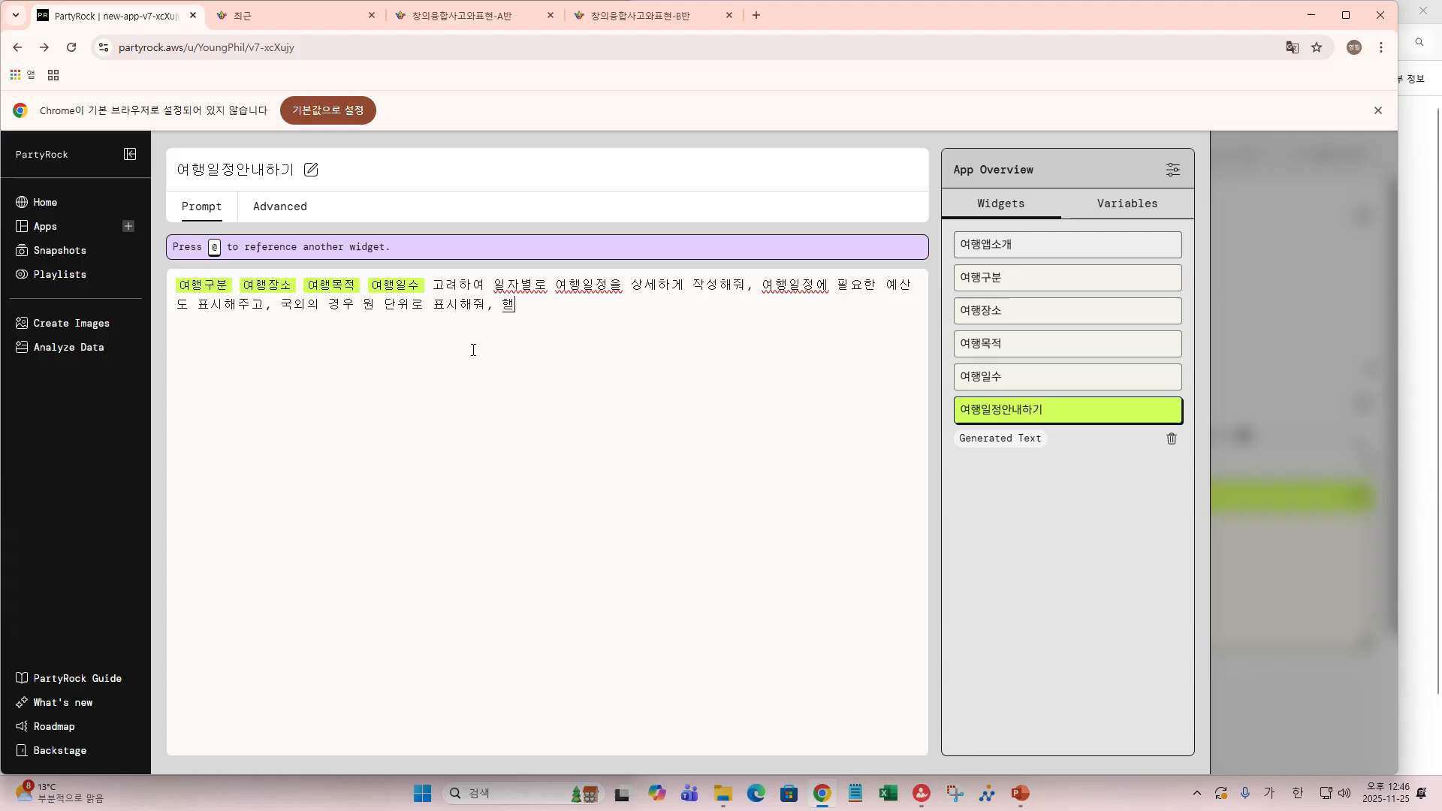
pyautogui.write('지역의')
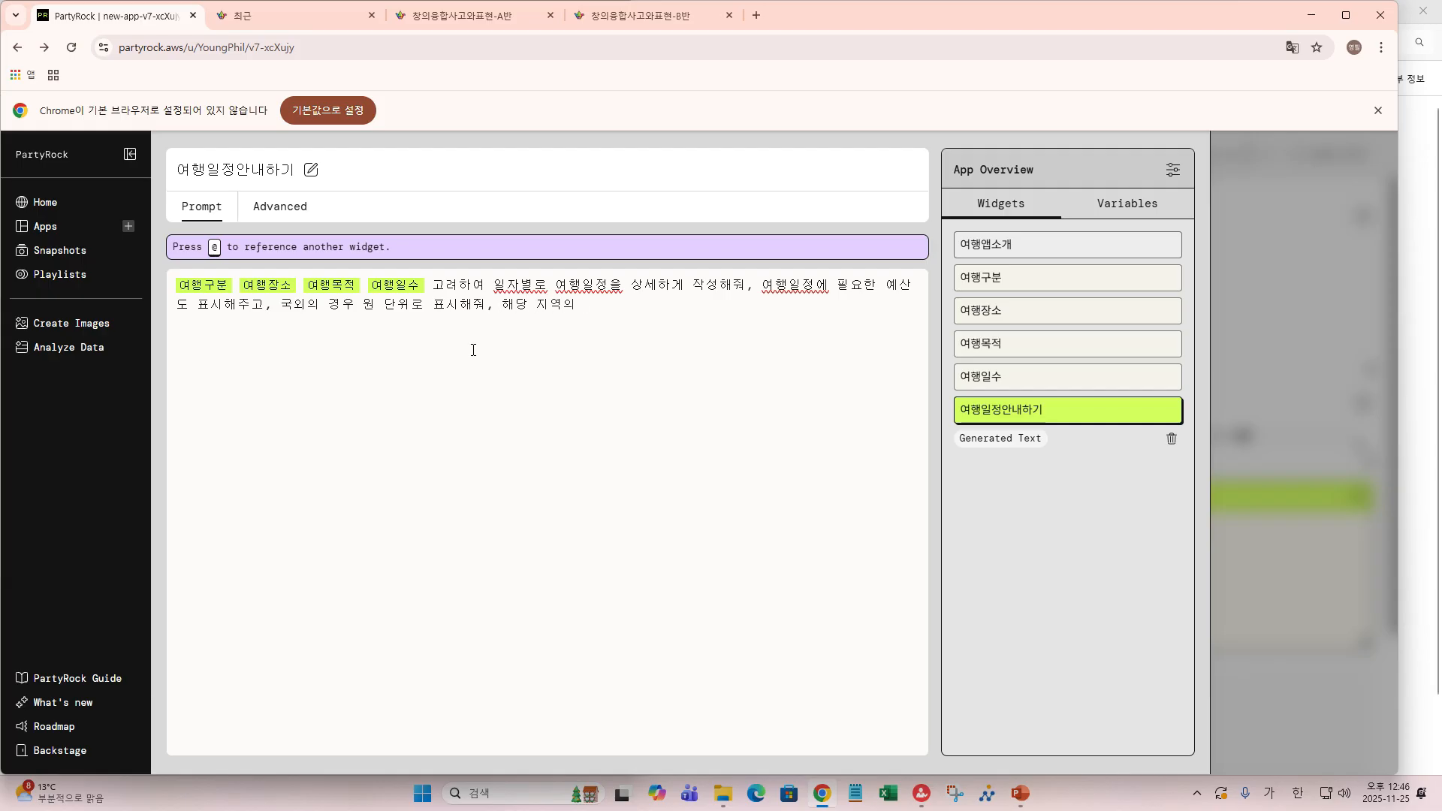
pyautogui.write('일ㅈ')
pyautogui.write('정의')
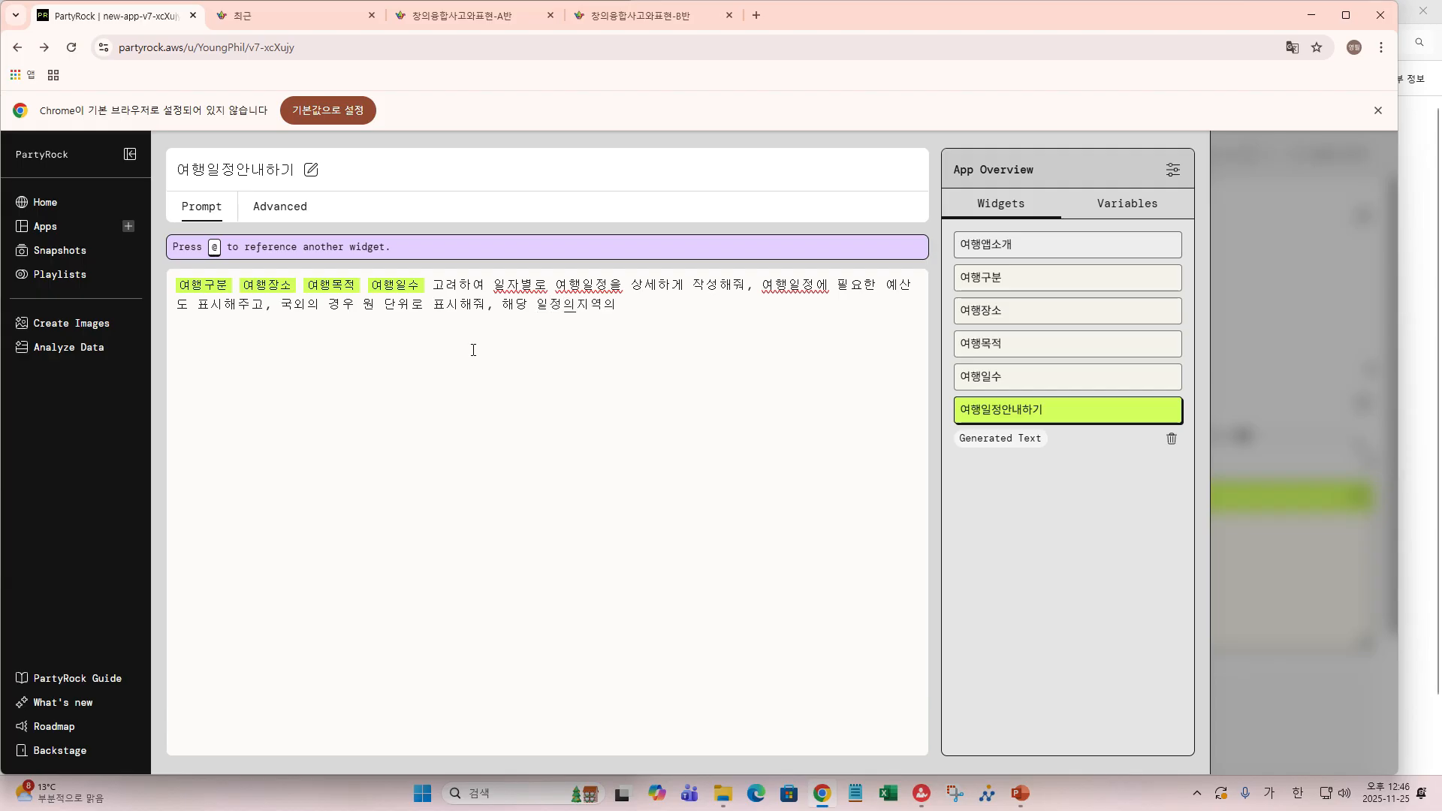
pyautogui.press('BackSpace')
pyautogui.press('BackSpace')
pyautogui.write('에 지역의 맛집')
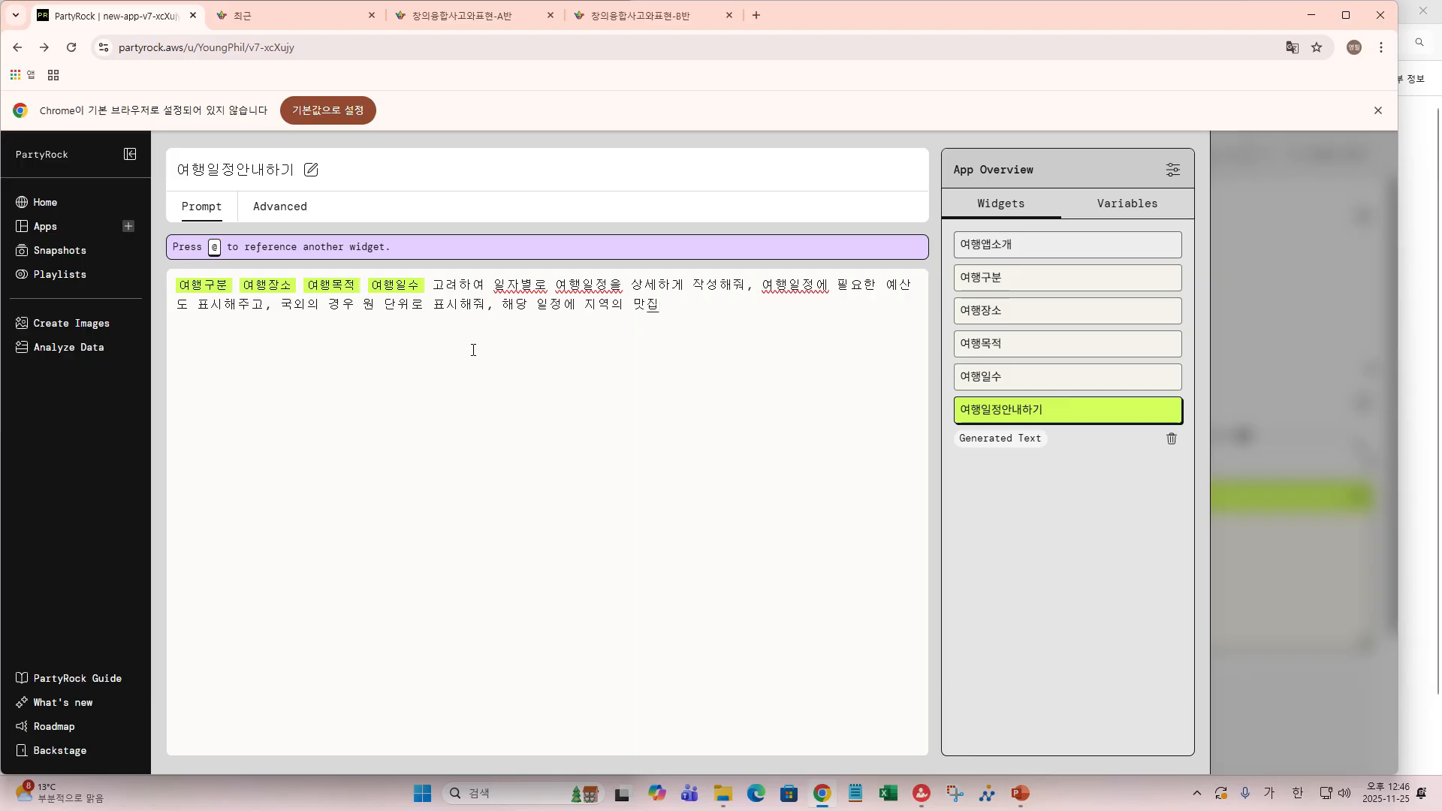
pyautogui.write('도 소개해줘')
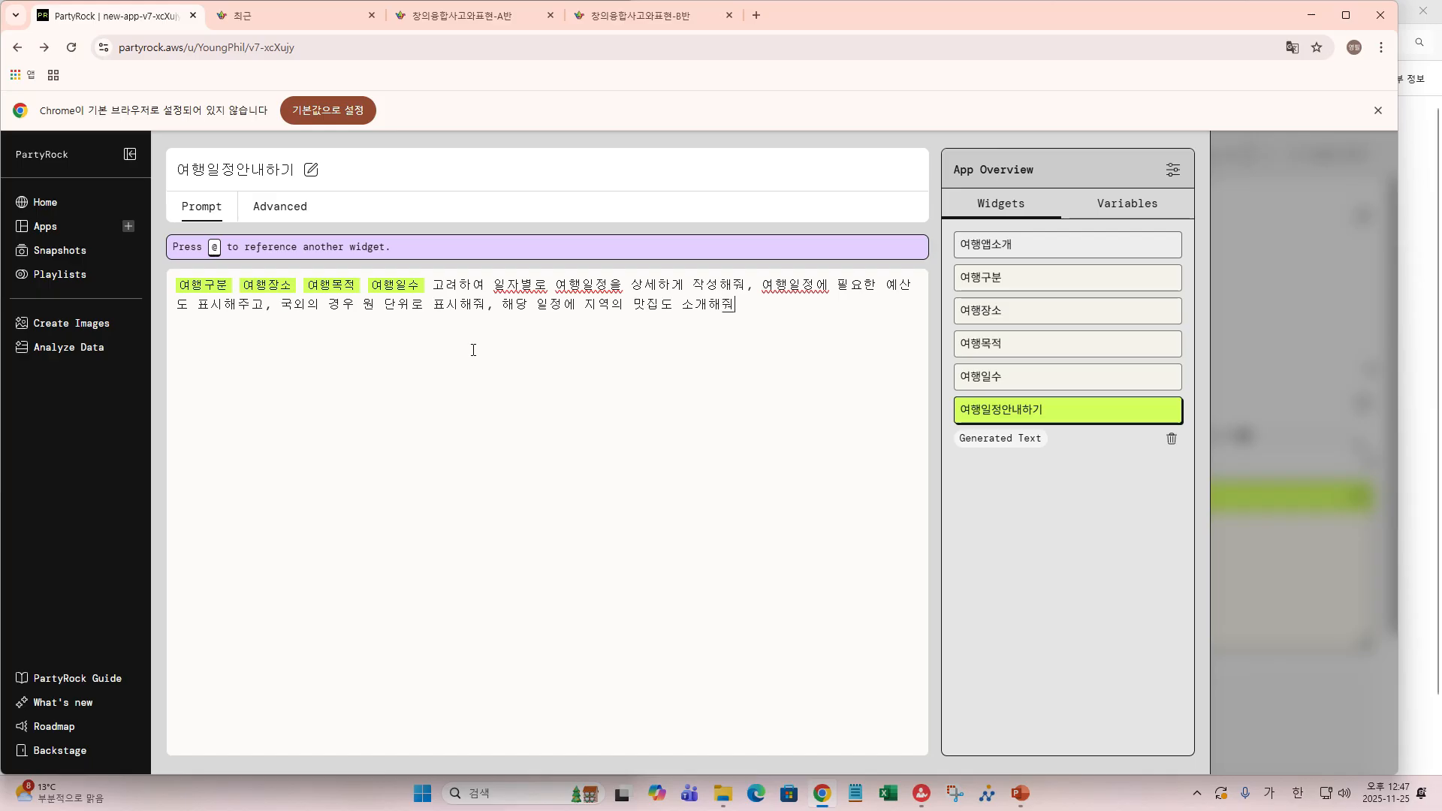
pyautogui.press('BackSpace')
pyautogui.press('BackSpace')
pyautogui.press('BackSpace')
pyautogui.press('BackSpace')
pyautogui.write('포함시켜줘,')
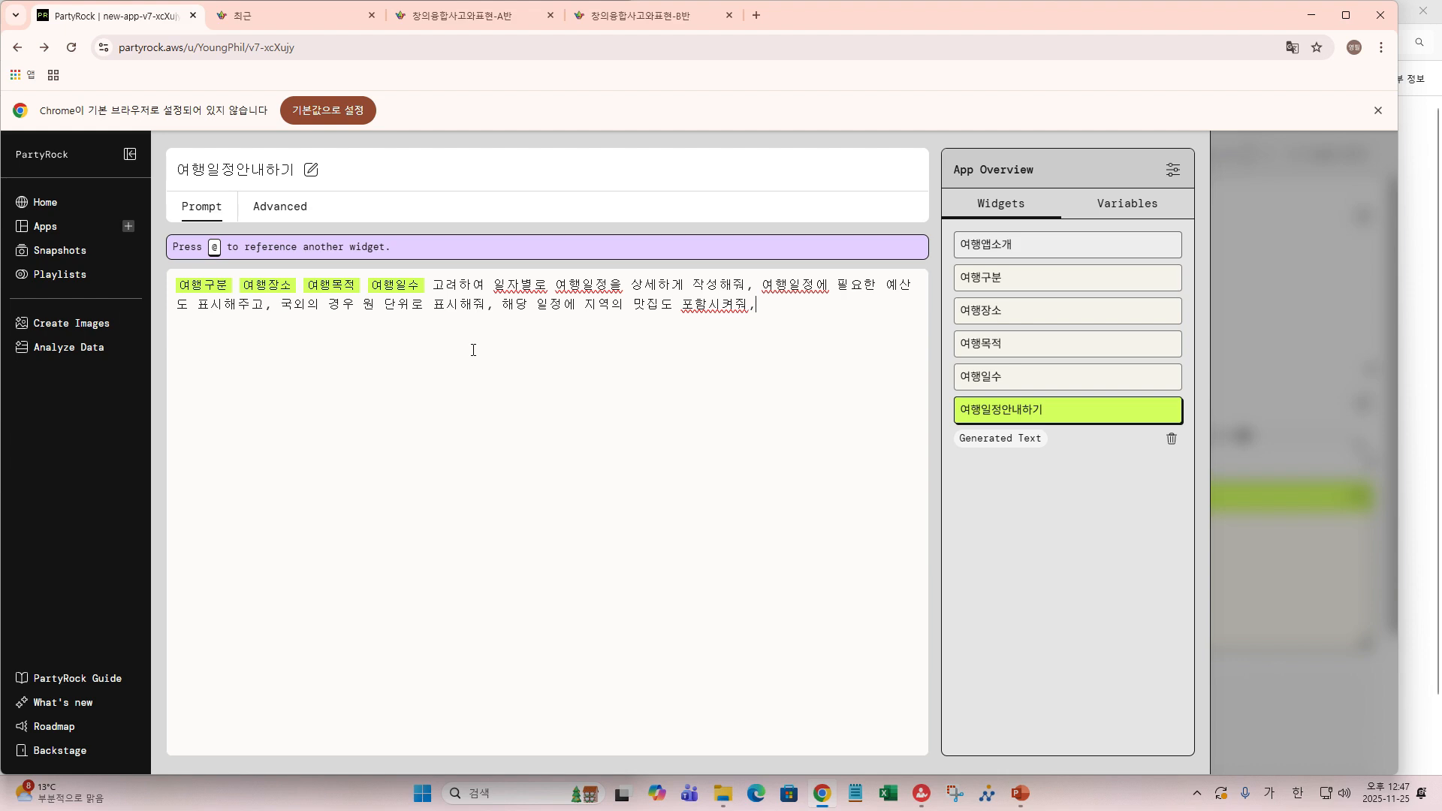
# - Add requests to factor in transport and admission fees and summarize the whole trip's budget
pyautogui.write('일ㅈ')
pyautogui.write('정에 필ㅇ')
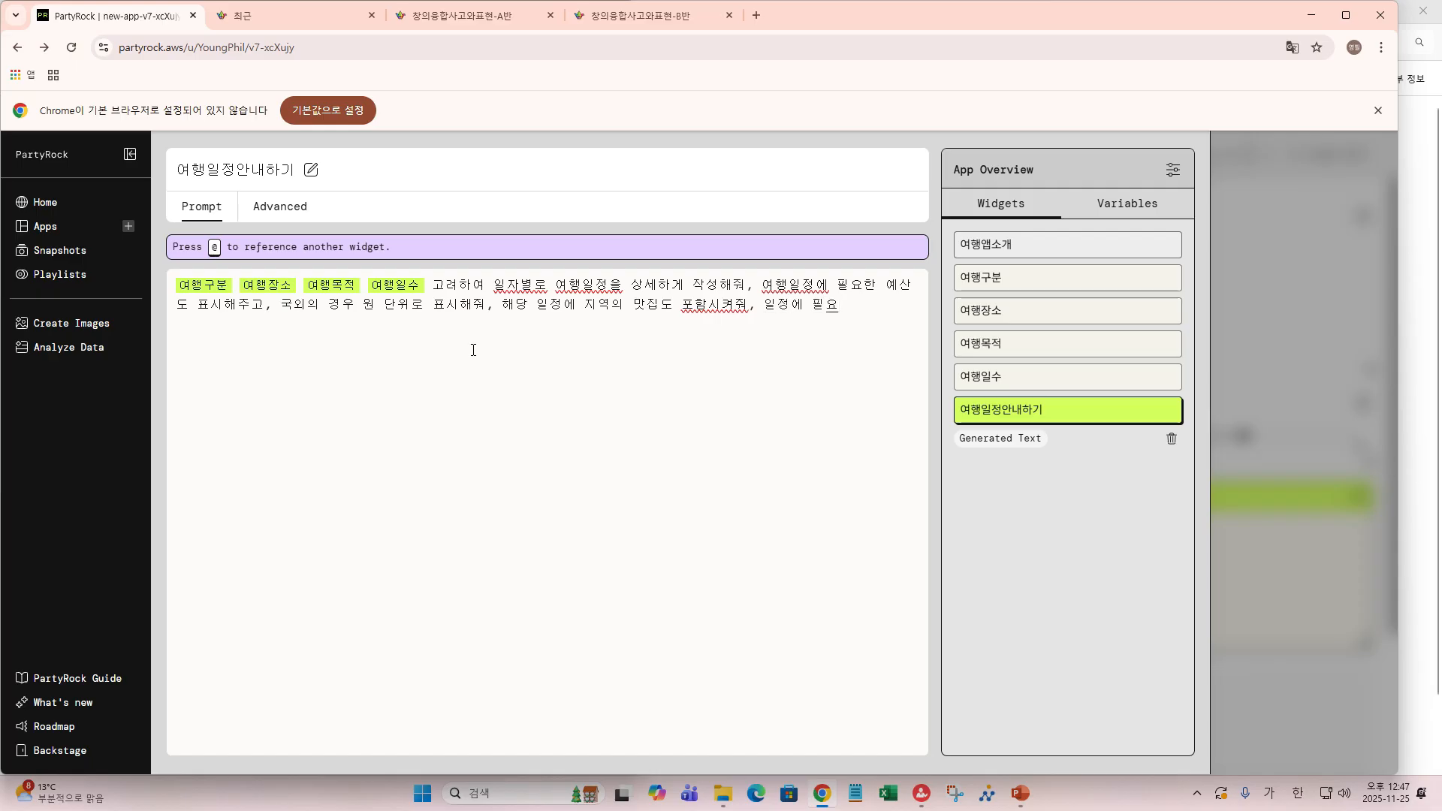
pyautogui.write('하ㄴ ')
pyautogui.write('교')
pyautogui.write('통')
pyautogui.write('수단이나')
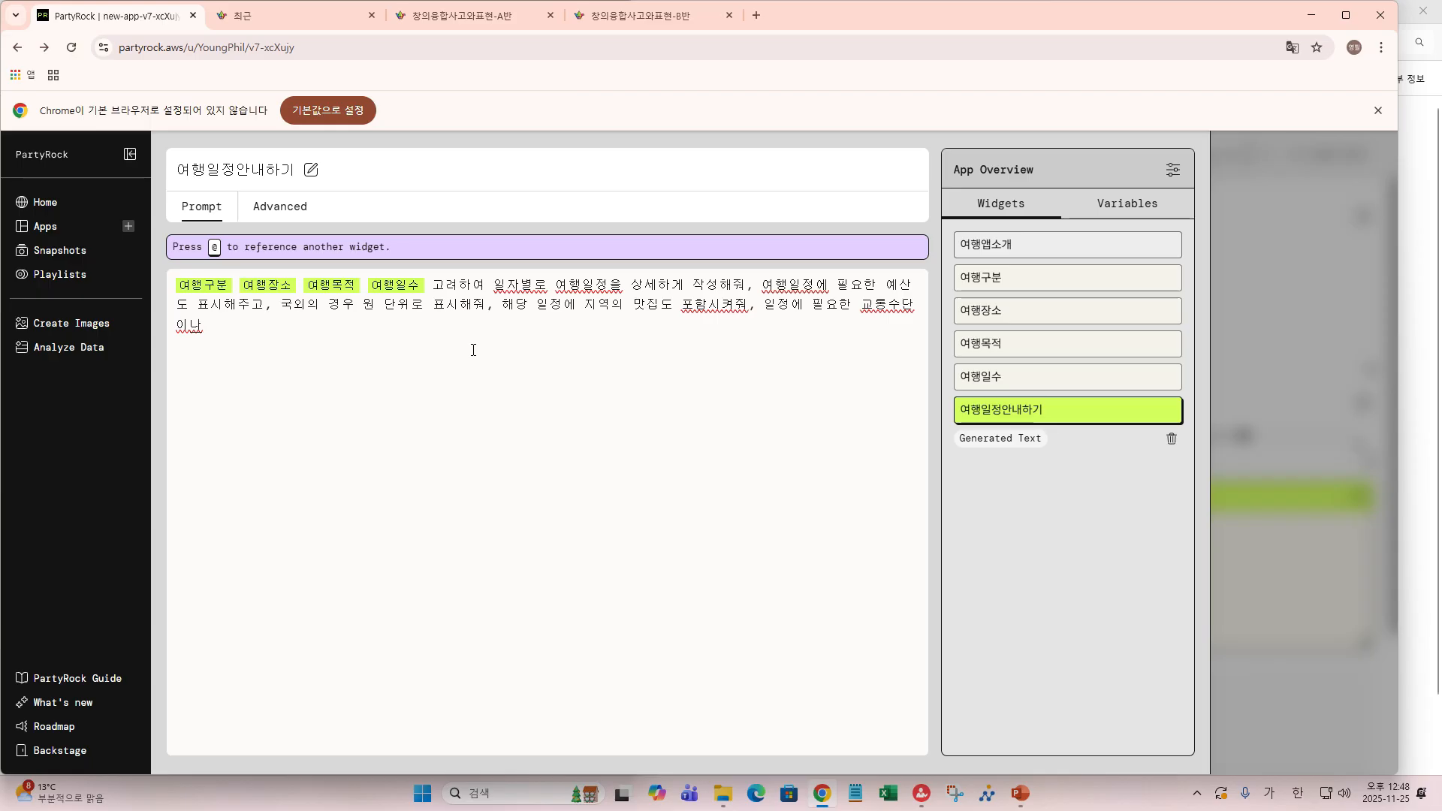
pyautogui.write('ㅇ장ㄹㅛ')
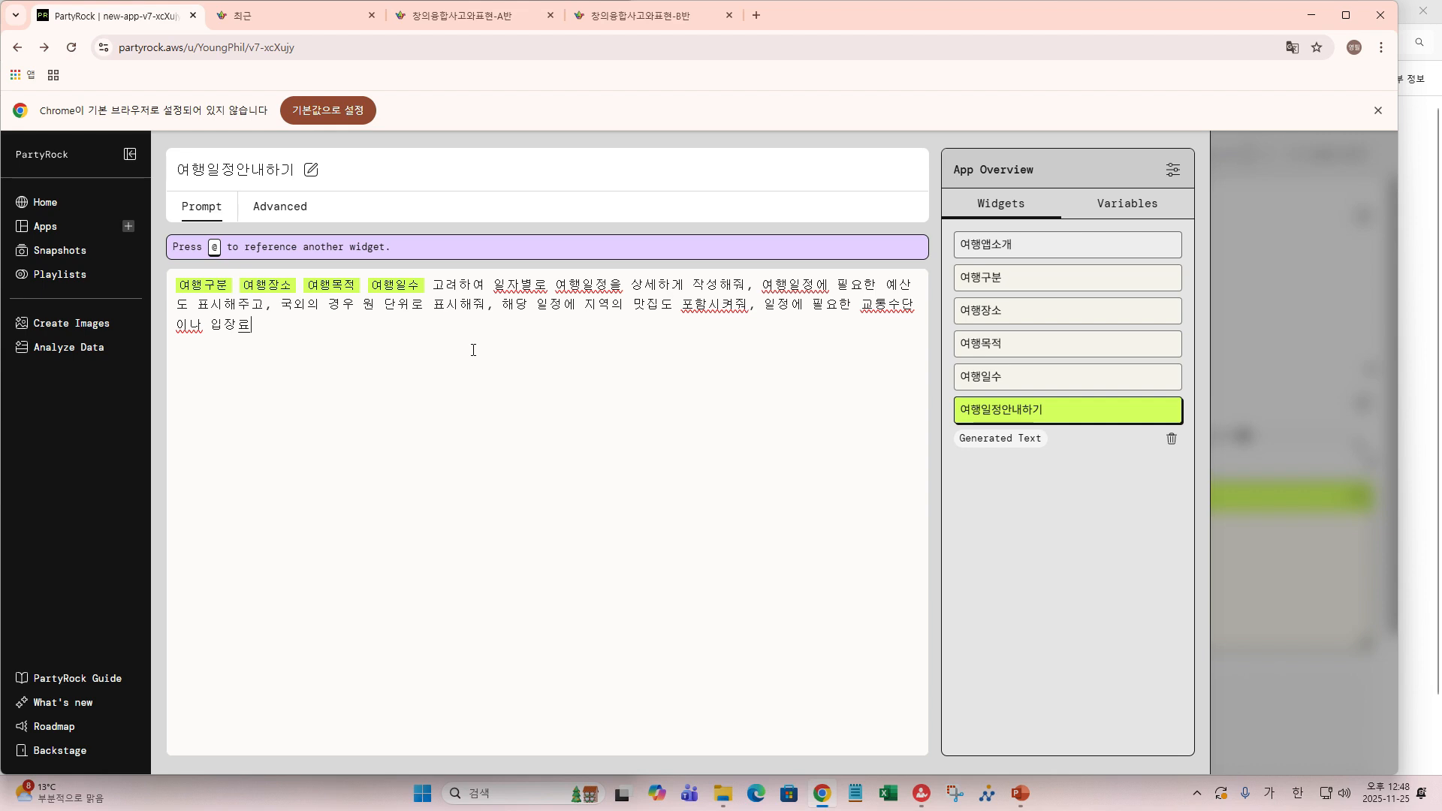
pyautogui.write('도')
pyautogui.write(' ㄱ')
pyautogui.write('ㅗ려해')
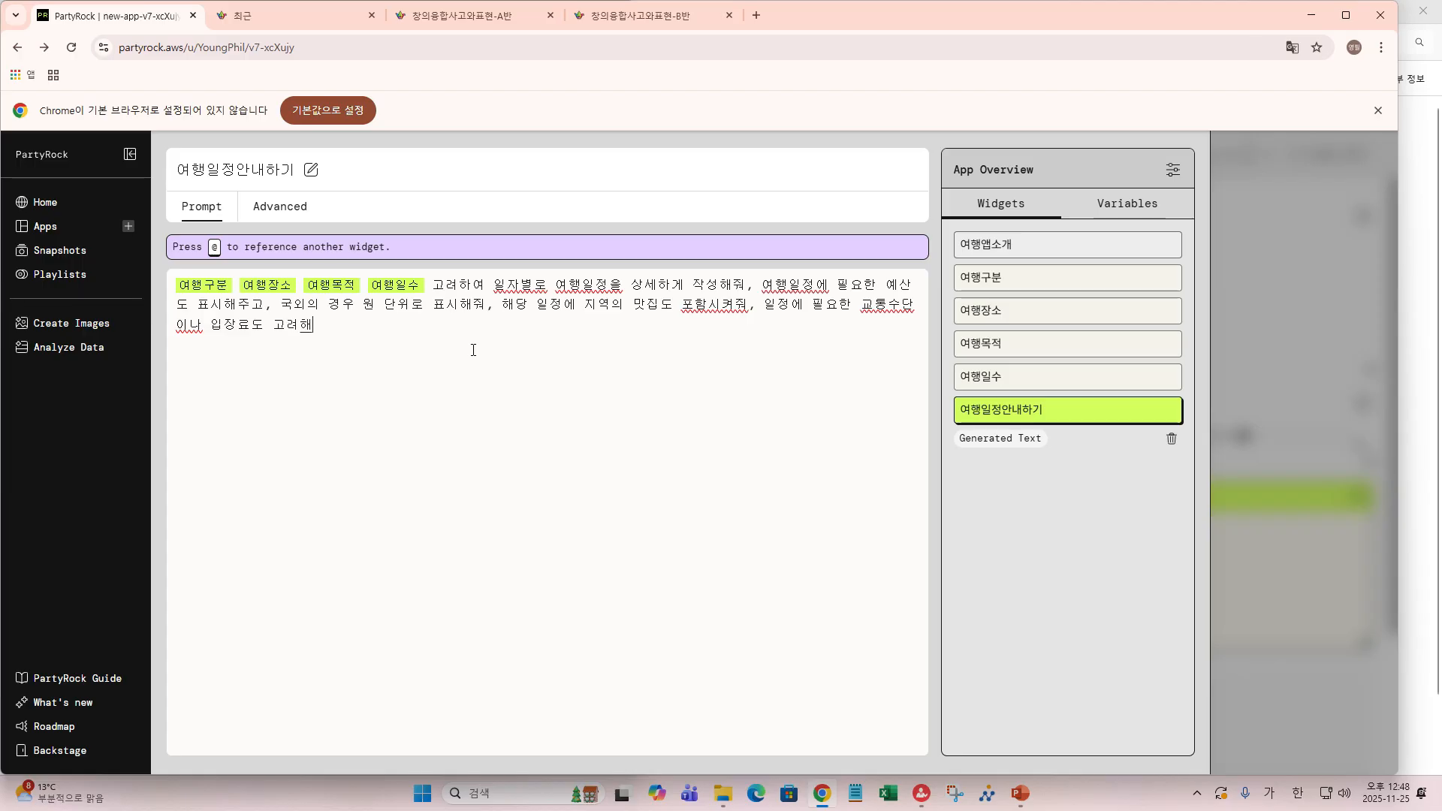
pyautogui.write('줘,')
pyautogui.write('전체')
pyautogui.write('일저')
pyautogui.write('정에 델')
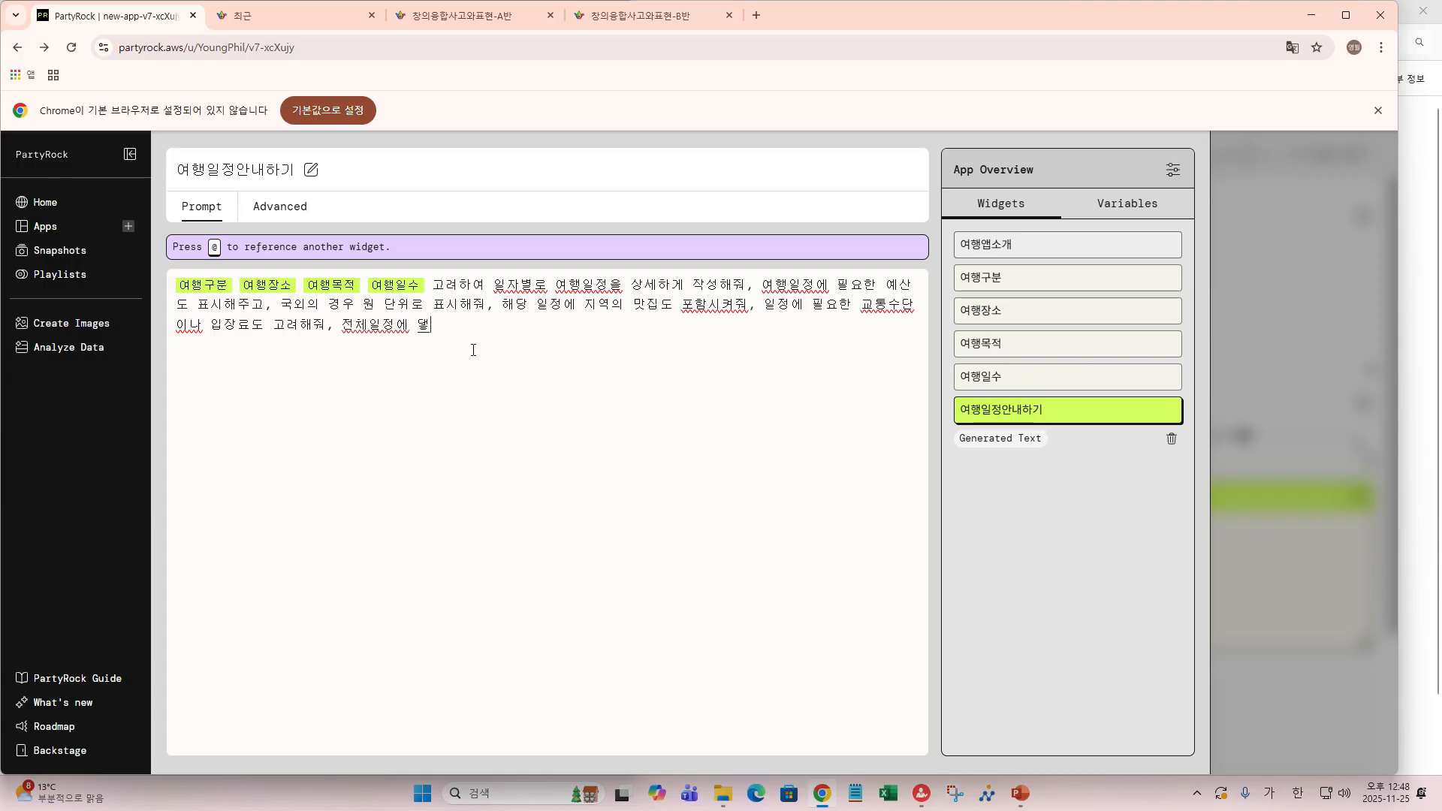
pyautogui.press('BackSpace')
pyautogui.write('대한 으')
pyautogui.write('산을')
pyautogui.write(' 요약')
pyautogui.write('해줘')
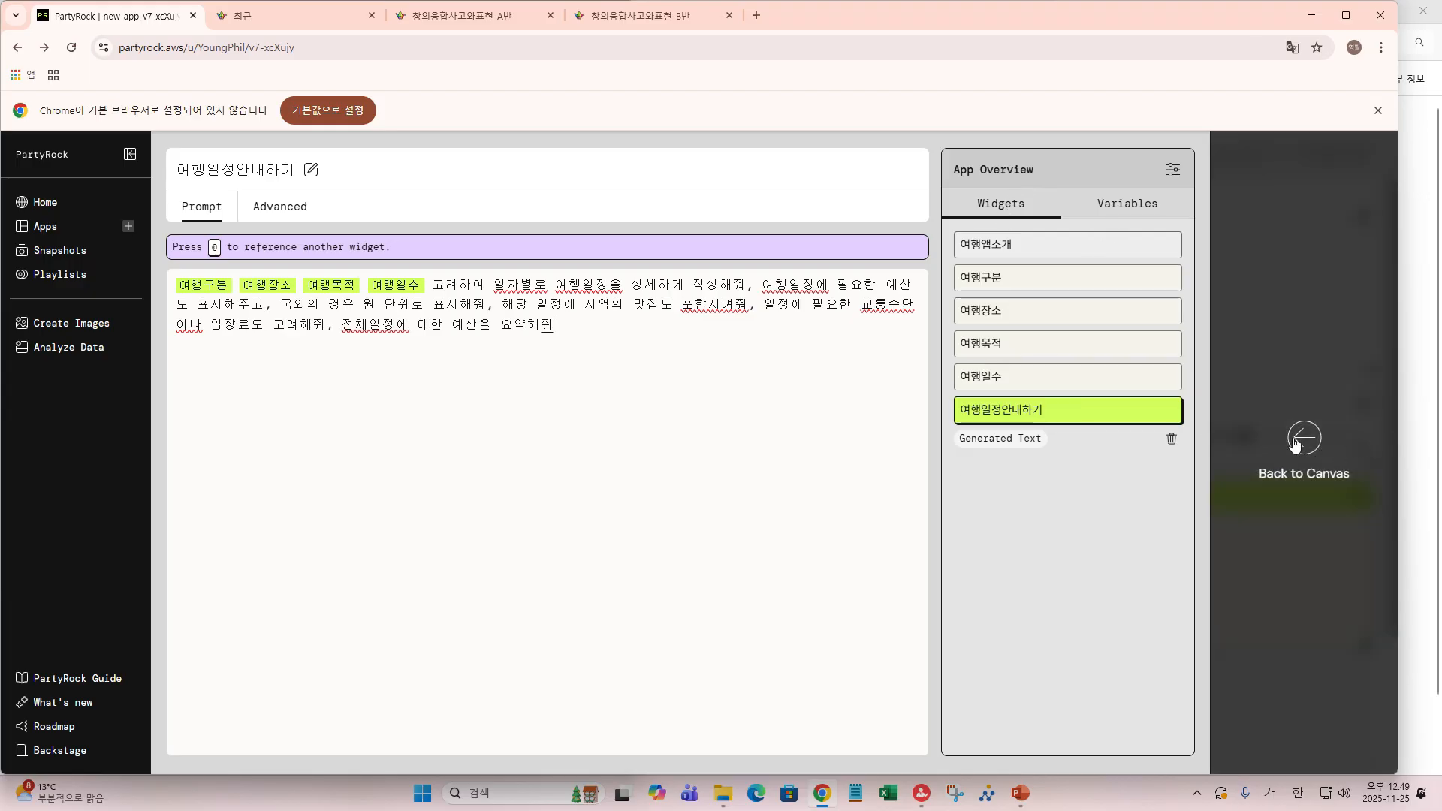
# - Back on the canvas, resize the 여행일정안내하기 output widget and start creating a new widget
pyautogui.click(1304, 439)
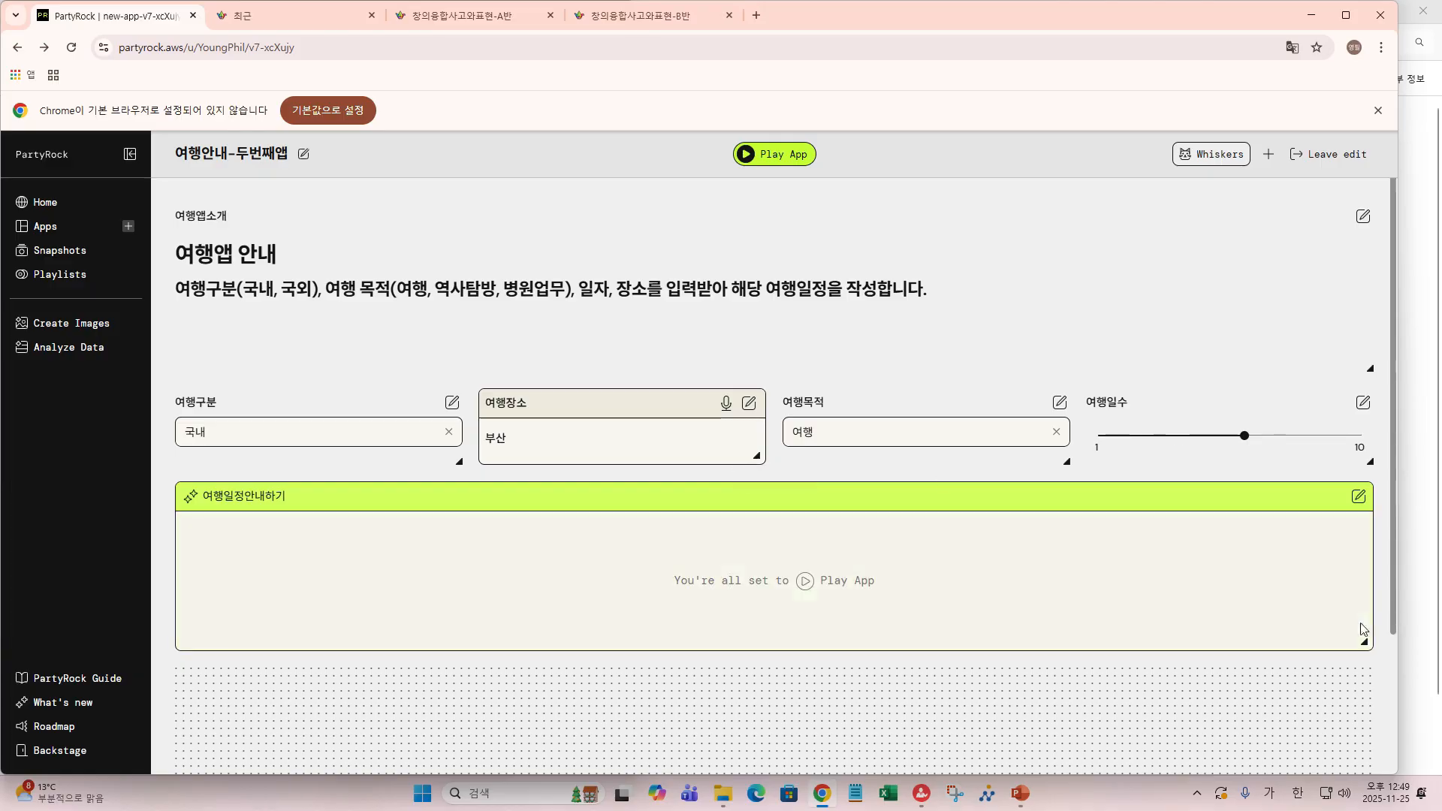
pyautogui.scroll(-3, 1358, 706)
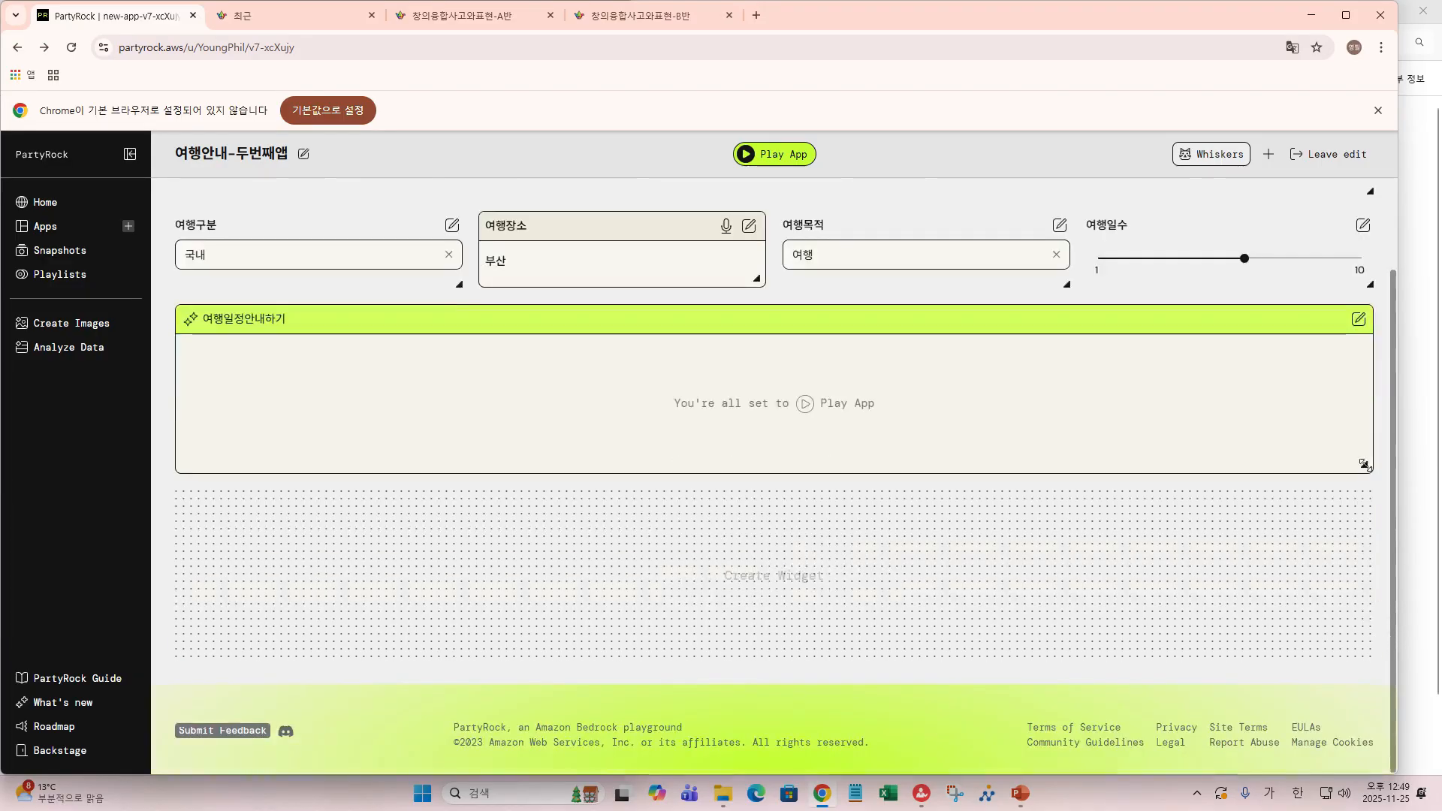
pyautogui.moveTo(1365, 466); pyautogui.dragTo(872, 802)
pyautogui.scroll(-2, 939, 639)
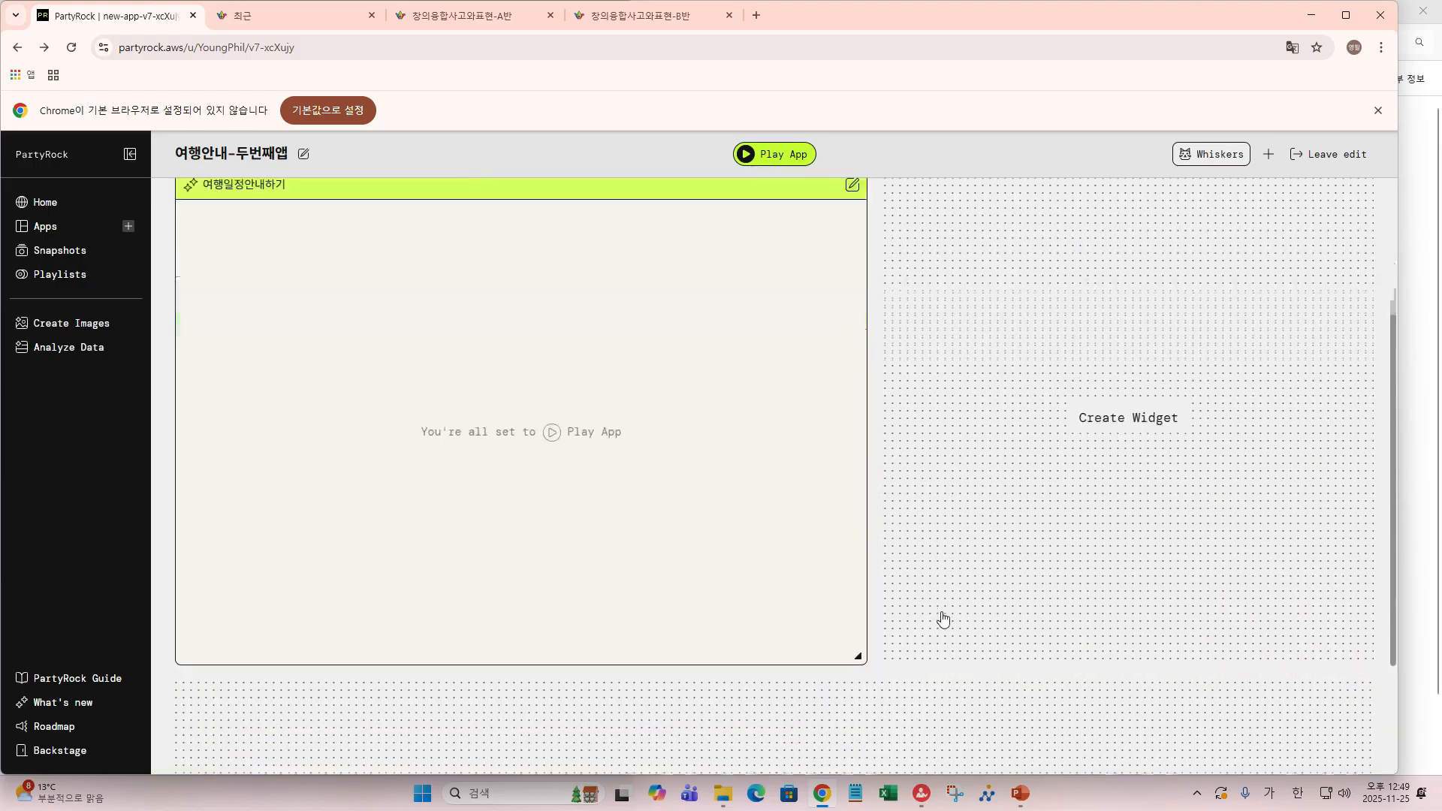
pyautogui.moveTo(857, 640); pyautogui.dragTo(855, 785)
pyautogui.scroll(4, 909, 570)
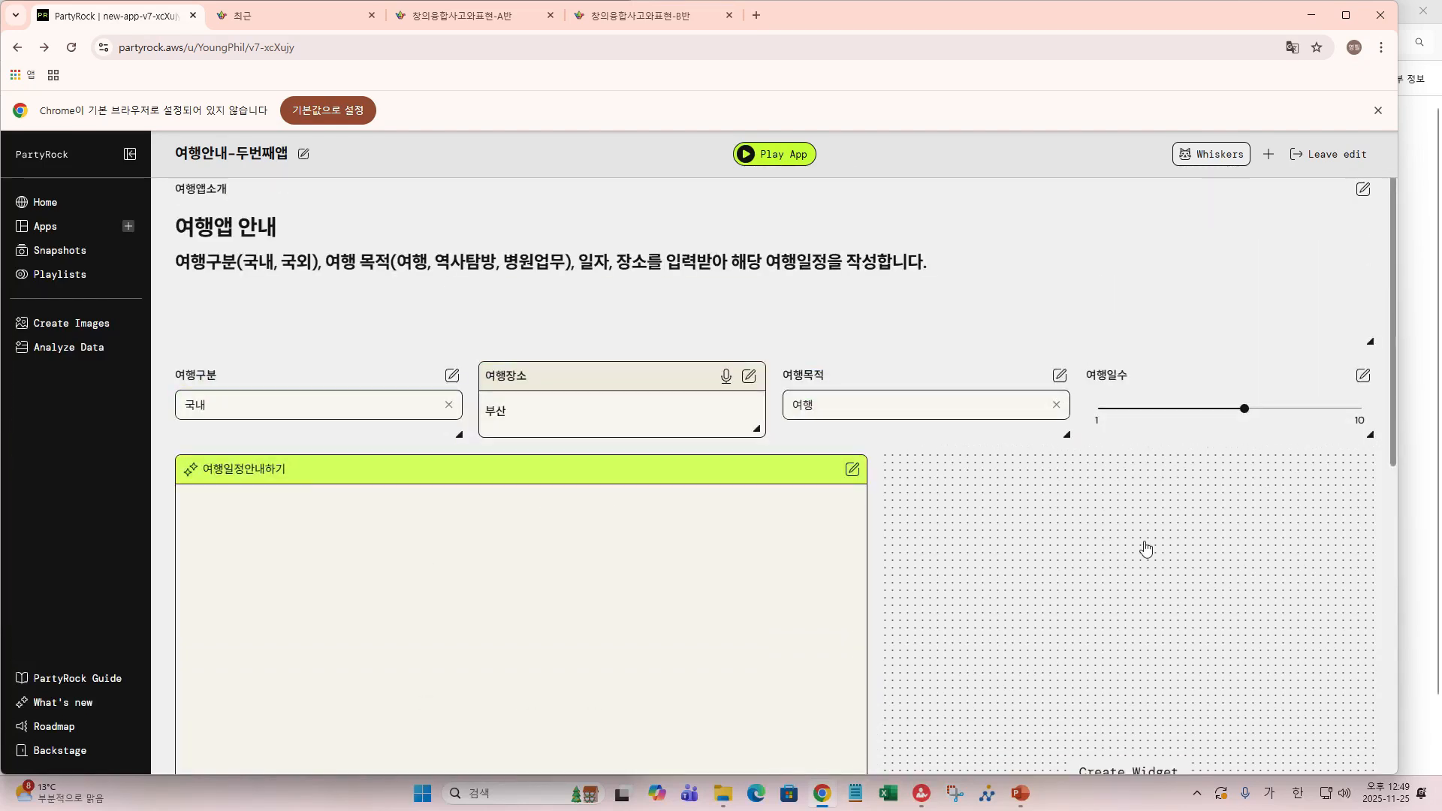
pyautogui.scroll(-5, 1147, 567)
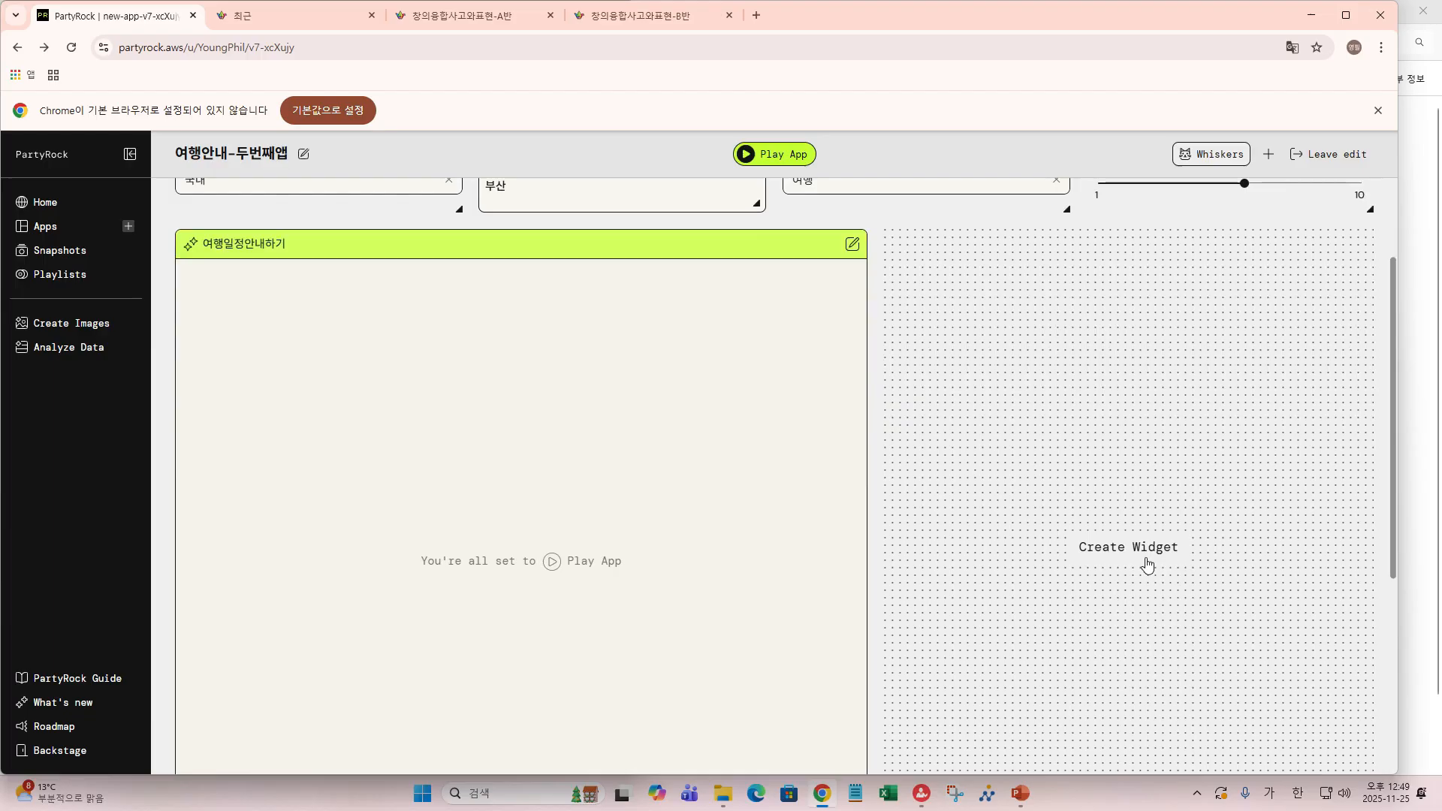
pyautogui.click(1129, 398)
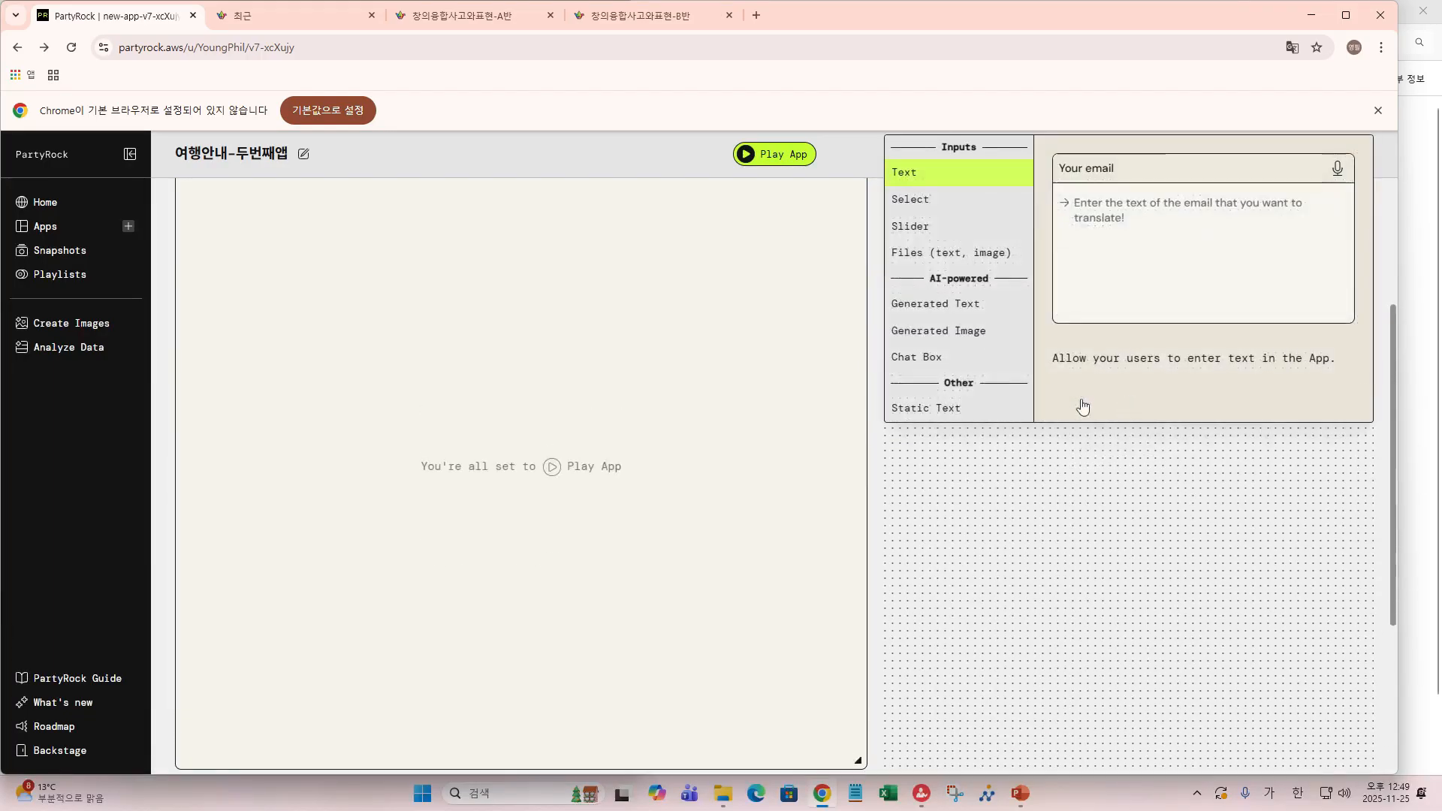
# - Add a Generated Image widget named 여행대표 그림 and delete its default 'An image of 여행구분' prompt
pyautogui.click(925, 335)
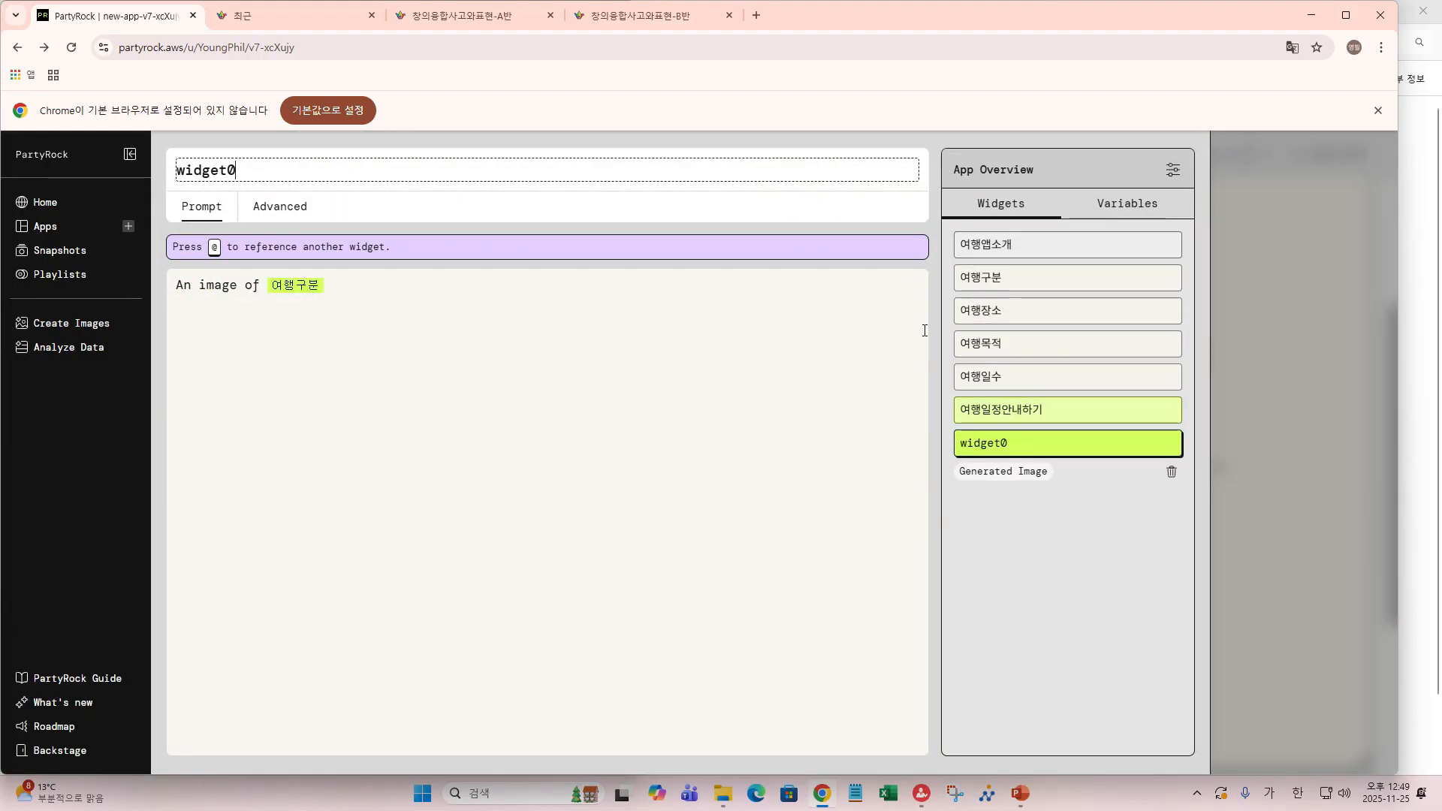
pyautogui.doubleClick(239, 172)
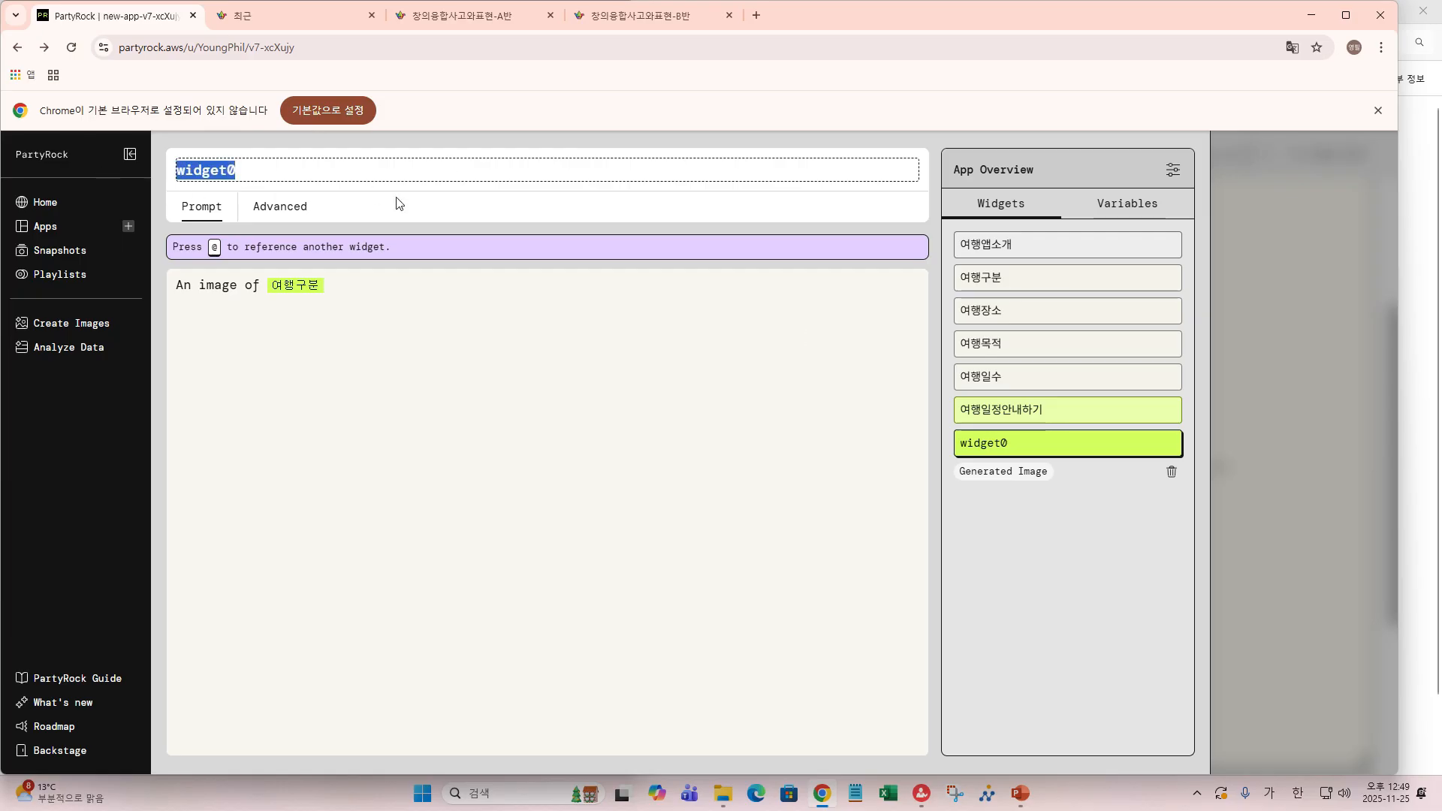
pyautogui.write('여해')
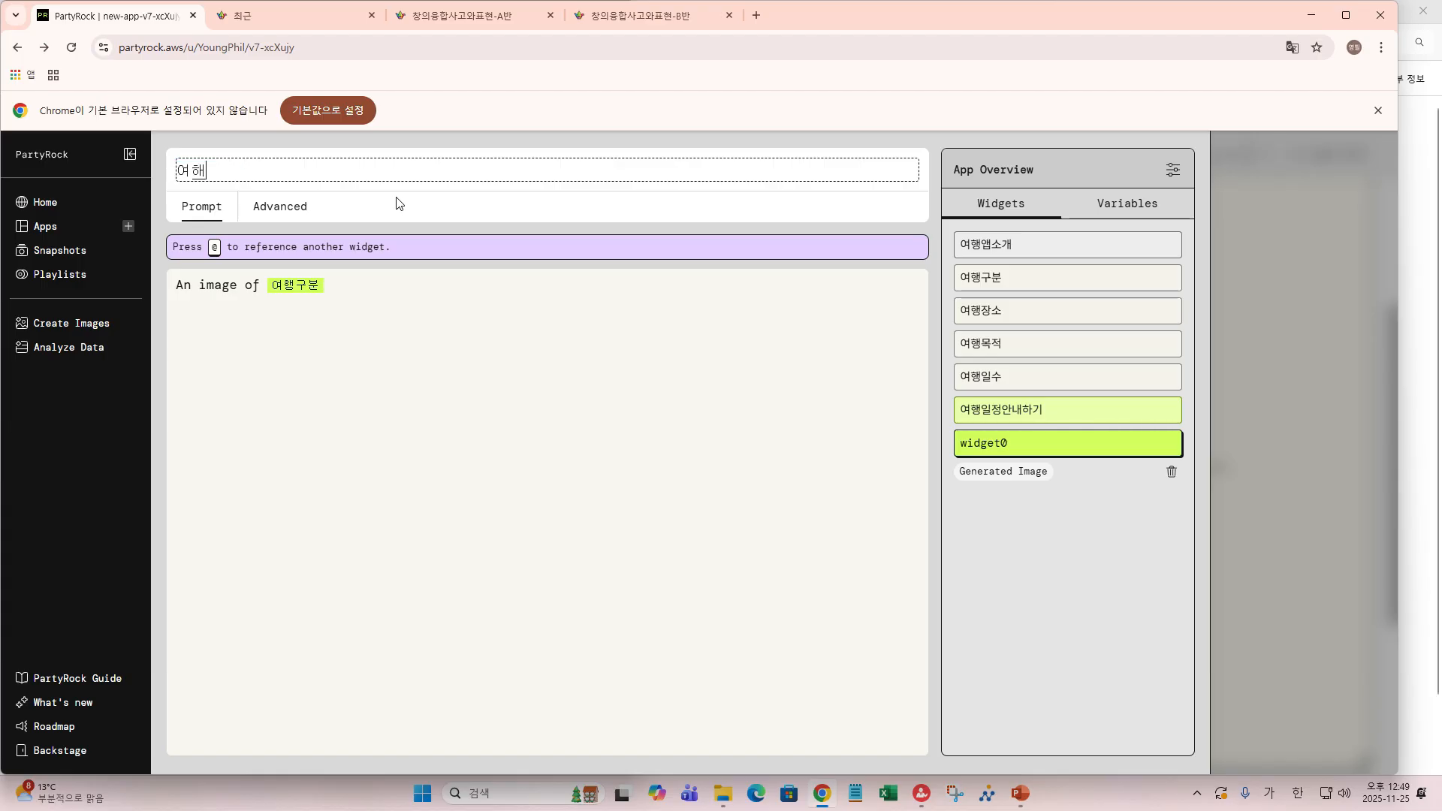
pyautogui.write('행대표 그림')
pyautogui.click(191, 286)
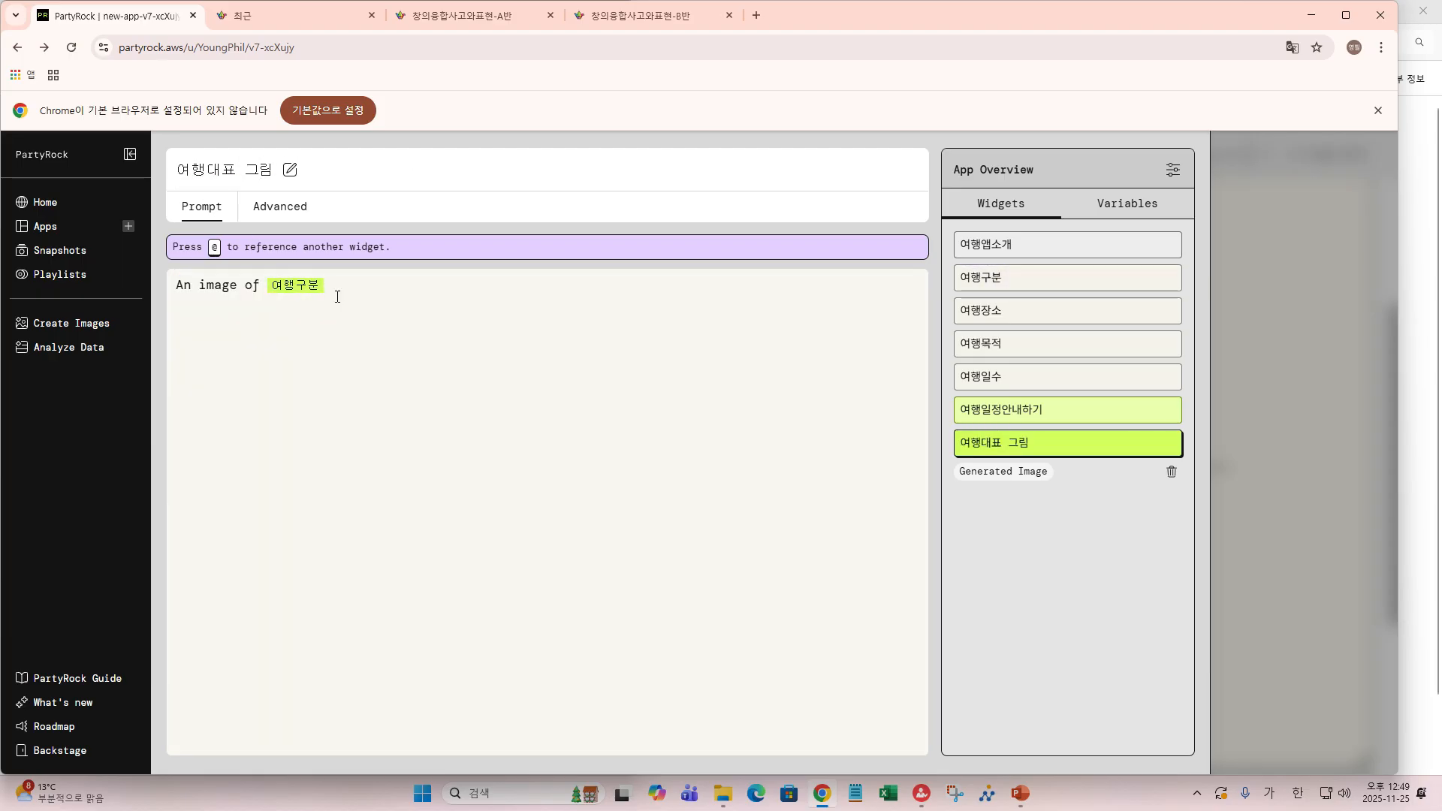
pyautogui.moveTo(175, 285); pyautogui.dragTo(367, 286)
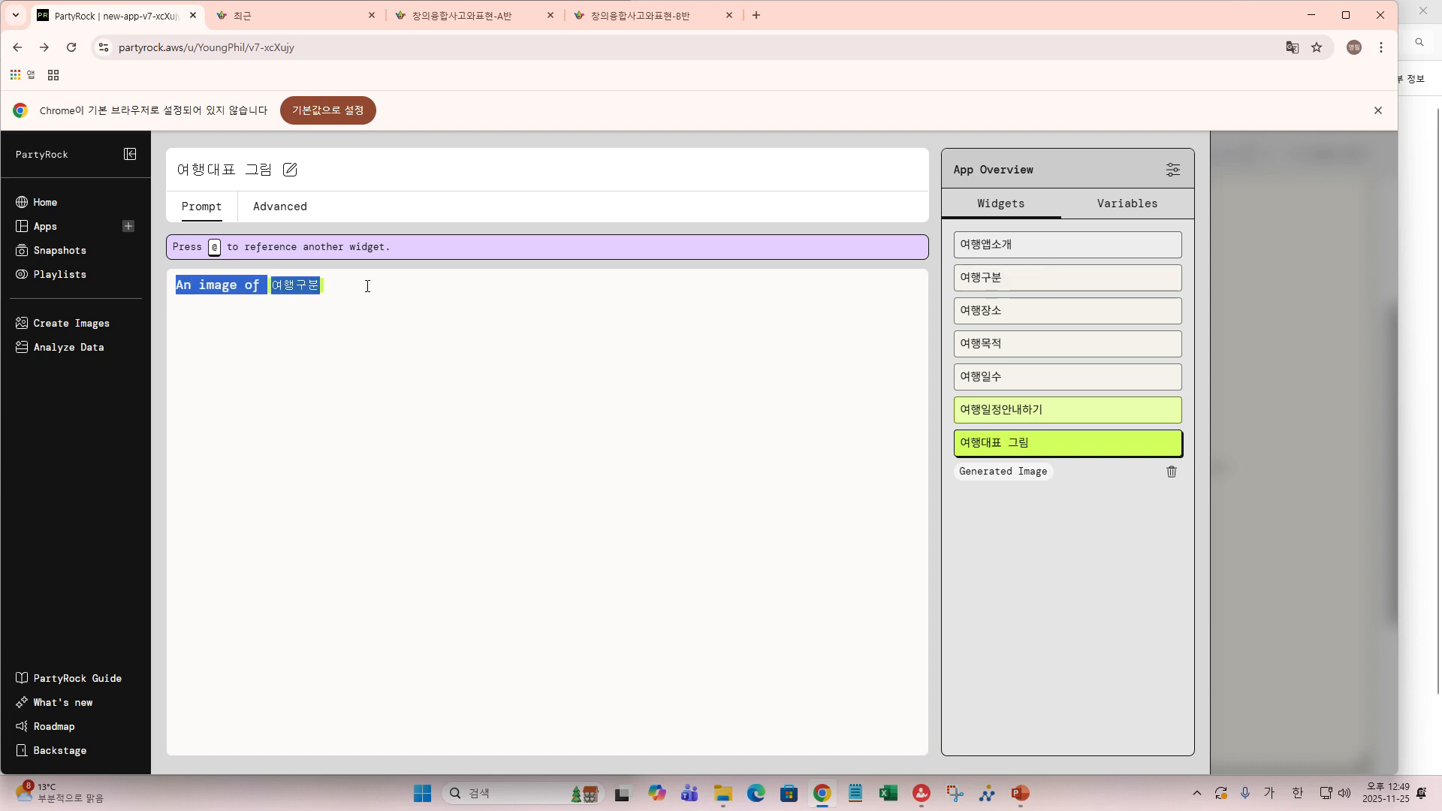
pyautogui.press('BackSpace')
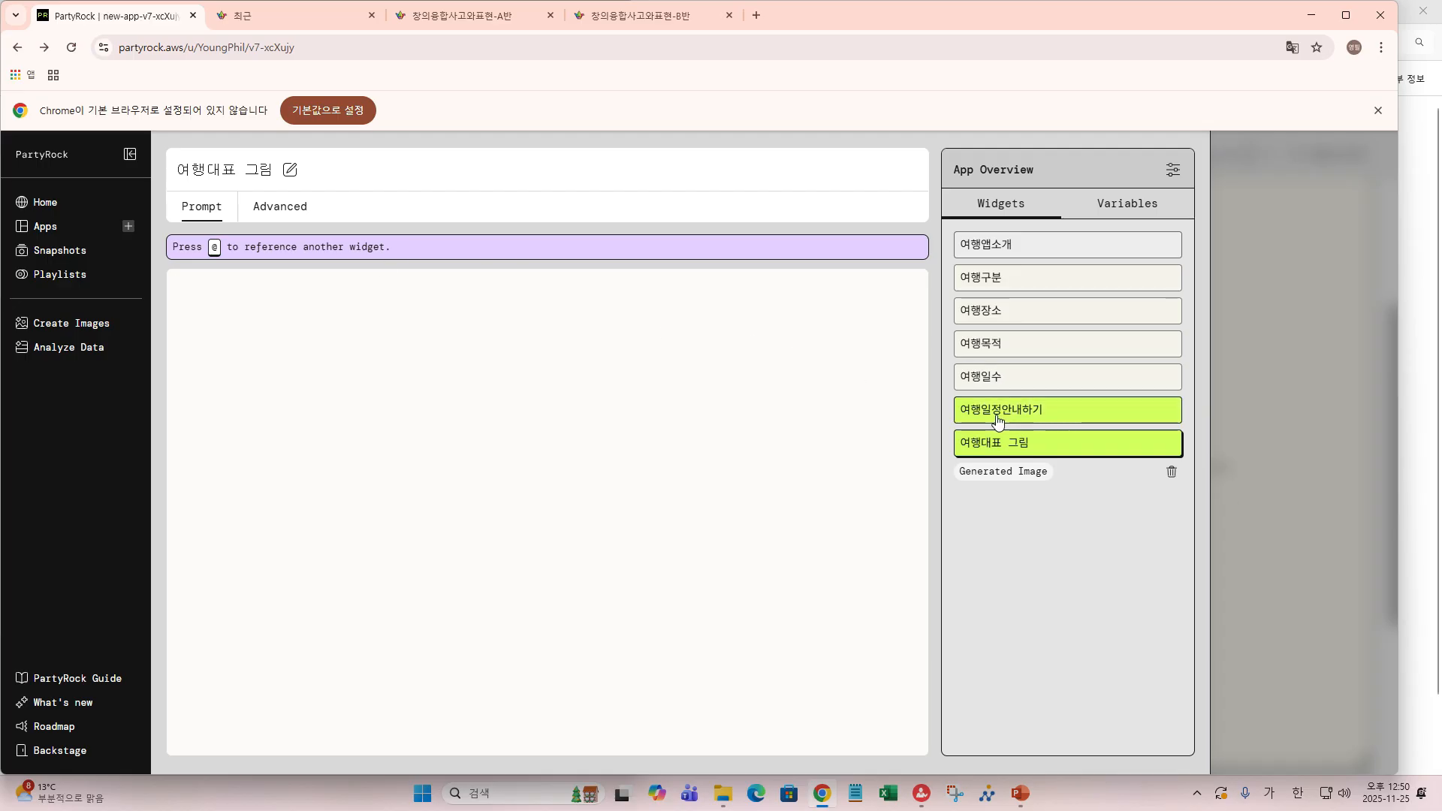
pyautogui.click(217, 289)
pyautogui.write('@')
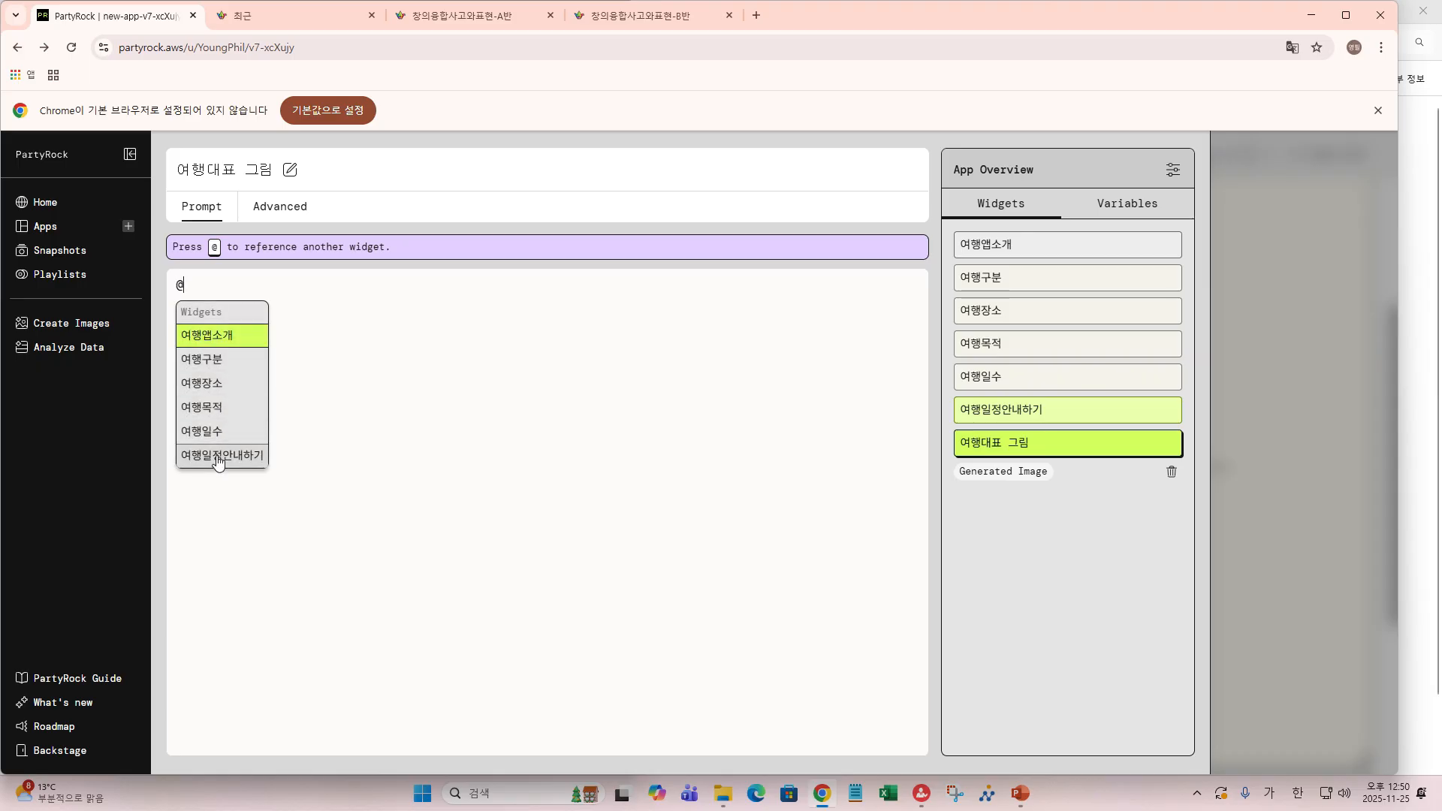
pyautogui.click(218, 456)
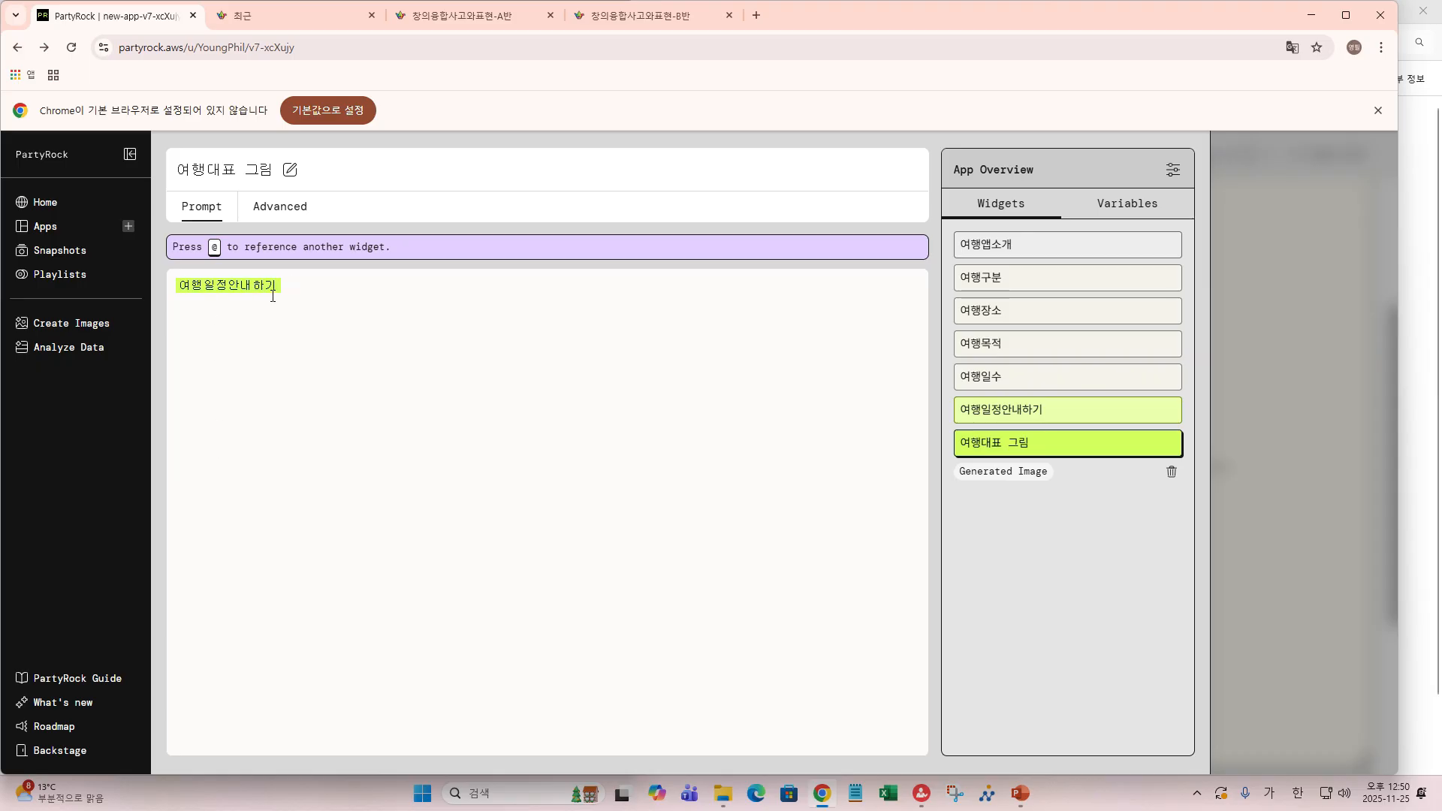
pyautogui.write('에서')
pyautogui.write('대표')
pyautogui.write('할마')
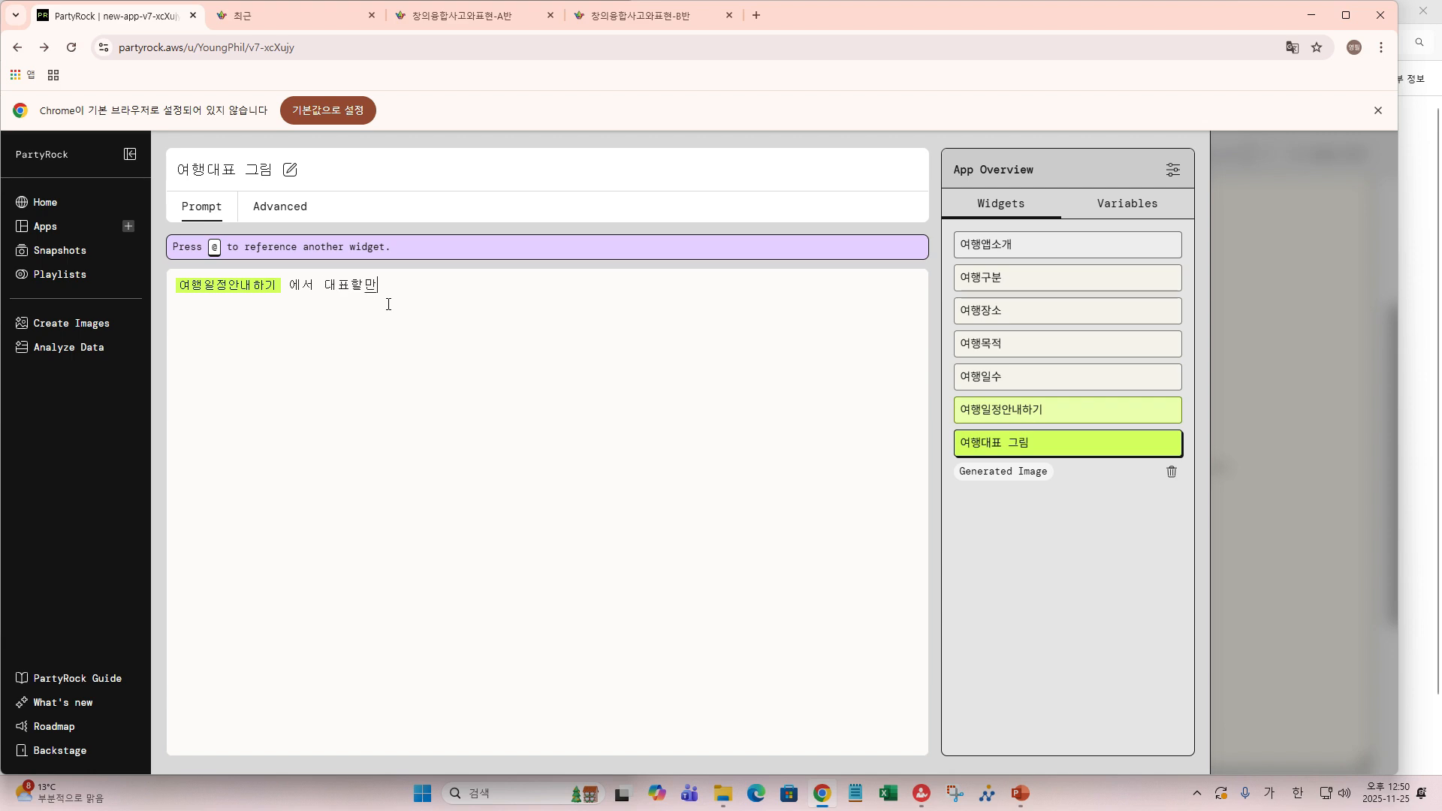
pyautogui.write('한')
pyautogui.write(' 그리')
pyautogui.write('을 그려')
pyautogui.write('줘,')
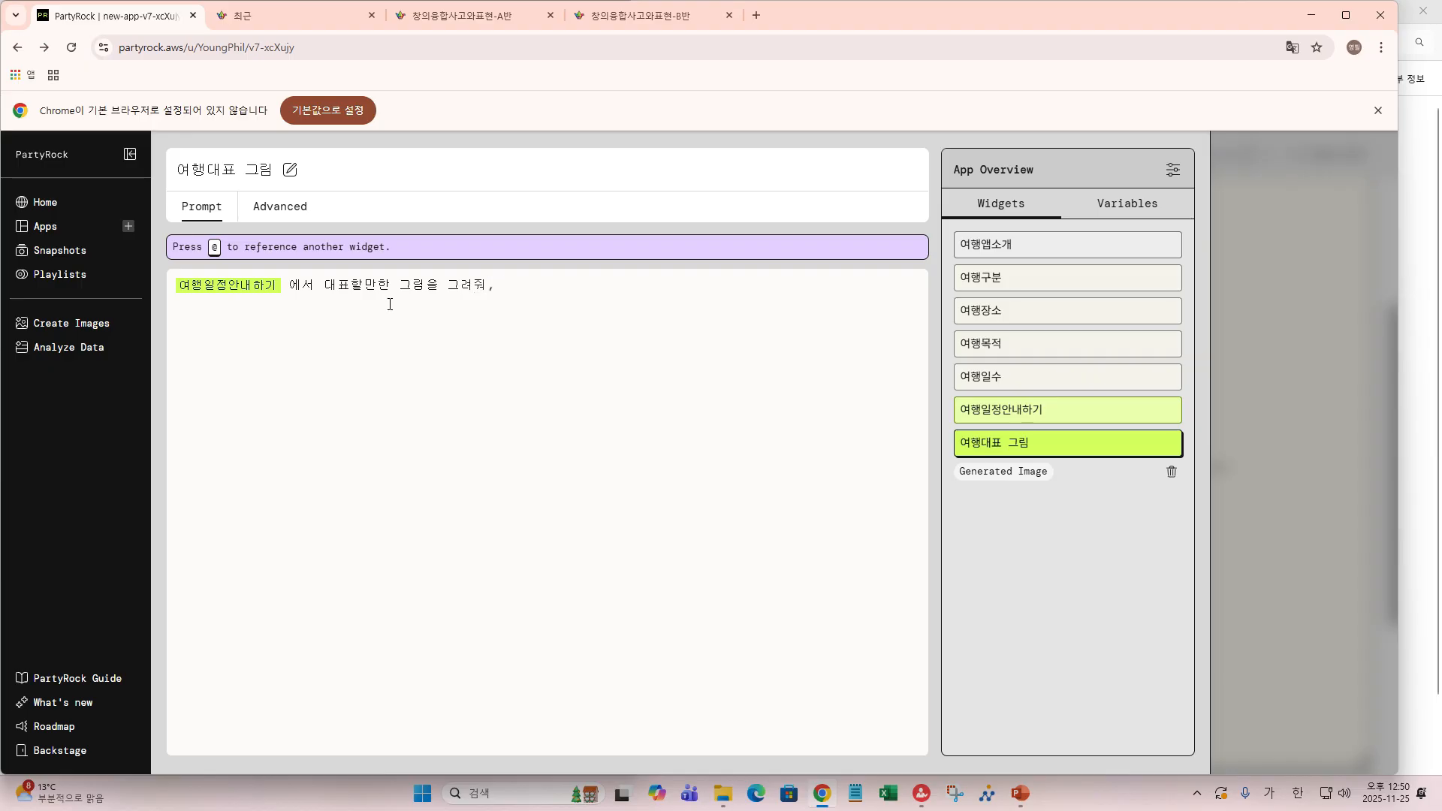
# - Add that any people shown should be Koreans in their 20s–30s in 여행복차림 travel outfits
pyautogui.write('만약에')
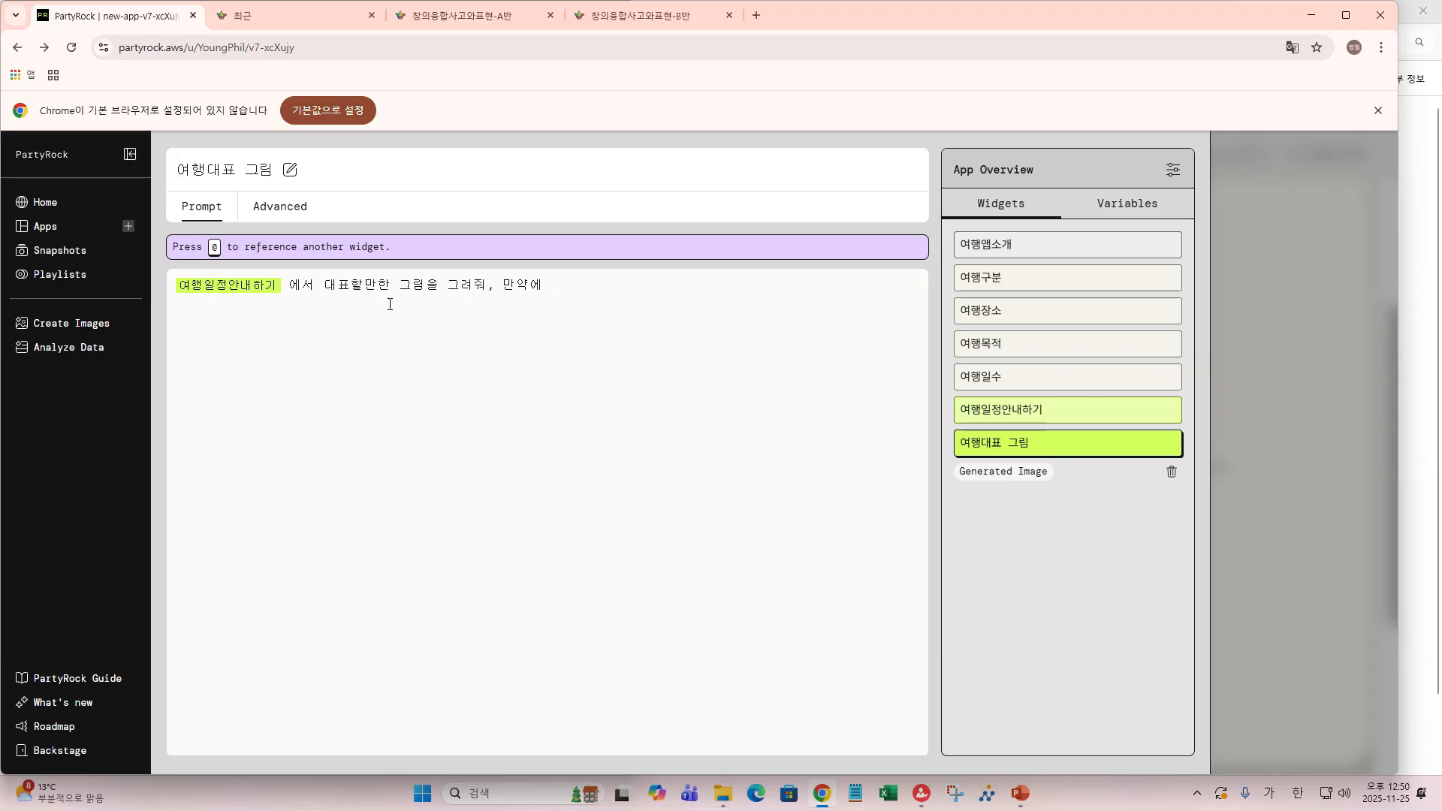
pyautogui.write('그')
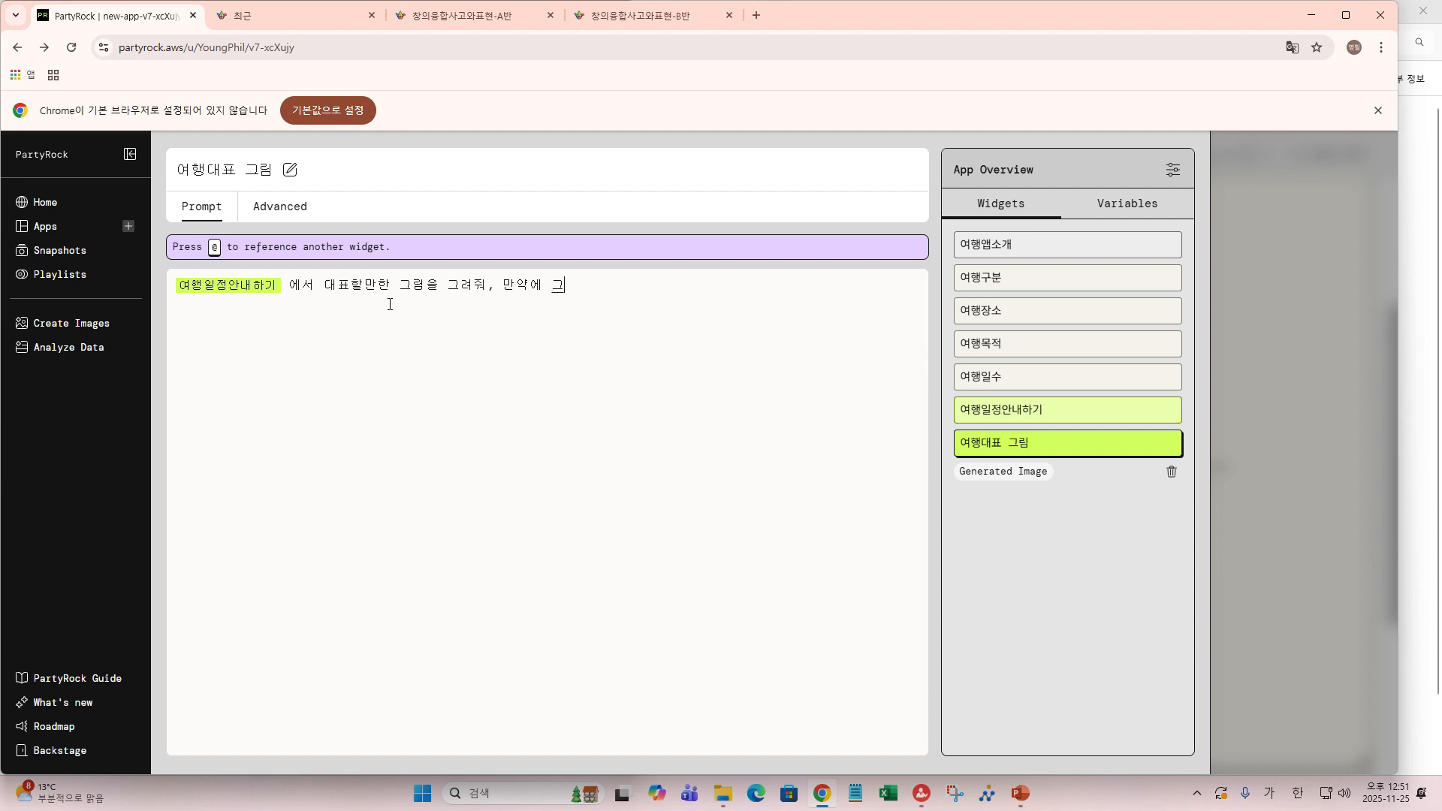
pyautogui.write('림에 사라ㅁㅇㅣ ')
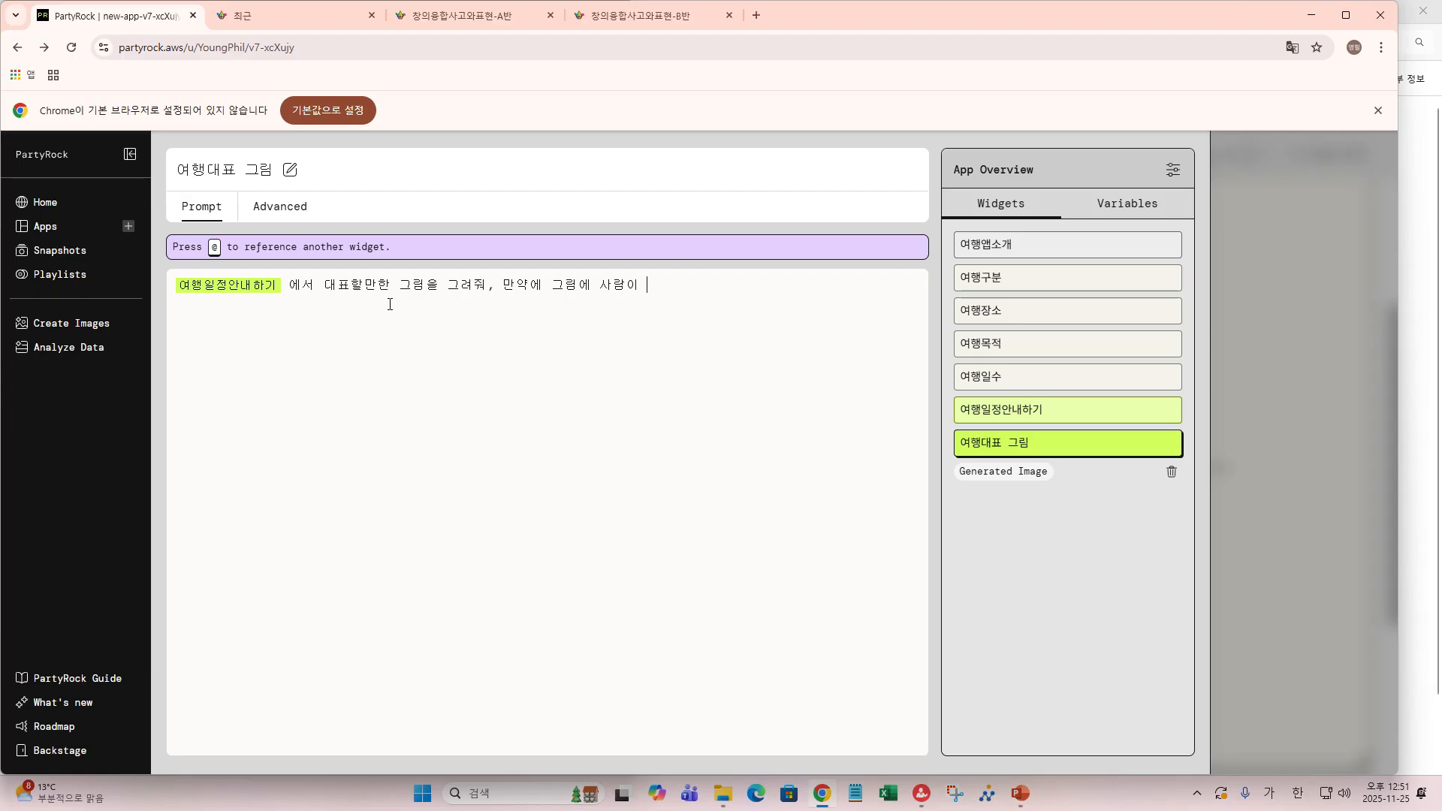
pyautogui.write('표시')
pyautogui.write('ㄷㅗㅣㄴ다면')
pyautogui.write(' 20~')
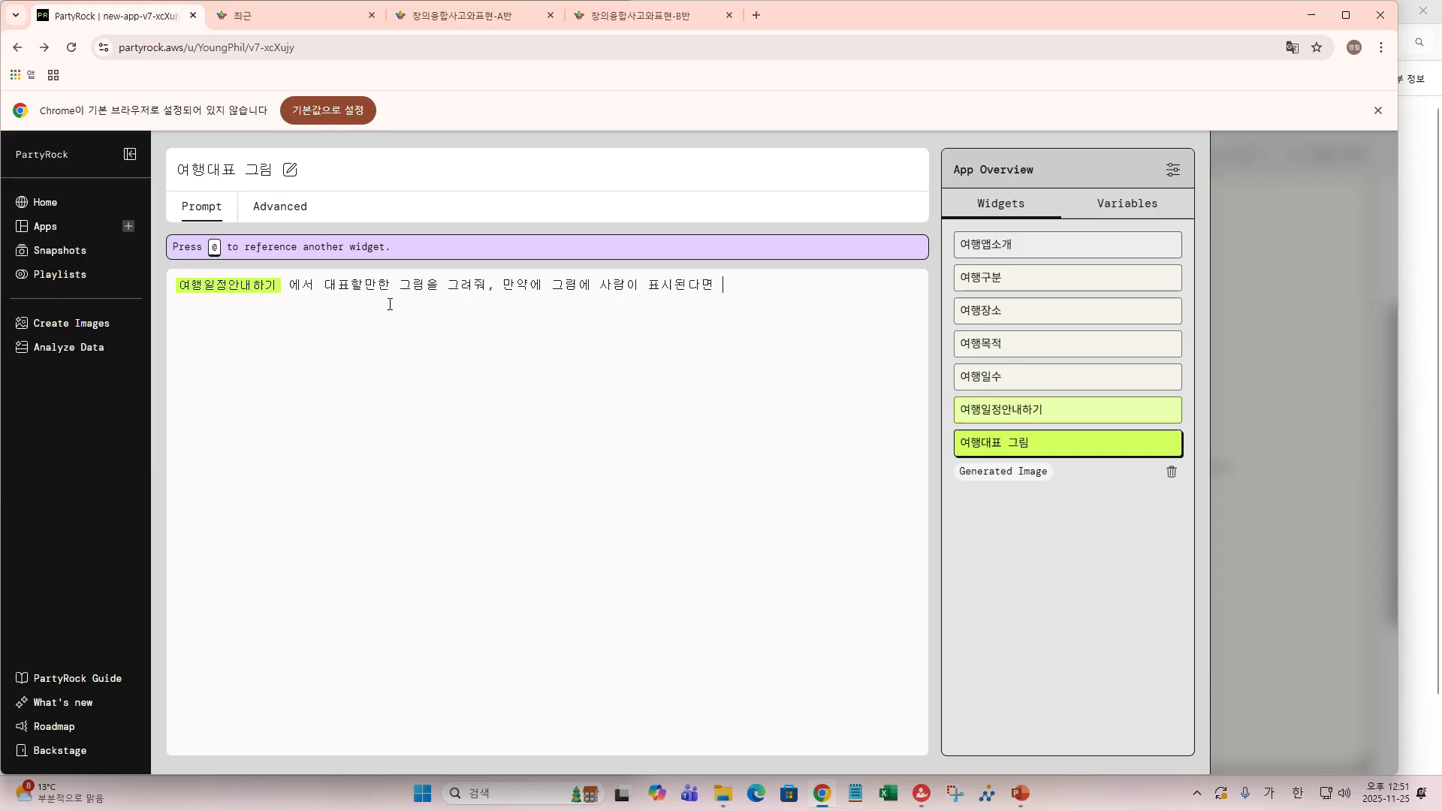
pyautogui.write('3')
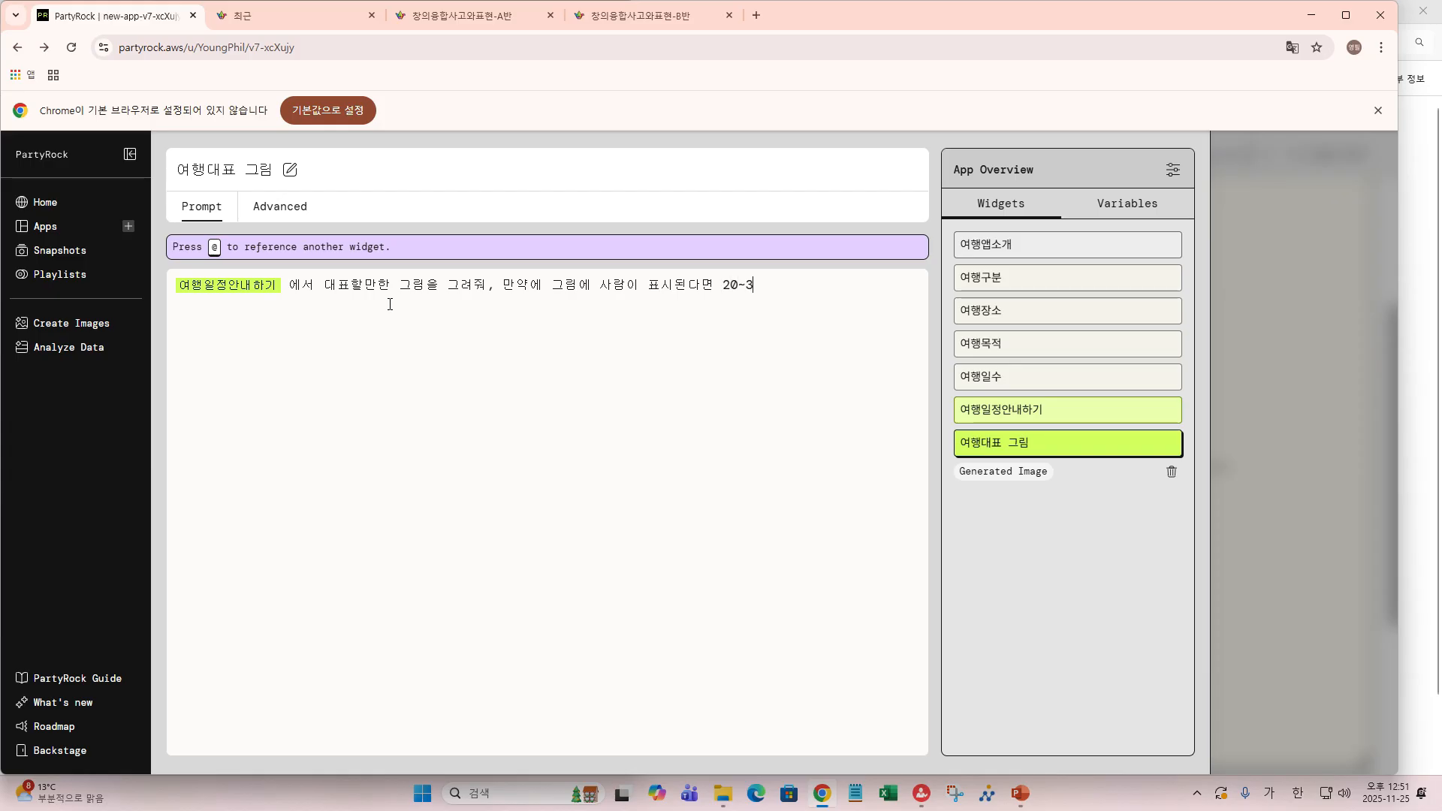
pyautogui.write('0ㄷㅐ으ㅎㅏㄴ')
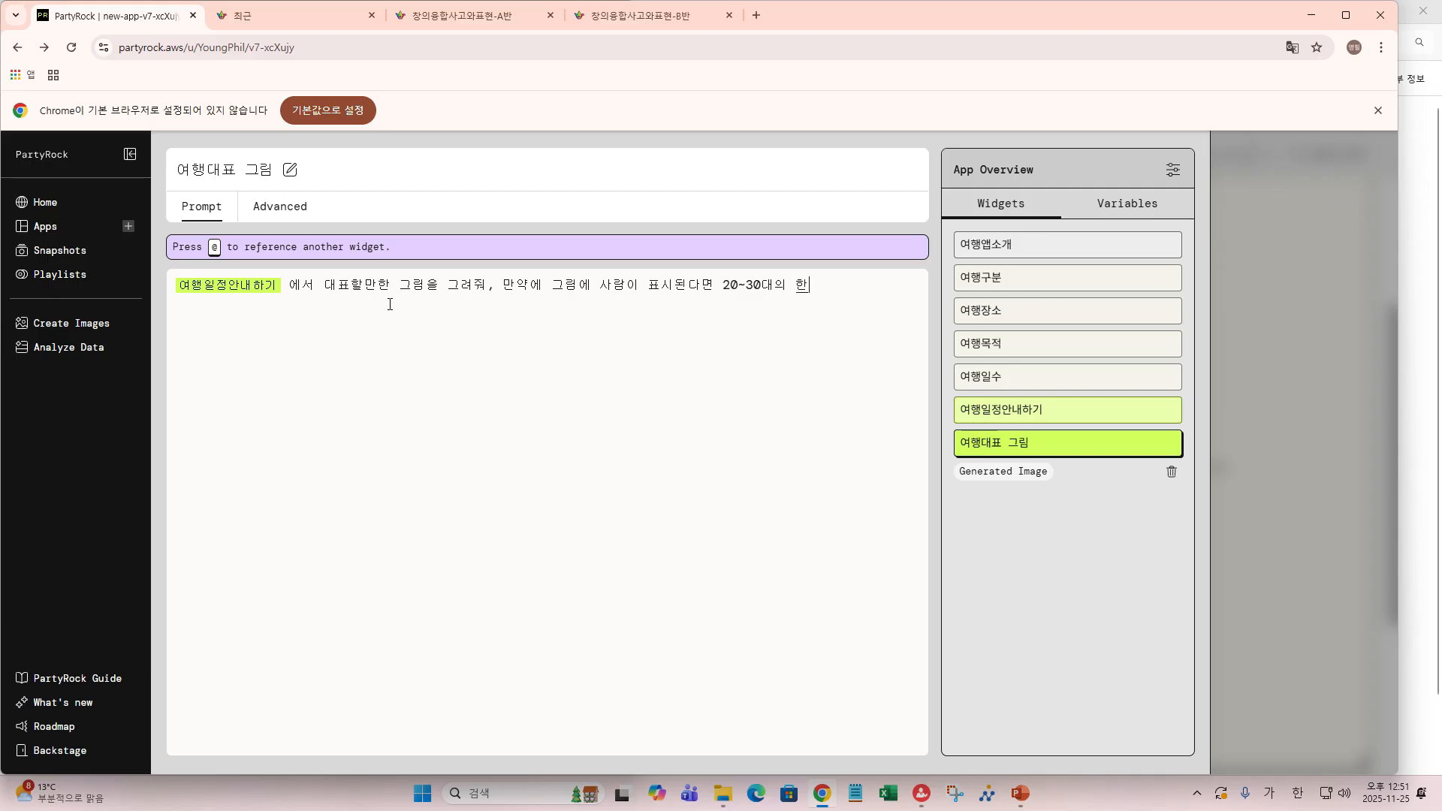
pyautogui.write('국인ㅇㅡ로 ㅎㅐ줘')
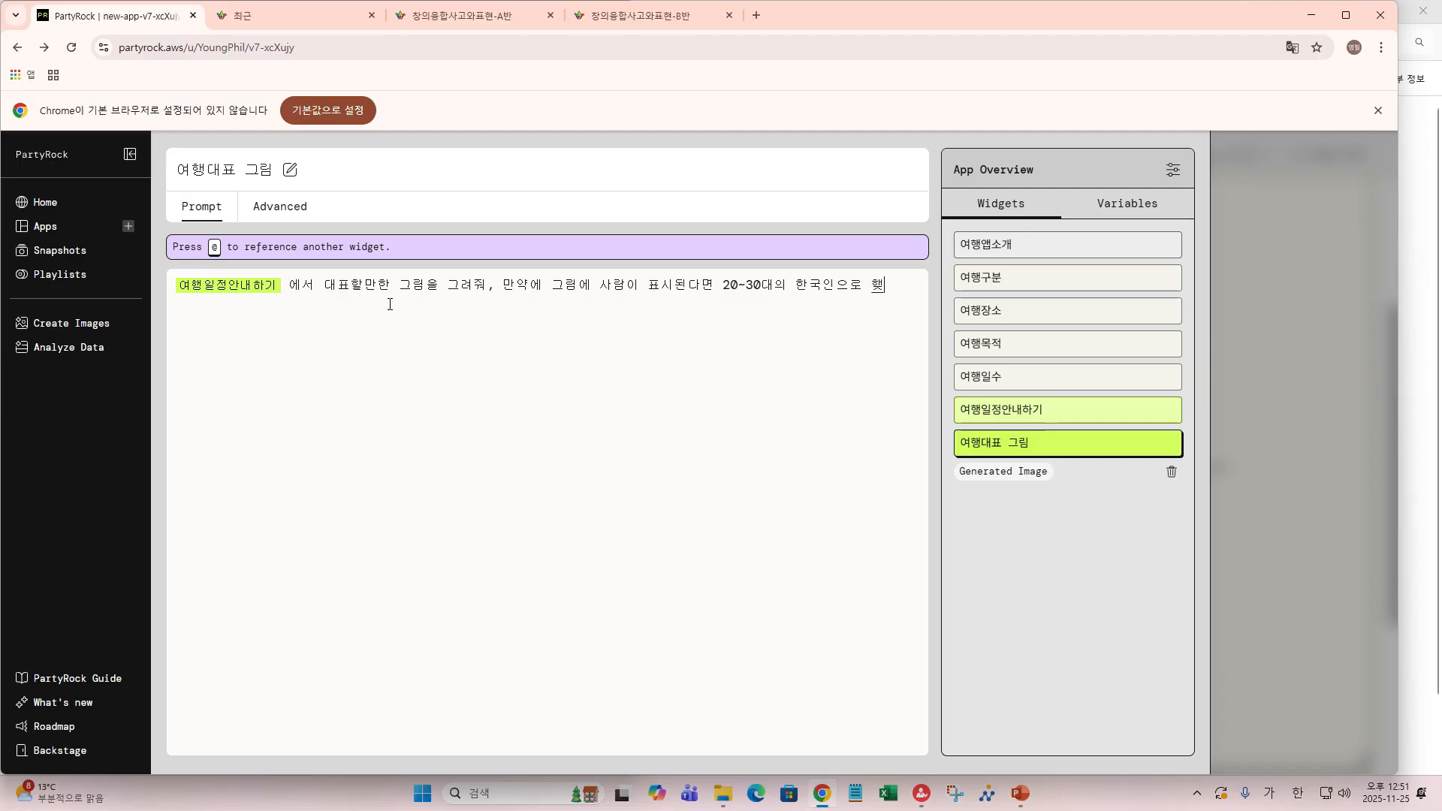
pyautogui.press('Left')
pyautogui.press('Left')
pyautogui.press('Left')
pyautogui.write('ㅇ')
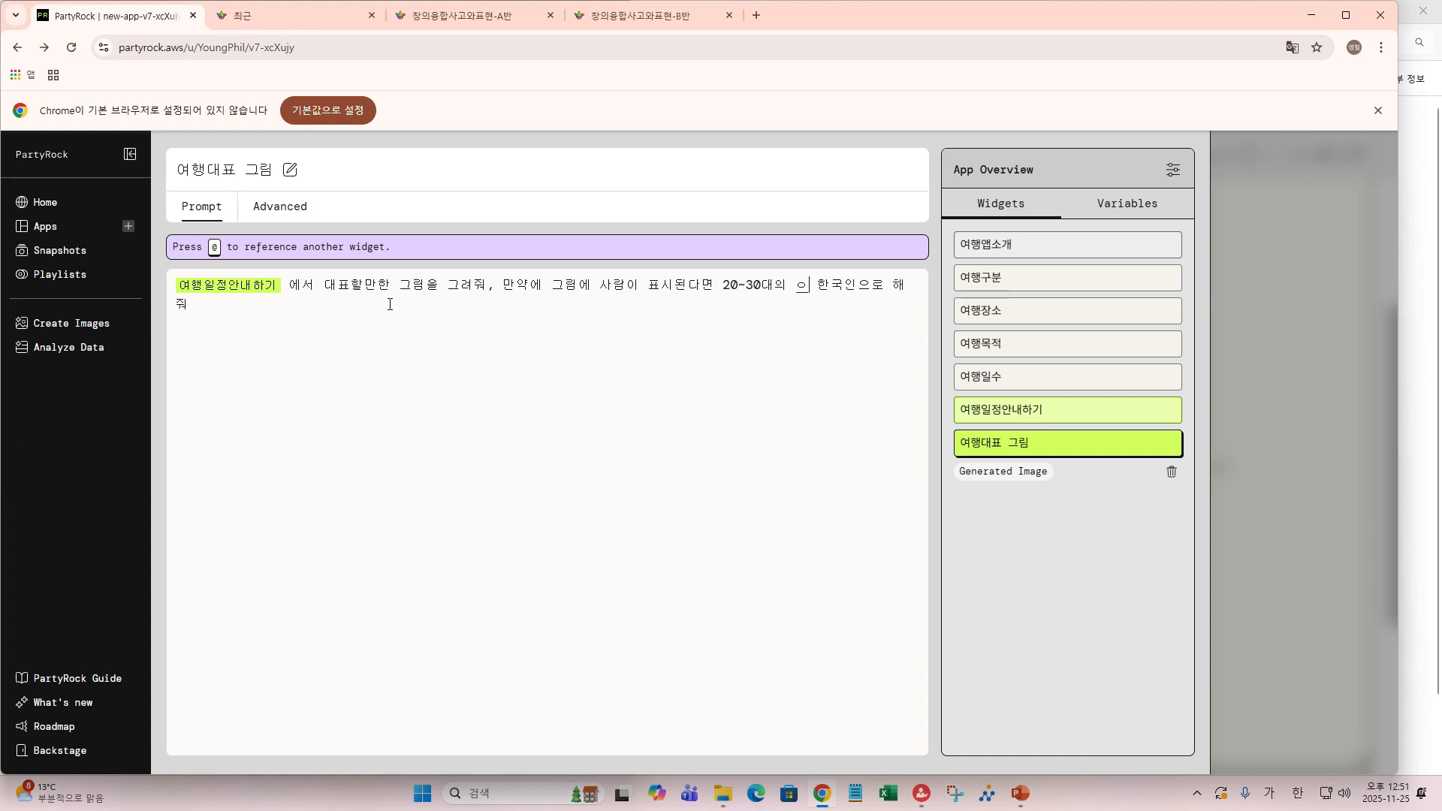
pyautogui.write('ㅕ행ㅂㅗㄱ차리')
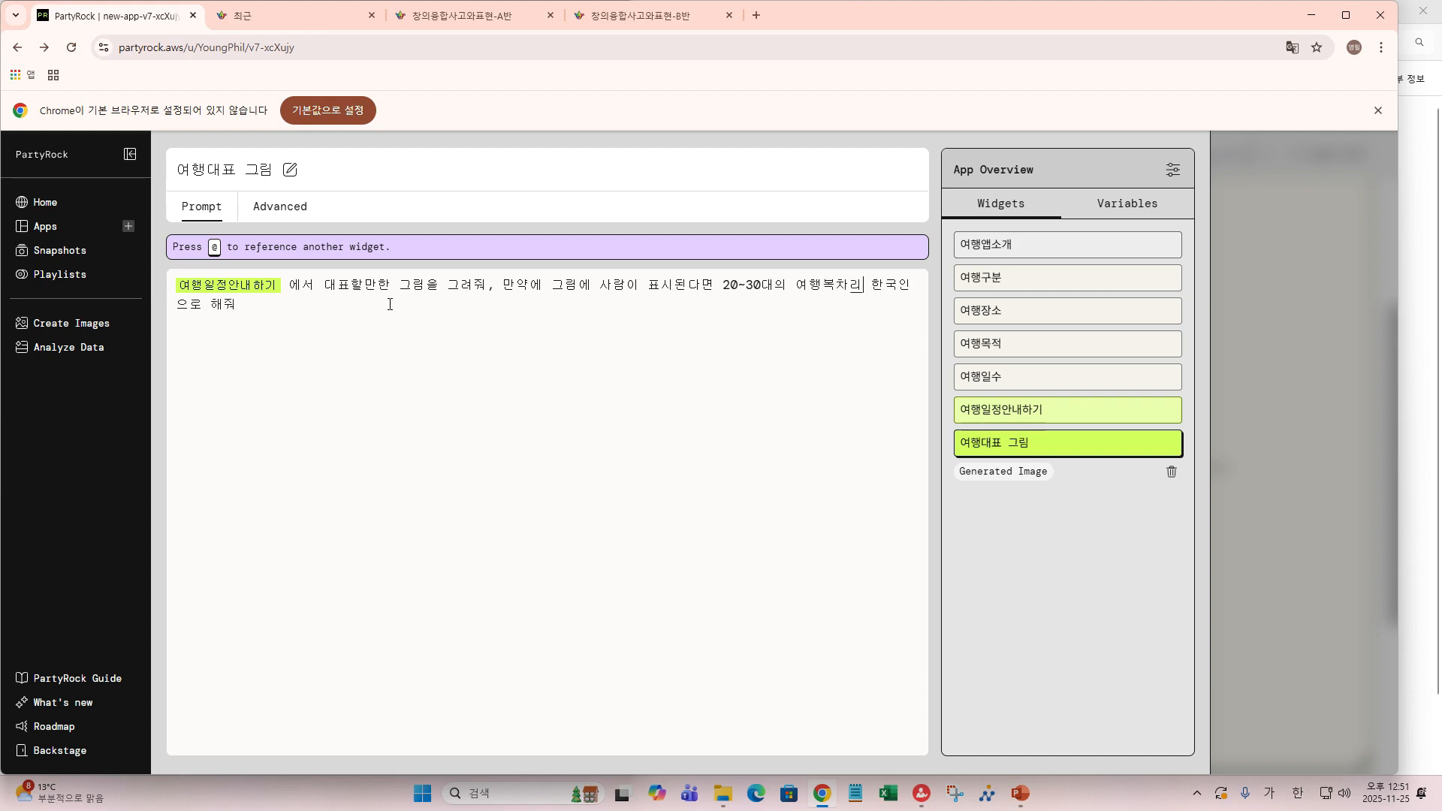
pyautogui.write('ㅁ')
pyautogui.write('의')
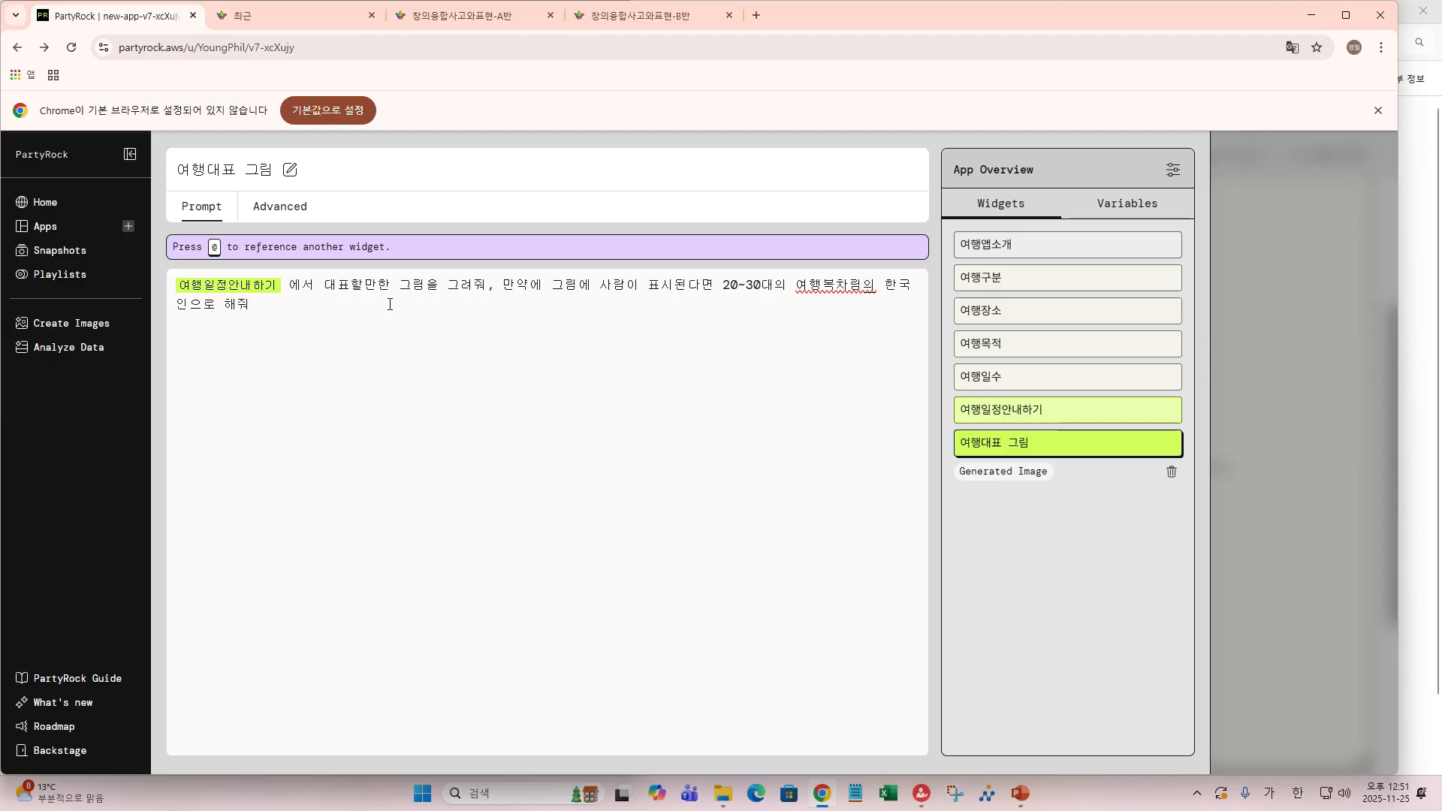
pyautogui.press('BackSpace')
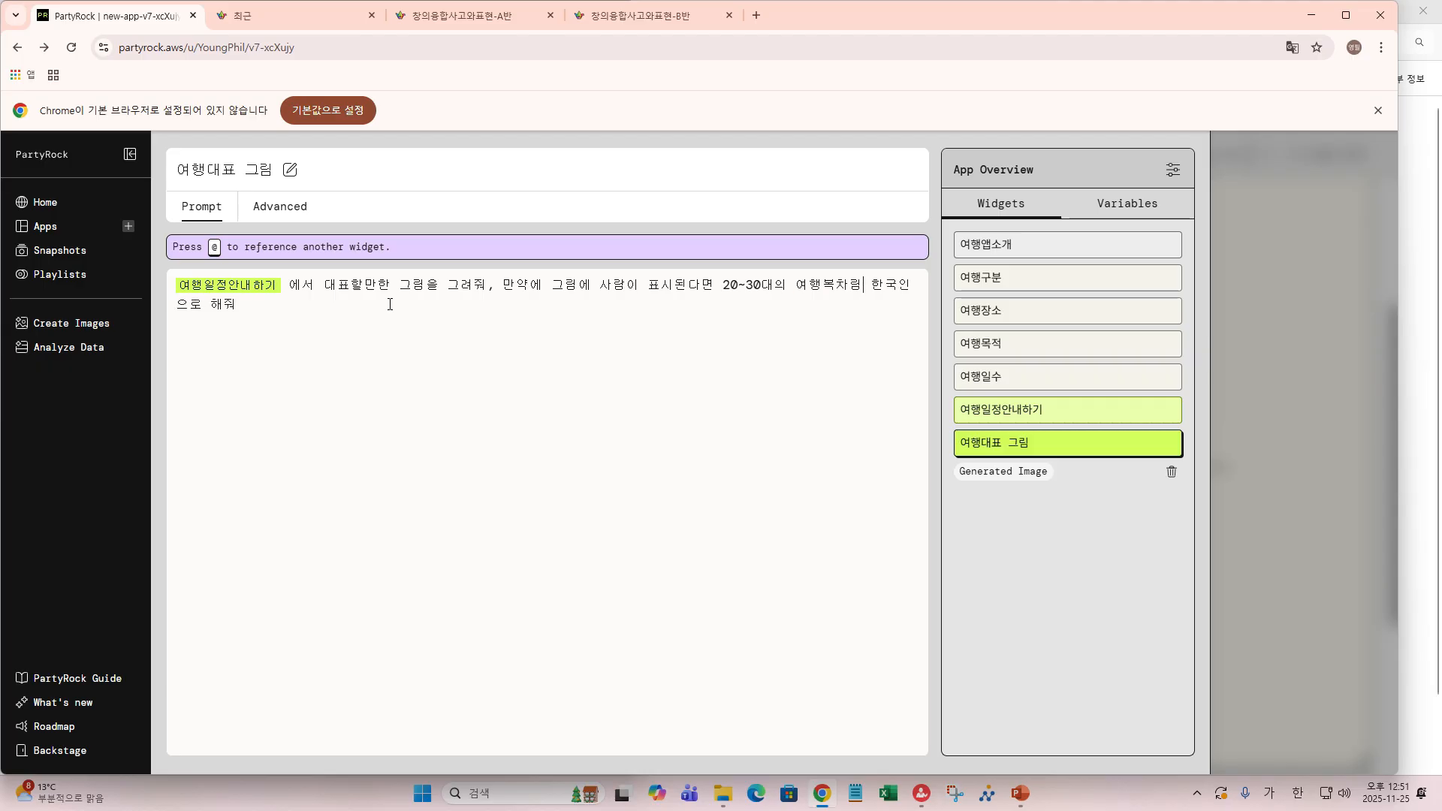
pyautogui.press('Left')
pyautogui.press('Left')
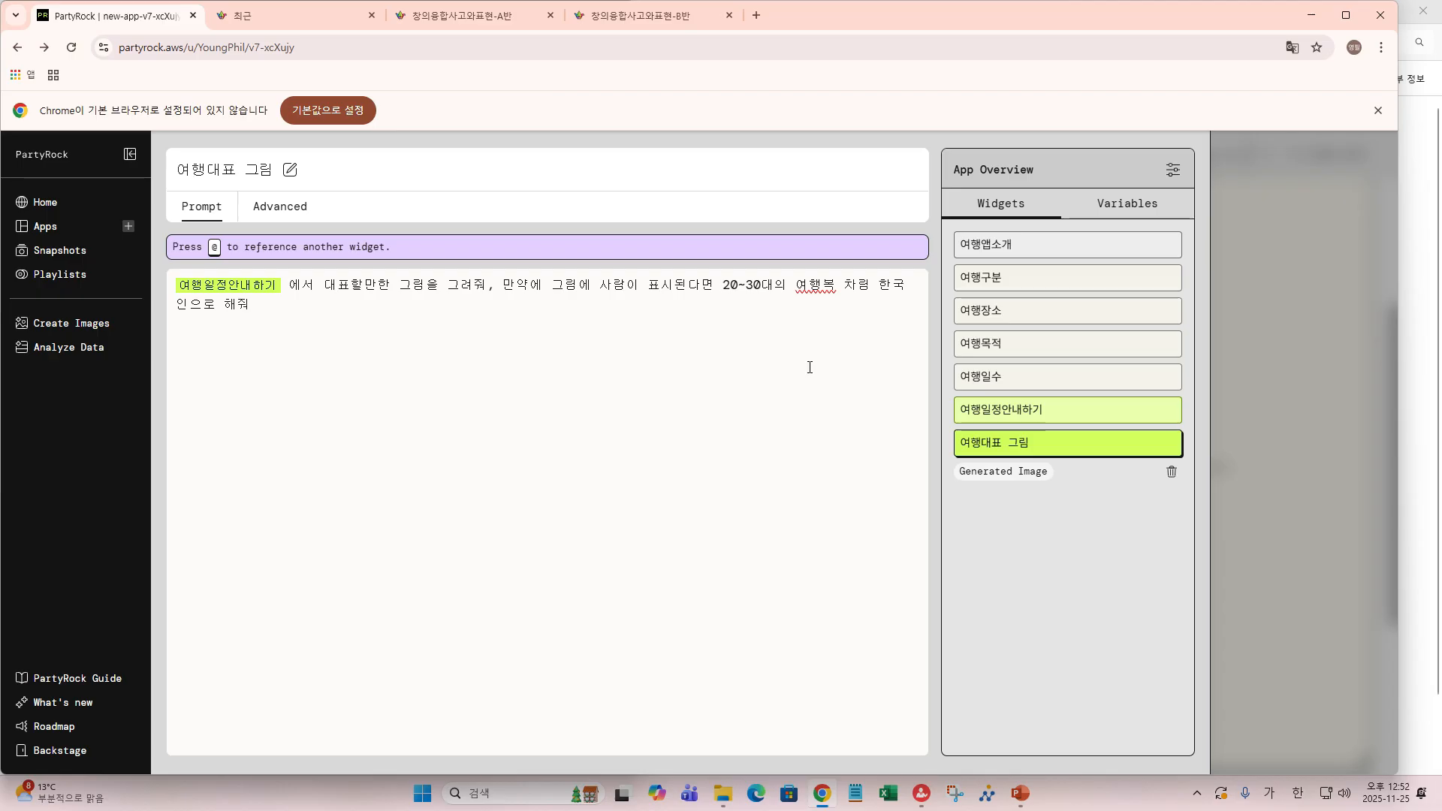
pyautogui.press('BackSpace')
# - Return to the canvas and set 여행일수 to 10 days for the 부산 trip
pyautogui.moveTo(1298, 508)
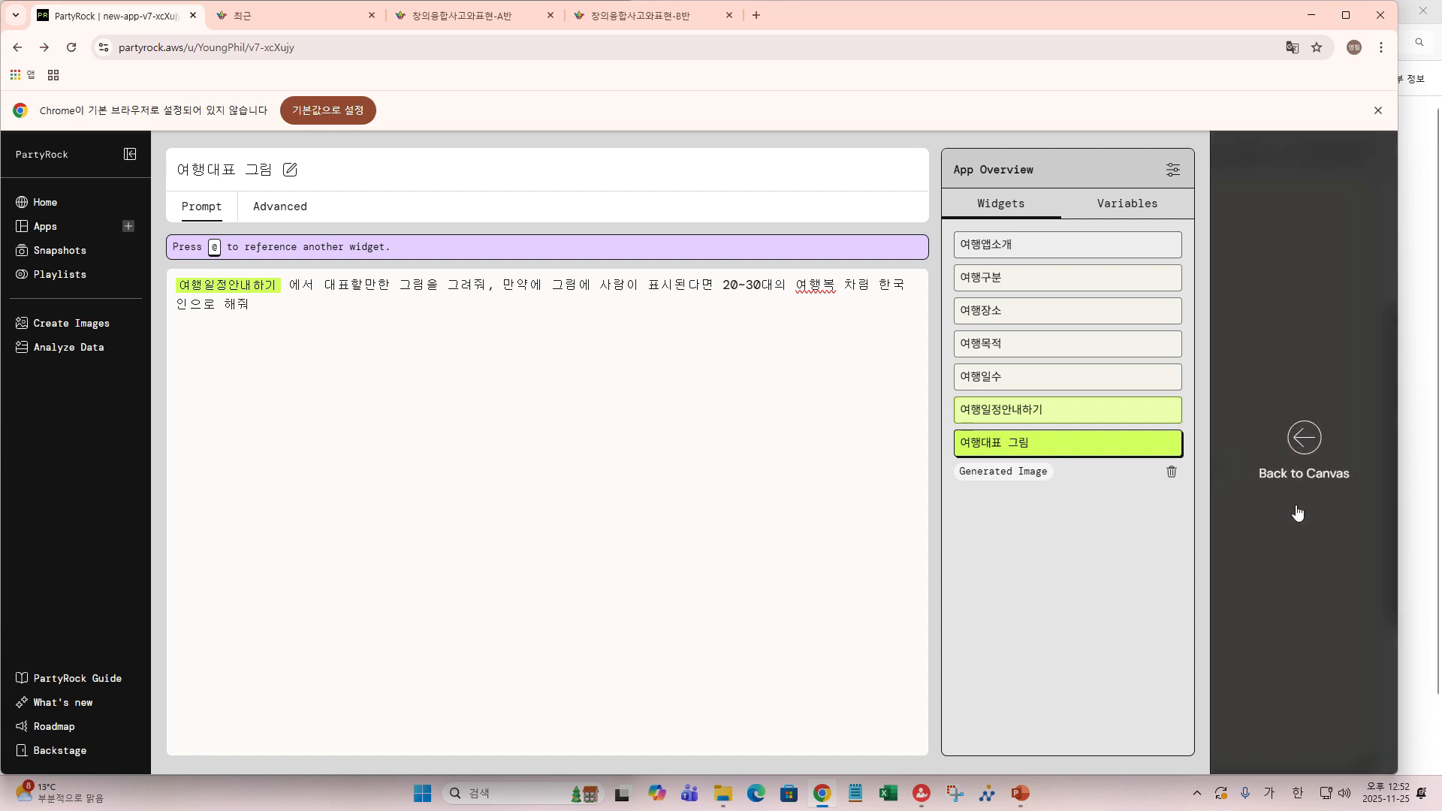
pyautogui.click(1304, 440)
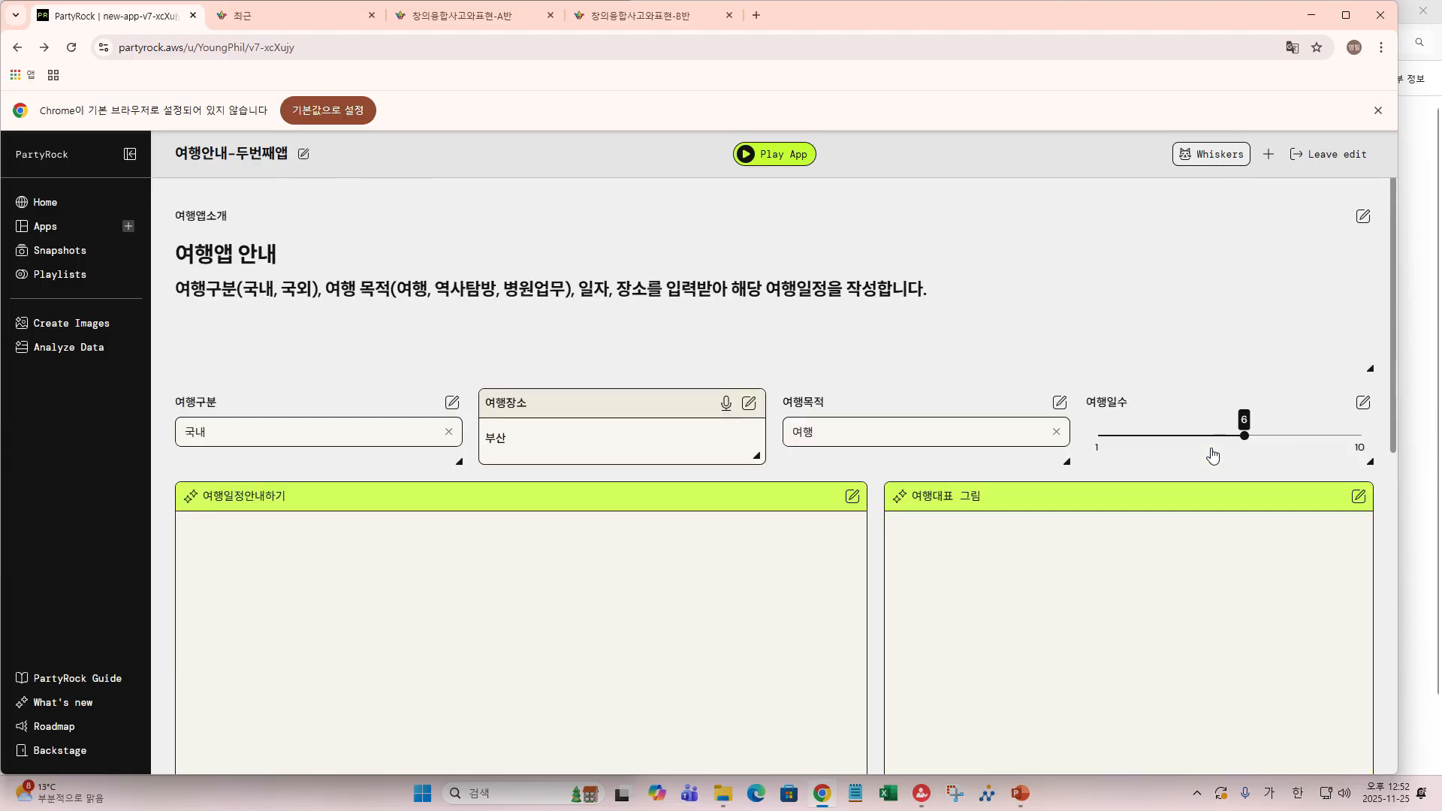
pyautogui.scroll(-2, 1210, 454)
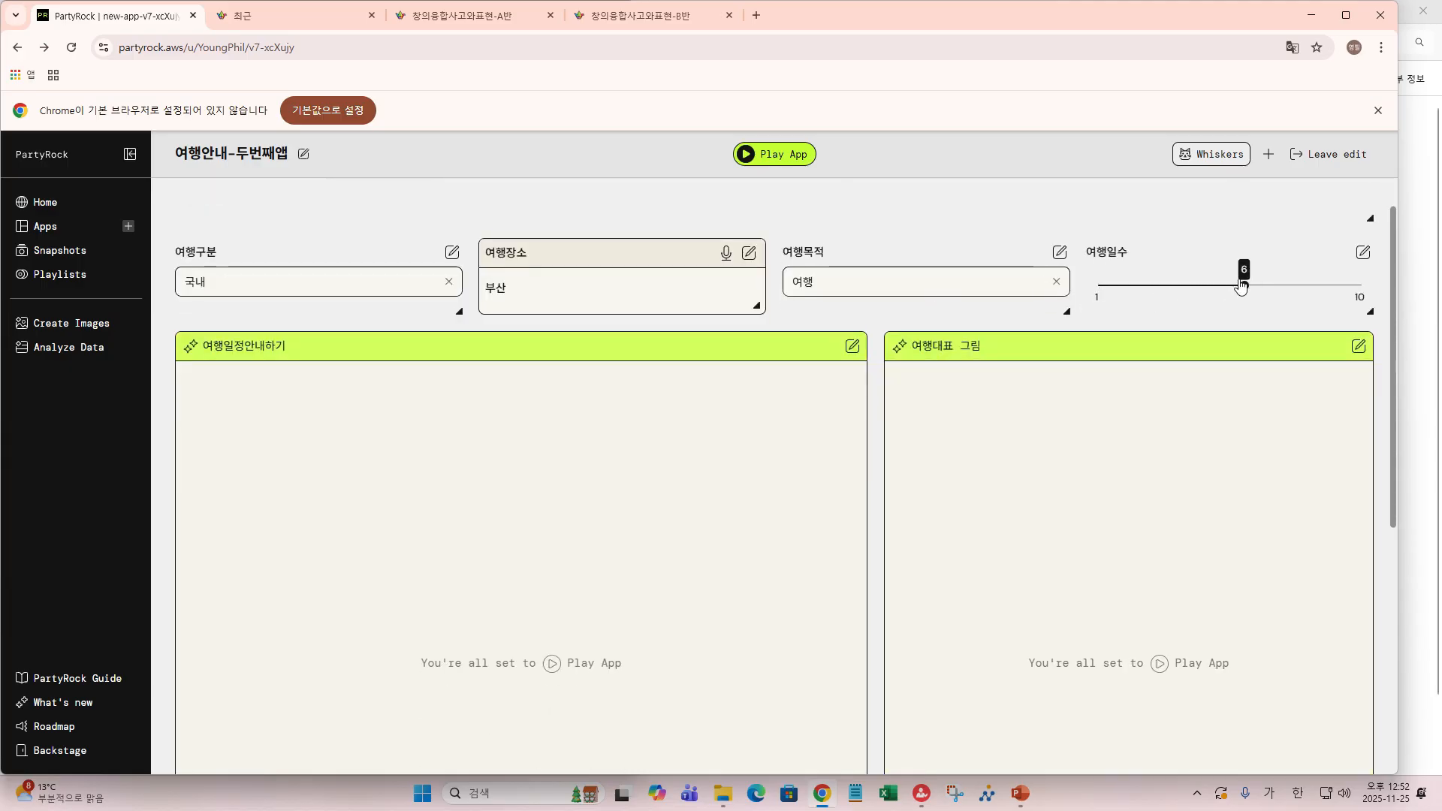
pyautogui.click(1358, 287)
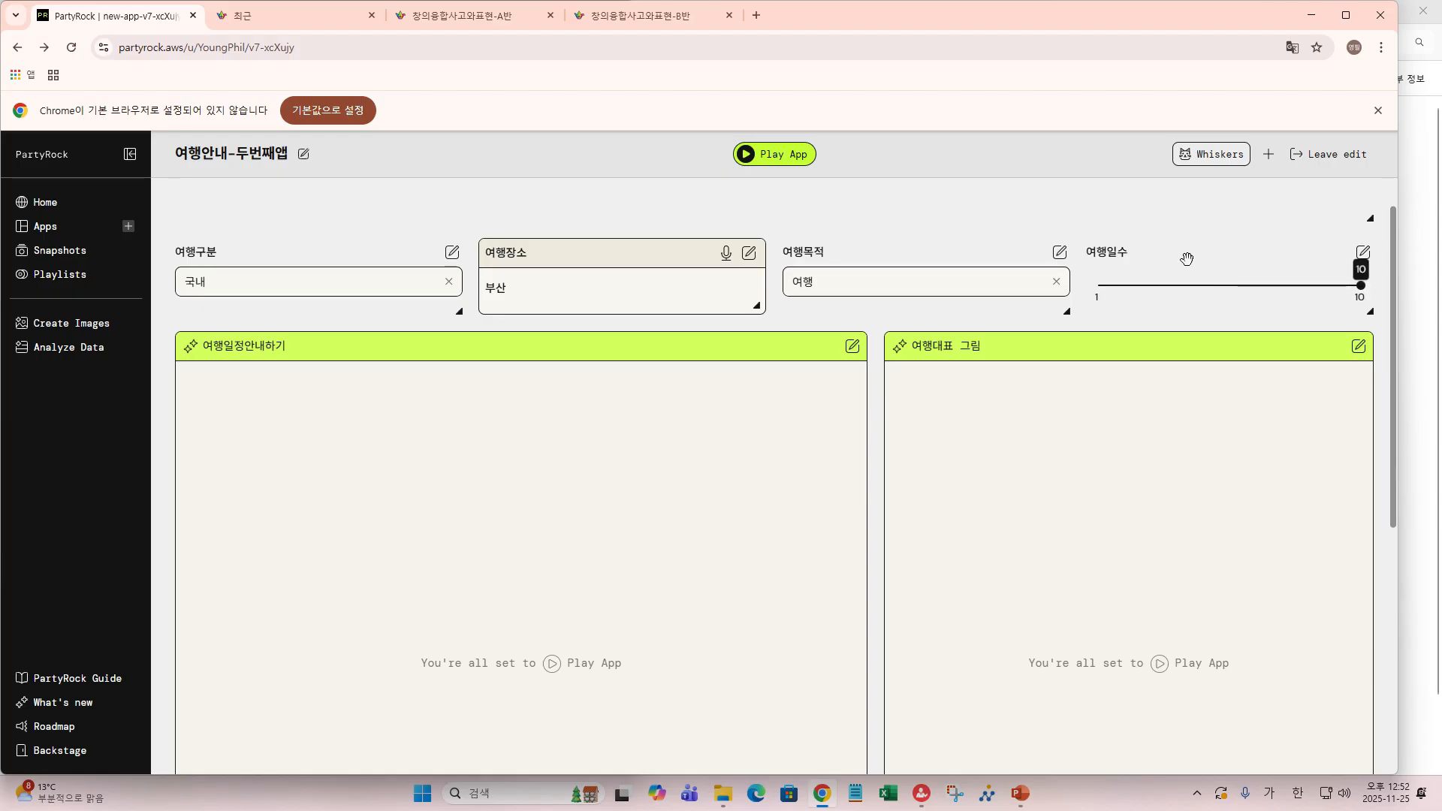
pyautogui.click(528, 286)
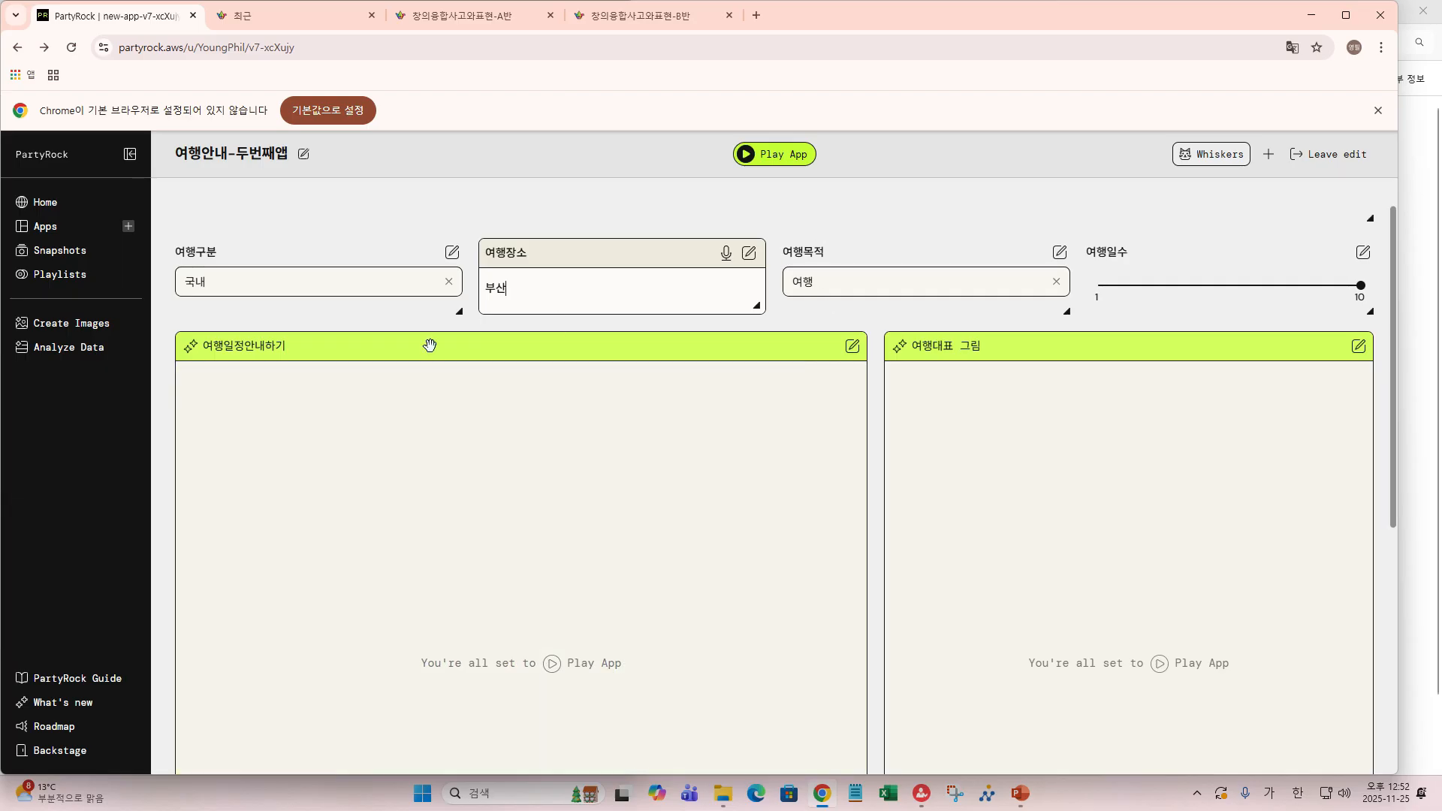
# - Run the app and review the generated 부산 3박 4일 itinerary and travel picture
pyautogui.click(773, 156)
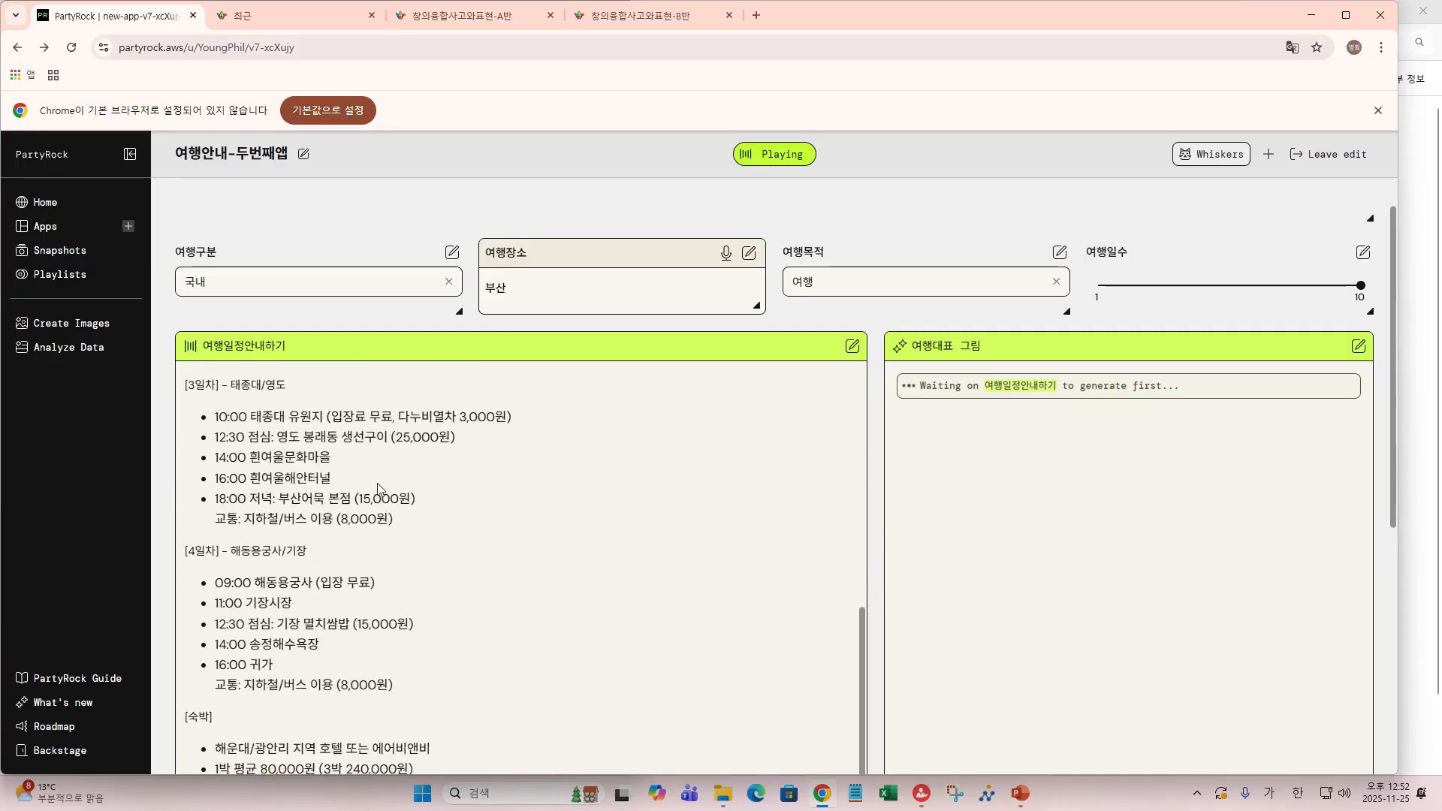
pyautogui.scroll(15, 378, 489)
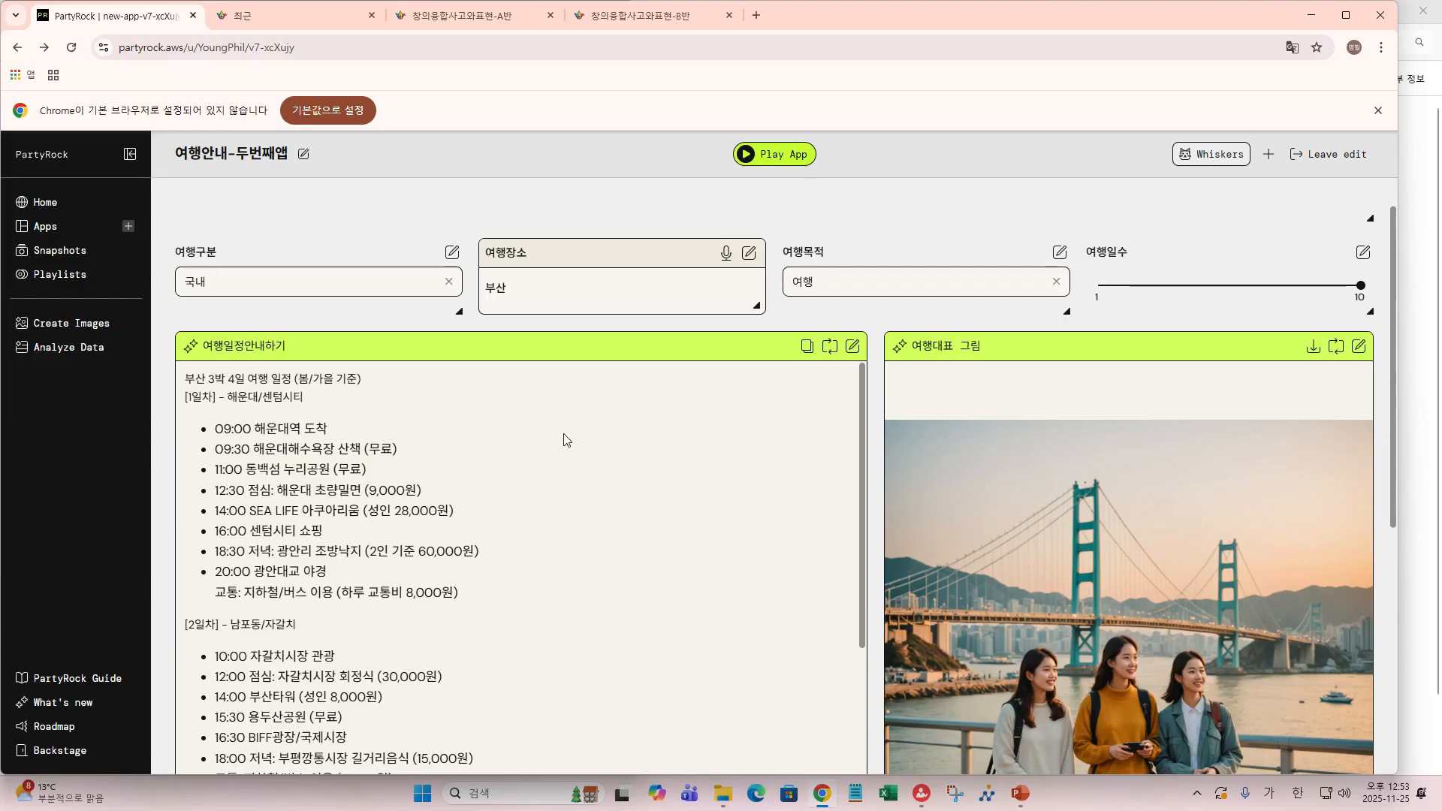
pyautogui.scroll(-2, 1008, 498)
pyautogui.scroll(-3, 1008, 497)
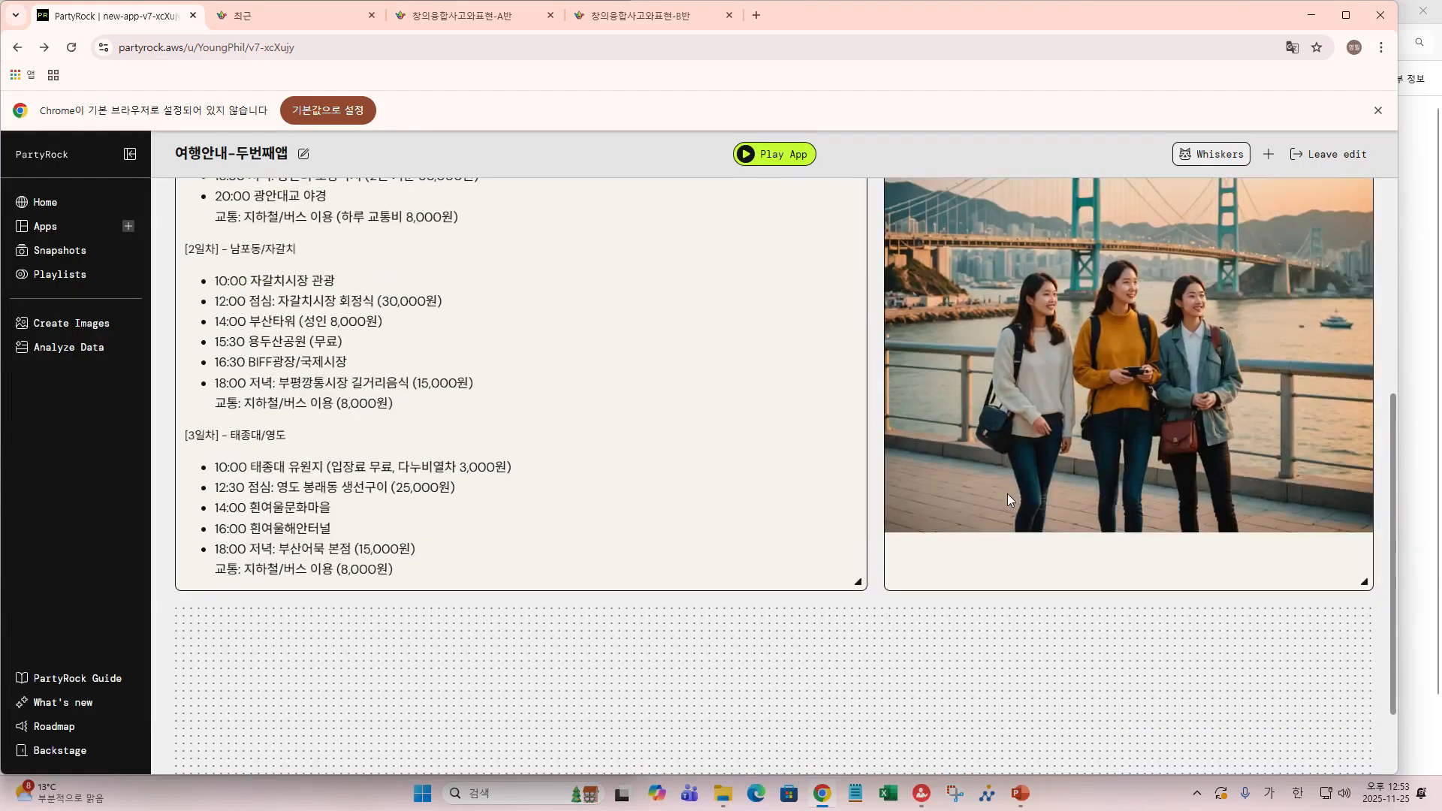
pyautogui.scroll(2, 1007, 493)
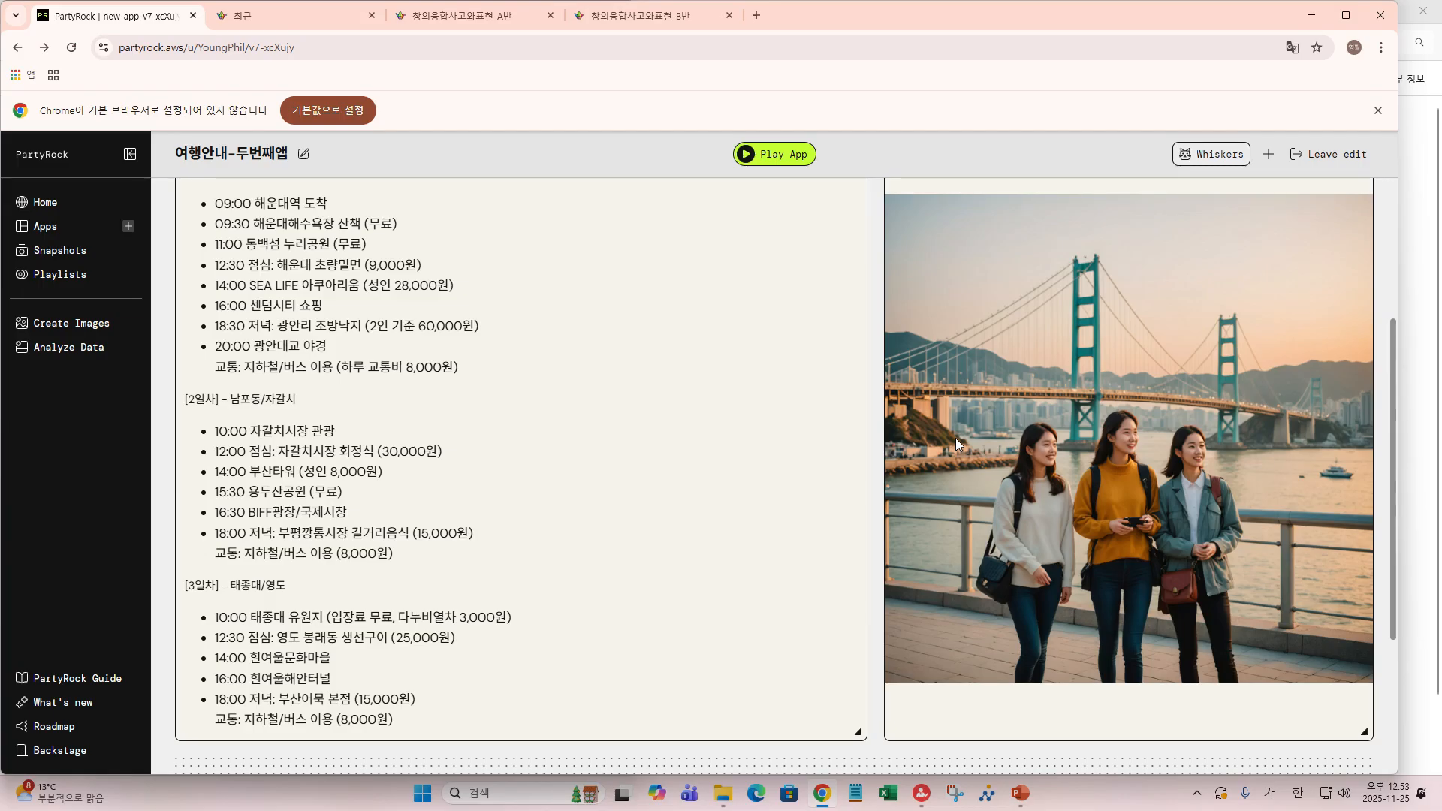
pyautogui.scroll(3, 956, 438)
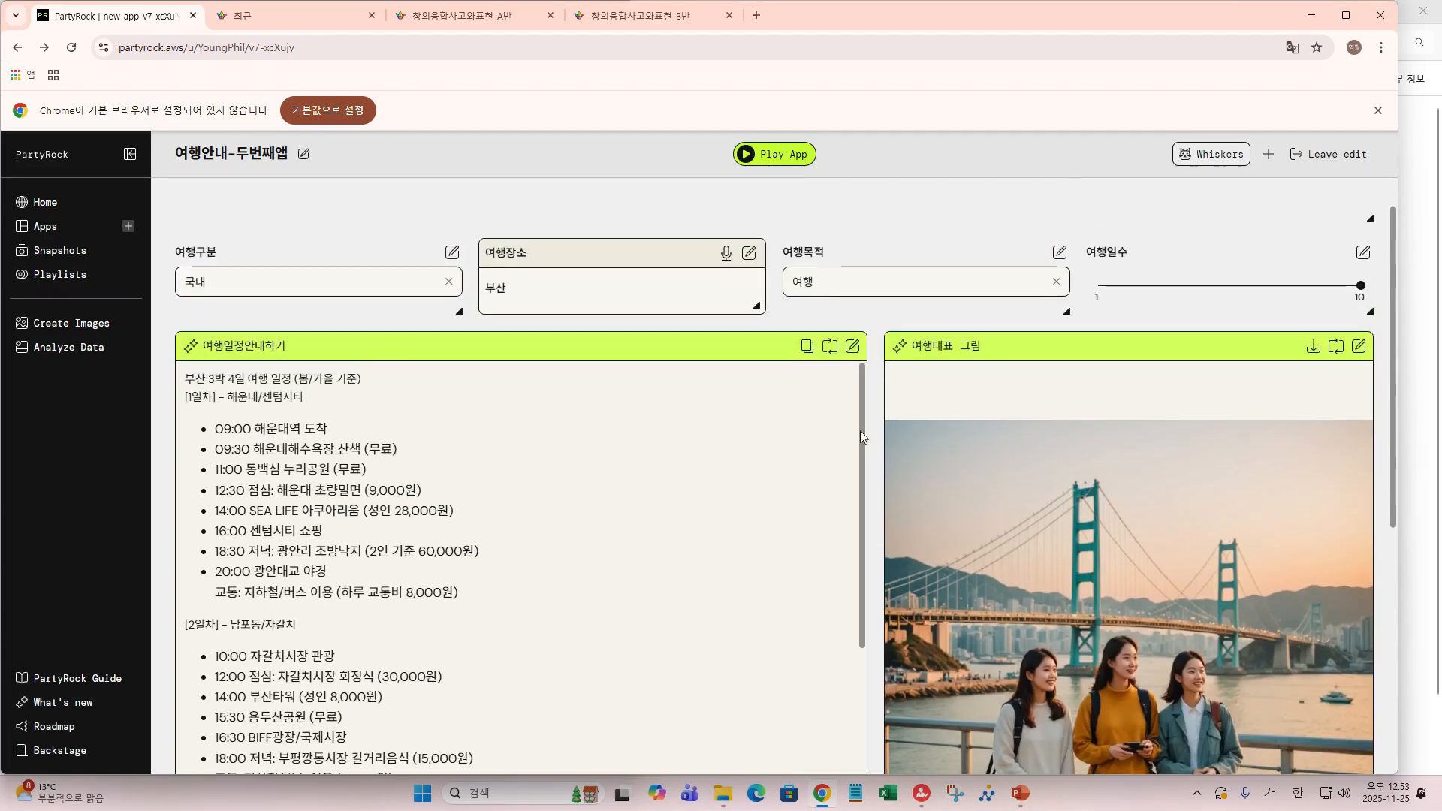
pyautogui.scroll(-5, 903, 453)
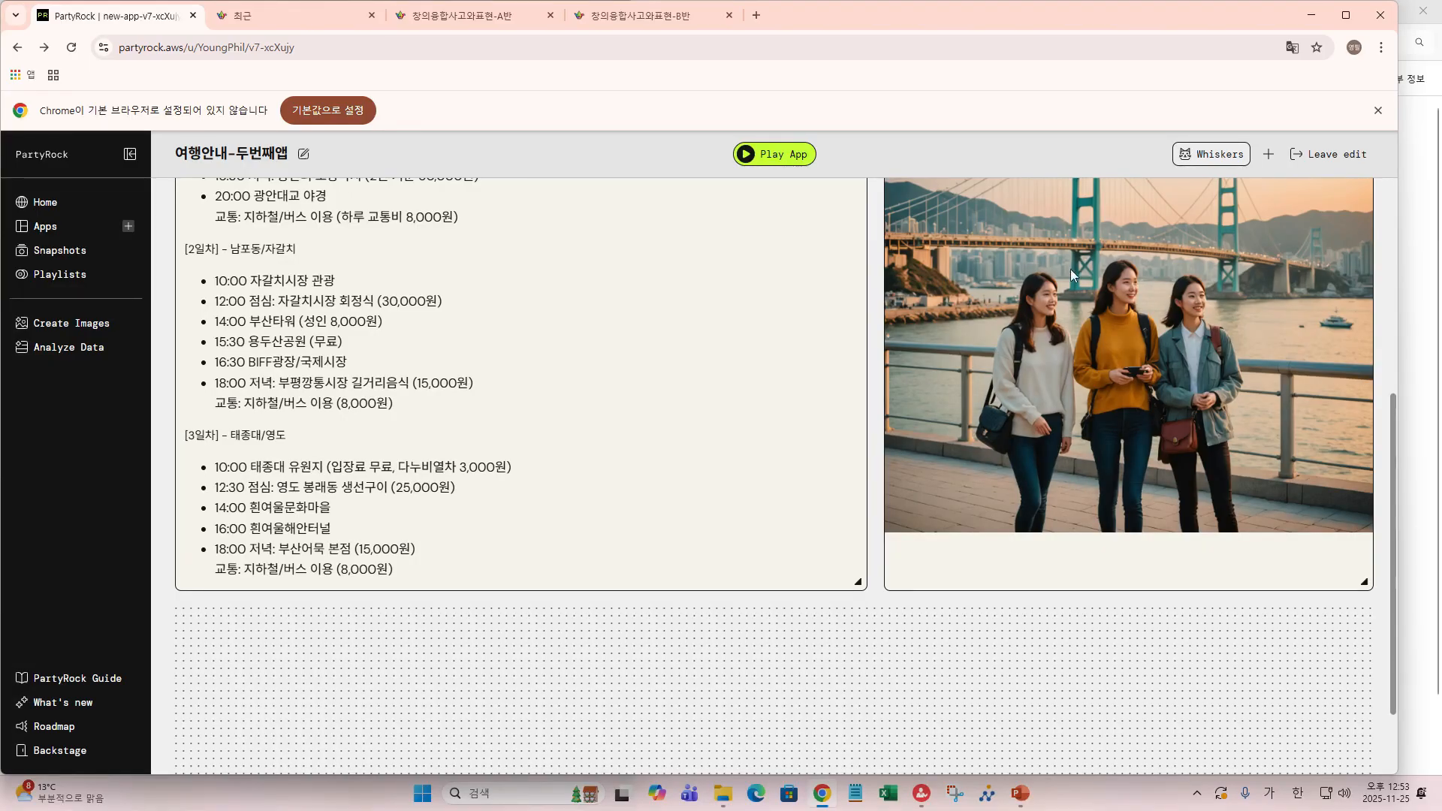
pyautogui.scroll(5, 801, 241)
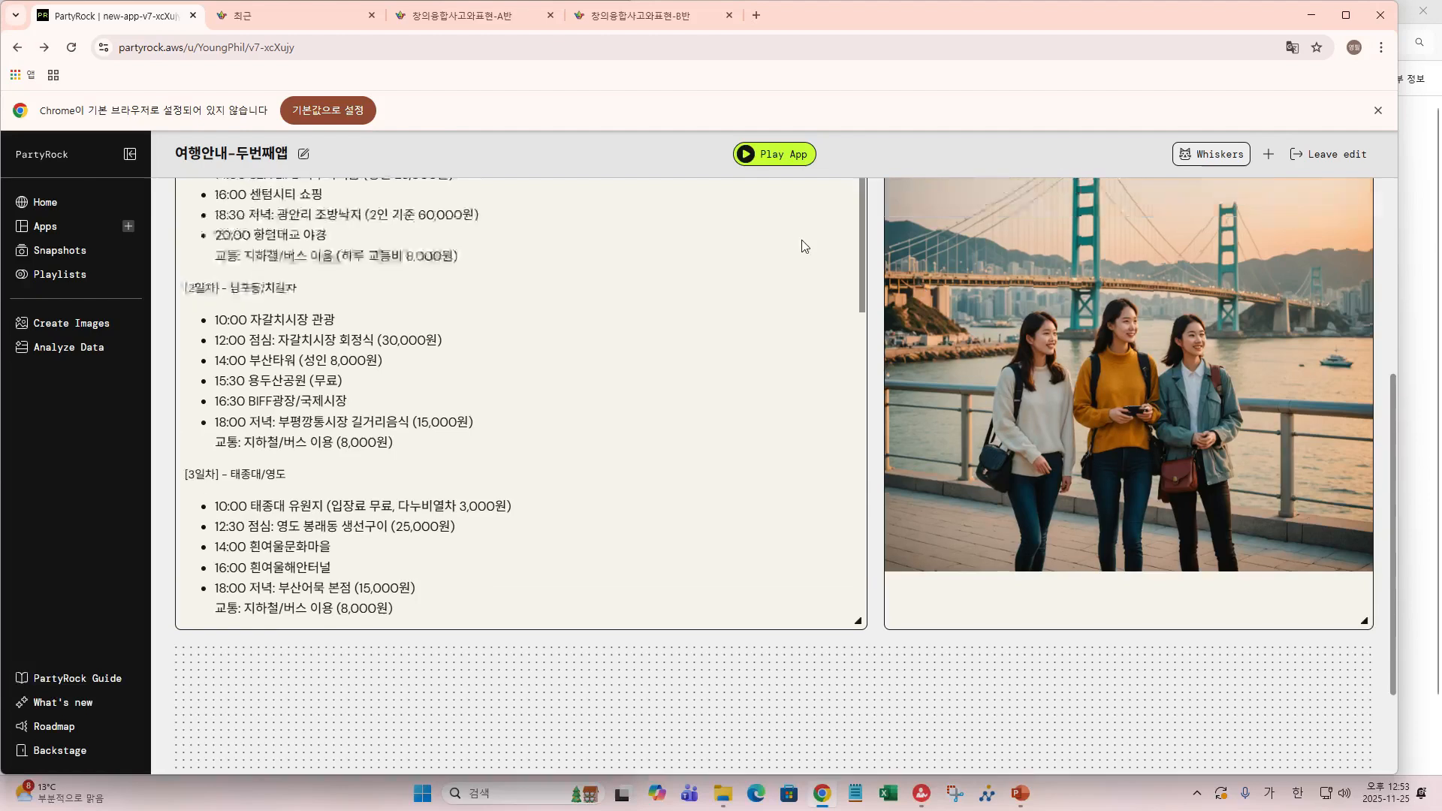
pyautogui.scroll(2, 797, 238)
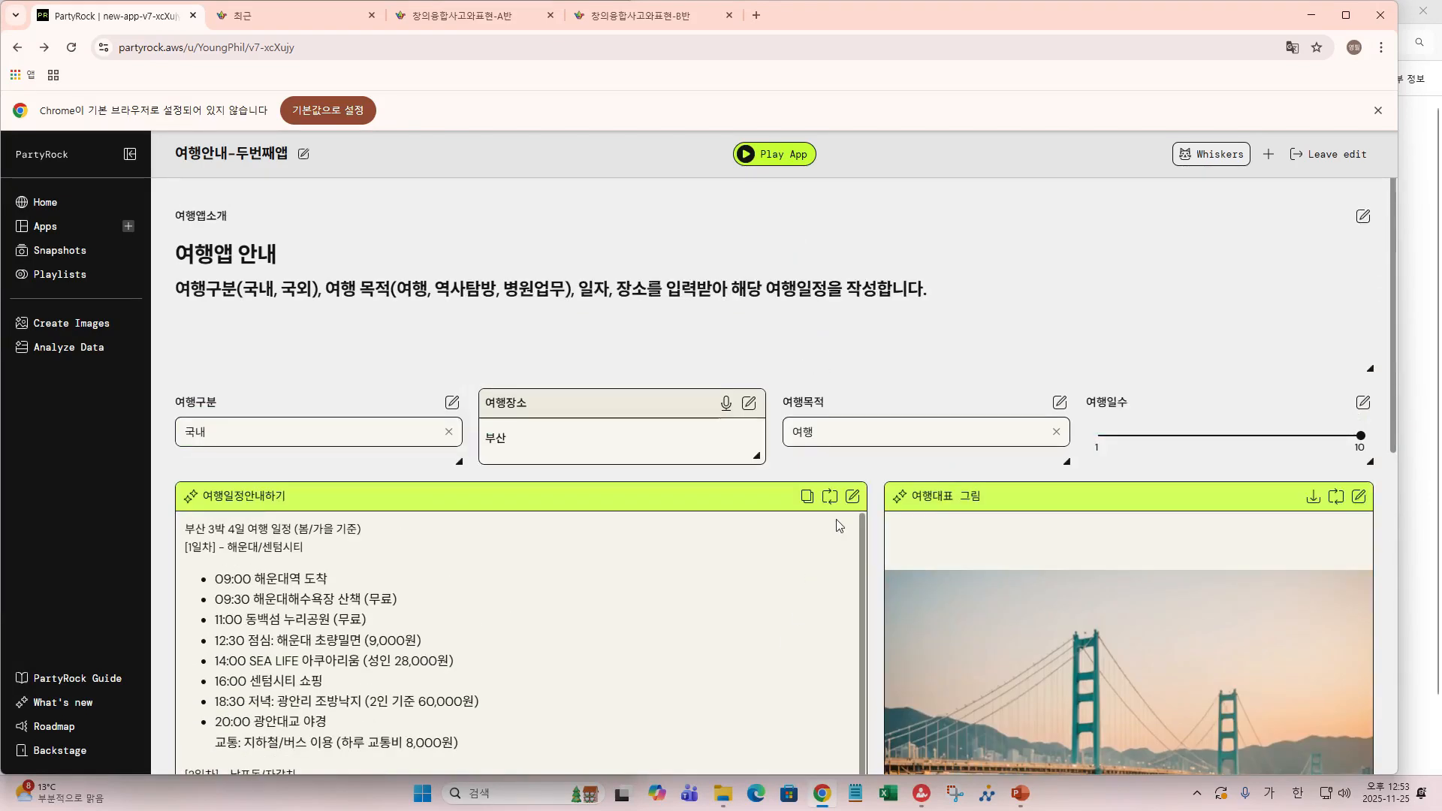
pyautogui.click(852, 497)
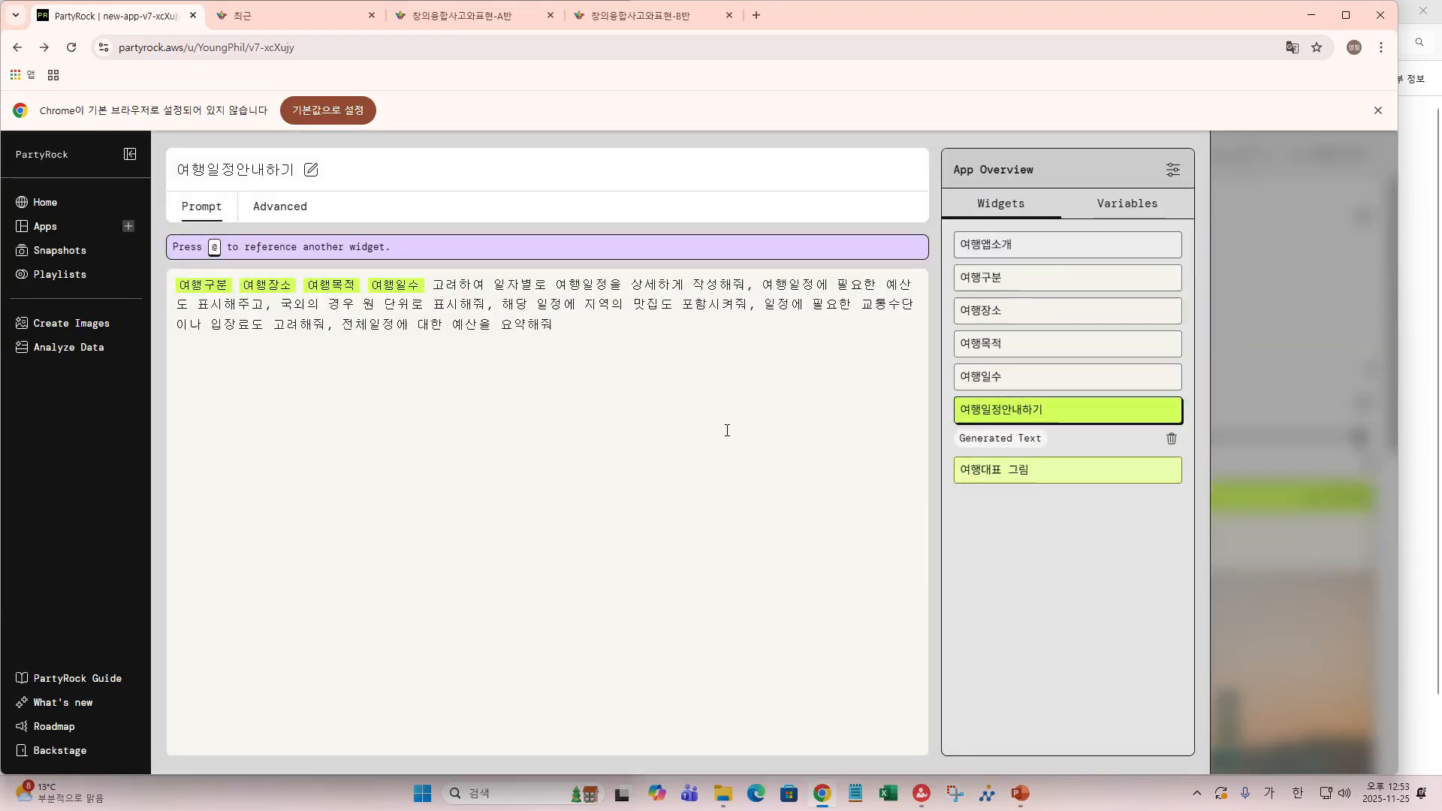
pyautogui.click(494, 286)
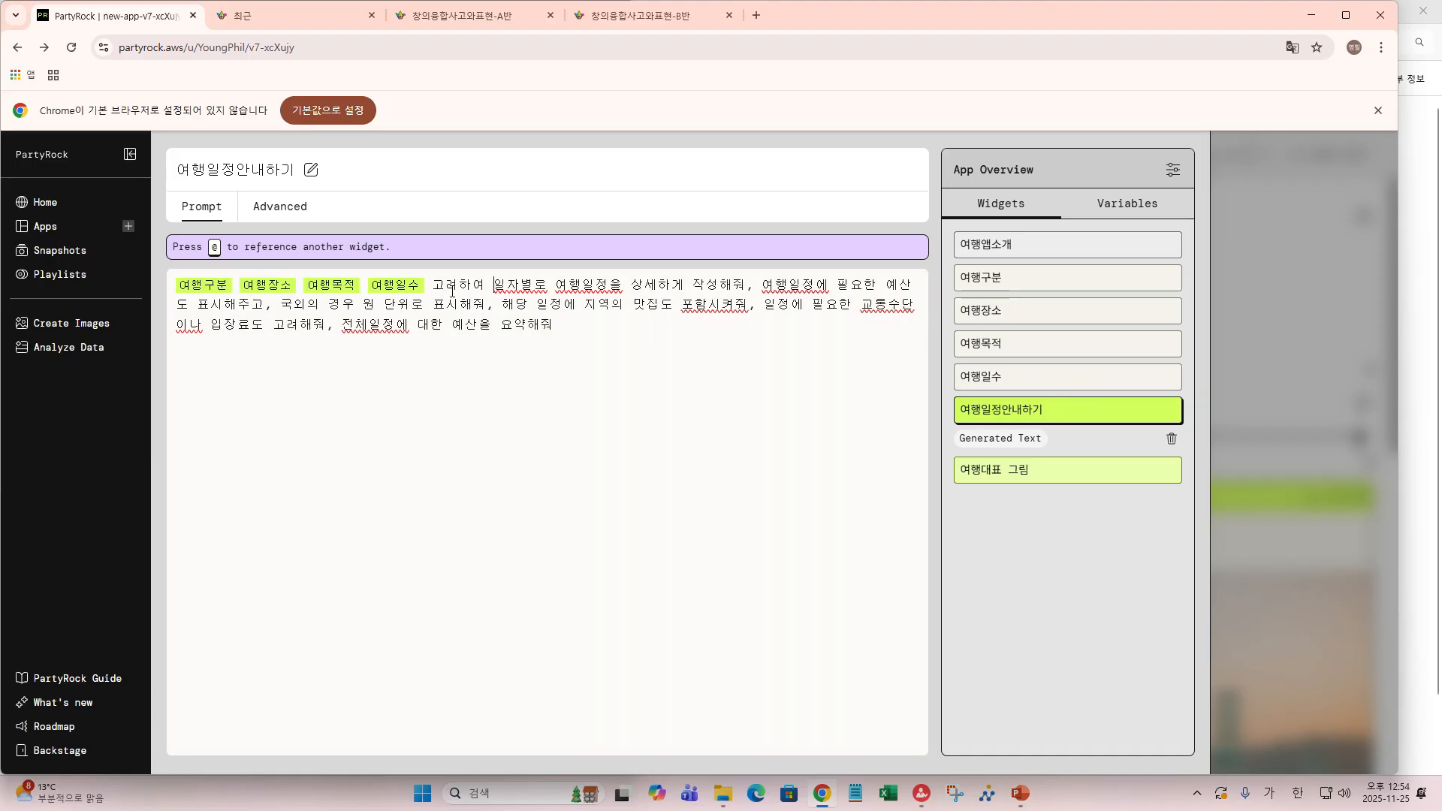
pyautogui.click(426, 284)
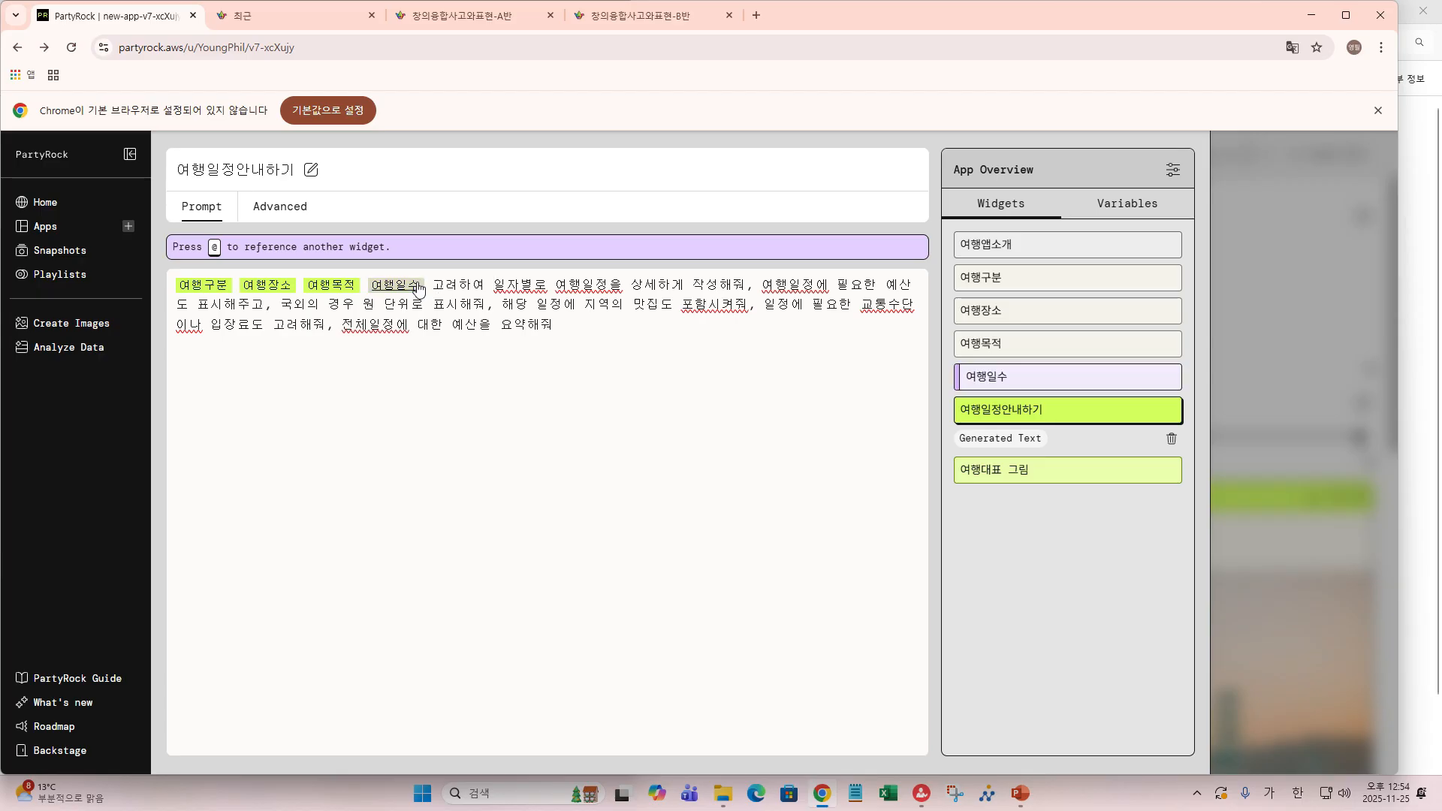
pyautogui.press('BackSpace')
pyautogui.press('BackSpace')
pyautogui.press('BackSpace')
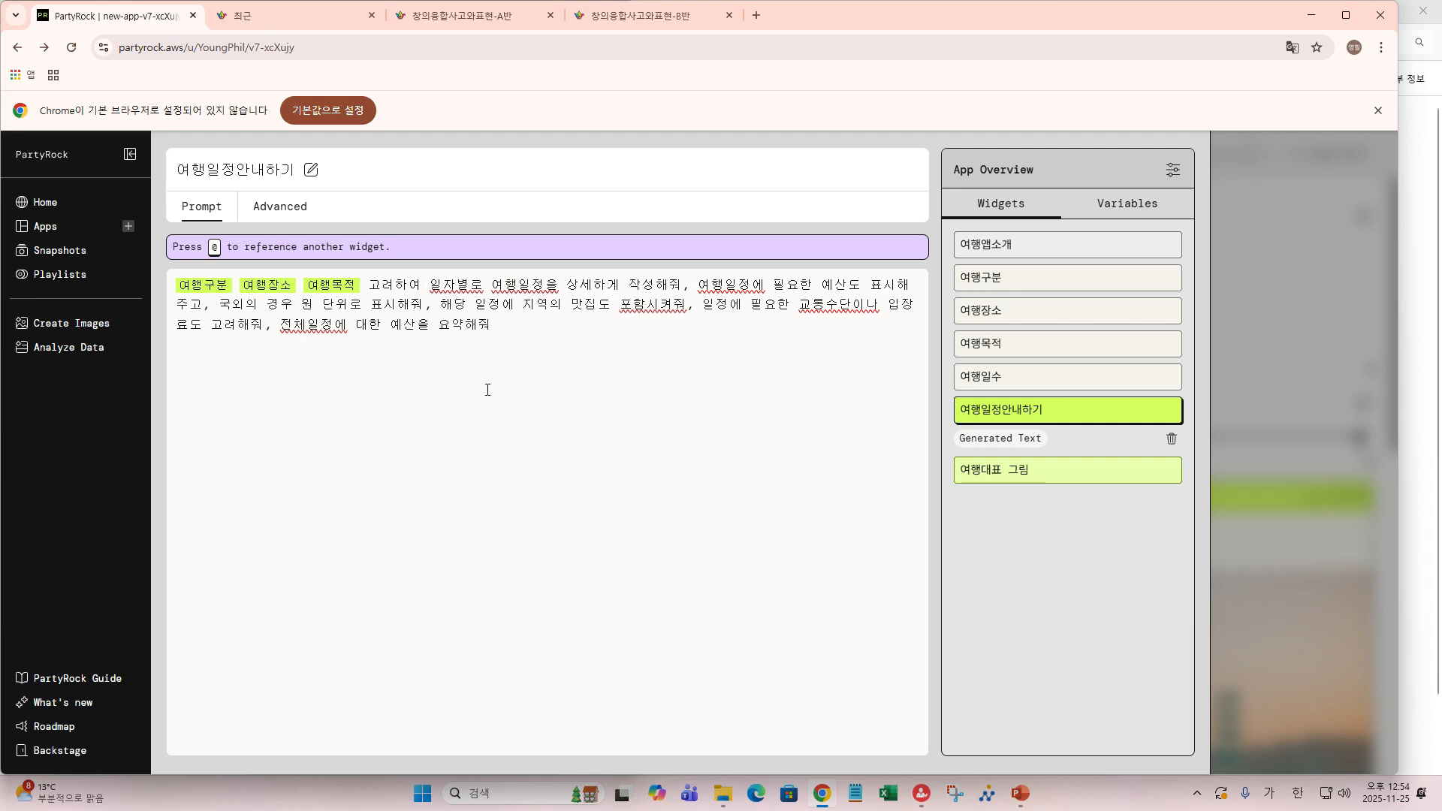
pyautogui.write('@')
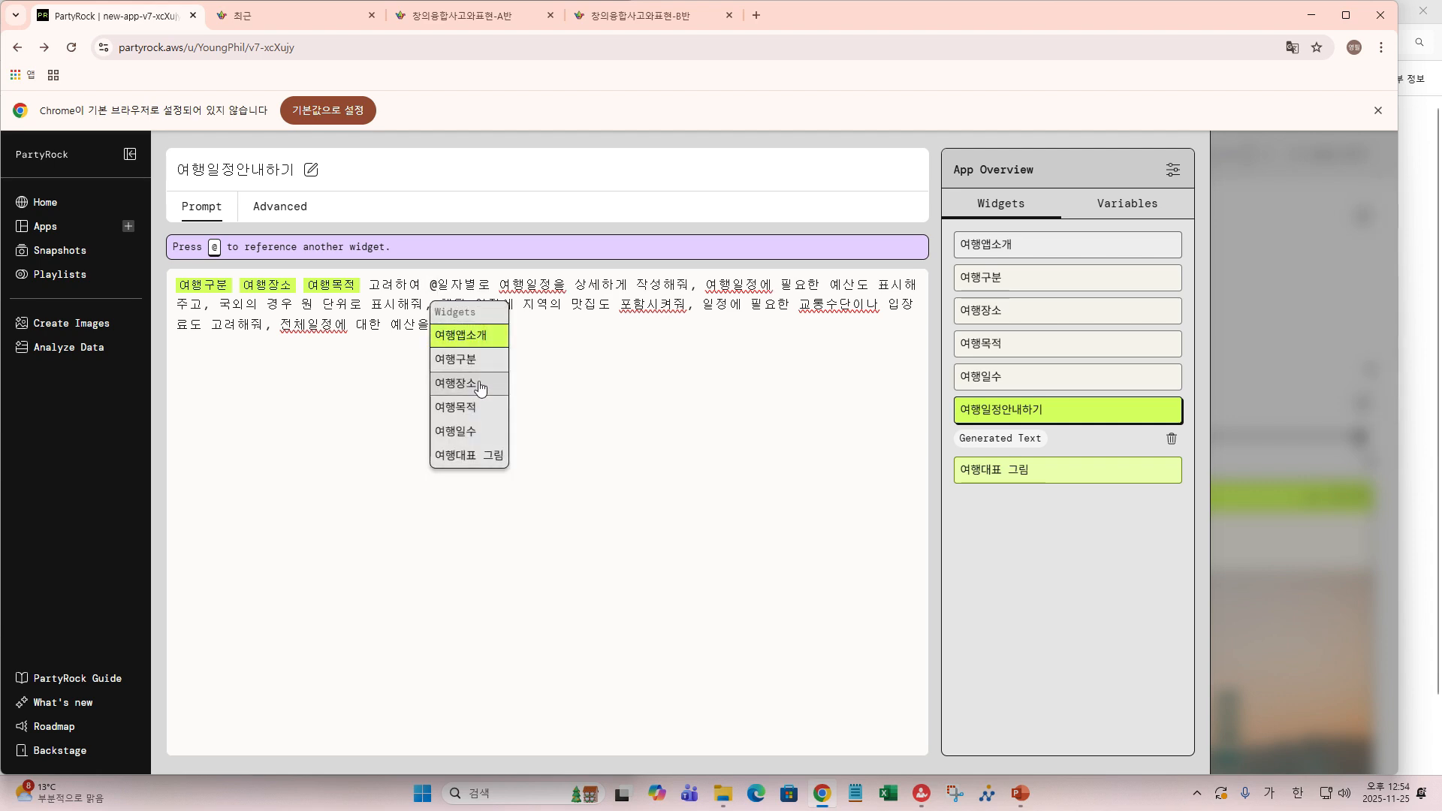
pyautogui.click(472, 430)
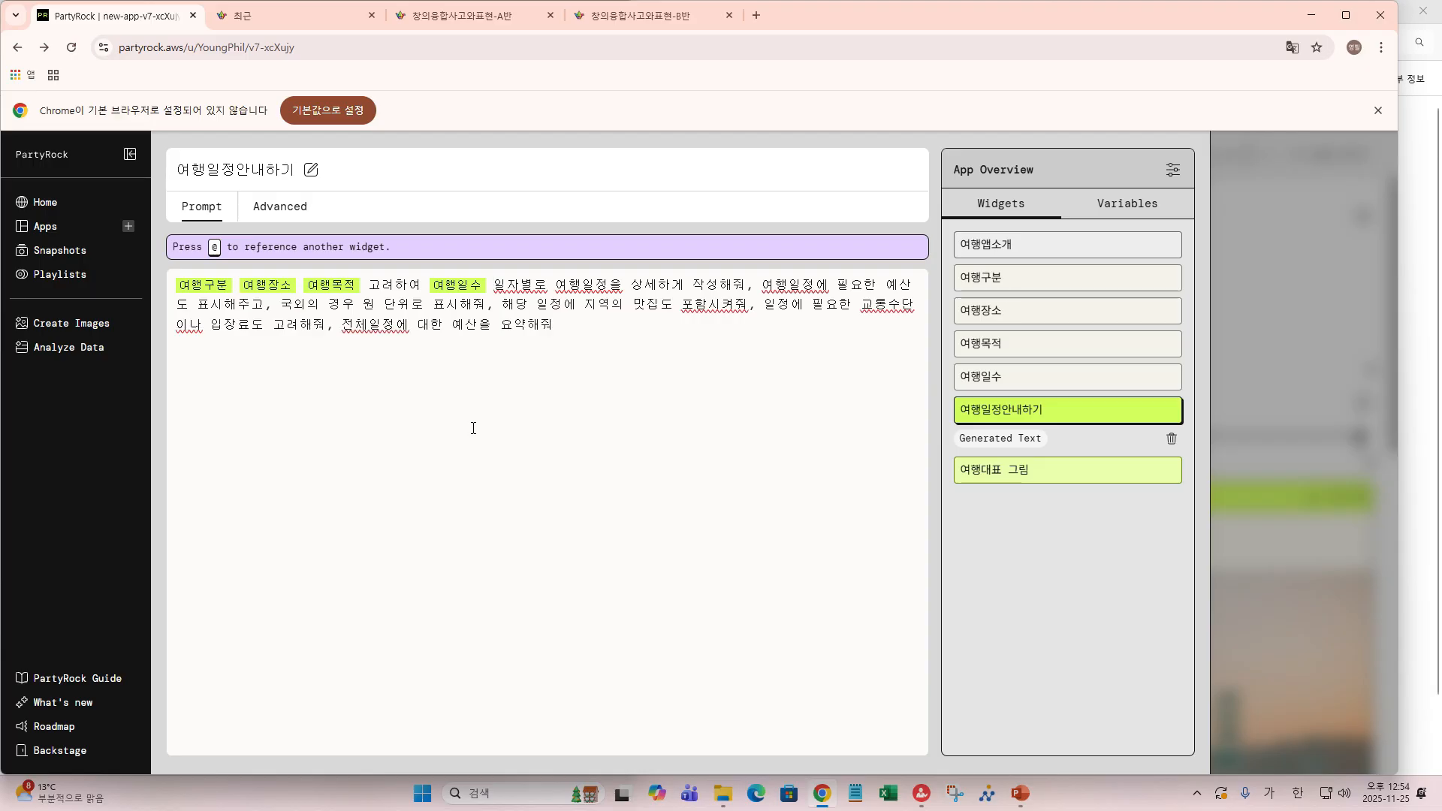
pyautogui.write('으')
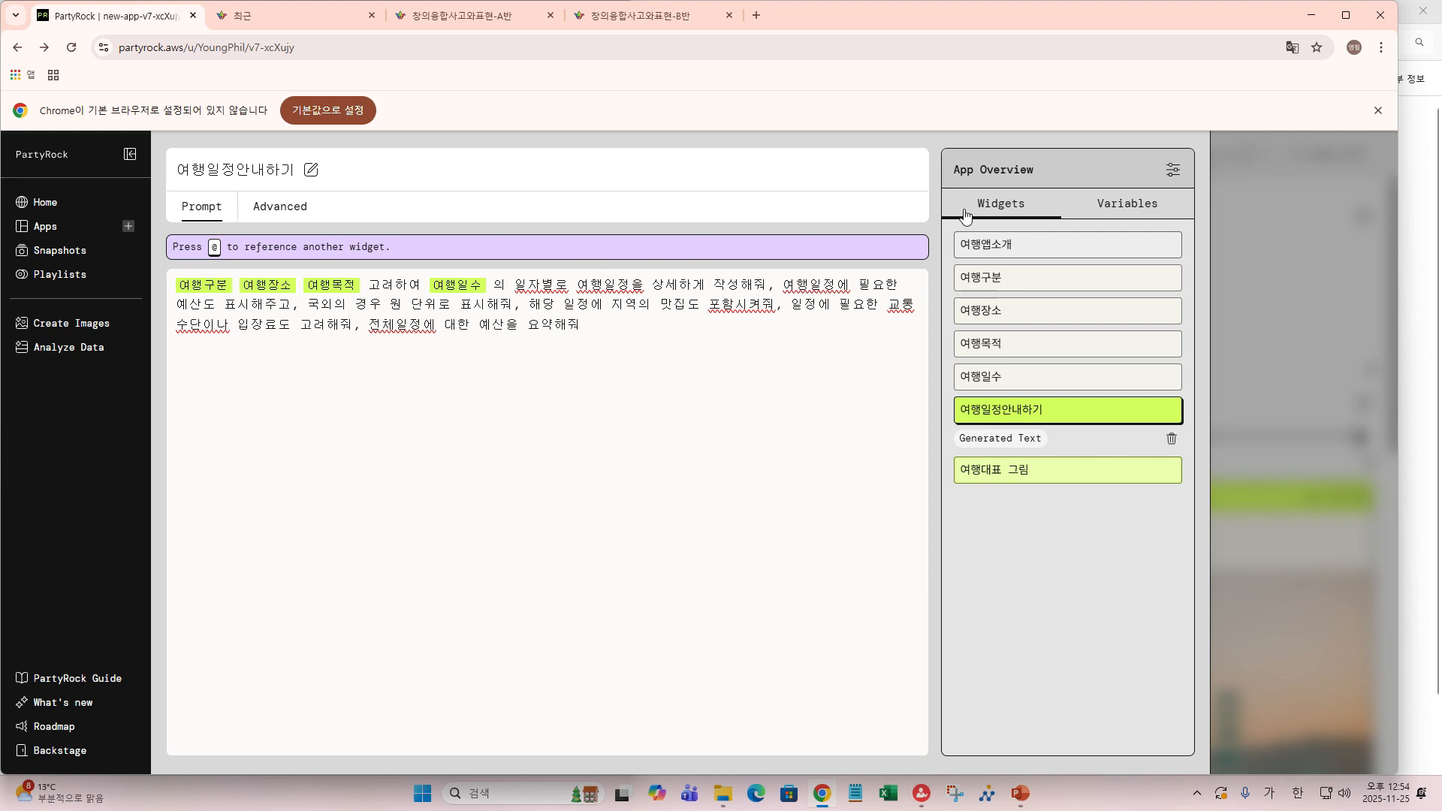
pyautogui.click(1302, 445)
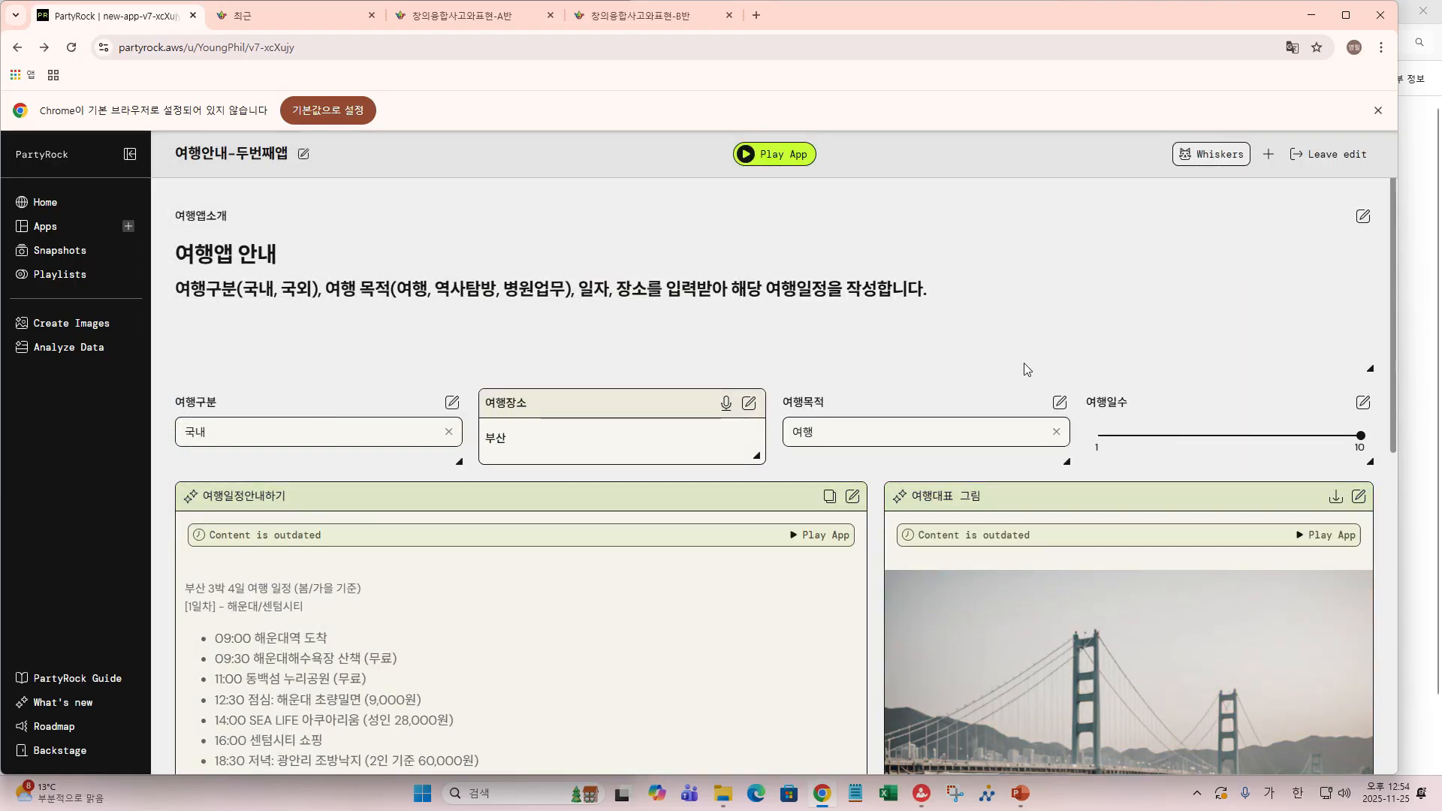
# - Rerun the app and review the regenerated 부산 itinerary through its 640,000원 total budget
pyautogui.click(771, 156)
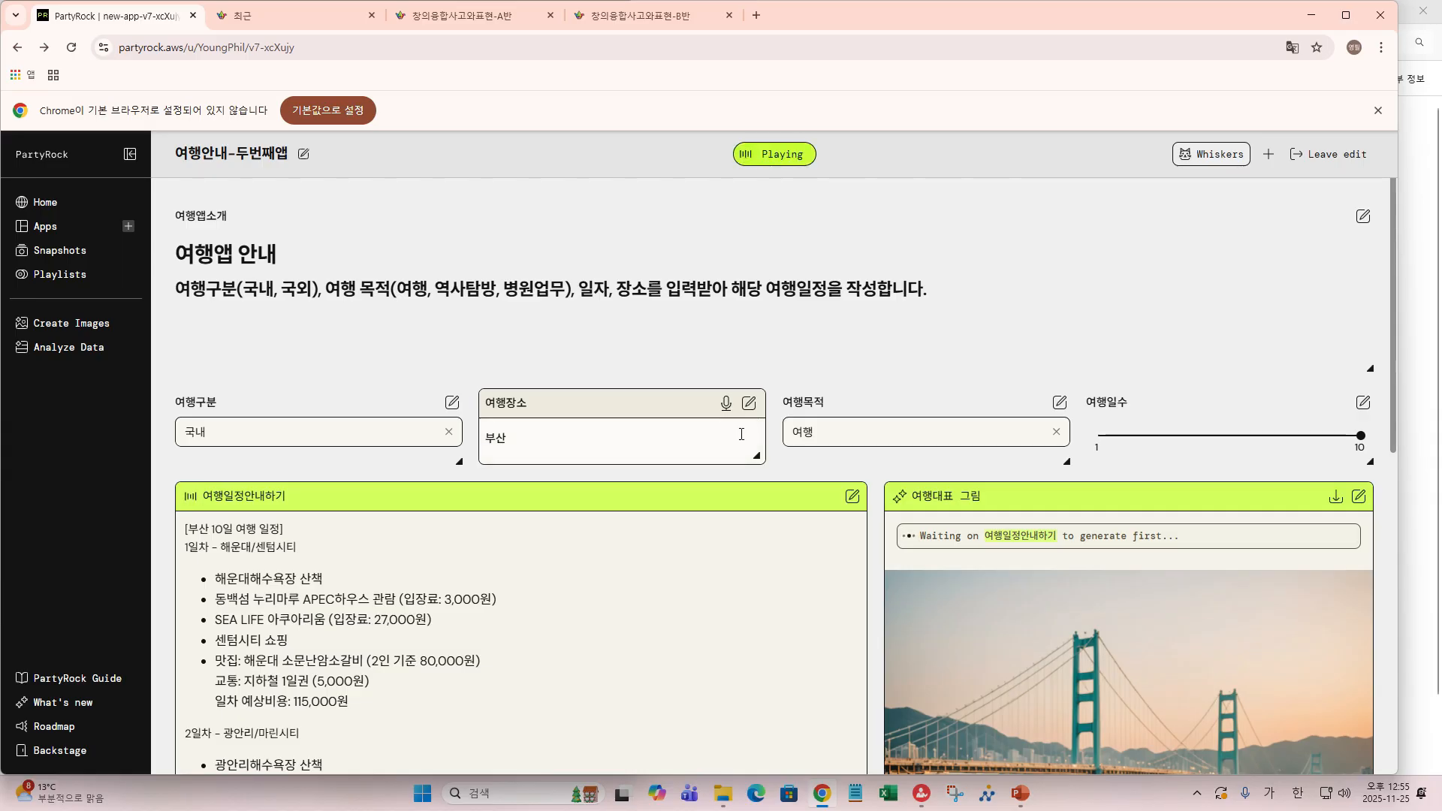
pyautogui.scroll(-2, 743, 435)
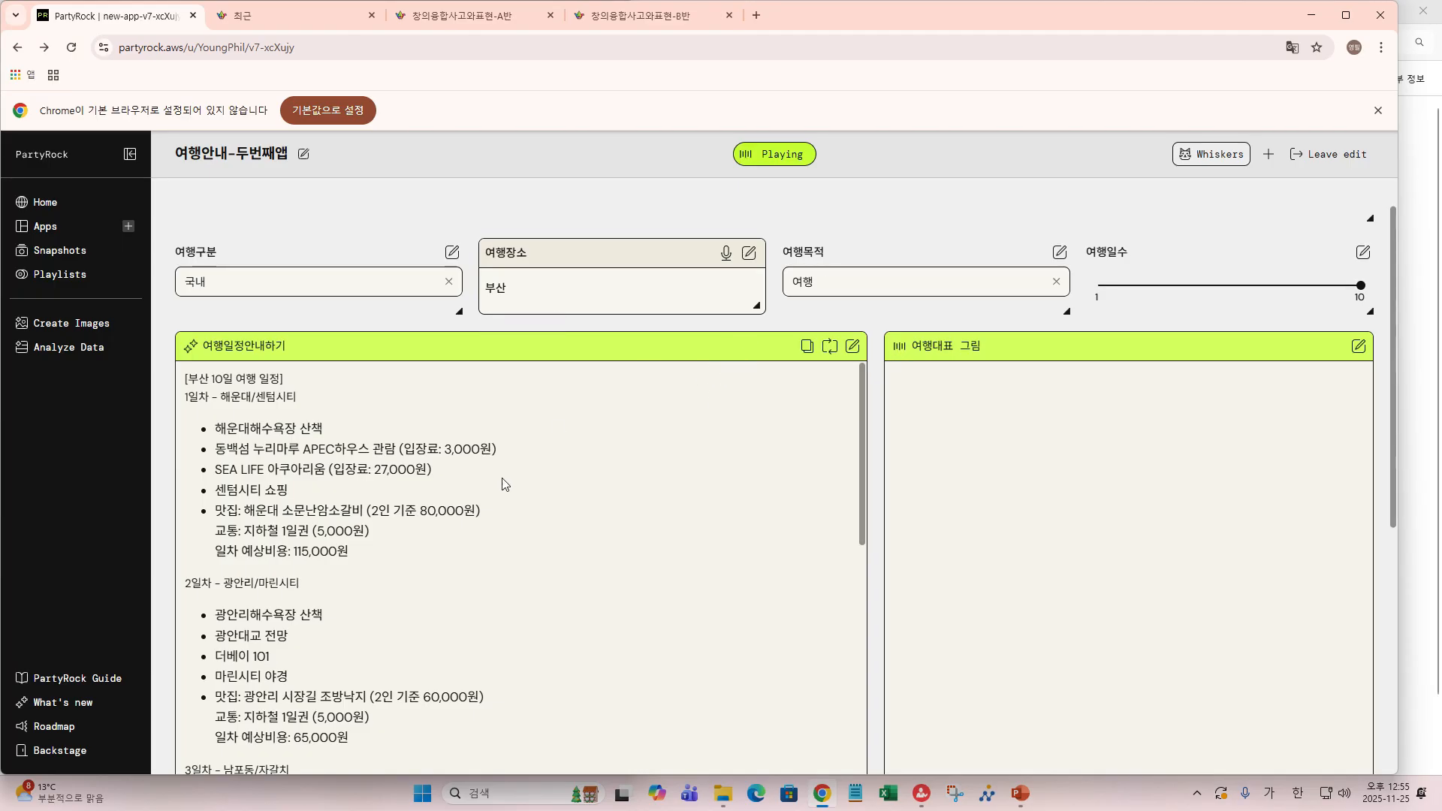
pyautogui.scroll(-2, 405, 472)
pyautogui.scroll(2, 407, 467)
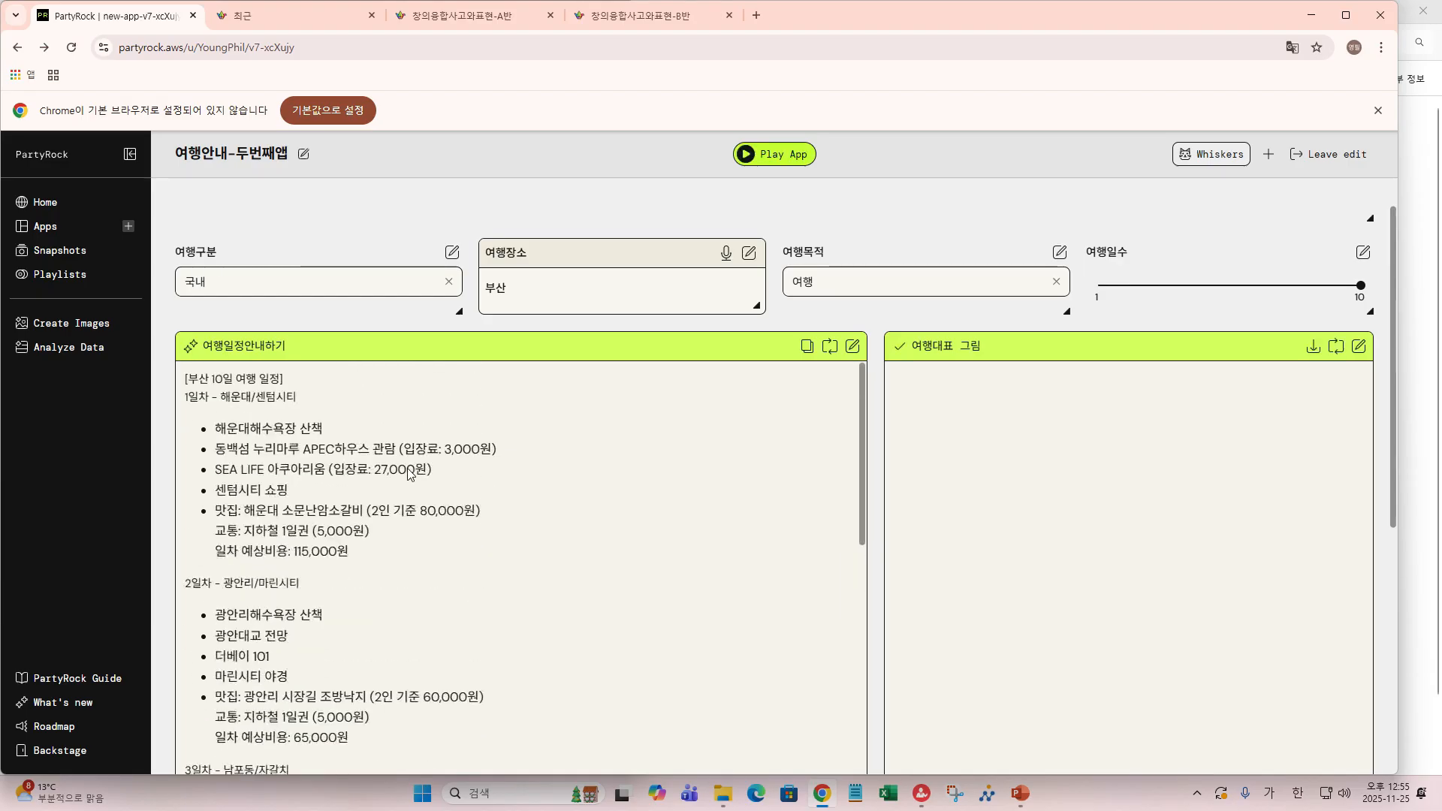
pyautogui.scroll(-2, 408, 468)
pyautogui.scroll(2, 409, 474)
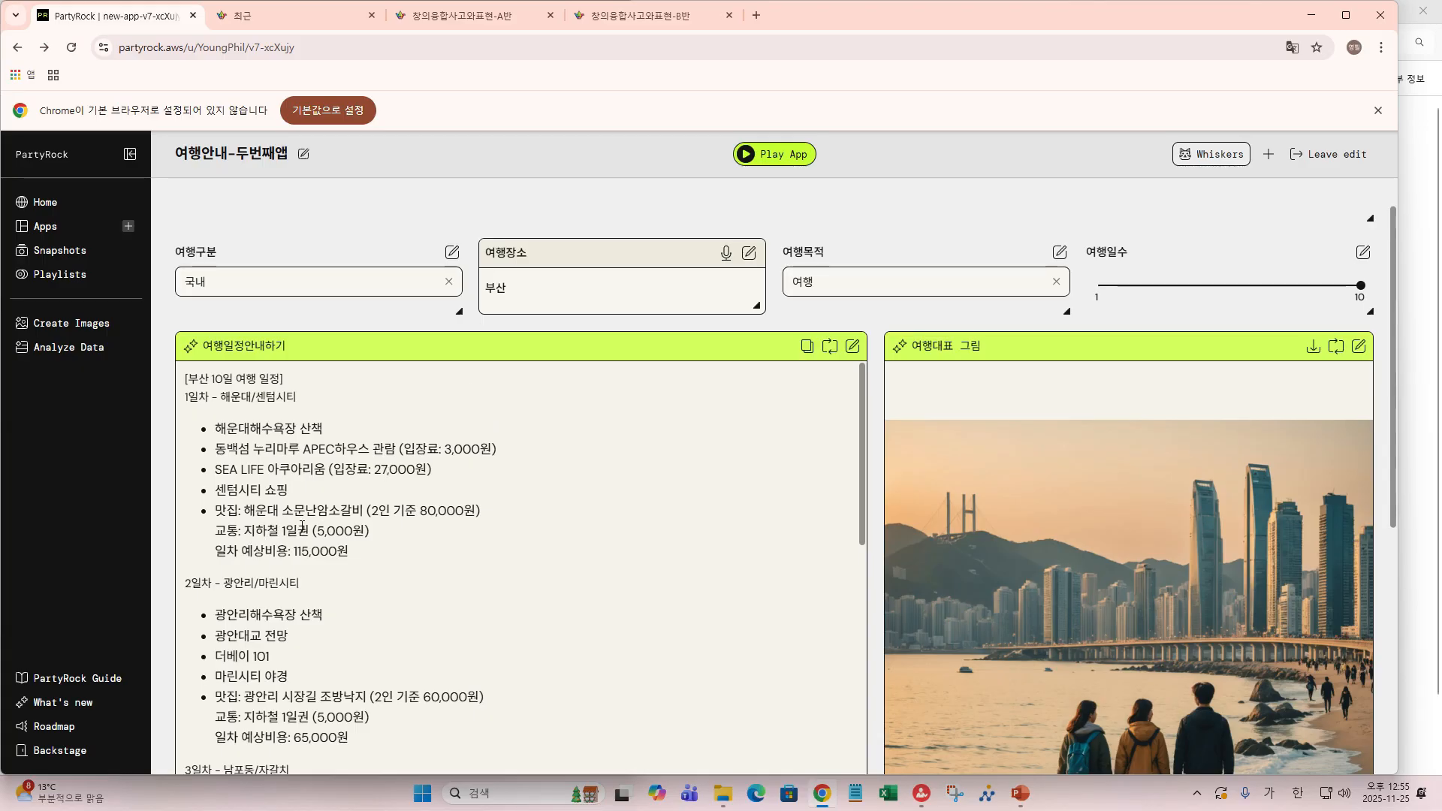
pyautogui.scroll(-3, 301, 526)
pyautogui.scroll(2, 337, 403)
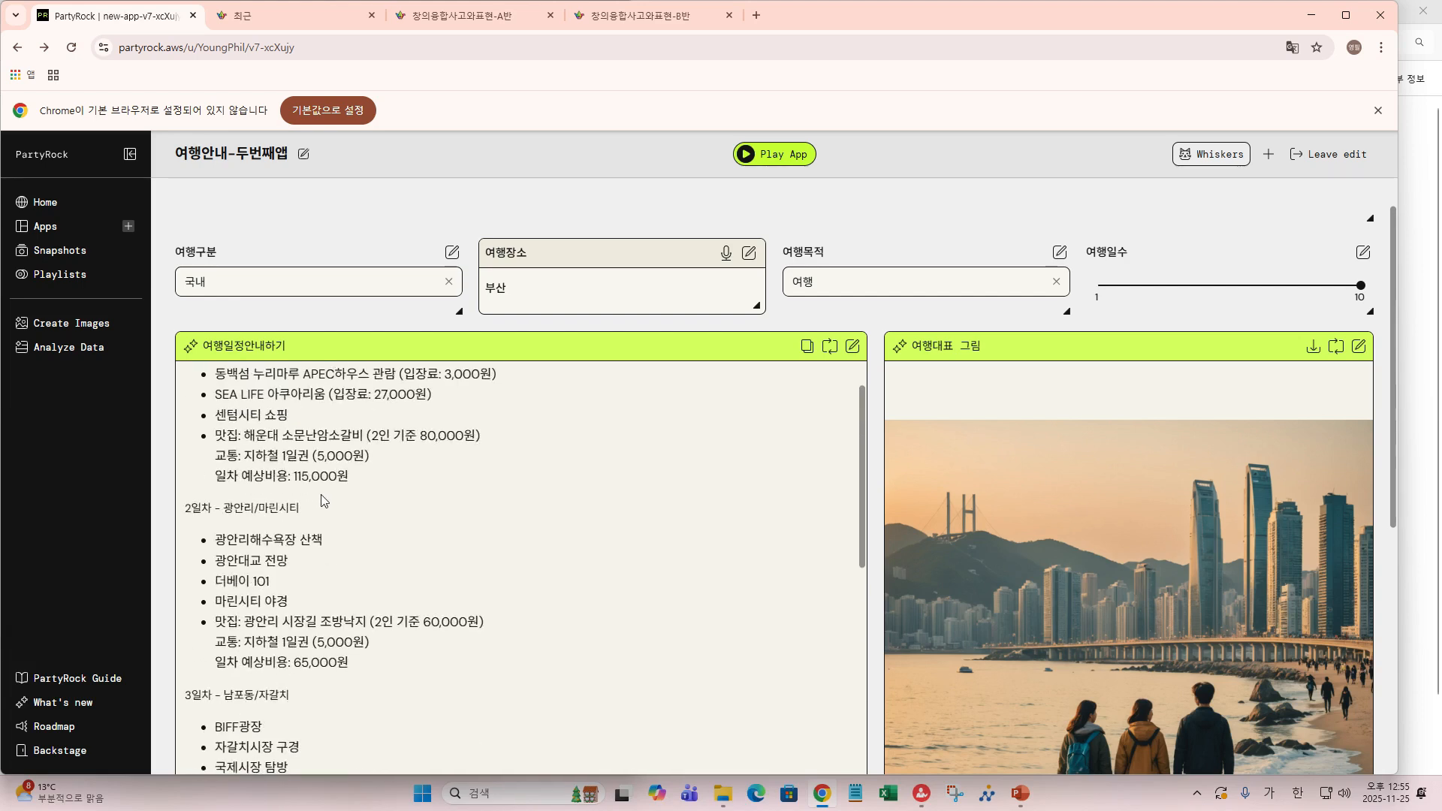
pyautogui.scroll(-2, 326, 492)
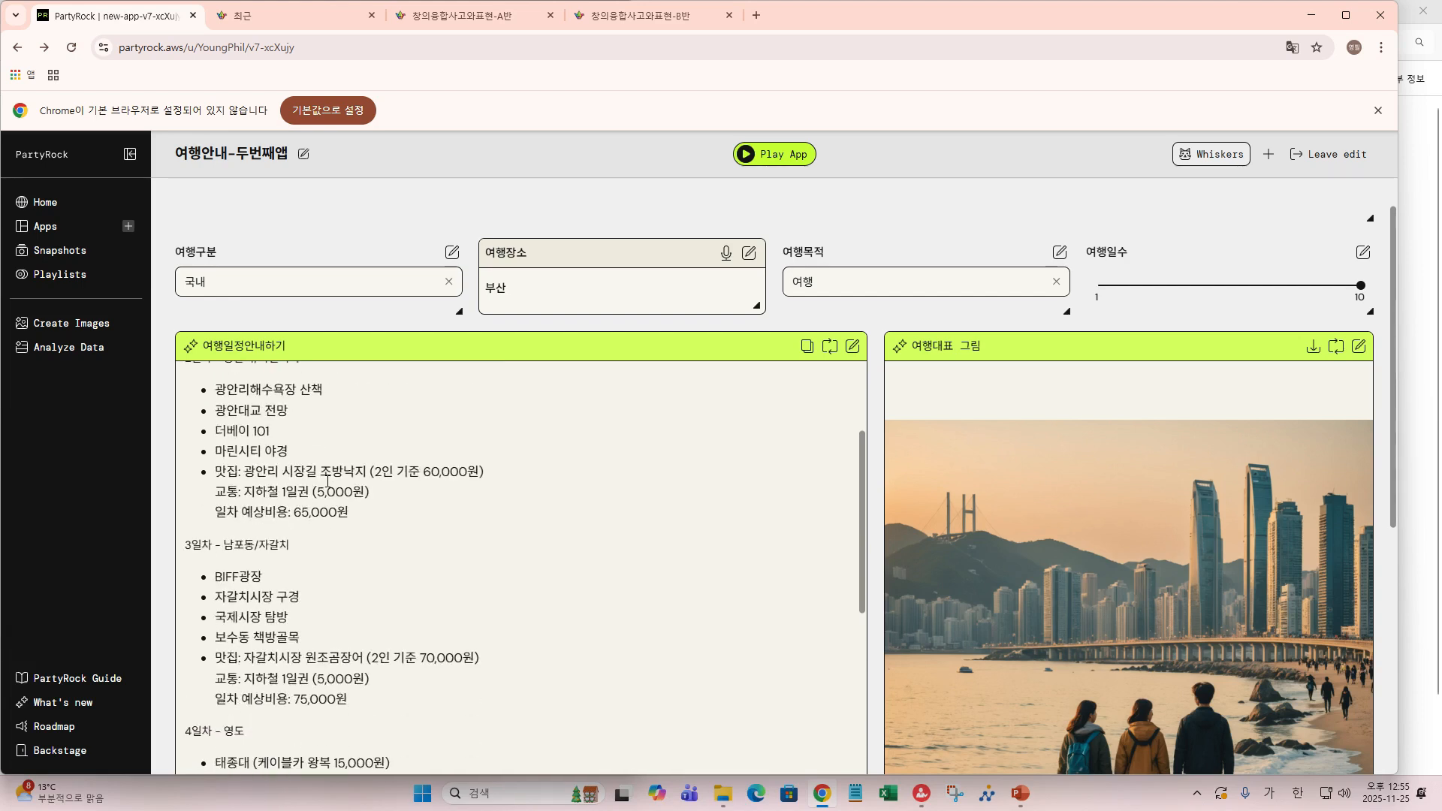
pyautogui.scroll(3, 328, 487)
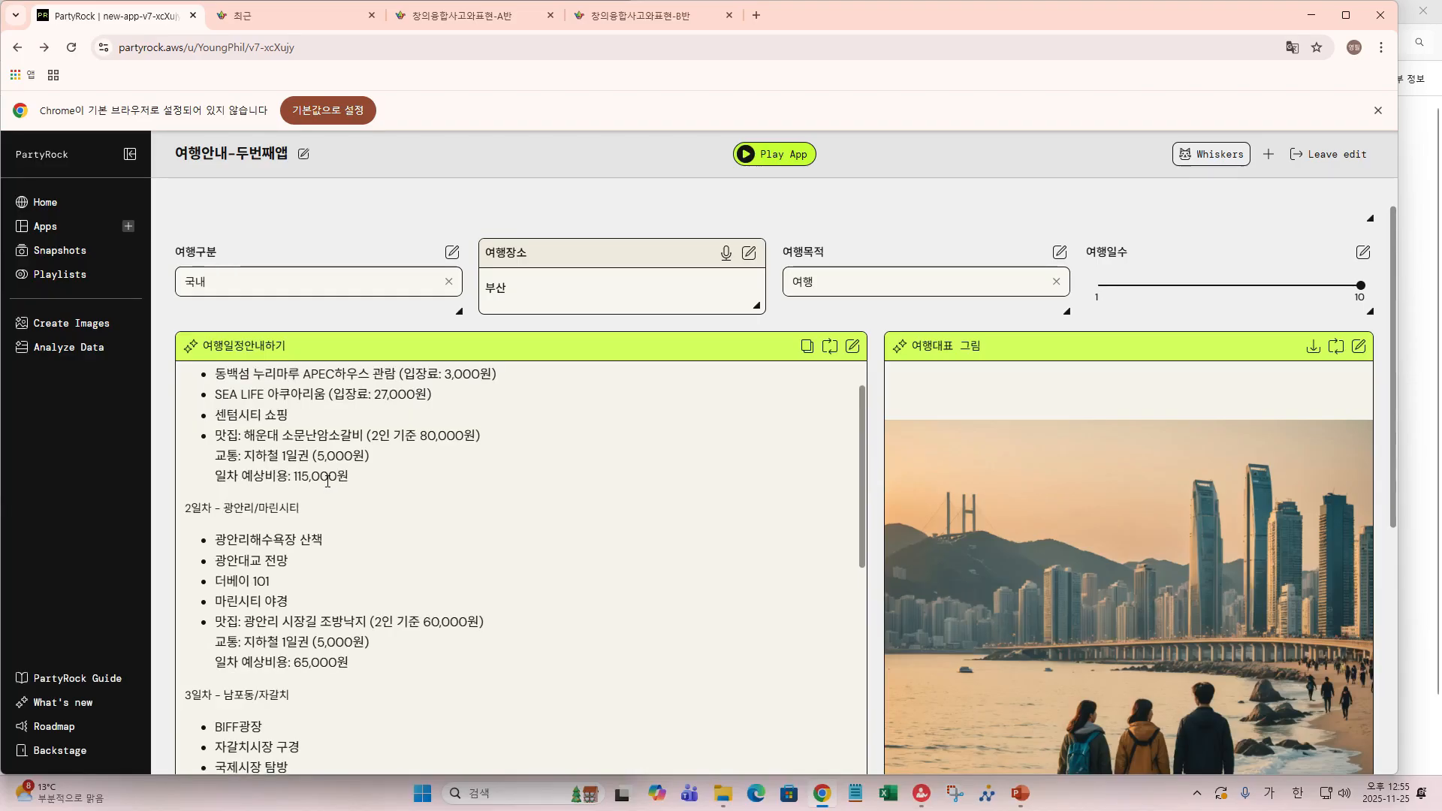
pyautogui.scroll(-2, 328, 482)
pyautogui.scroll(-1, 329, 485)
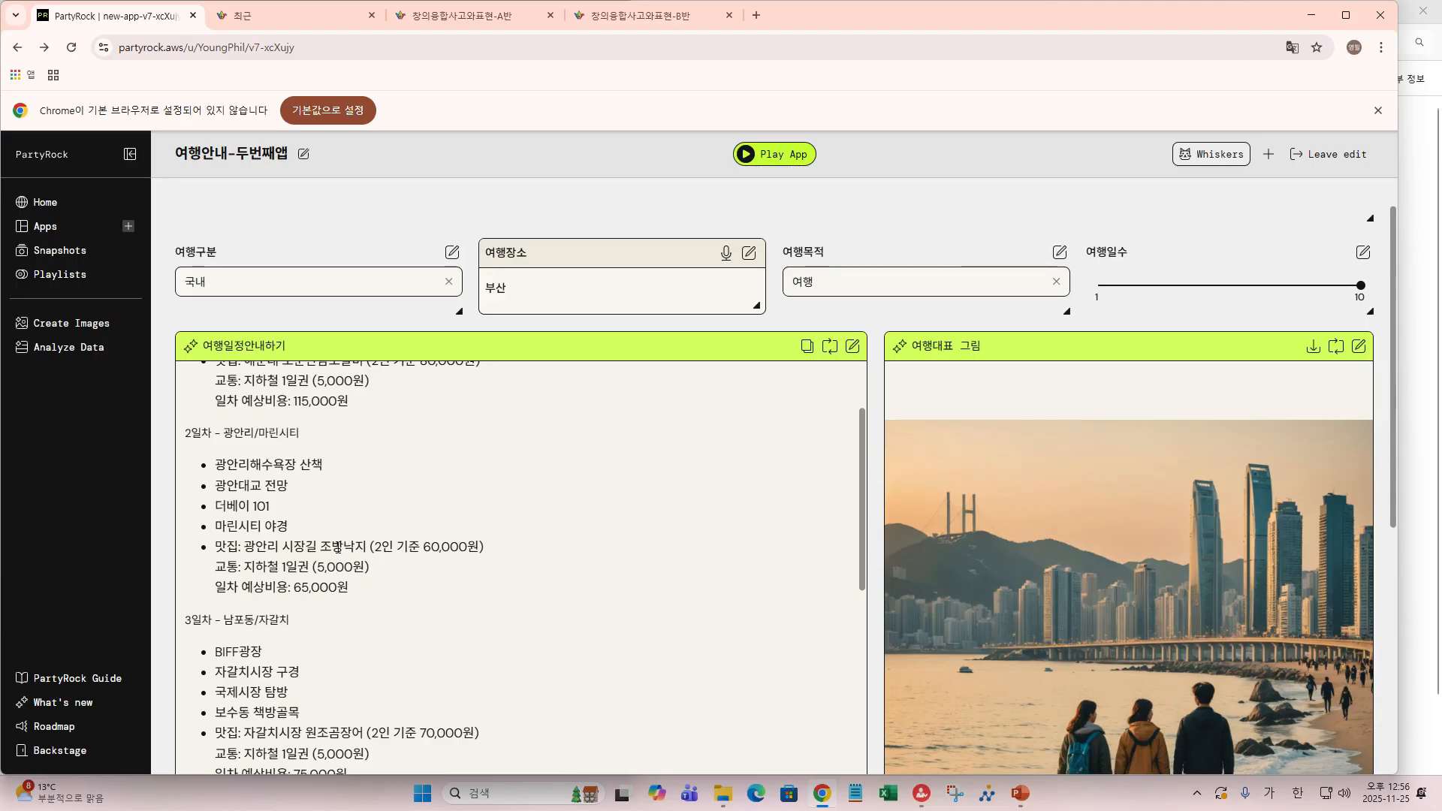
pyautogui.scroll(-1, 342, 545)
pyautogui.scroll(-1, 339, 554)
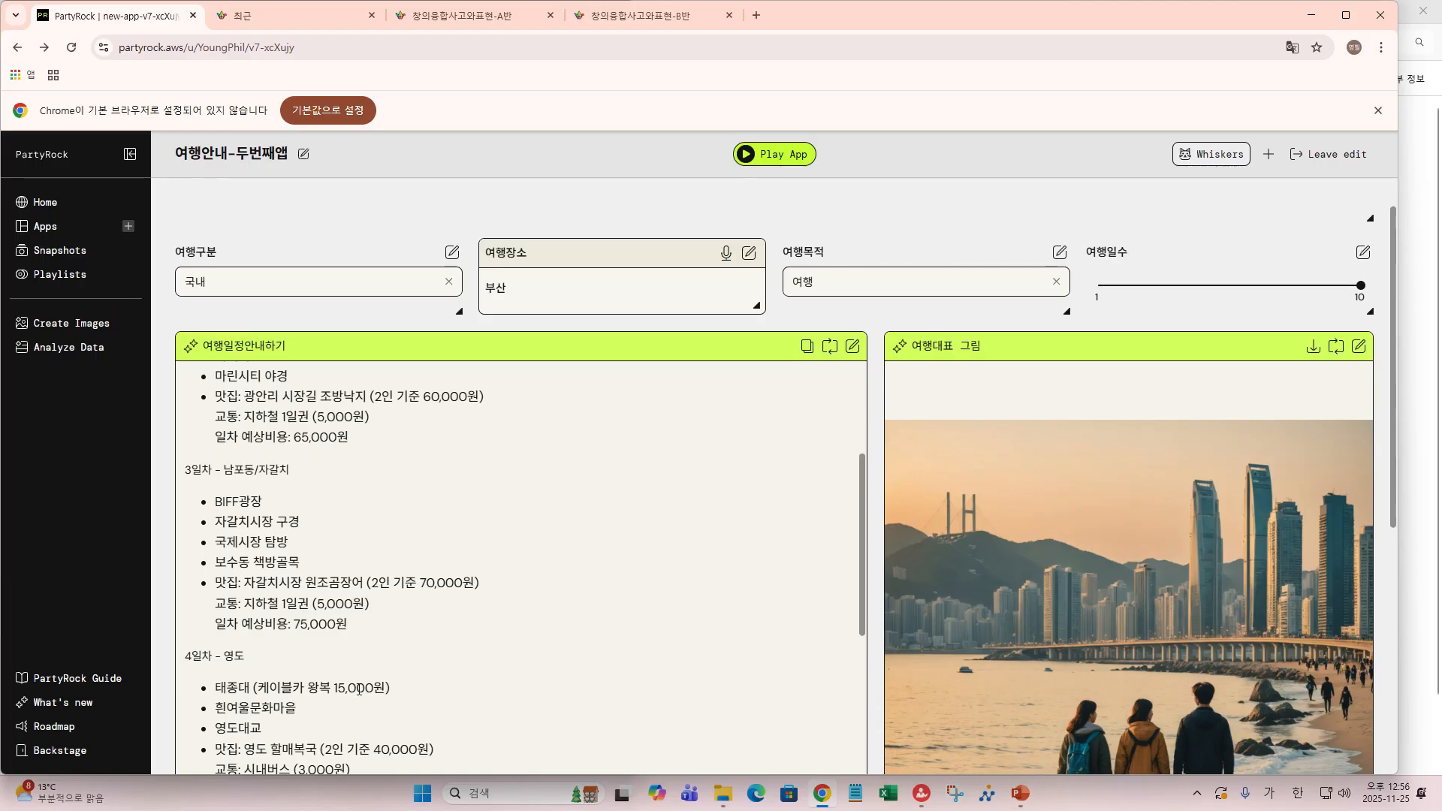
pyautogui.scroll(-2, 379, 556)
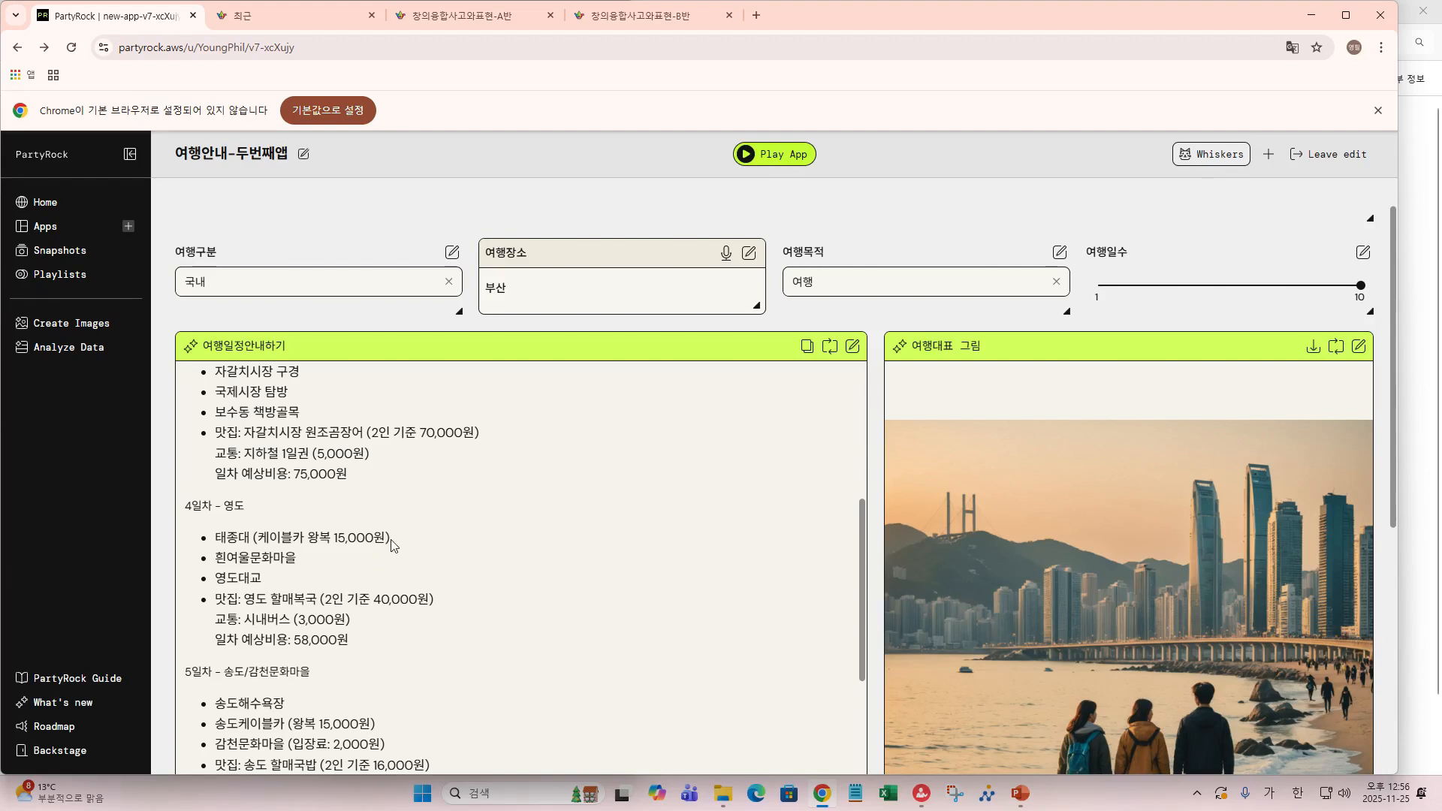
pyautogui.scroll(-1, 392, 544)
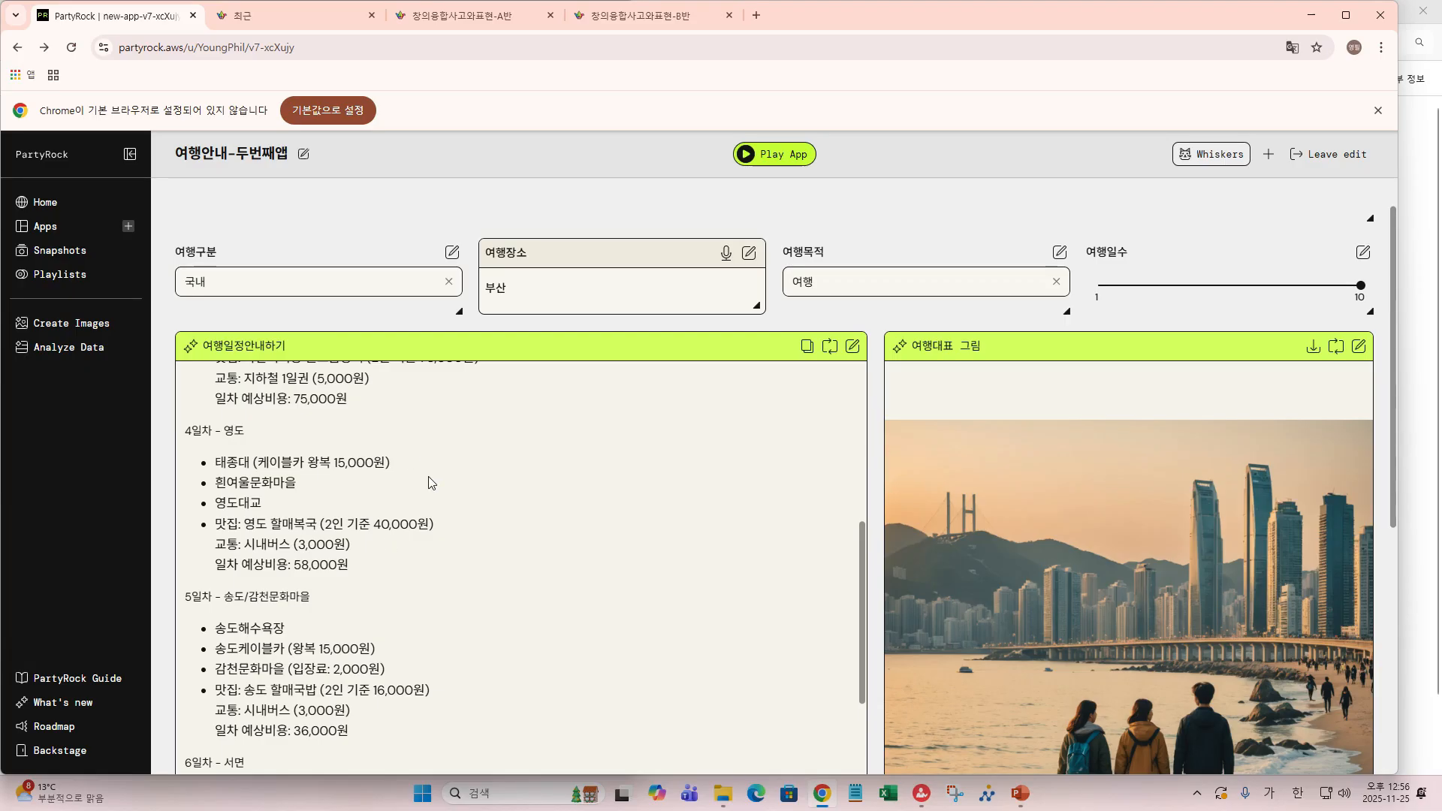
pyautogui.scroll(-1, 432, 483)
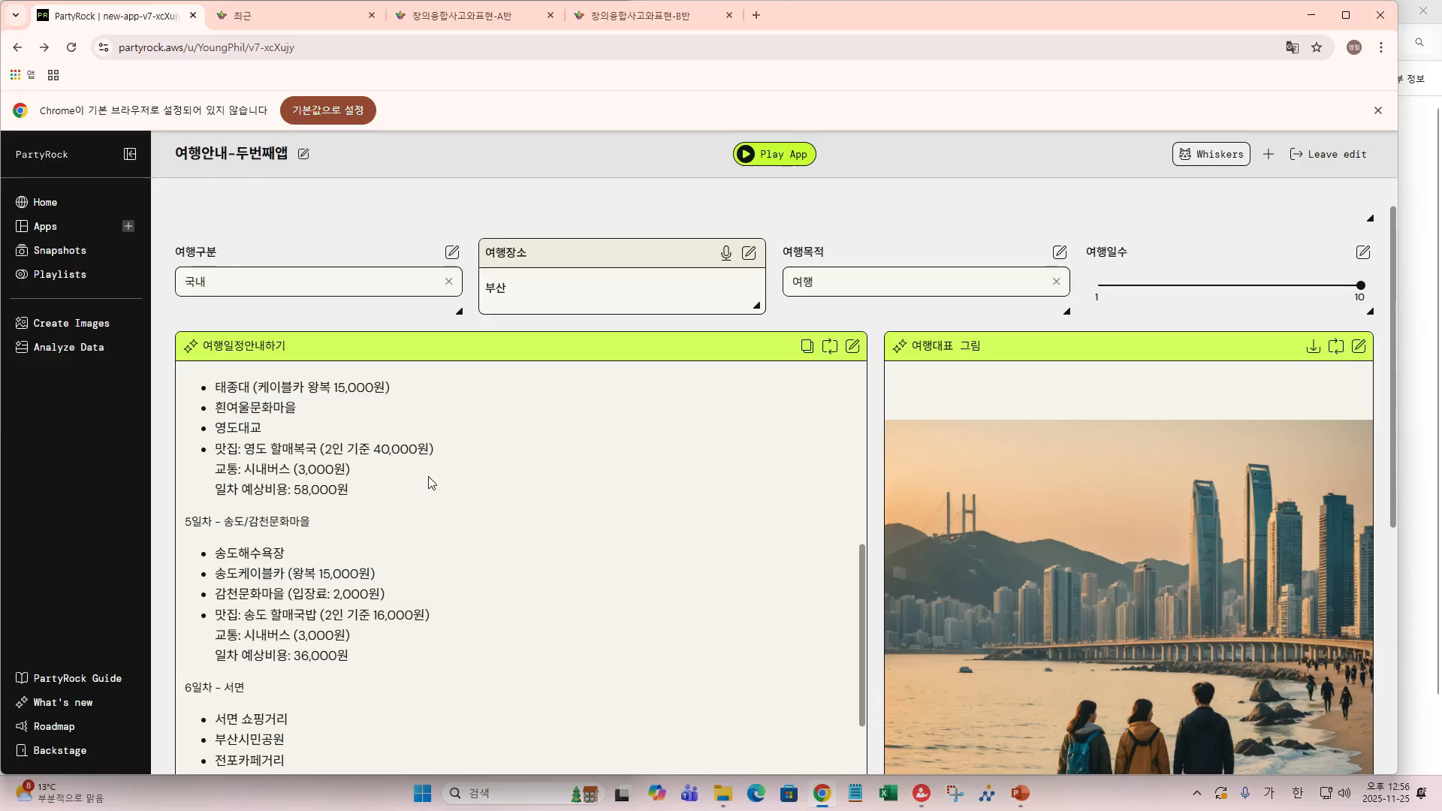
pyautogui.scroll(-2, 432, 482)
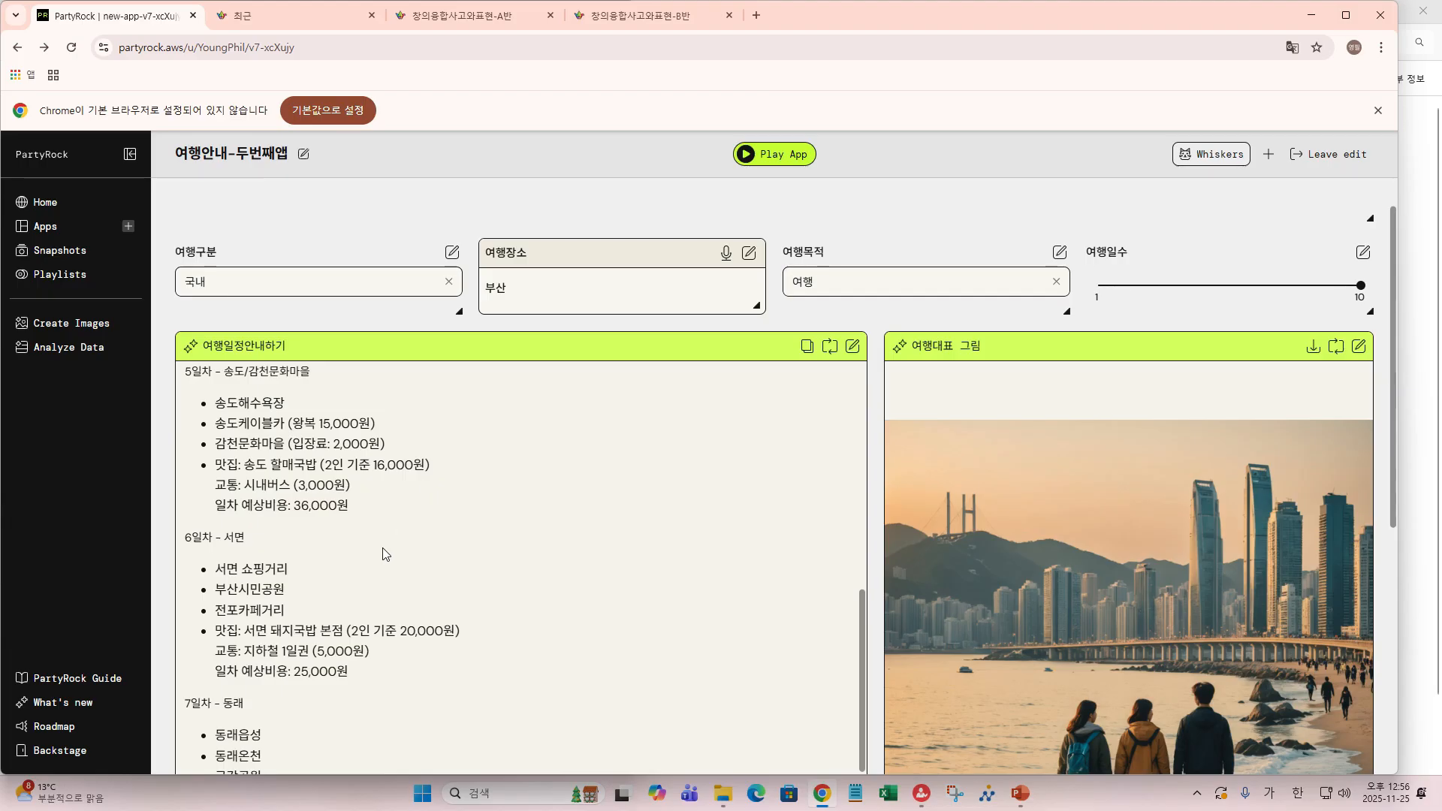
pyautogui.scroll(-1, 388, 555)
pyautogui.scroll(-2, 387, 547)
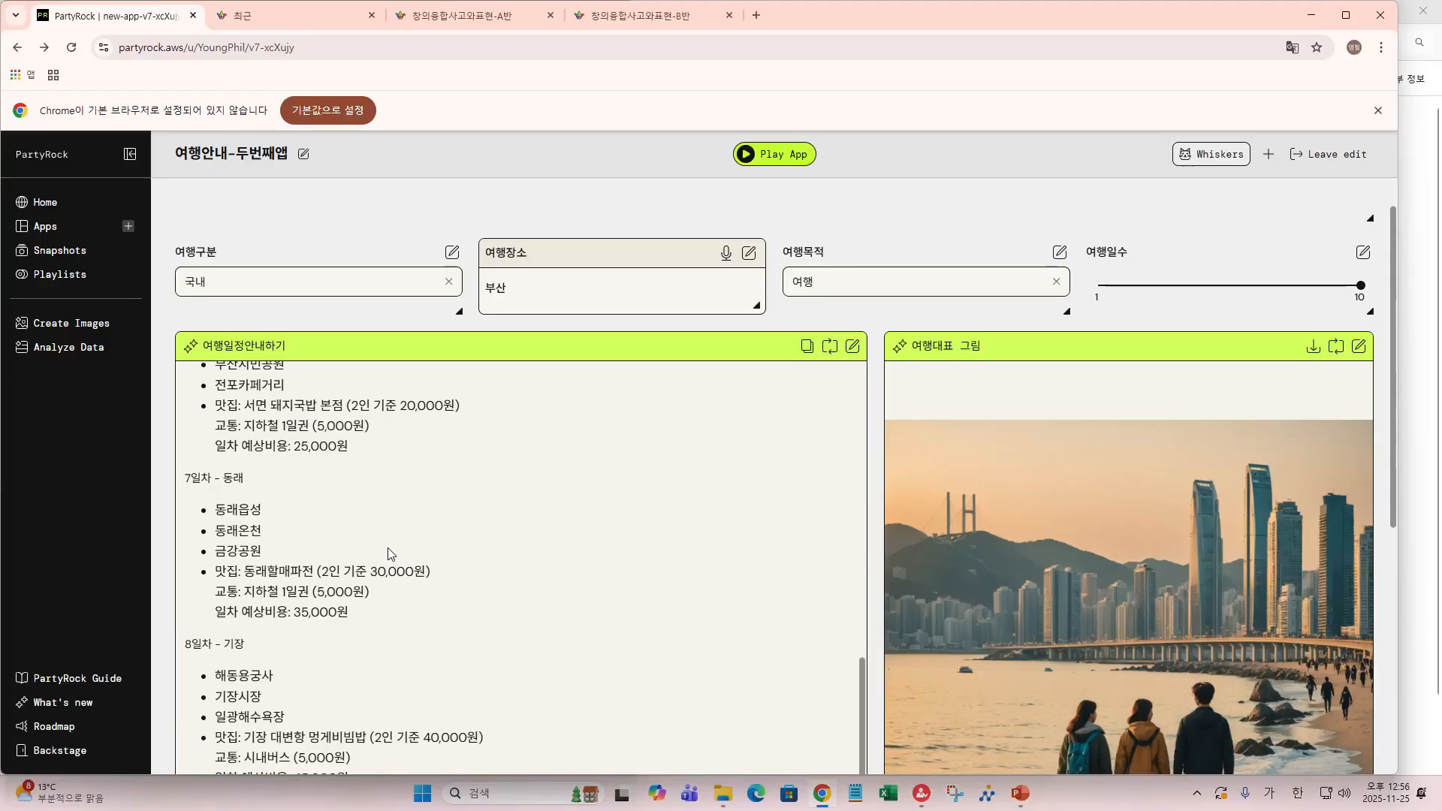
pyautogui.scroll(-3, 388, 554)
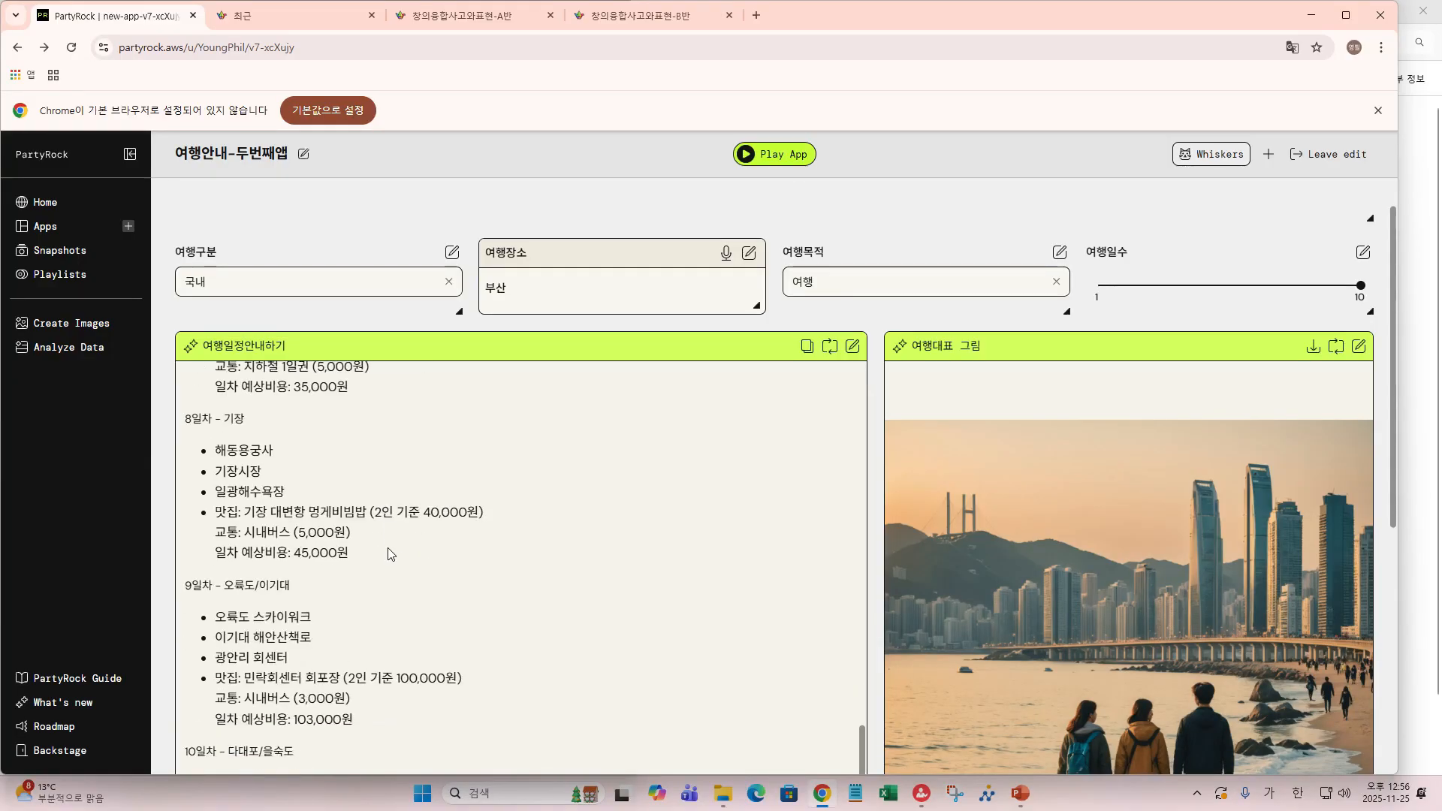
pyautogui.scroll(-2, 387, 548)
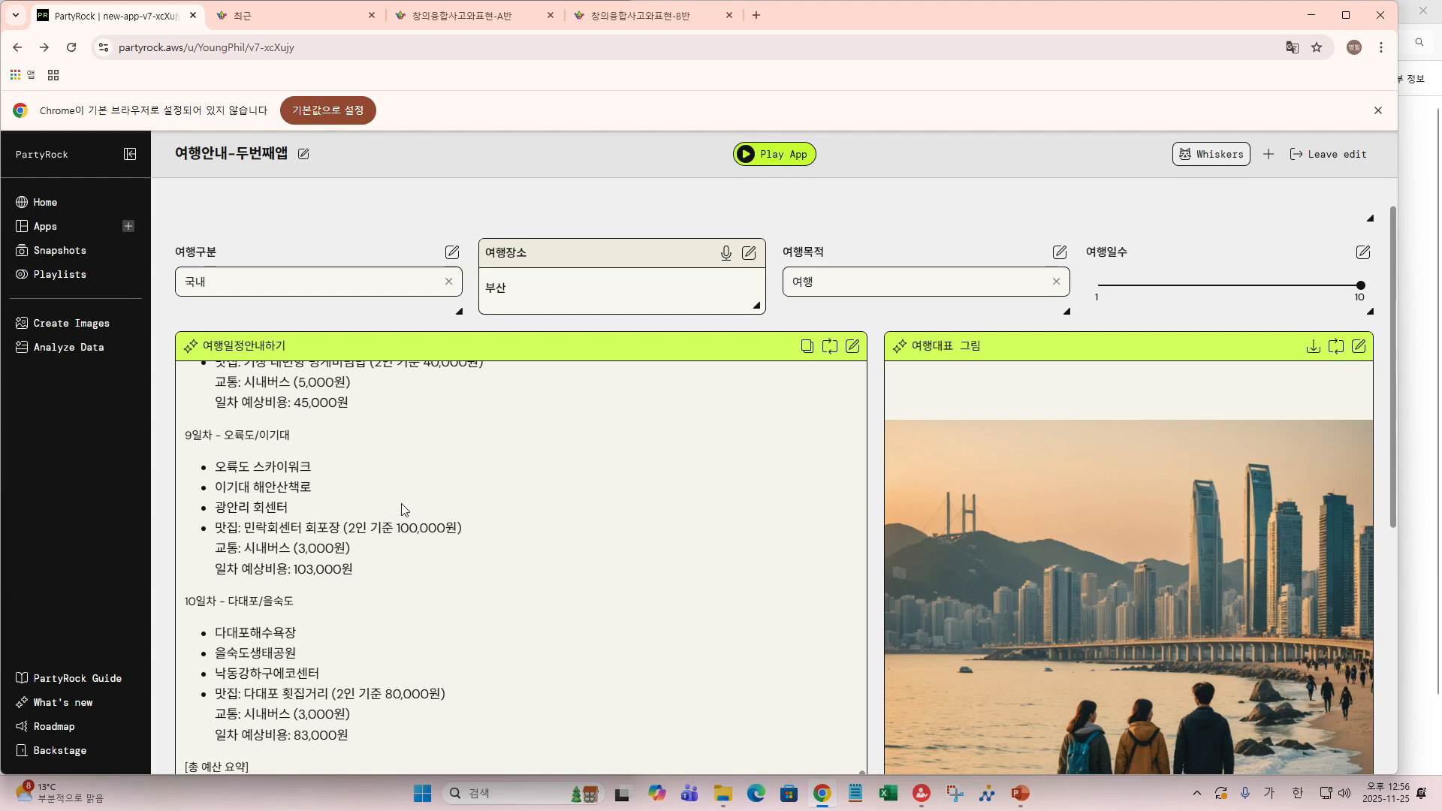
pyautogui.scroll(-3, 404, 509)
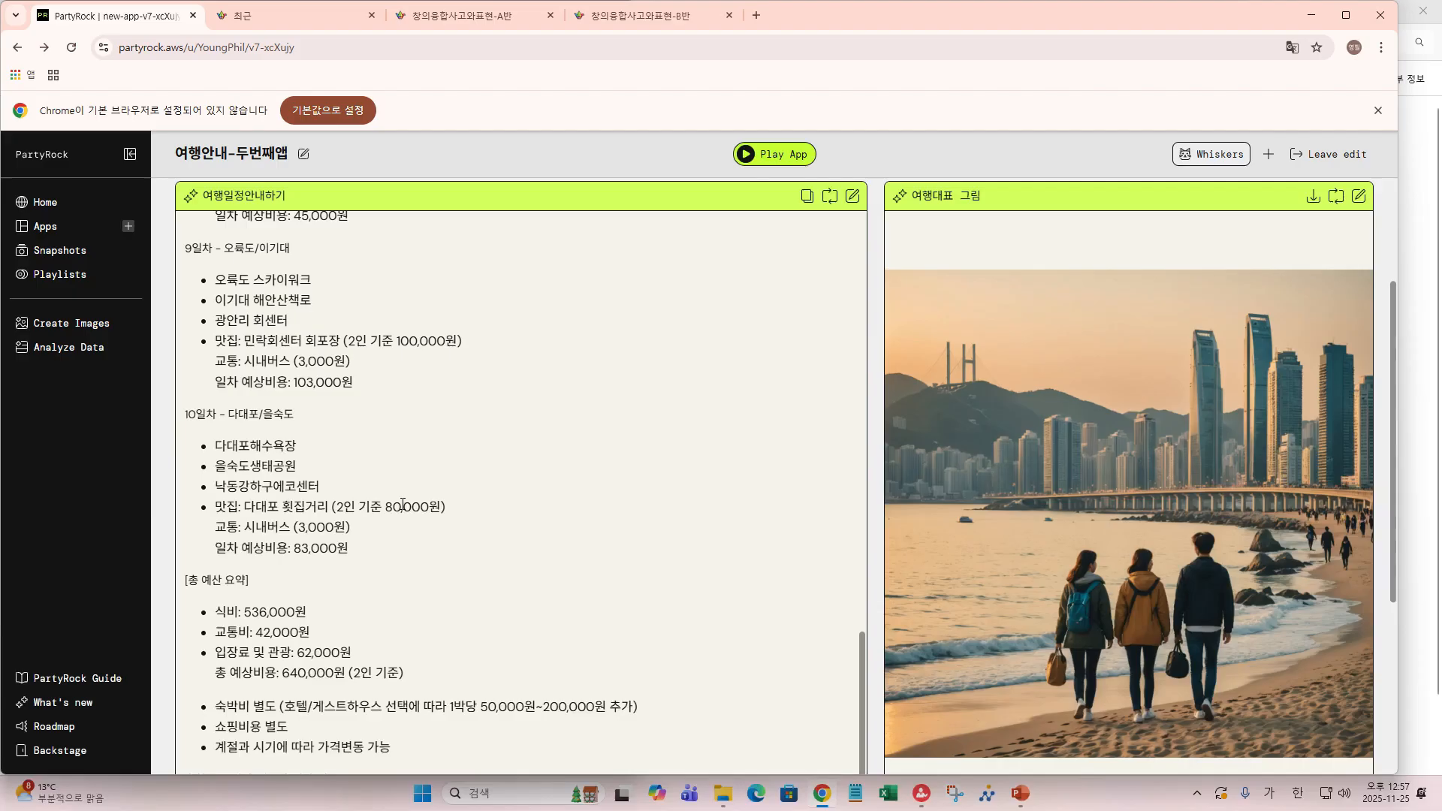
pyautogui.scroll(-3, 402, 505)
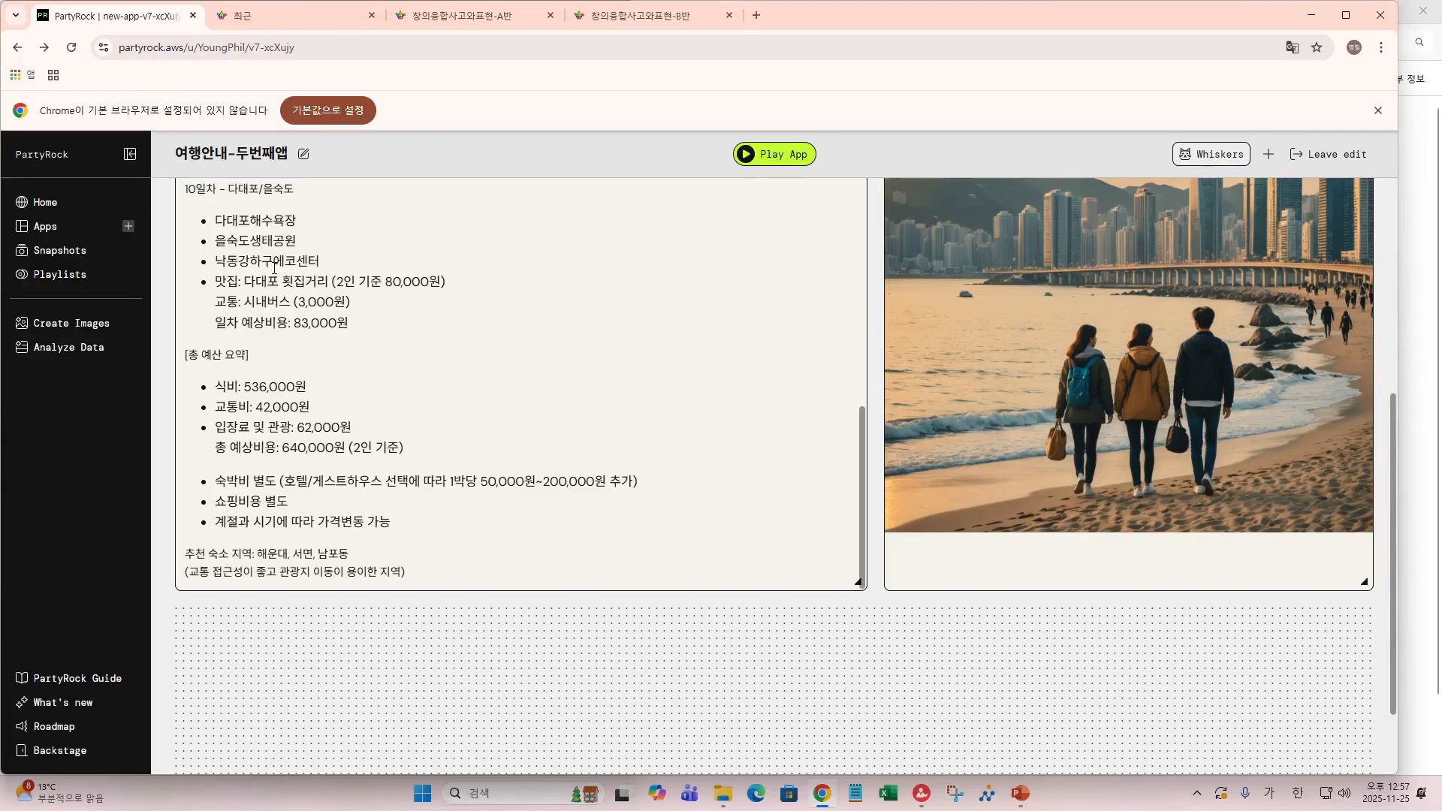
pyautogui.scroll(-1, 277, 272)
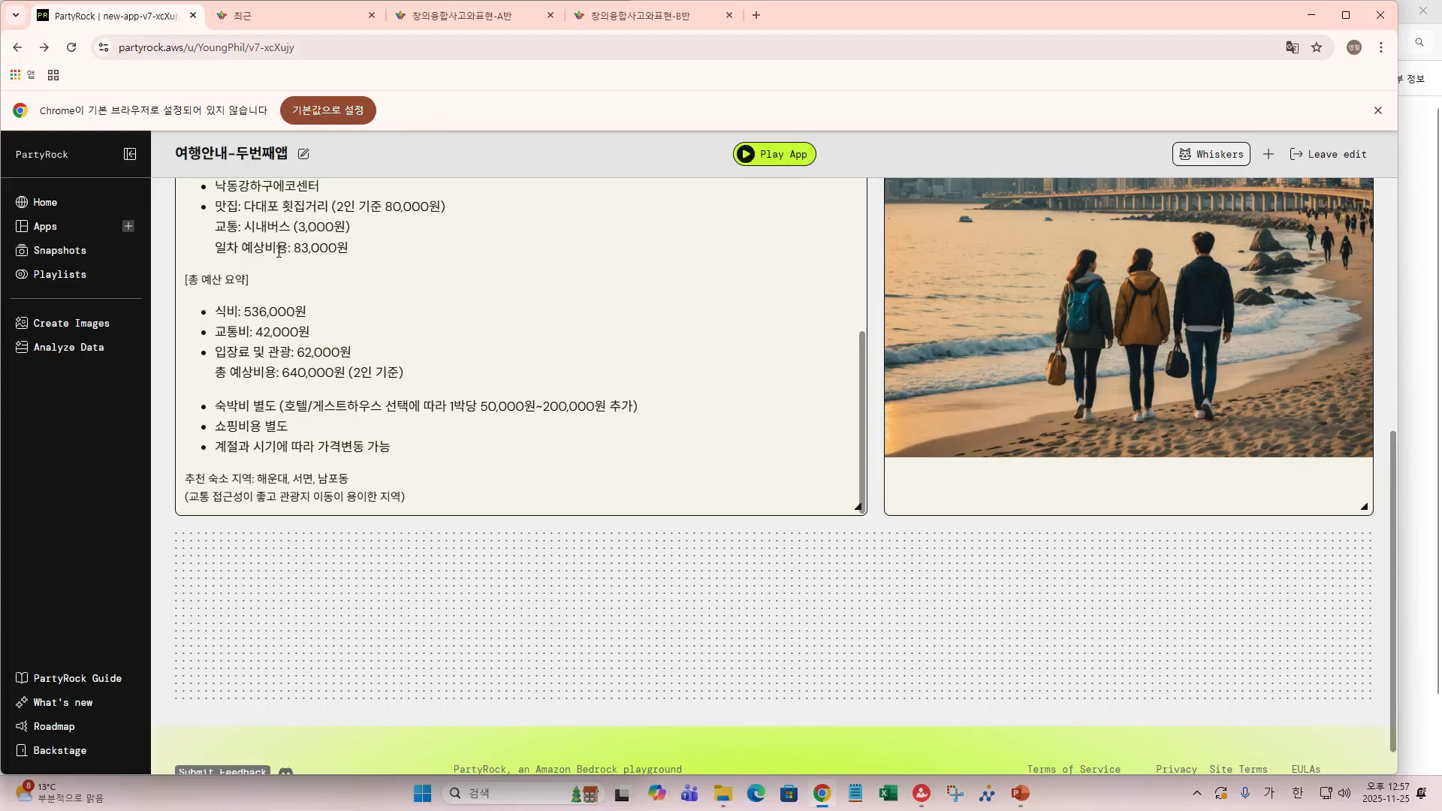
pyautogui.scroll(-1, 279, 252)
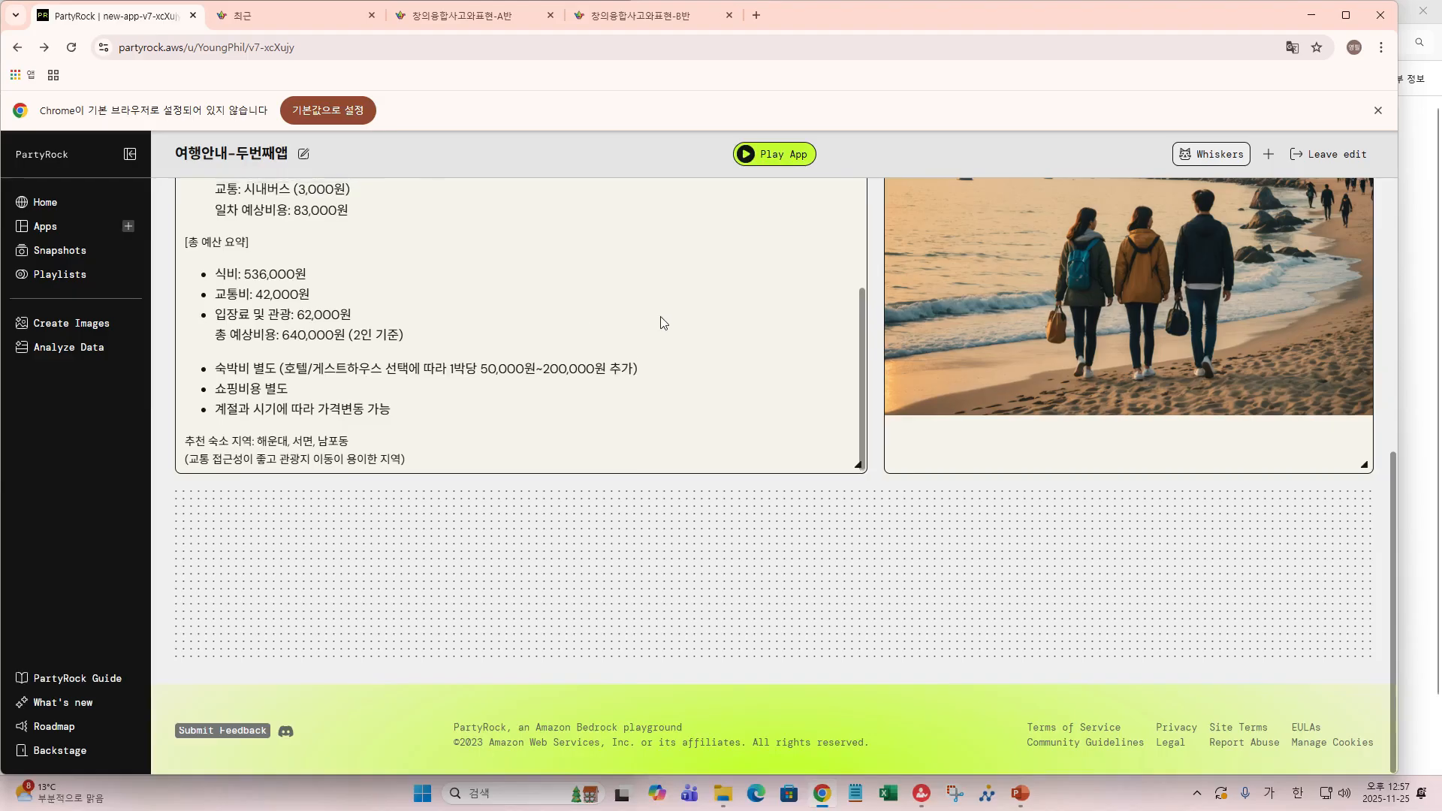
pyautogui.scroll(10, 661, 319)
pyautogui.scroll(4, 912, 402)
pyautogui.scroll(3, 912, 403)
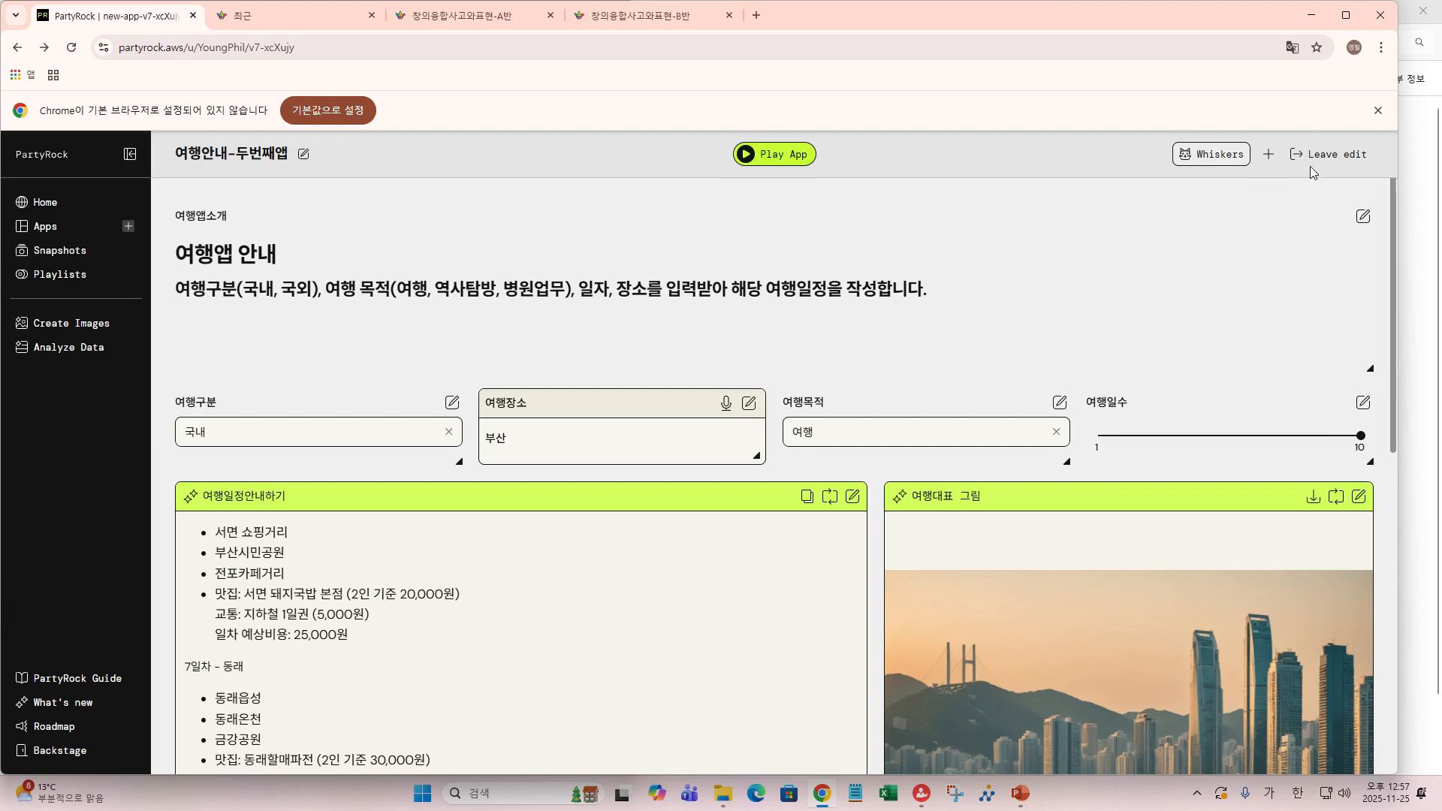
# - Add a Chat Box widget at the bottom of the app
pyautogui.scroll(-5, 1210, 340)
pyautogui.scroll(-4, 1210, 338)
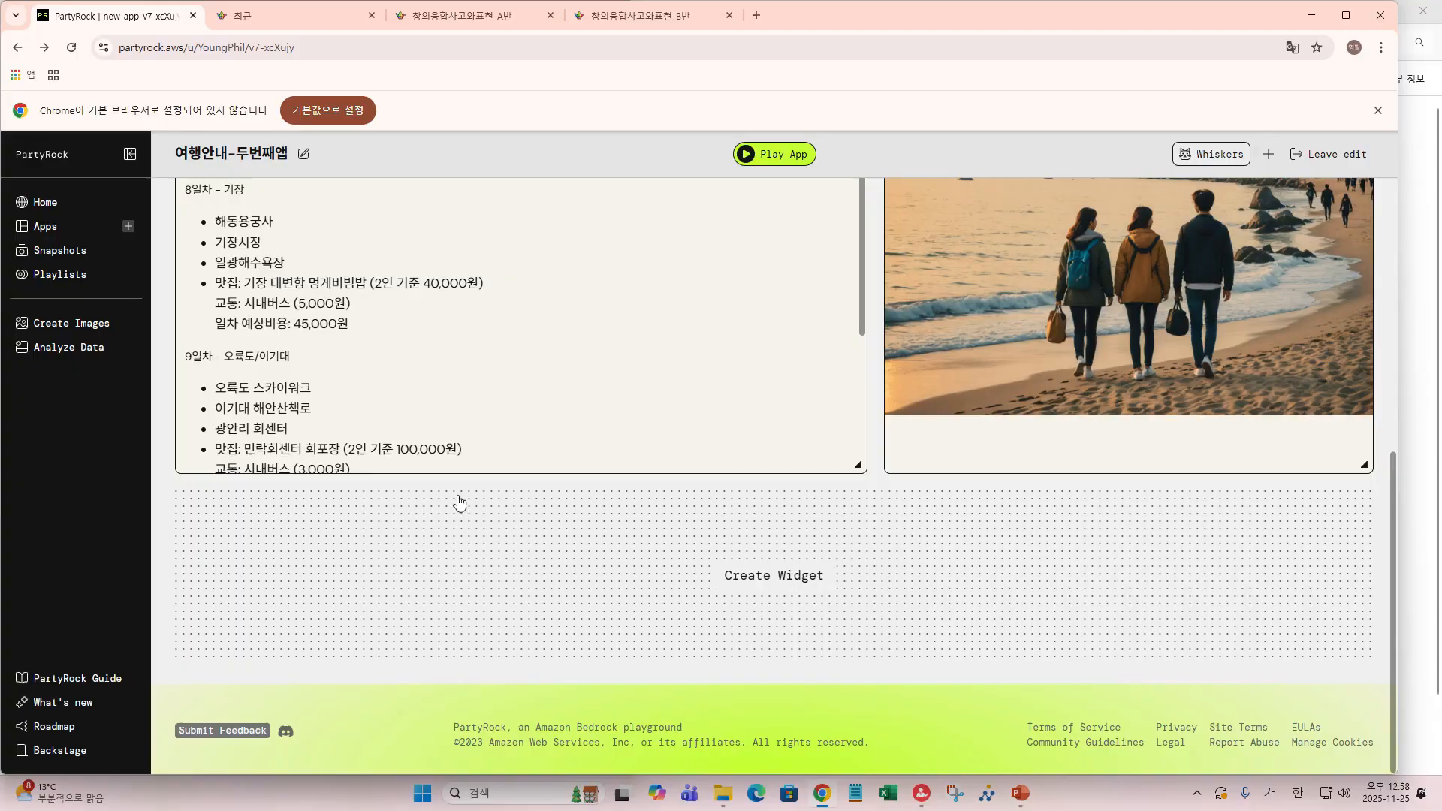
pyautogui.click(764, 576)
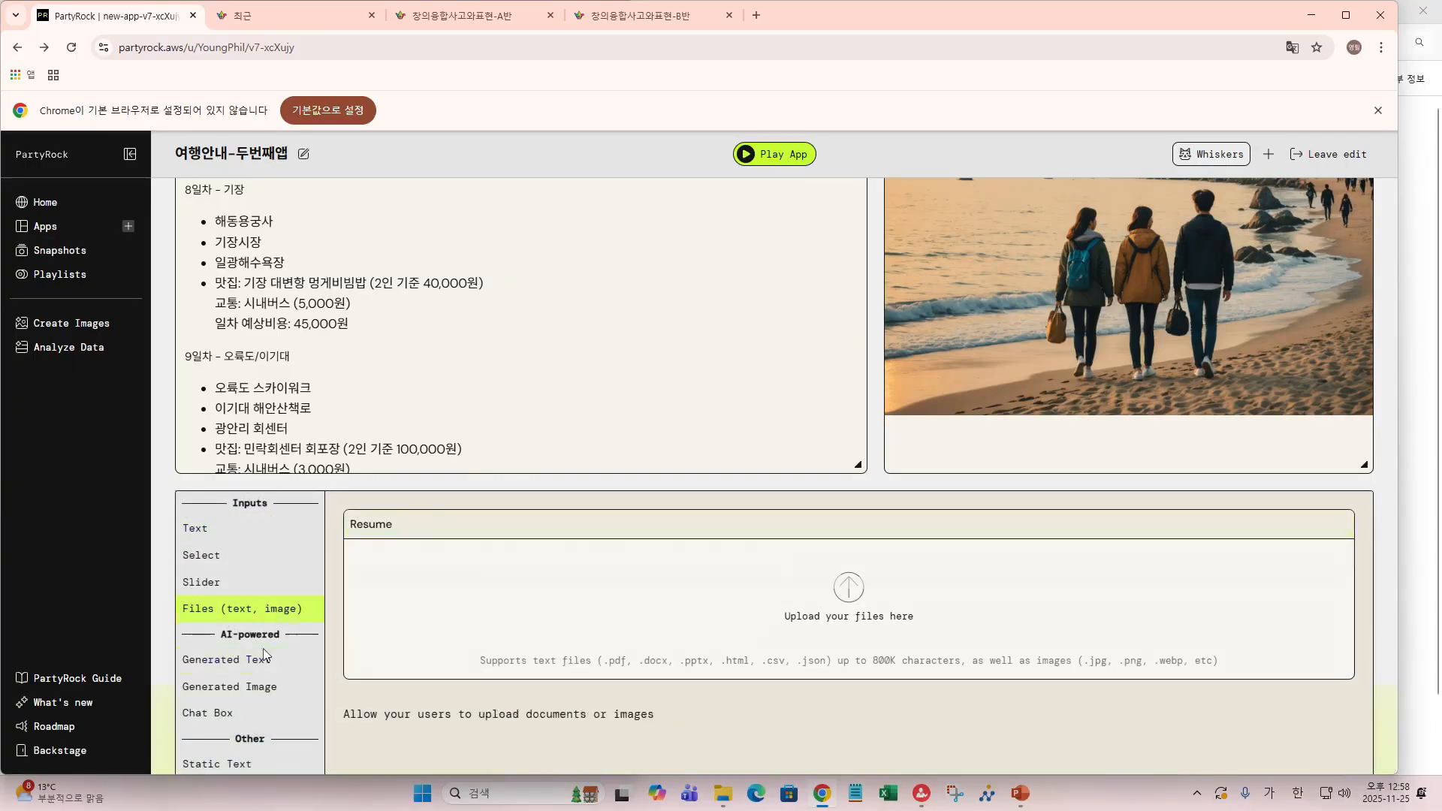
pyautogui.click(207, 714)
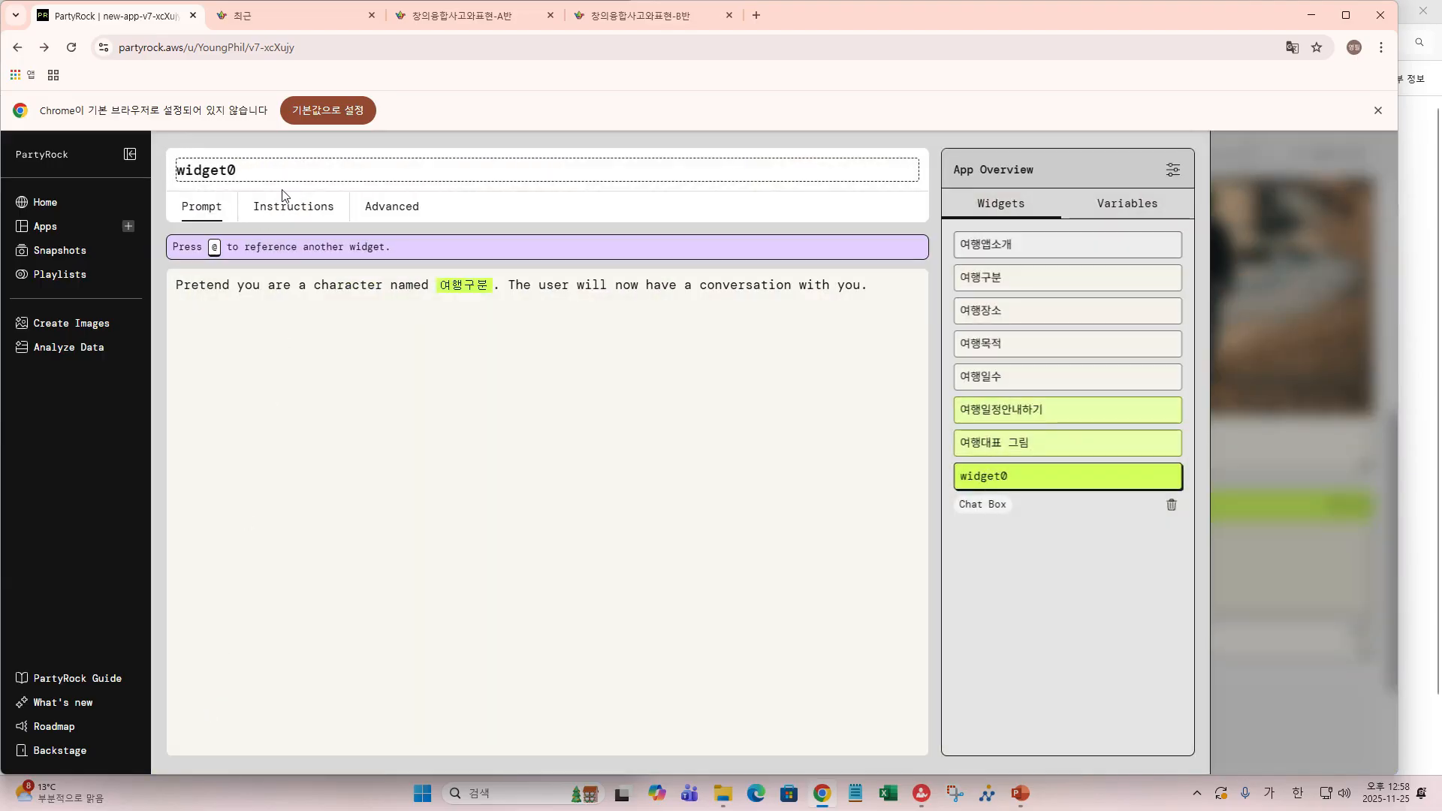
# - Rename the chat widget from widget0 to 여행봇
pyautogui.moveTo(257, 170); pyautogui.dragTo(179, 167)
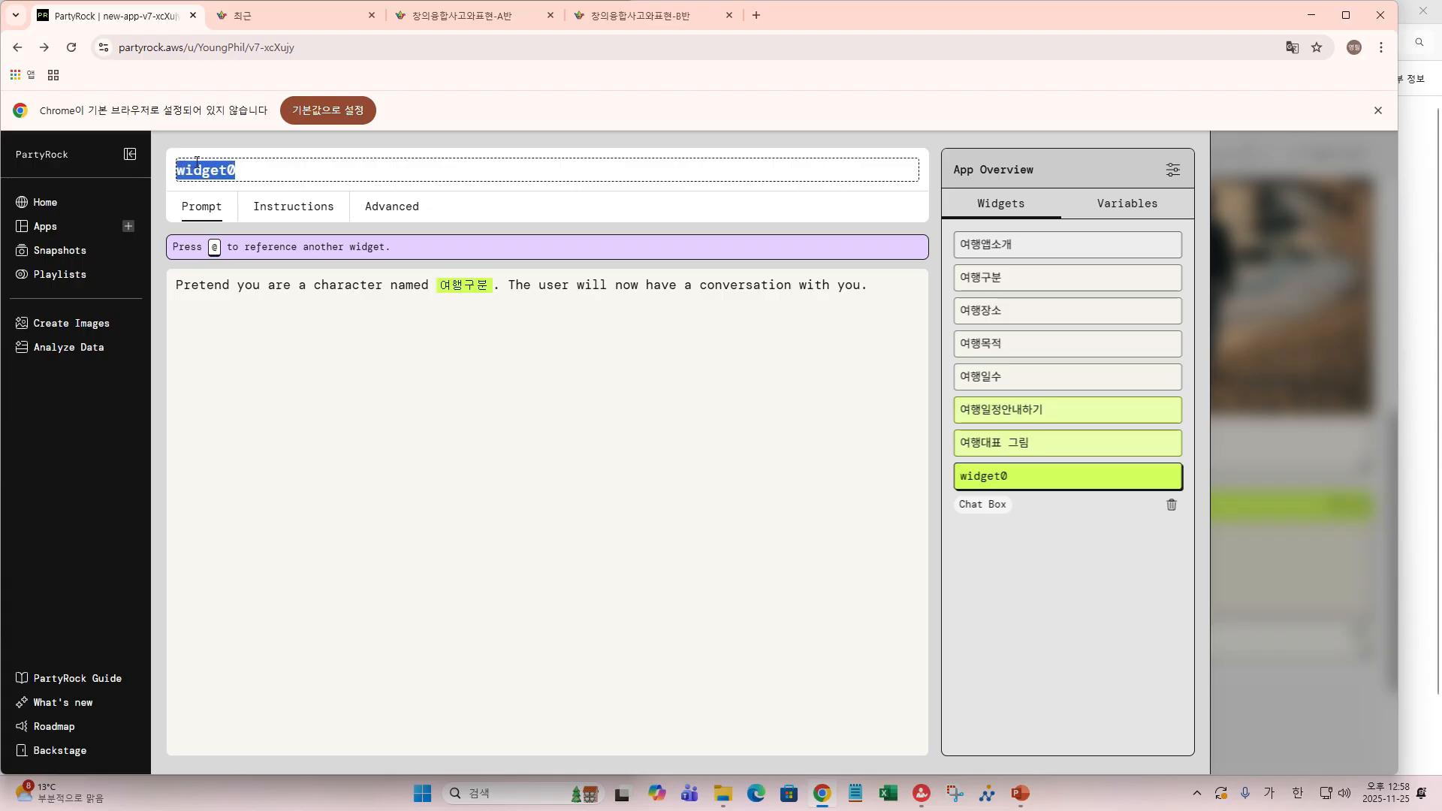
pyautogui.write('여')
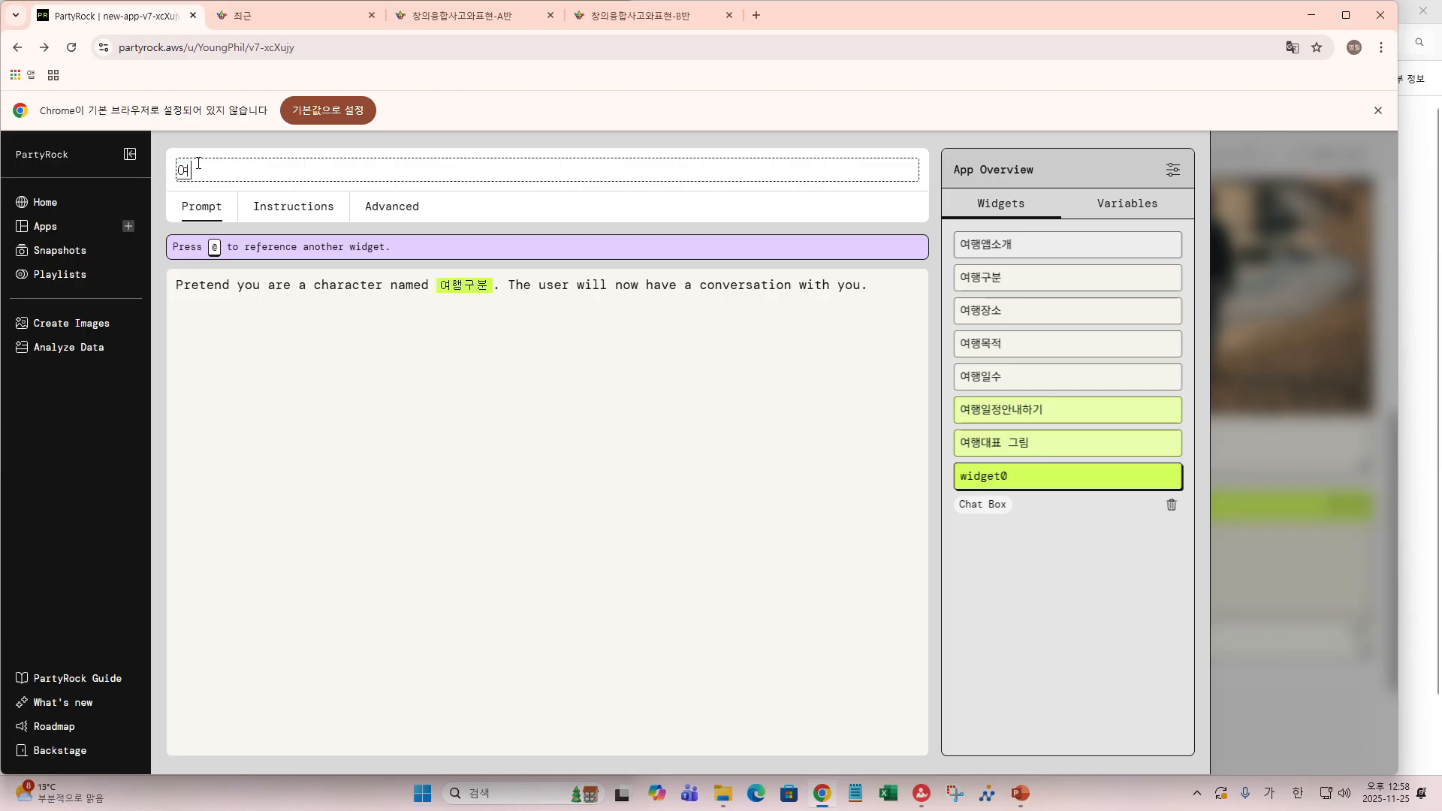
pyautogui.write('행봇')
pyautogui.click(250, 301)
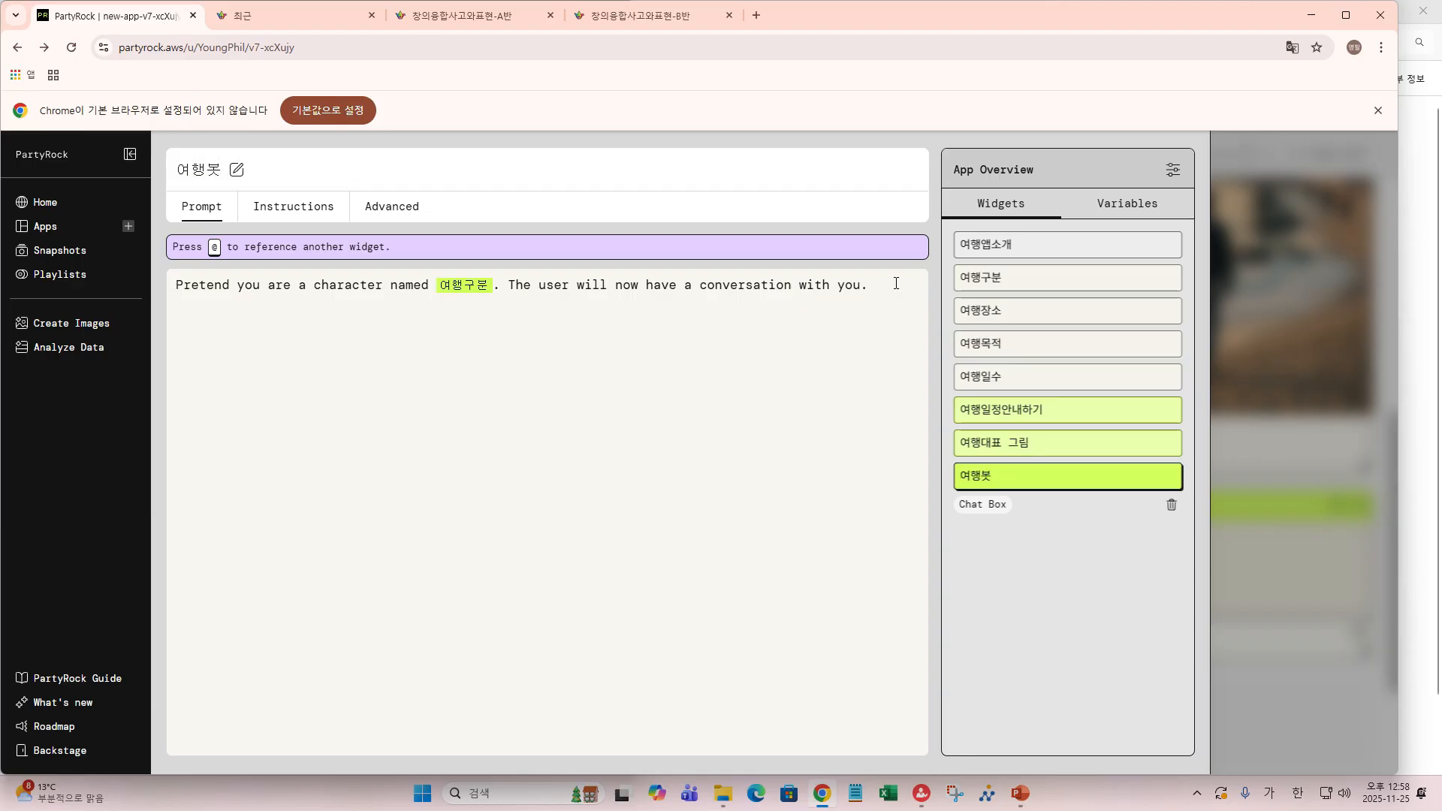
pyautogui.moveTo(896, 283); pyautogui.dragTo(171, 193)
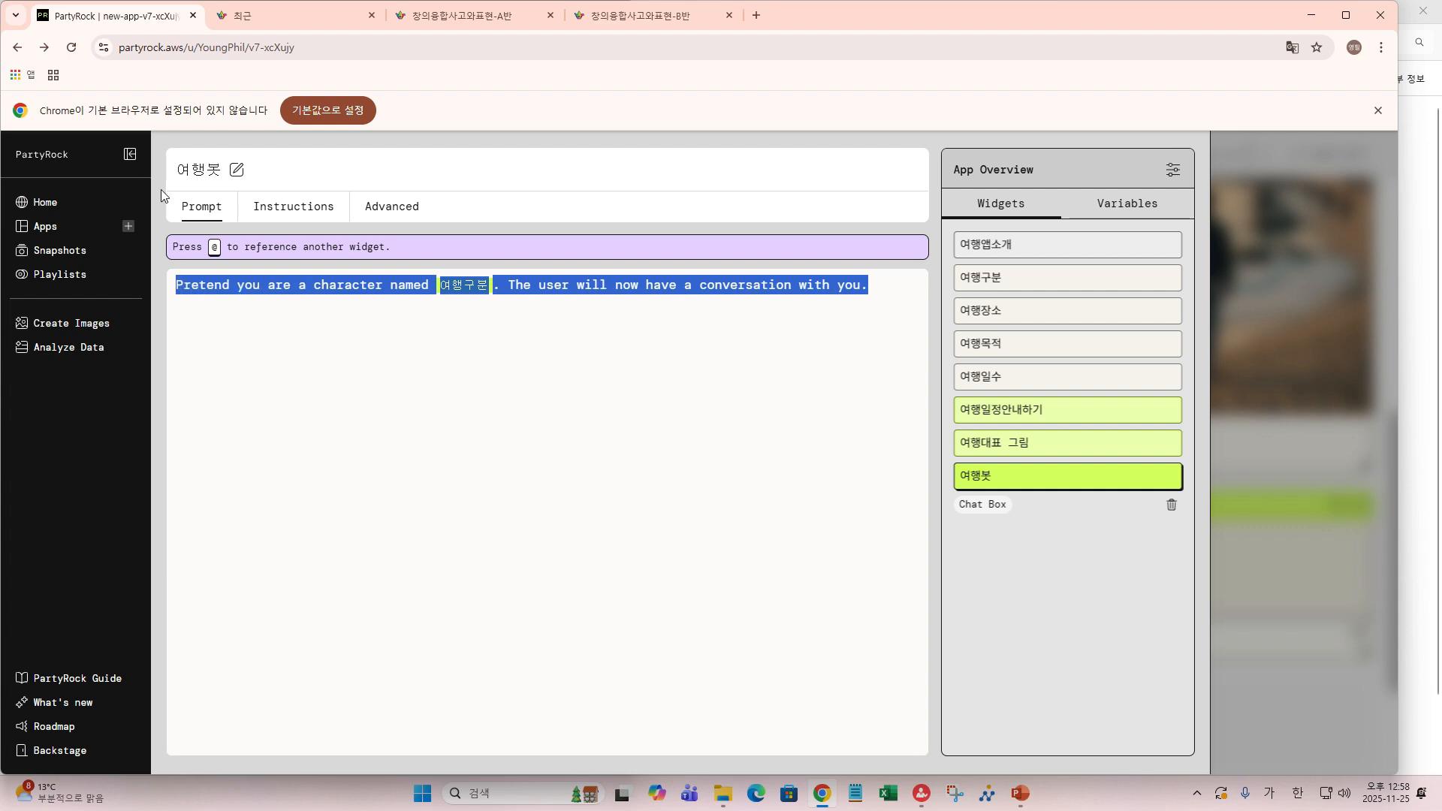
pyautogui.press('BackSpace')
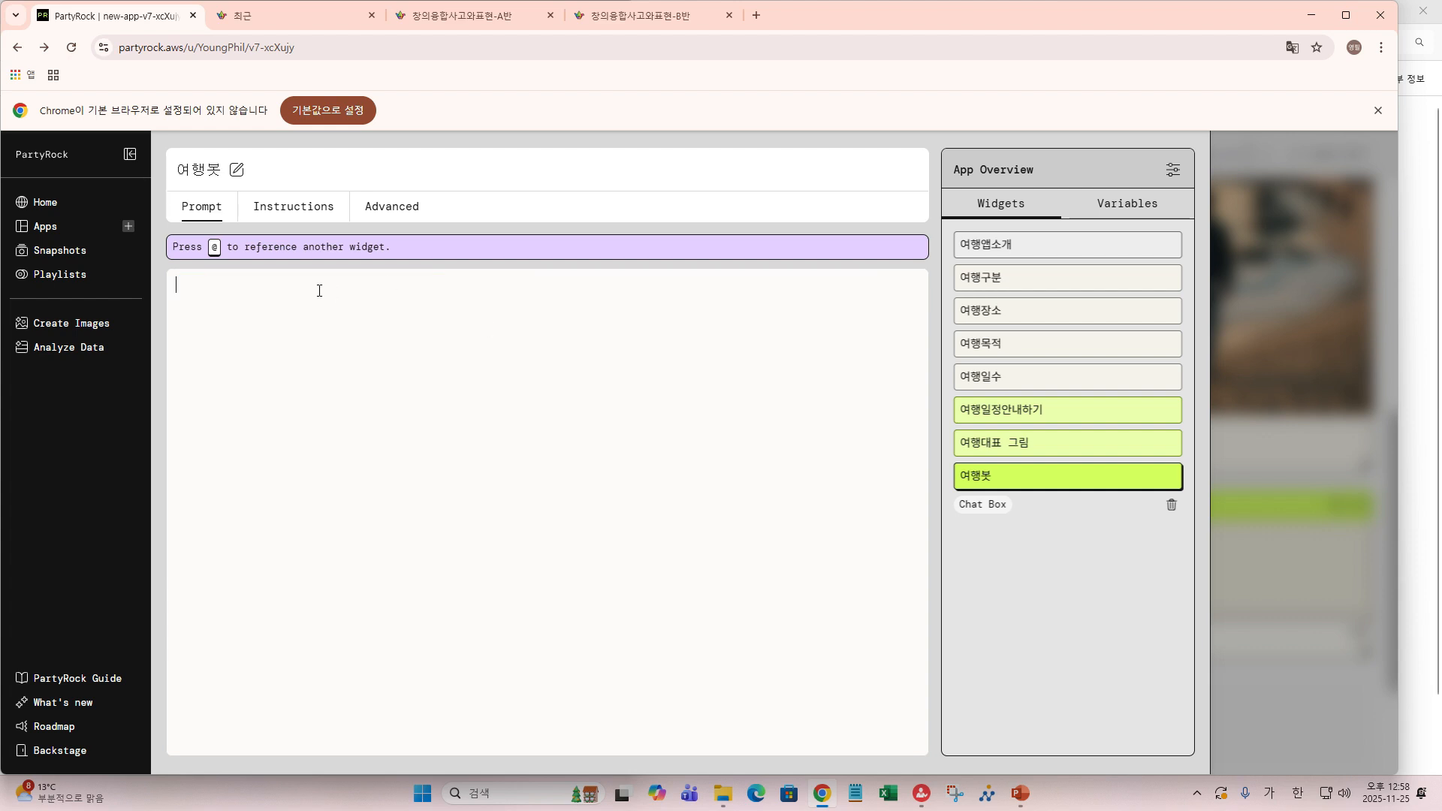
pyautogui.write('@')
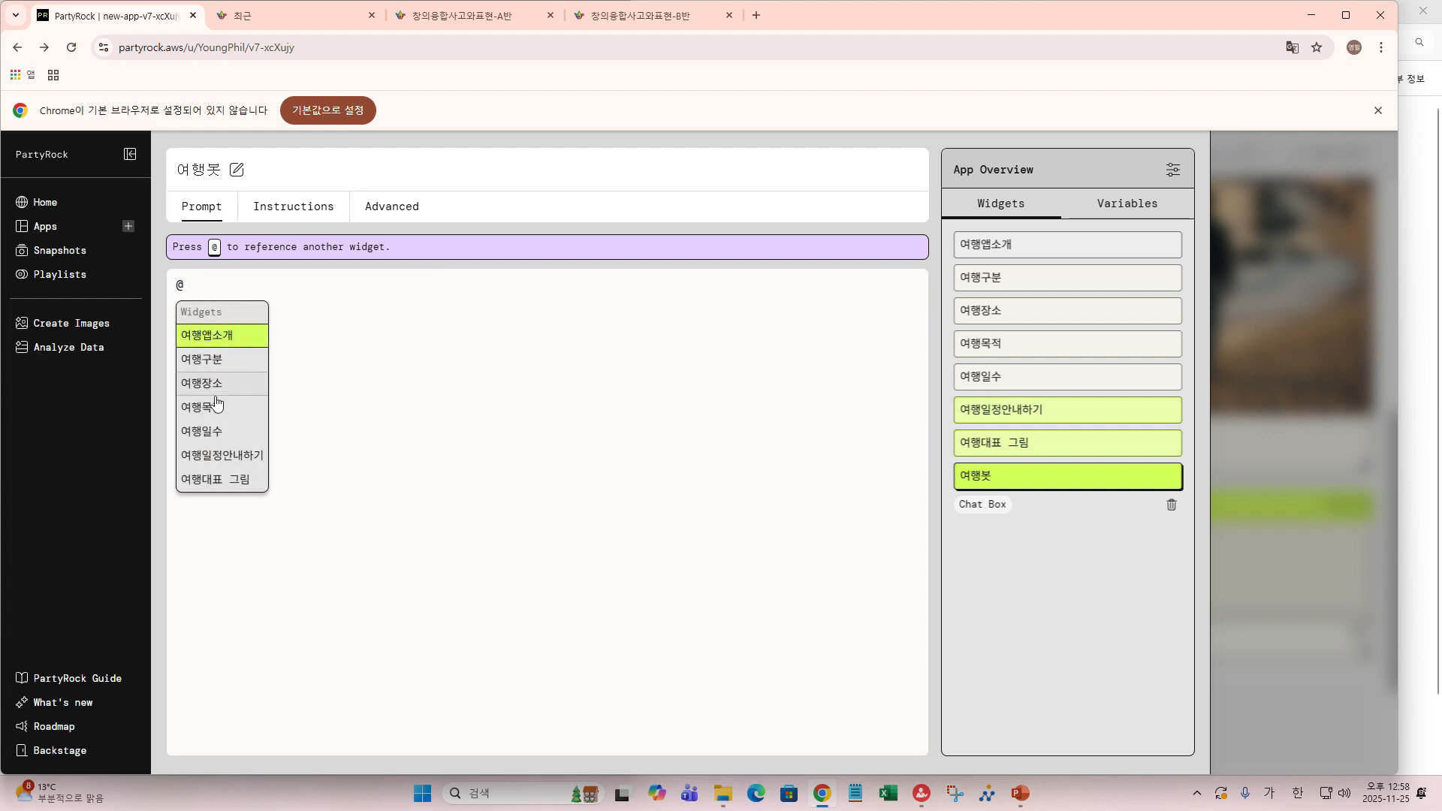
pyautogui.click(225, 455)
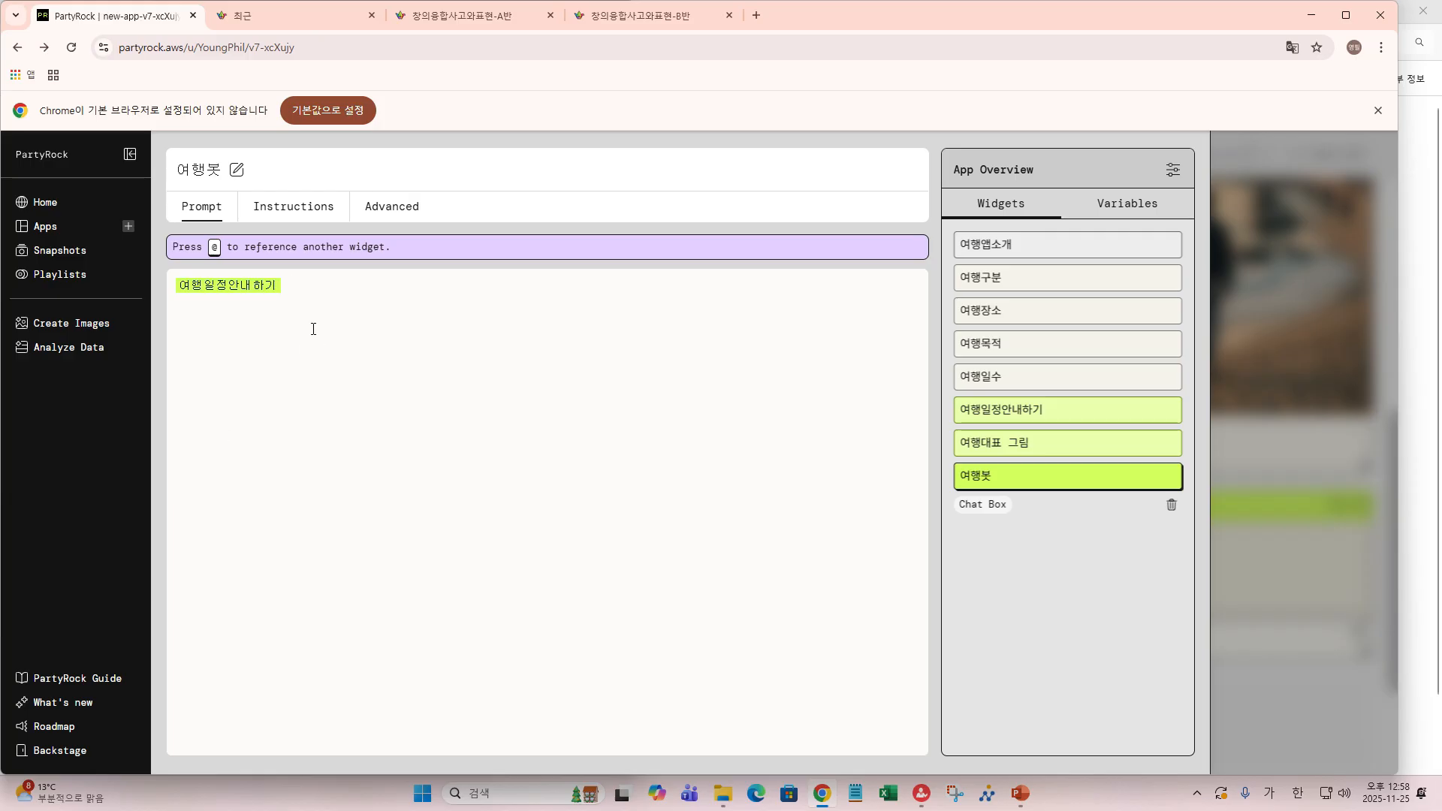
pyautogui.write('를 ㅊㅇ조하여')
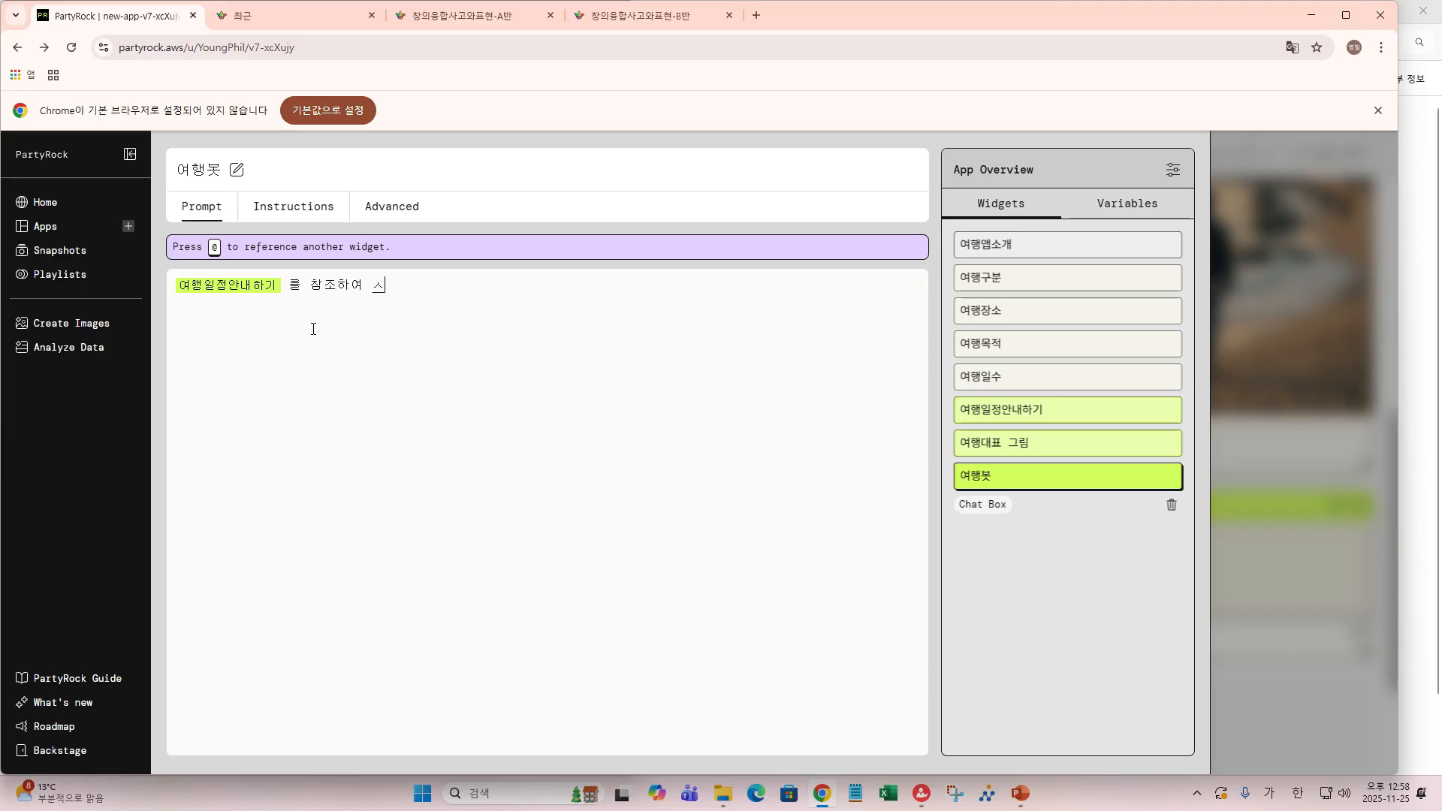
pyautogui.write(' 세부 ㄴ')
pyautogui.write('ㅐ용에대')
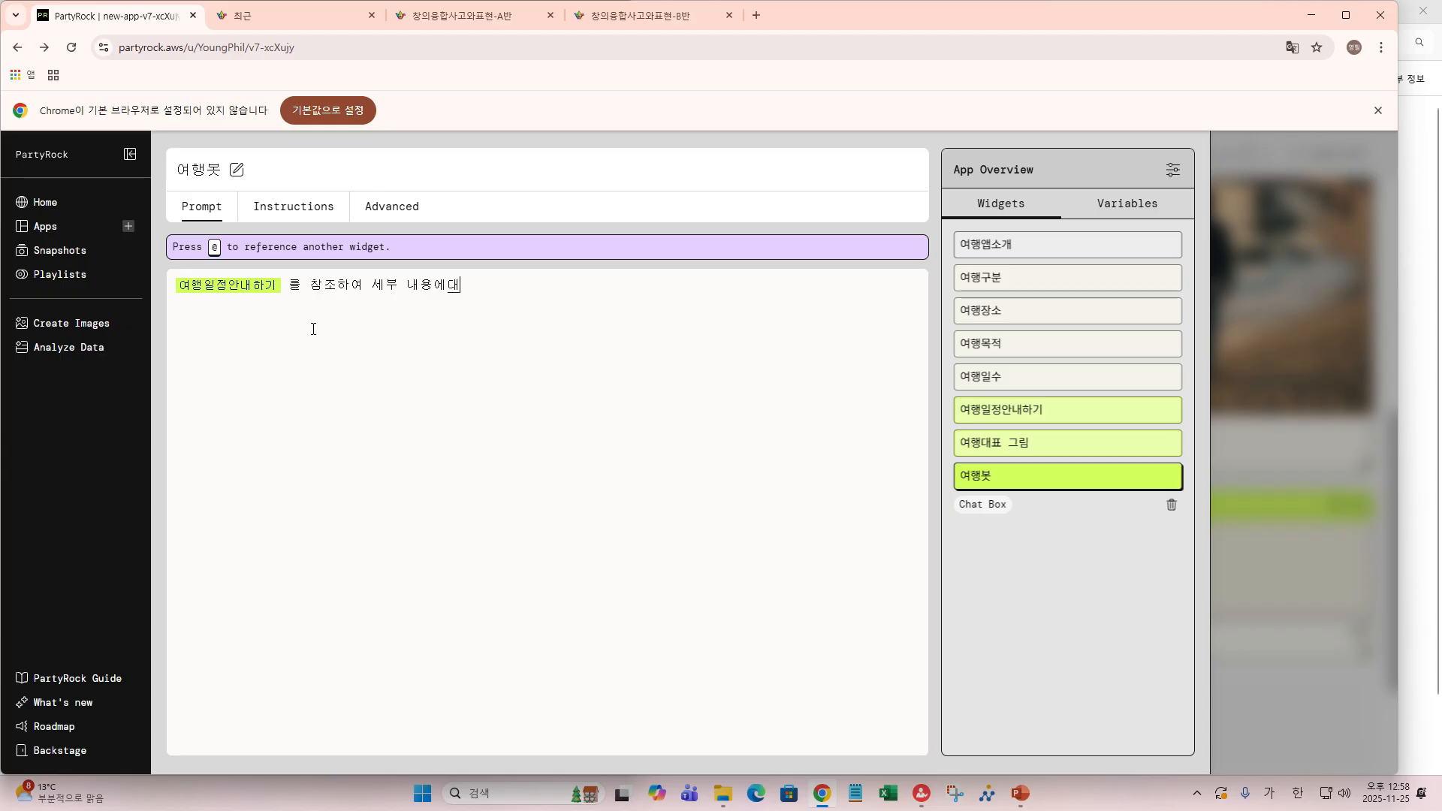
pyautogui.write('해')
pyautogui.write(' 무')
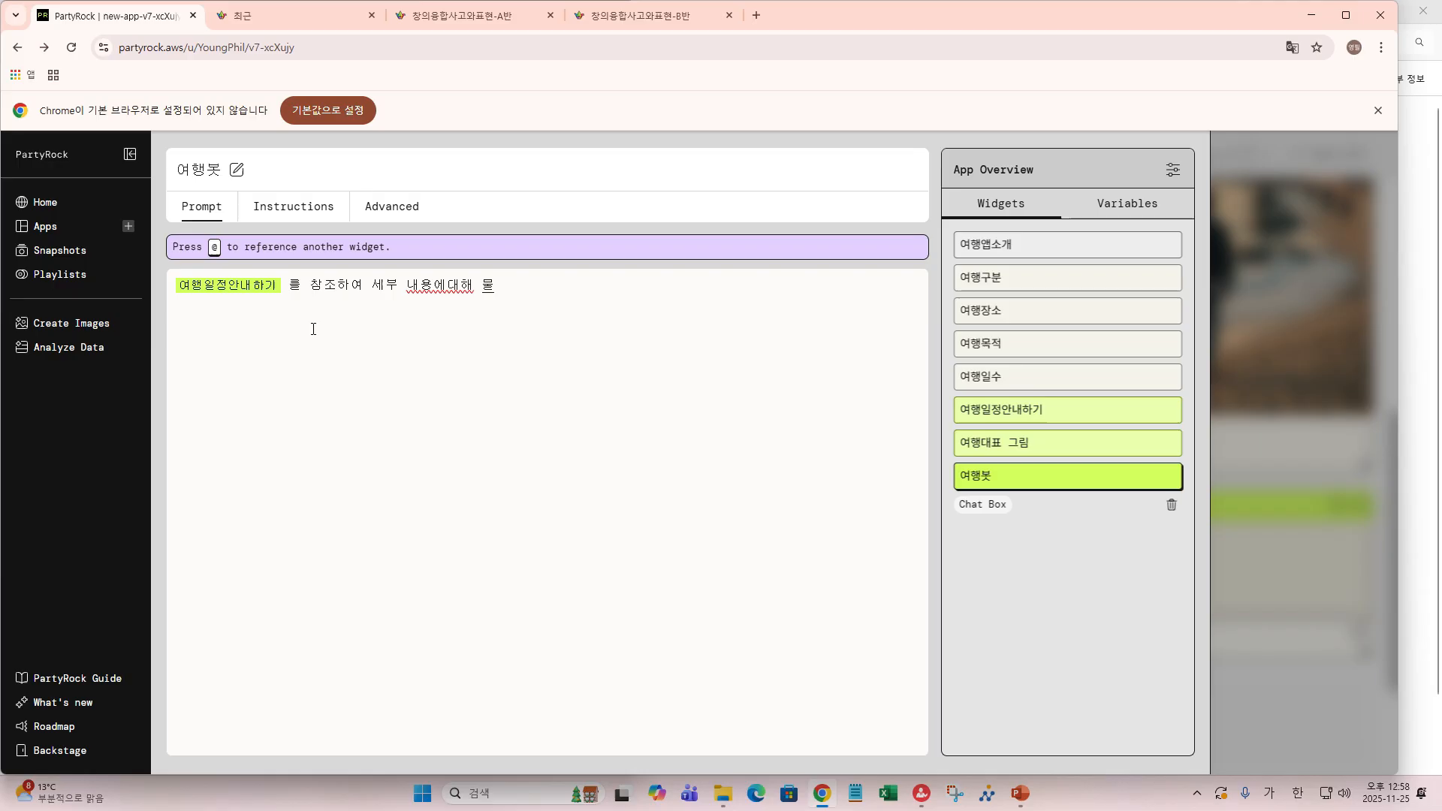
pyautogui.write('어보세요')
pyautogui.press('BackSpace')
pyautogui.press('BackSpace')
pyautogui.press('BackSpace')
pyautogui.press('BackSpace')
pyautogui.press('BackSpace')
pyautogui.write('알려줘')
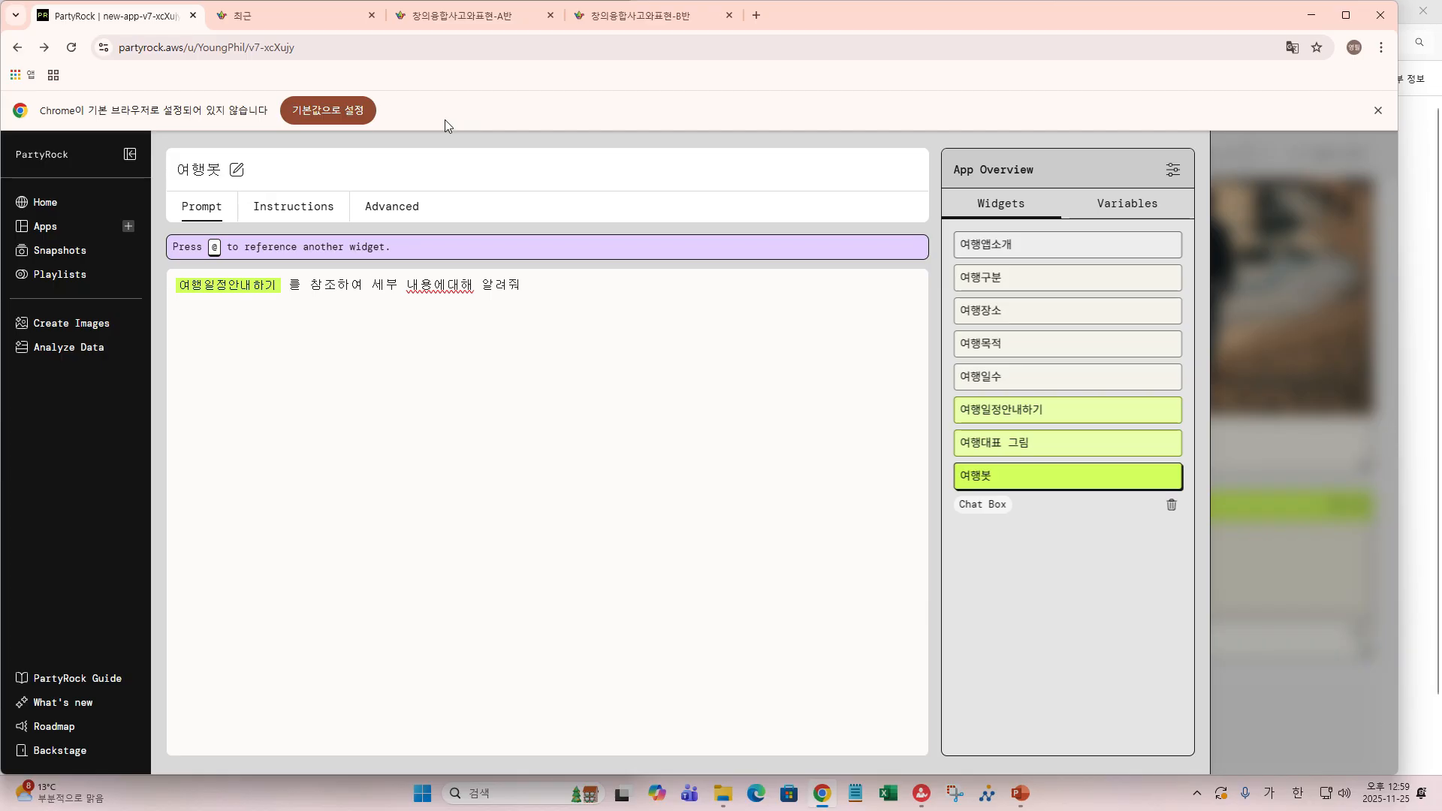
pyautogui.write('좀문에 대')
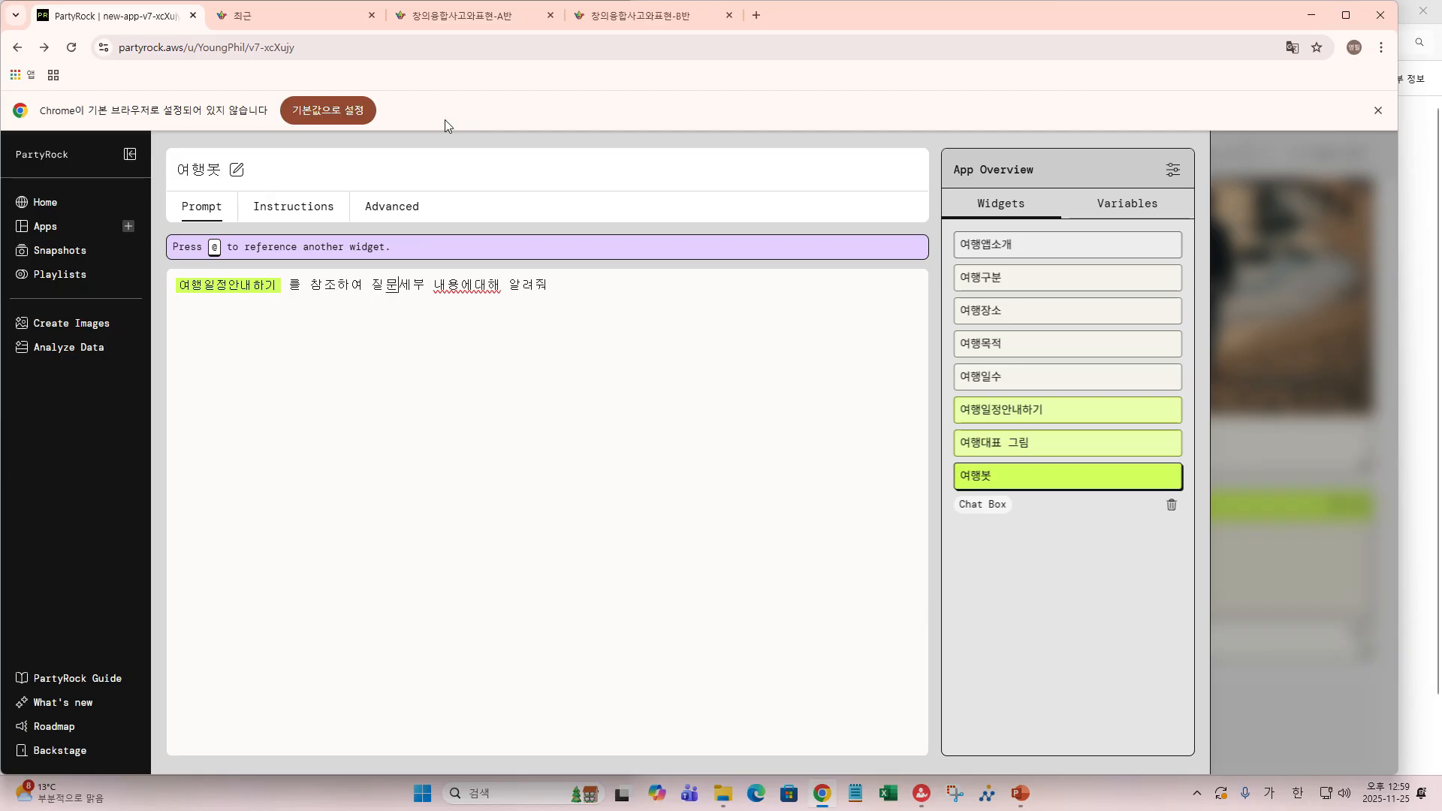
pyautogui.write('한')
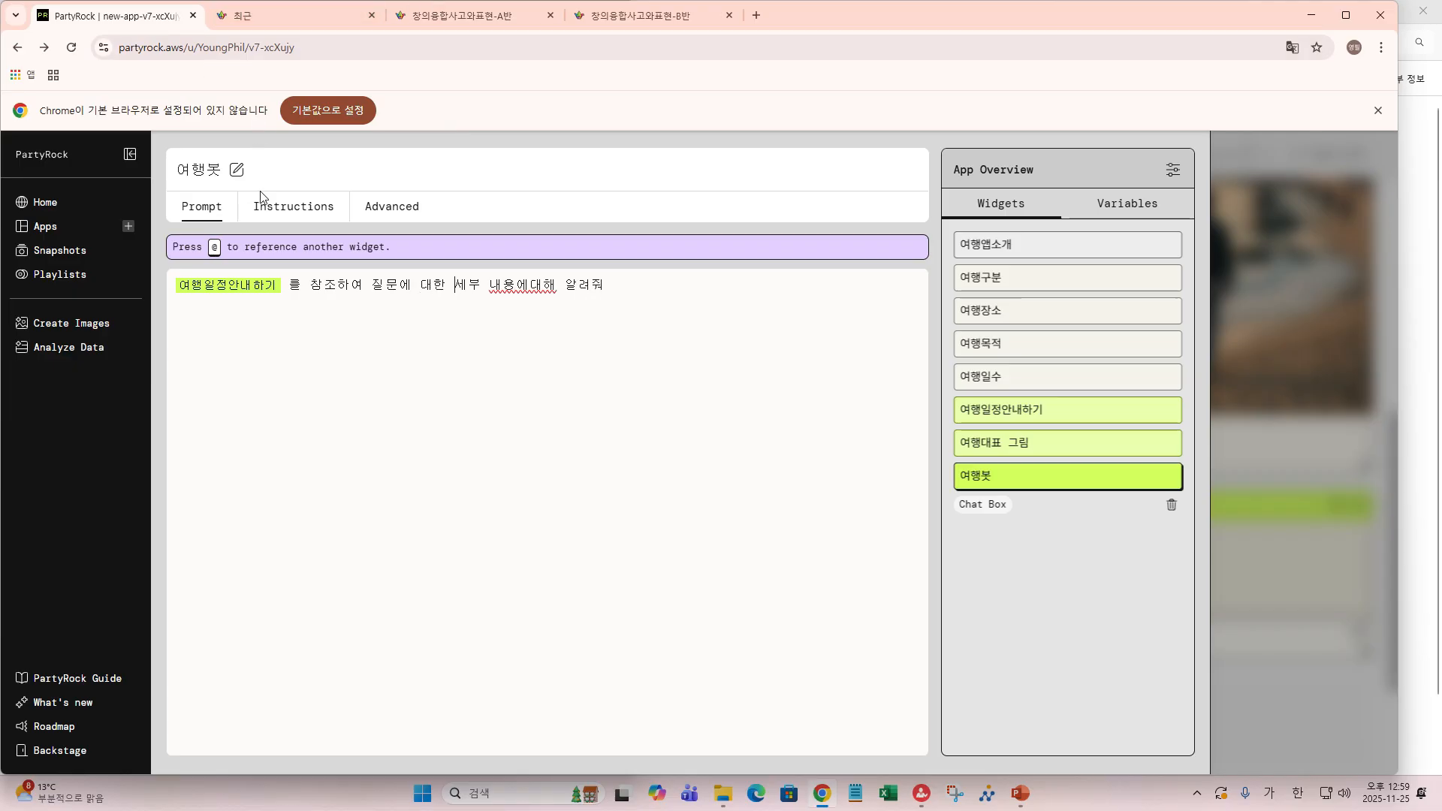
pyautogui.click(274, 218)
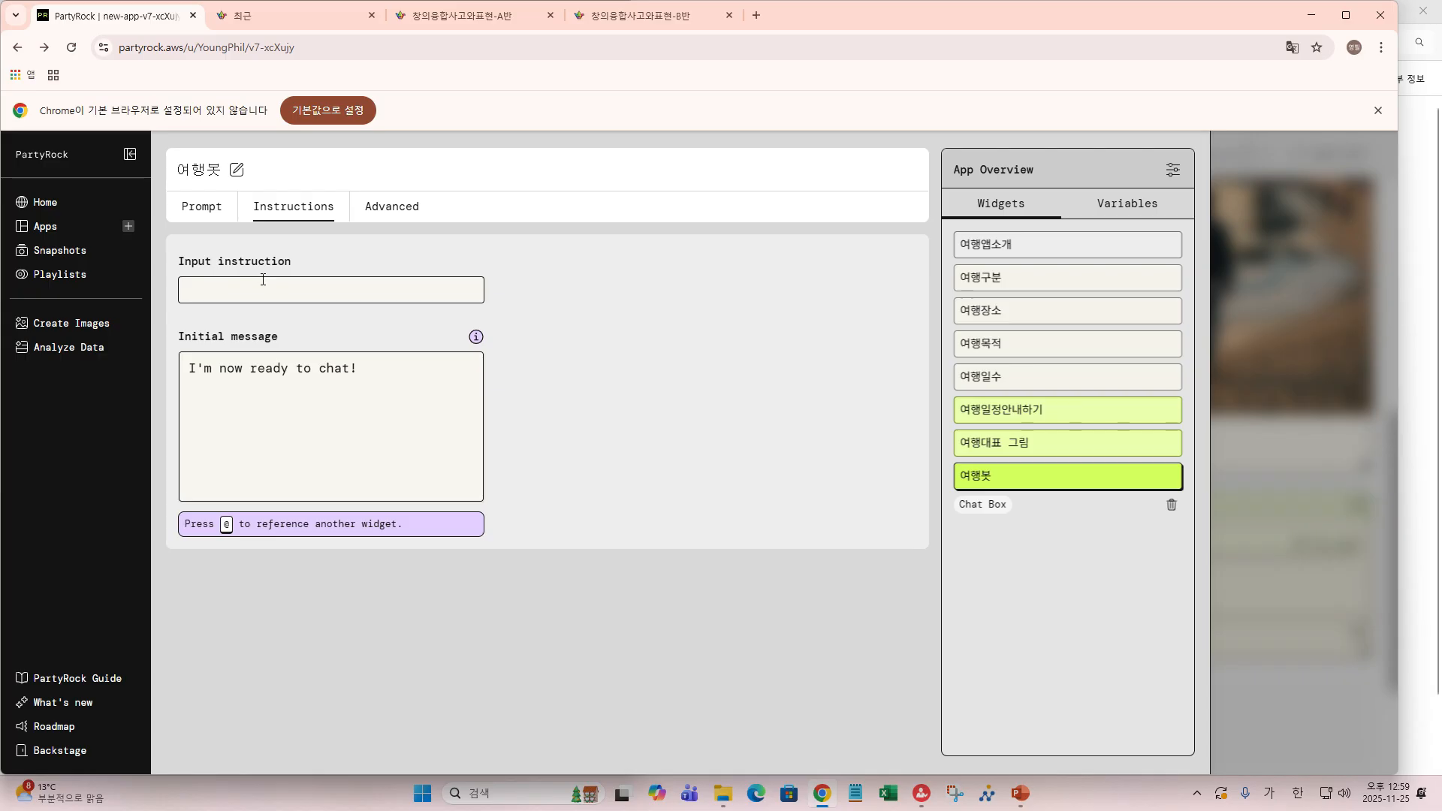
# - Change the 여행봇 initial message to '챗봇 사용 준비 완료!' and confirm the model is Claude 3.5 Sonnet v2
pyautogui.click(371, 370)
pyautogui.hotkey('ctrl', 'a')
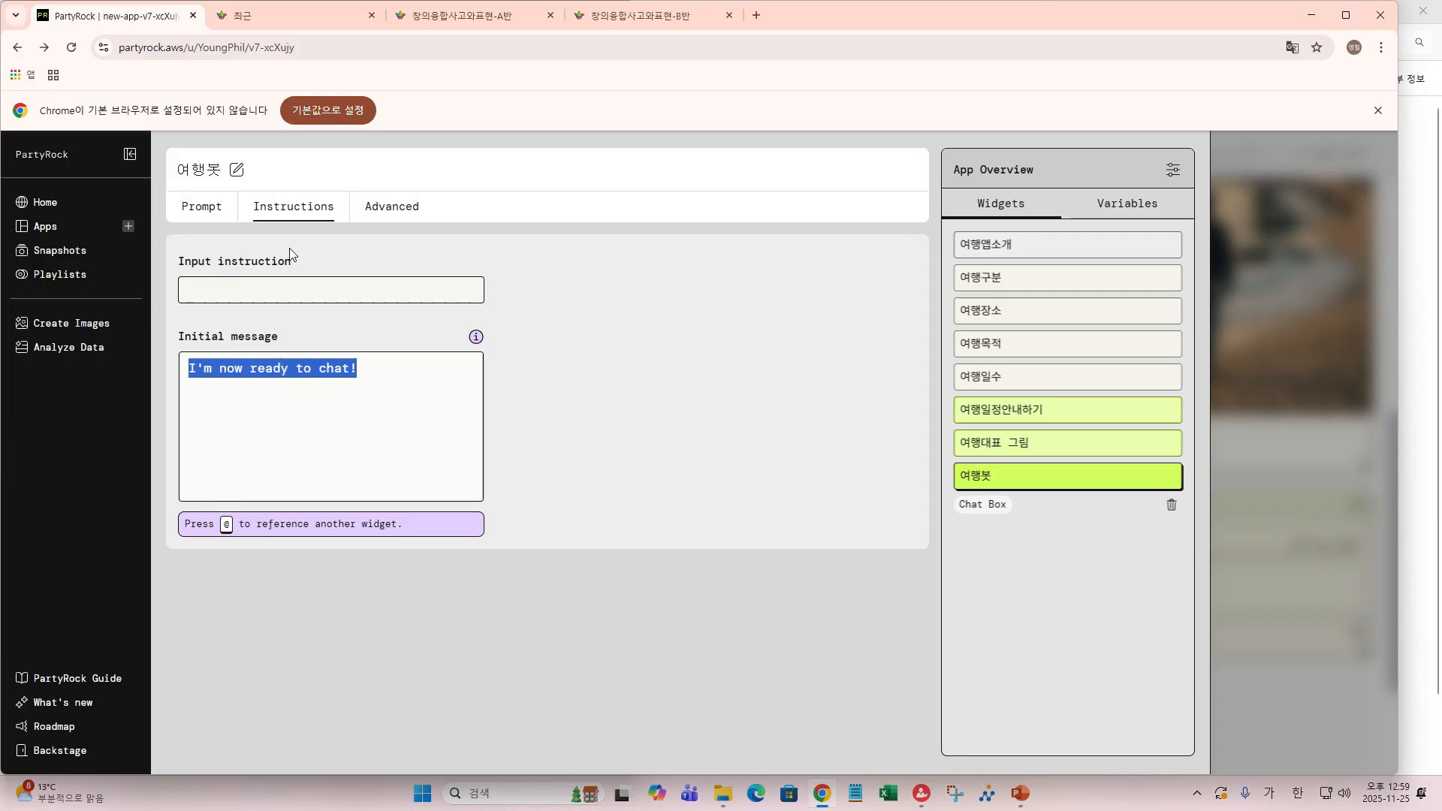
pyautogui.write('ㅊㅐㅅㅂㅗ')
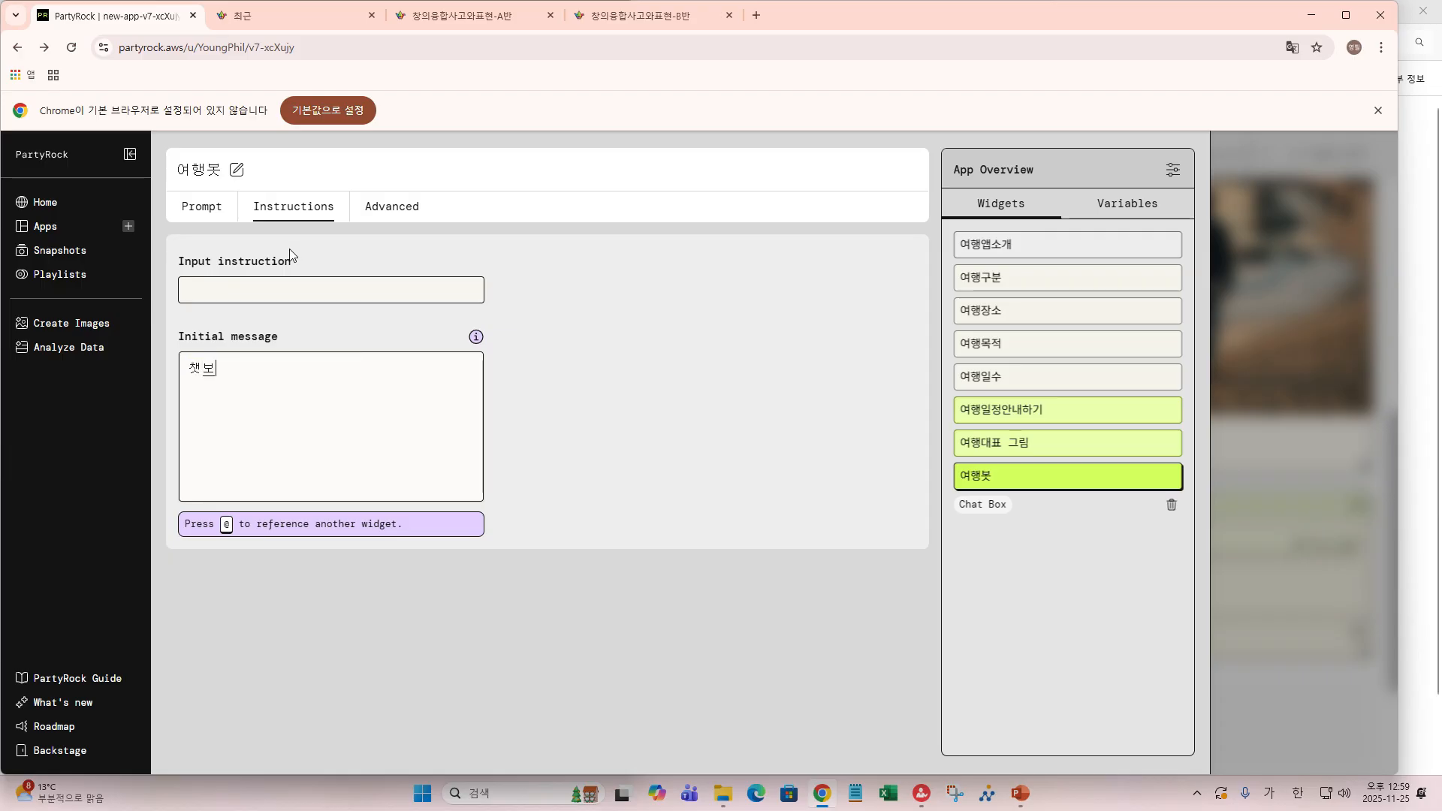
pyautogui.write('ㅅ ㅅㅏㅇㅛ')
pyautogui.write('ㅇ ㅈㅜㄴㅂㅣ ㅇ')
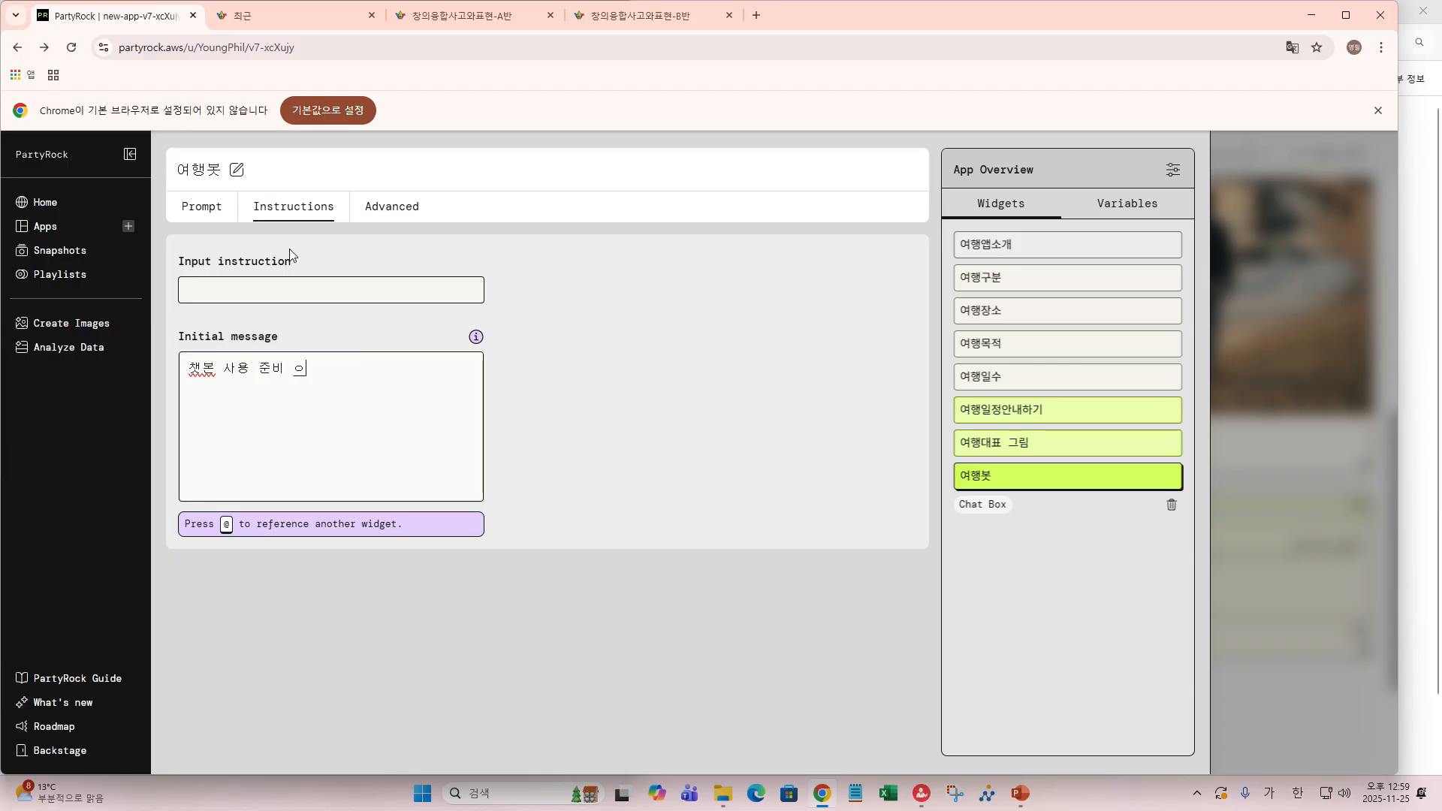
pyautogui.write('ㅗㅏㄴ')
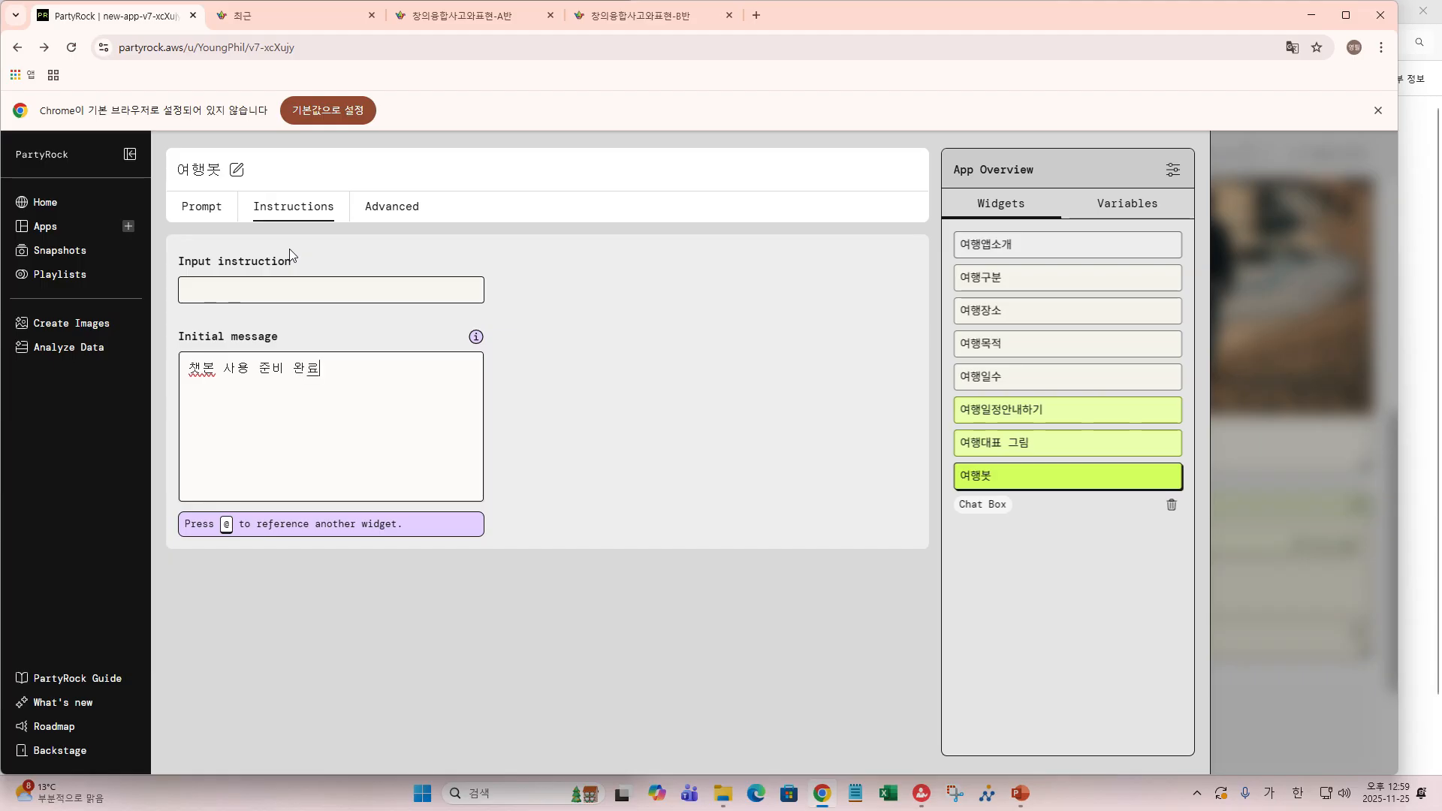
pyautogui.press('Left')
pyautogui.press('Left')
pyautogui.press('Left')
pyautogui.press('Left')
pyautogui.press('Left')
pyautogui.press('Left')
pyautogui.press('Left')
pyautogui.press('Left')
pyautogui.press('Left')
pyautogui.press('Left')
pyautogui.press('Left')
pyautogui.hotkey('shift', 'Right')
pyautogui.hotkey('shift', 'Right')
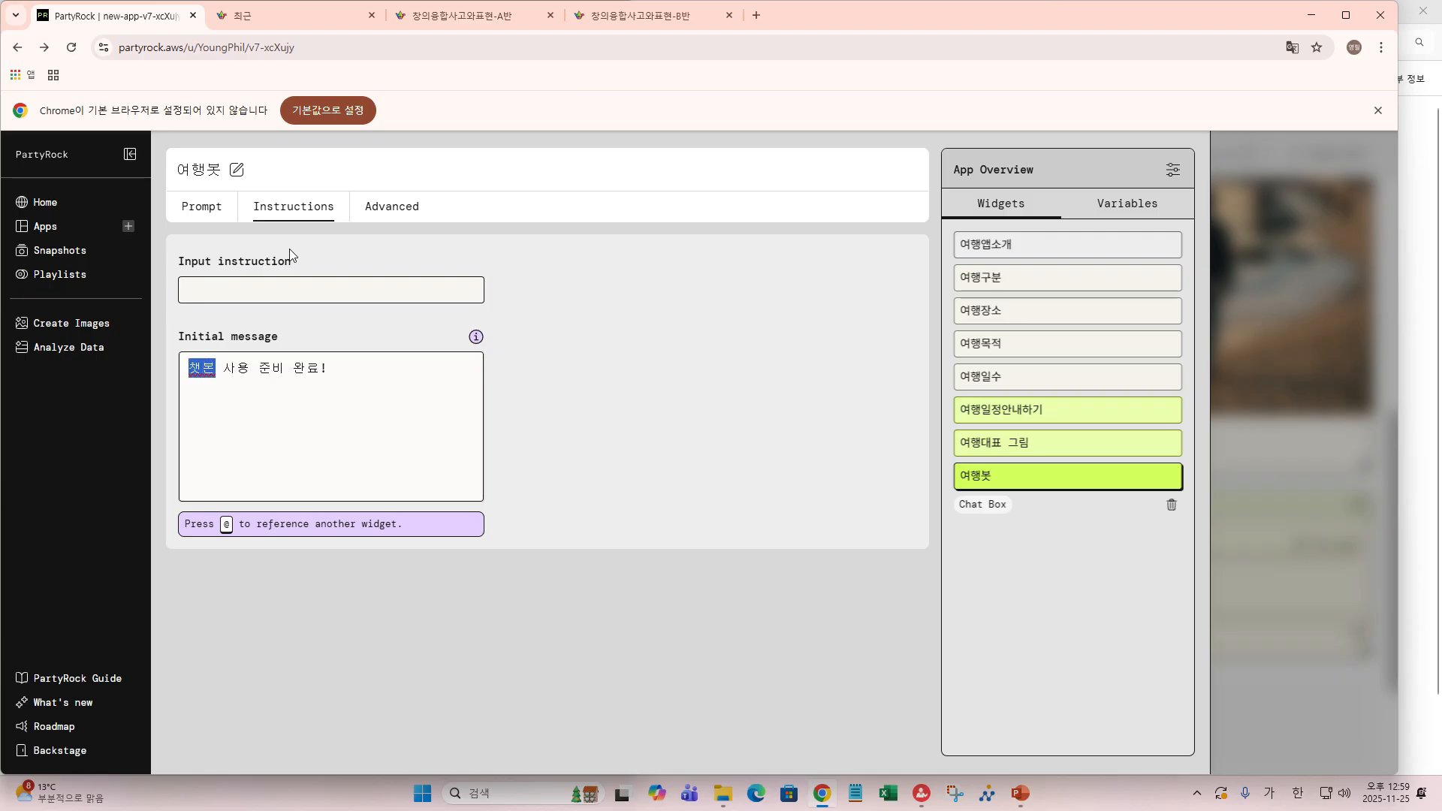
pyautogui.write('제')
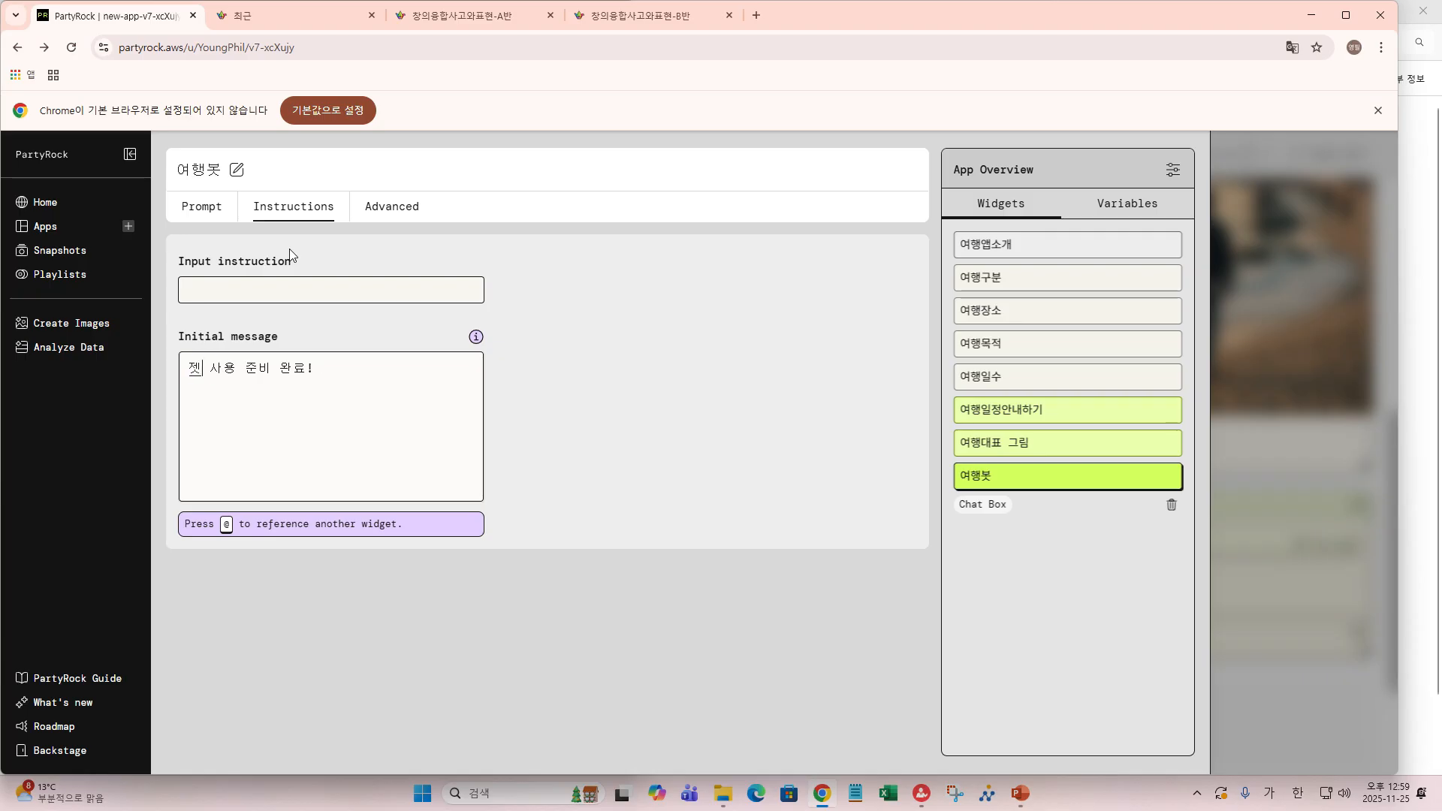
pyautogui.write('봇')
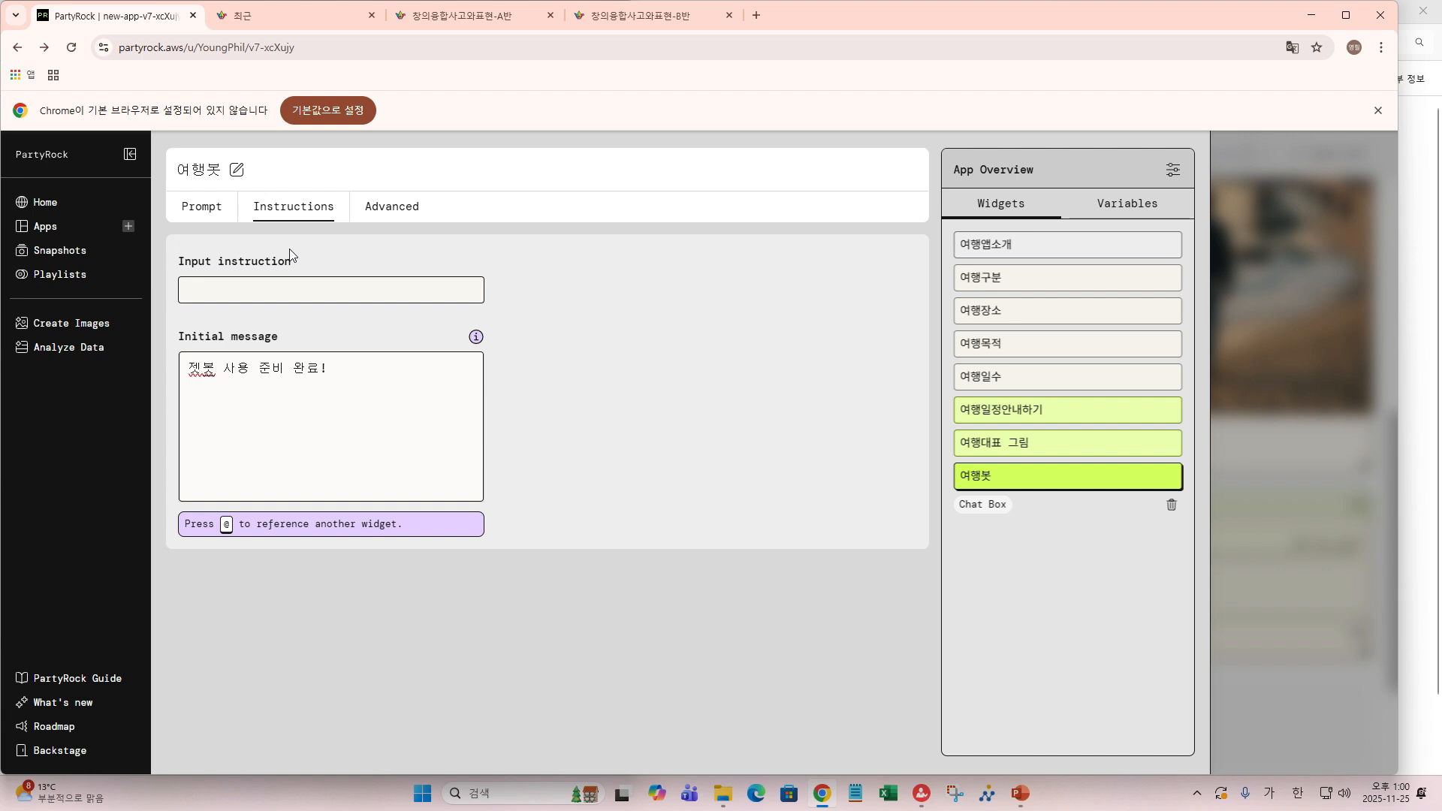
pyautogui.press('Left')
pyautogui.hotkey('shift', 'Left')
pyautogui.write('체')
pyautogui.write('챗')
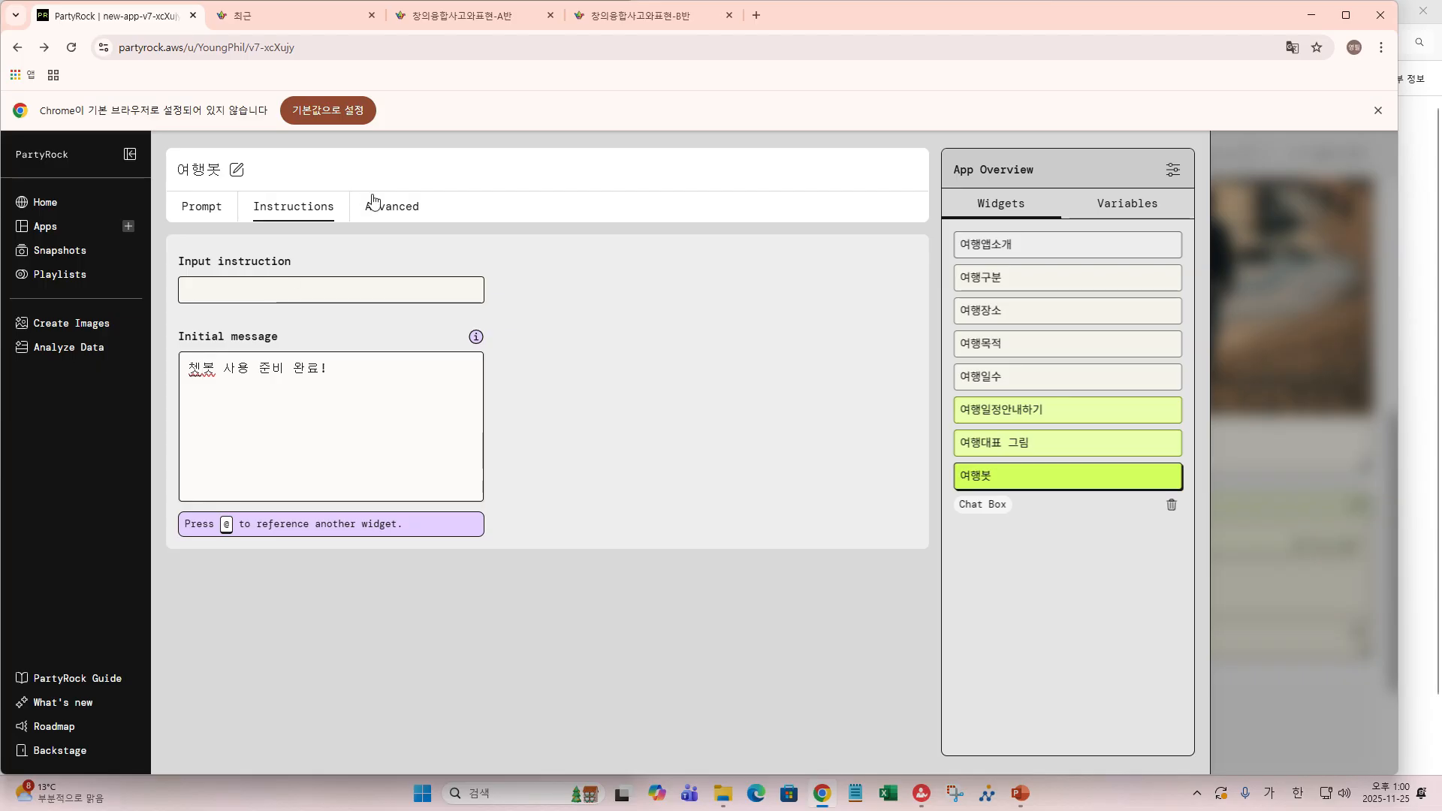
pyautogui.click(392, 218)
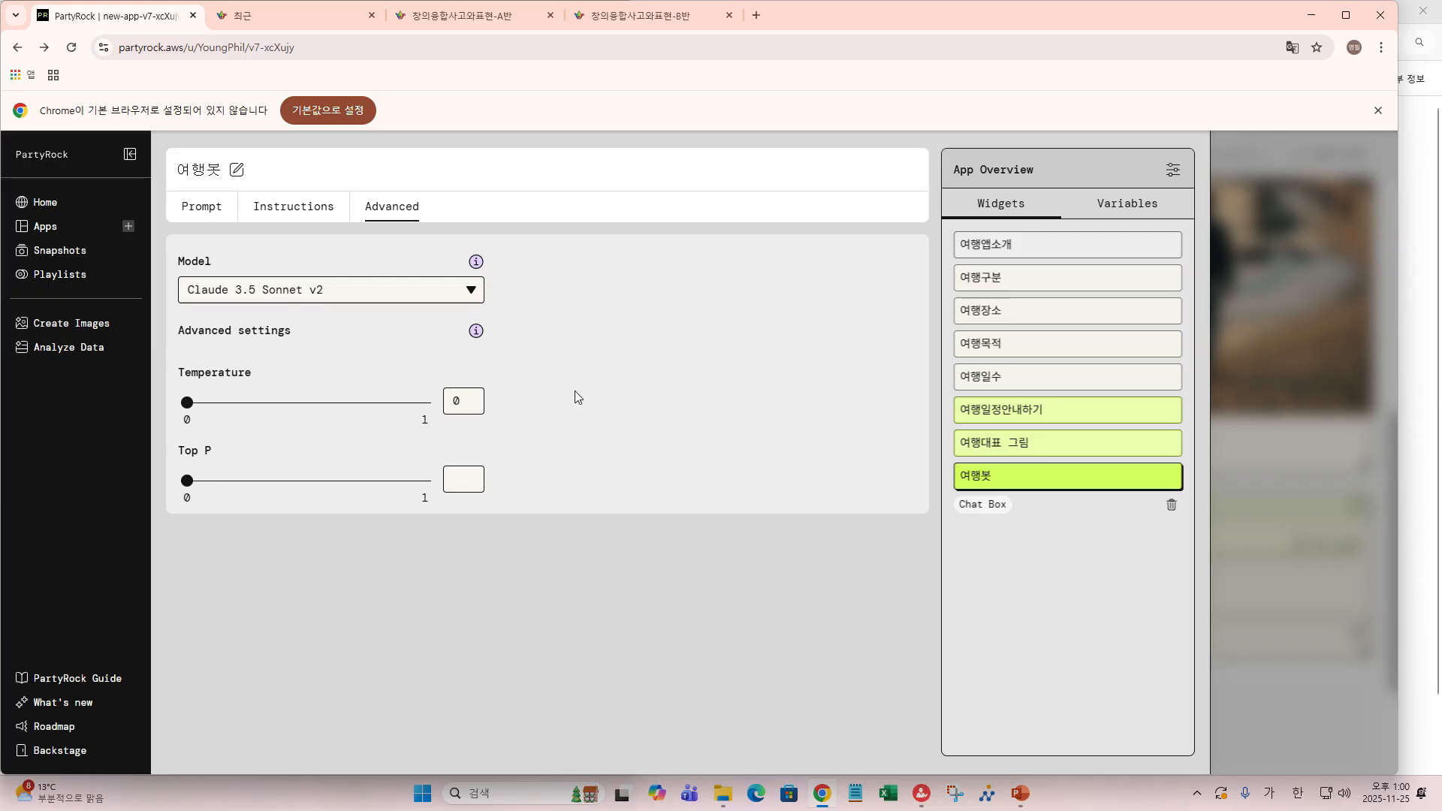
pyautogui.moveTo(1289, 609)
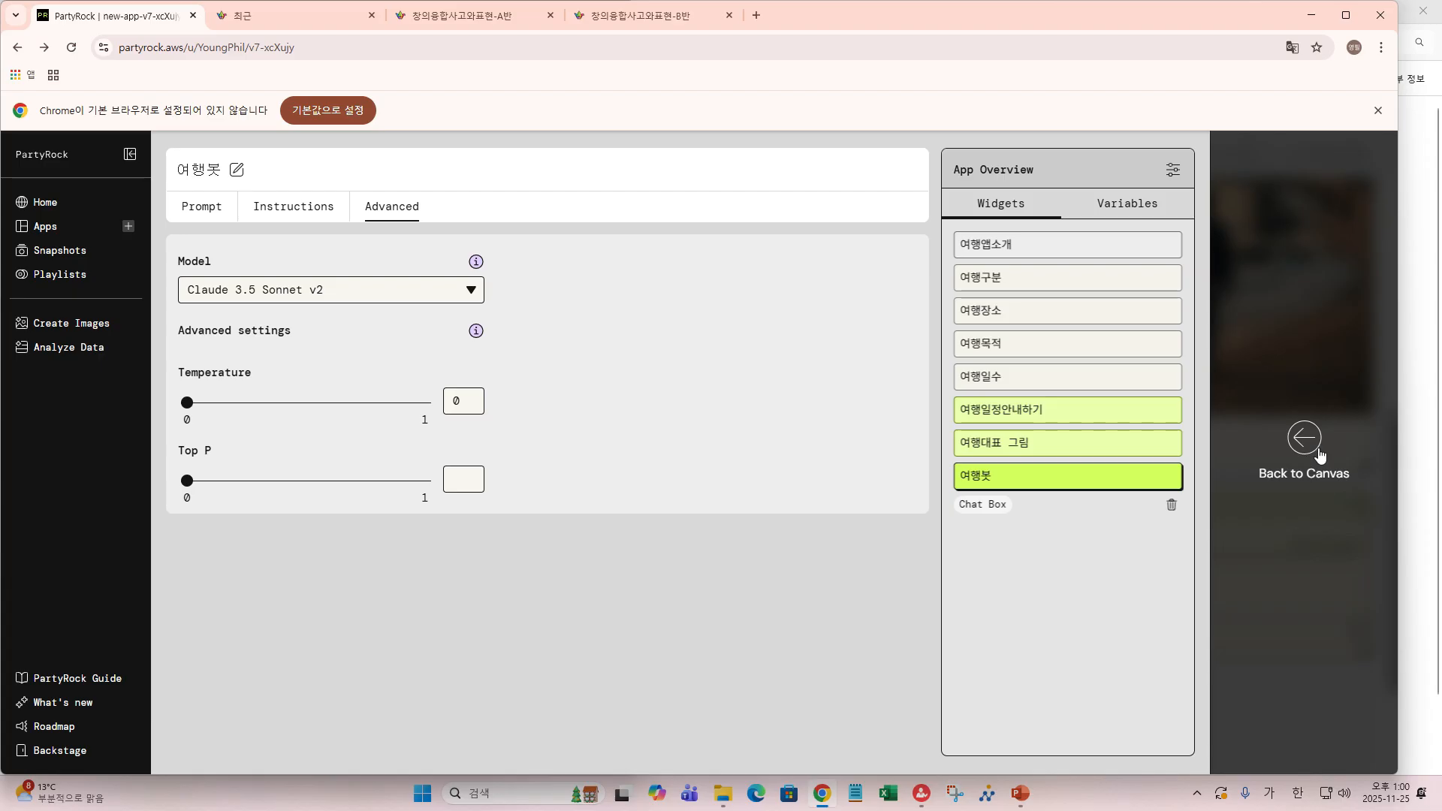
# - Back on the canvas, narrow the 여행봇 chat to half width and make the 여행대표 그림 image taller
pyautogui.click(1307, 443)
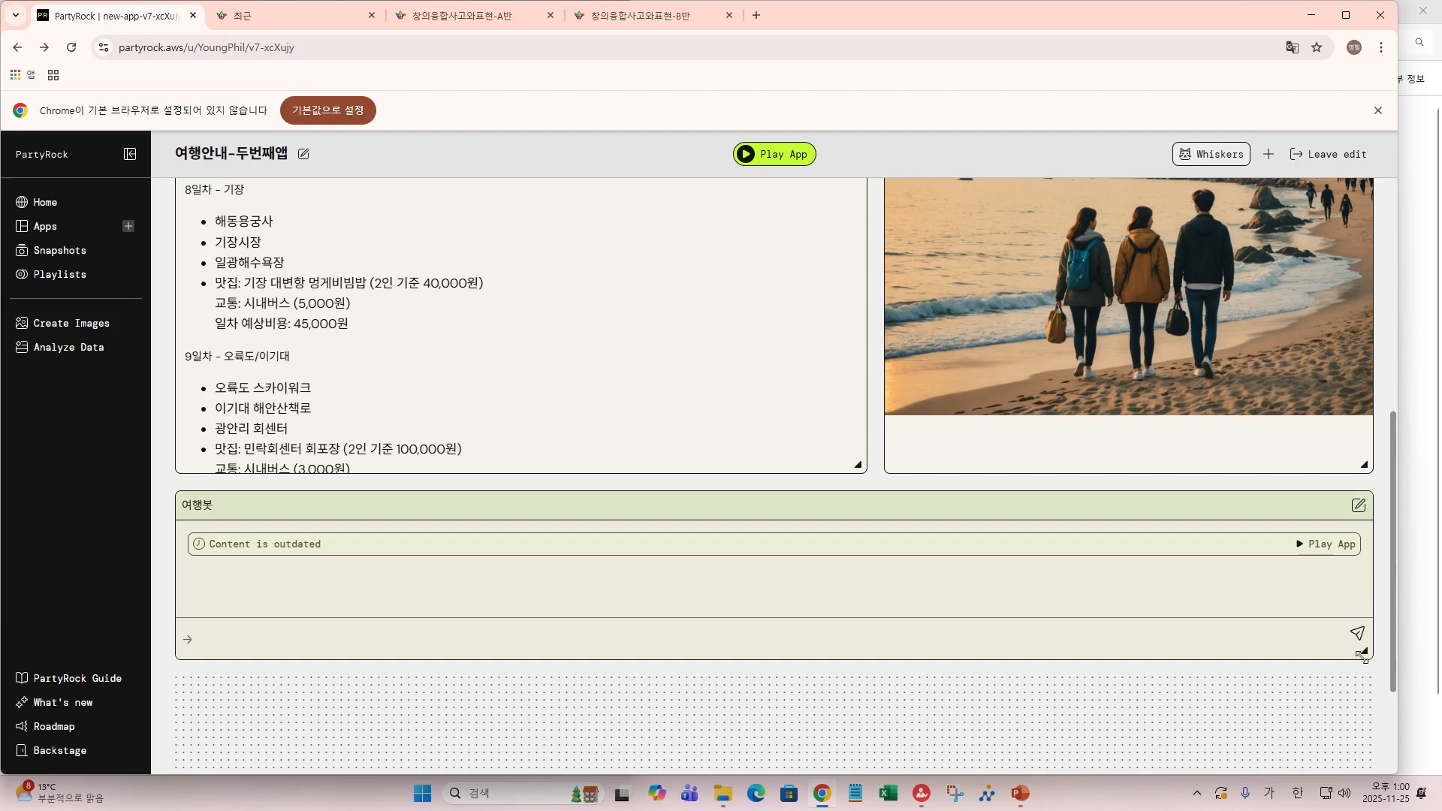
pyautogui.moveTo(1361, 655); pyautogui.dragTo(857, 747)
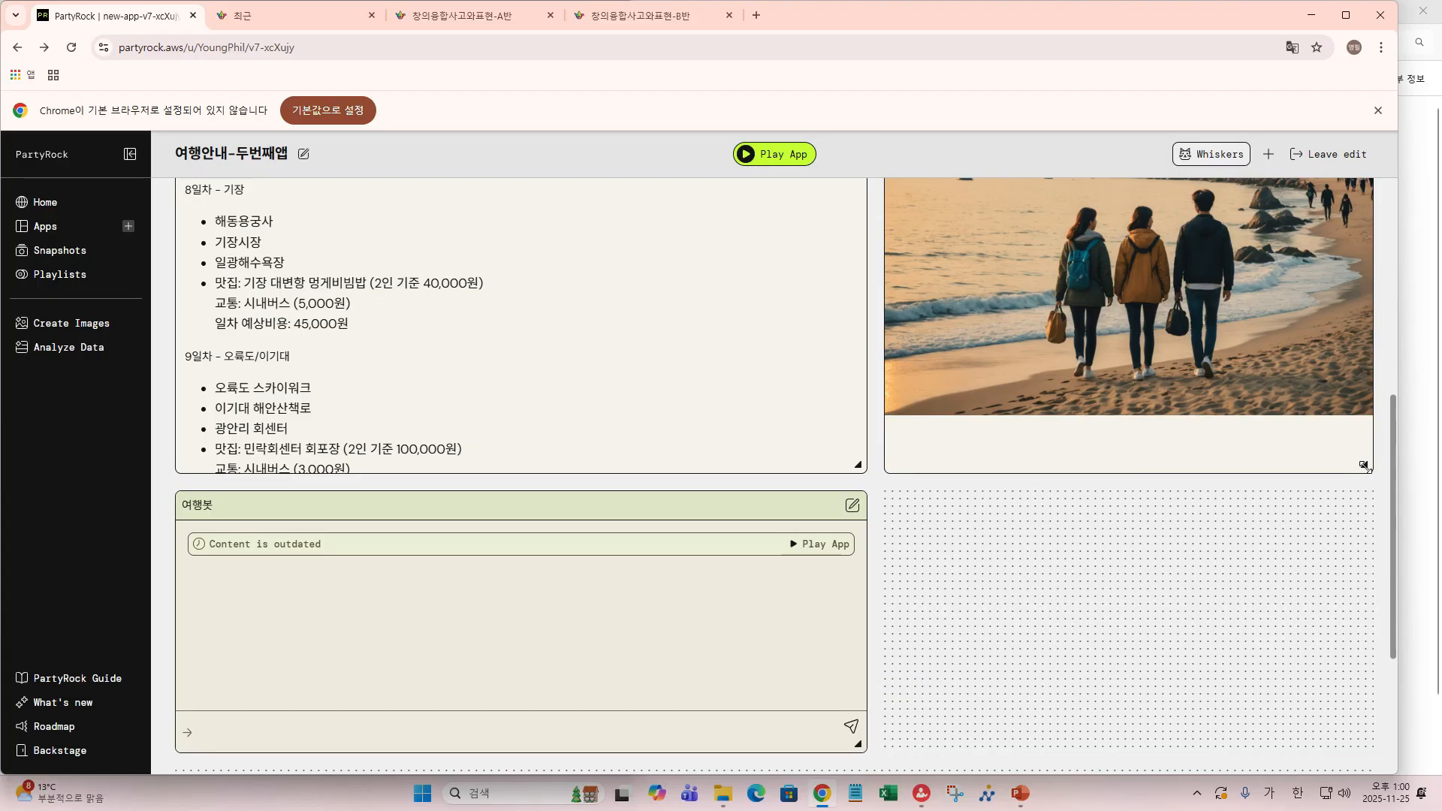
pyautogui.moveTo(1365, 465); pyautogui.dragTo(1367, 748)
pyautogui.scroll(4, 1187, 296)
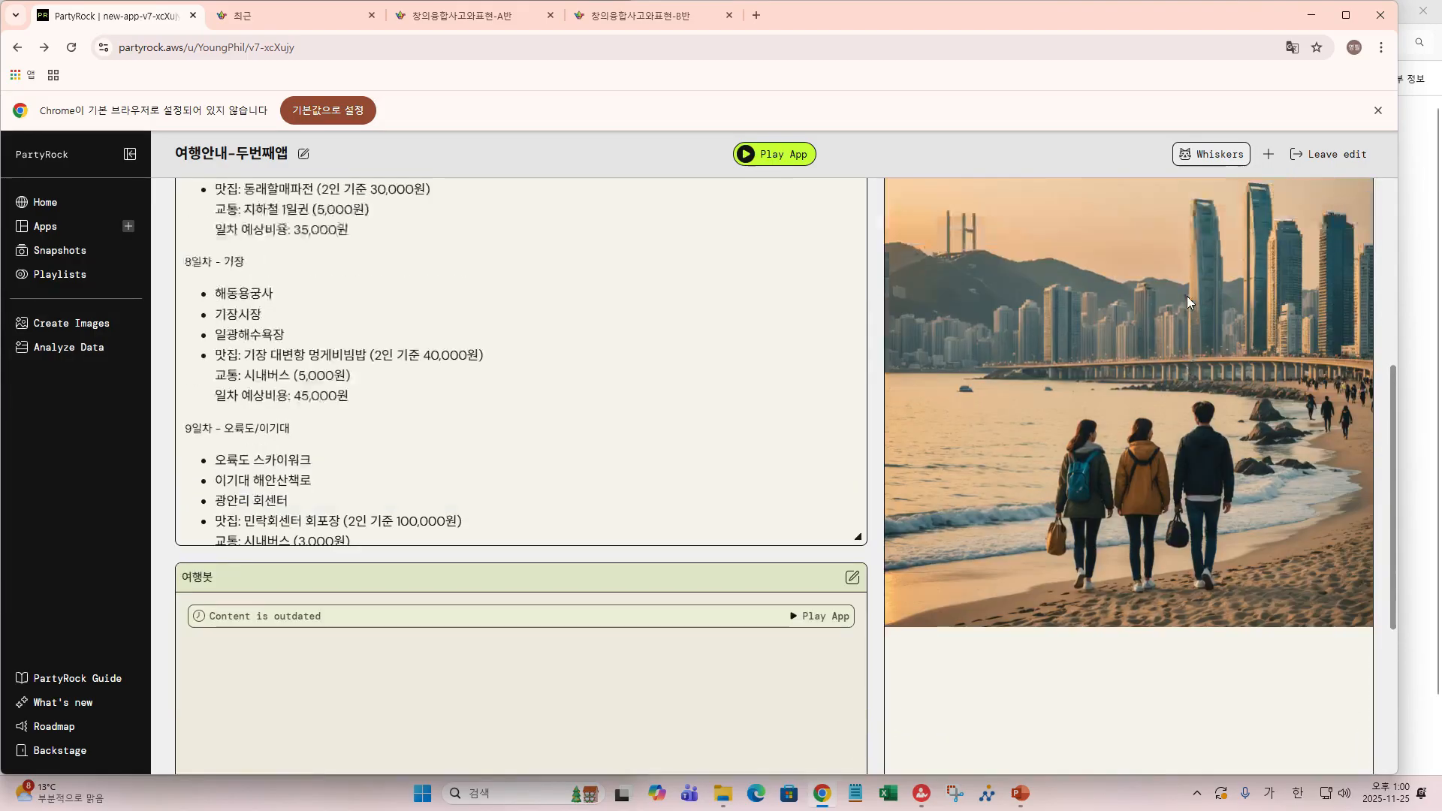
pyautogui.scroll(4, 1187, 296)
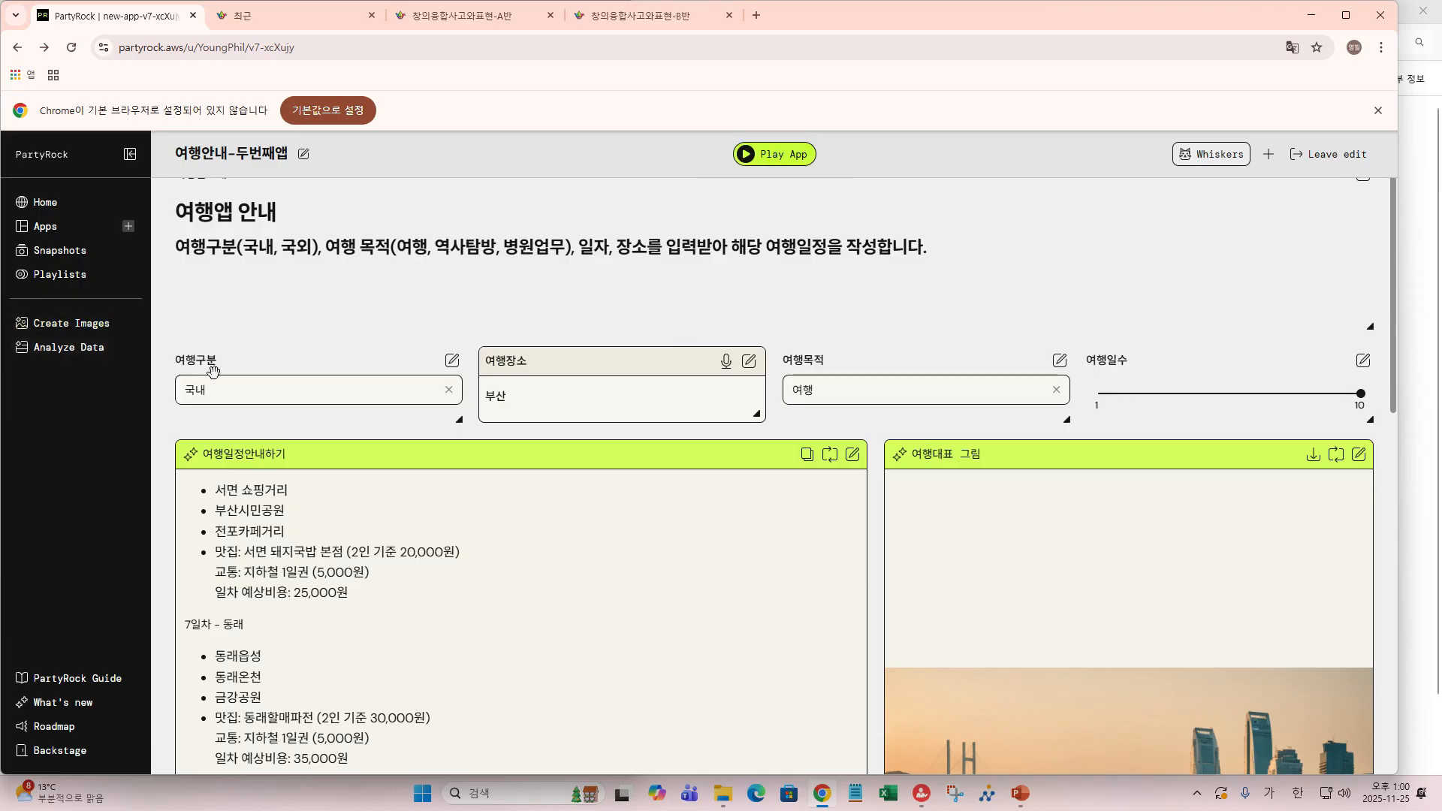
# - Set 여행구분 to 국외 and 여행장소 to 파리, then rerun the app for a 10-day Paris itinerary
pyautogui.click(205, 396)
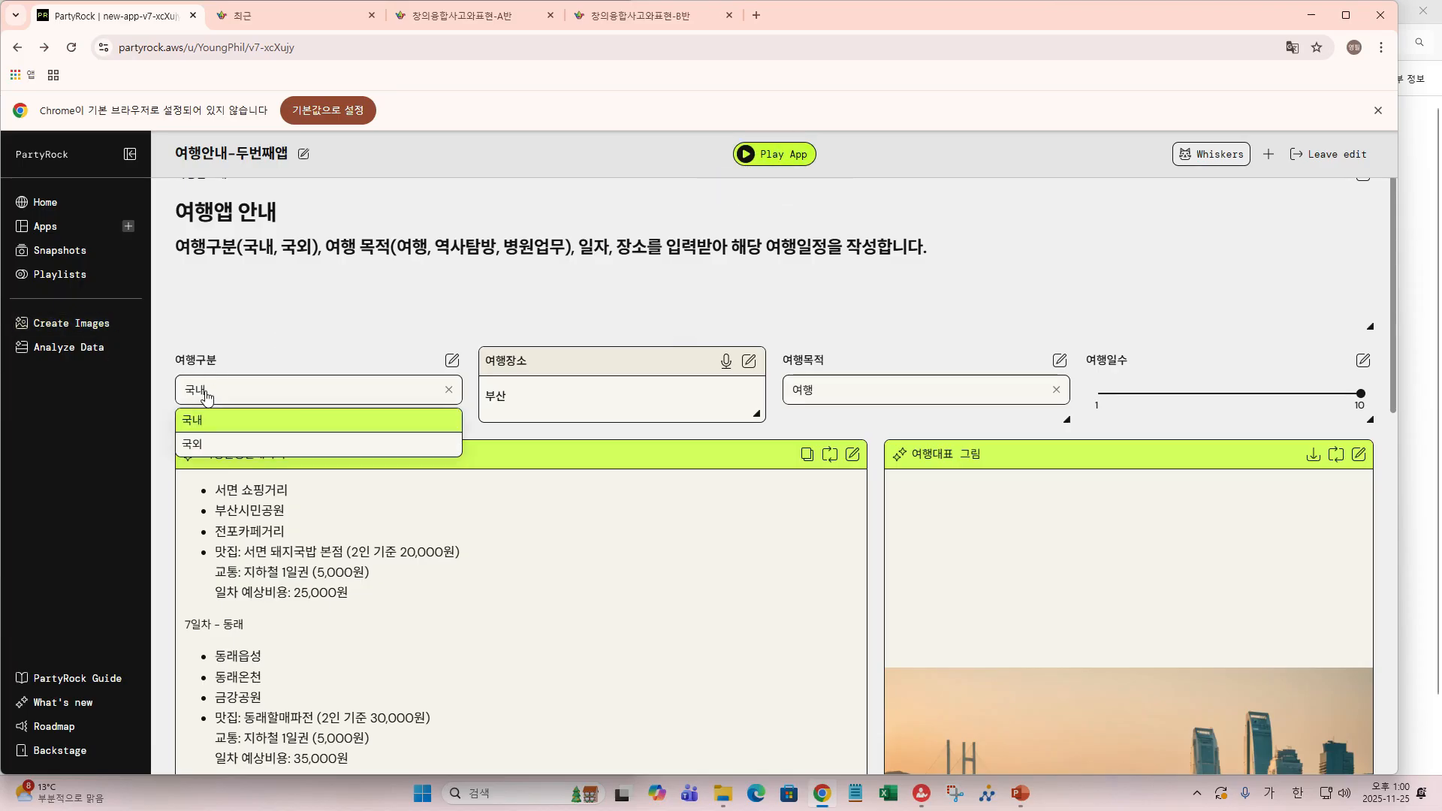
pyautogui.click(205, 440)
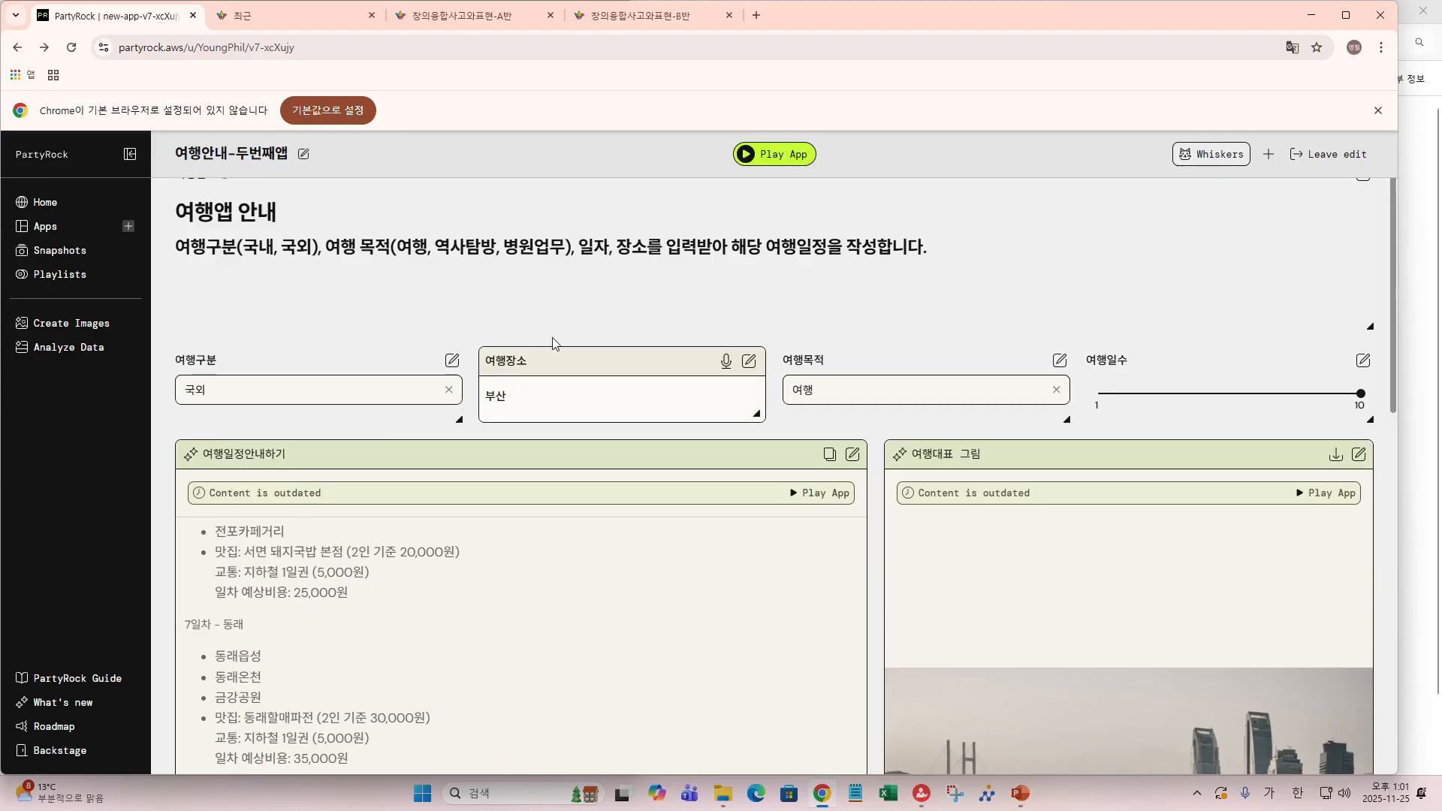
pyautogui.press('BackSpace')
pyautogui.press('BackSpace')
pyautogui.write('파리')
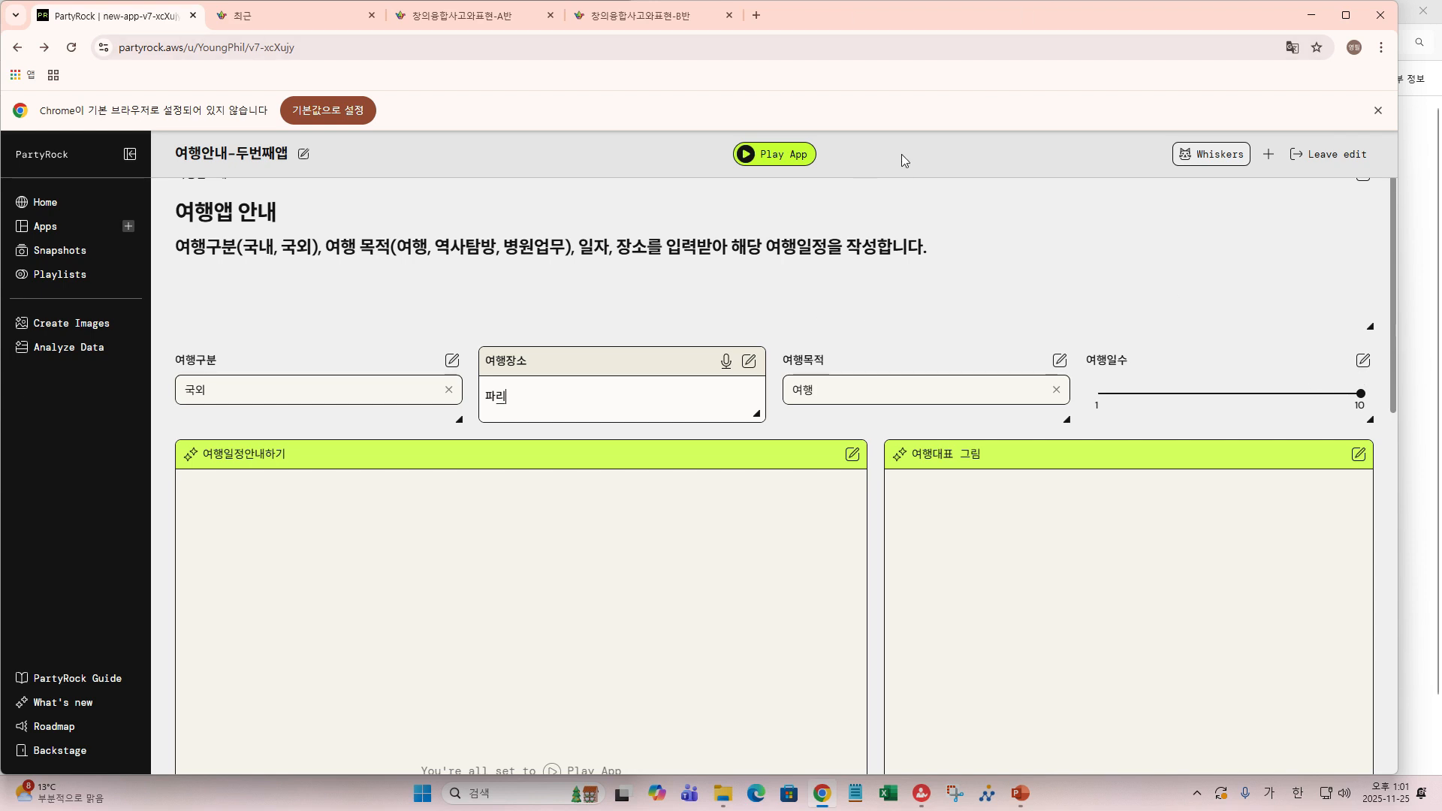
pyautogui.click(785, 159)
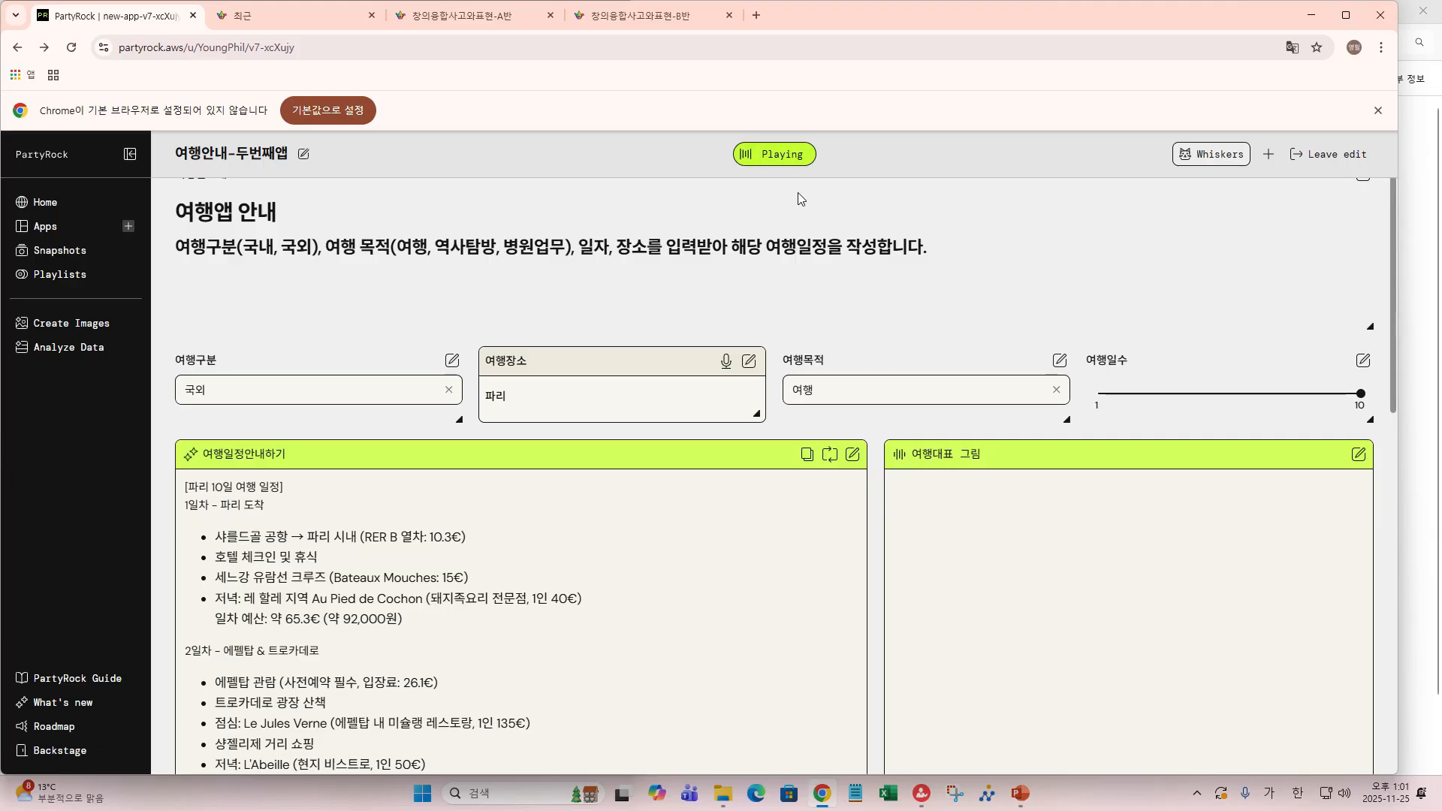
pyautogui.scroll(-3, 677, 496)
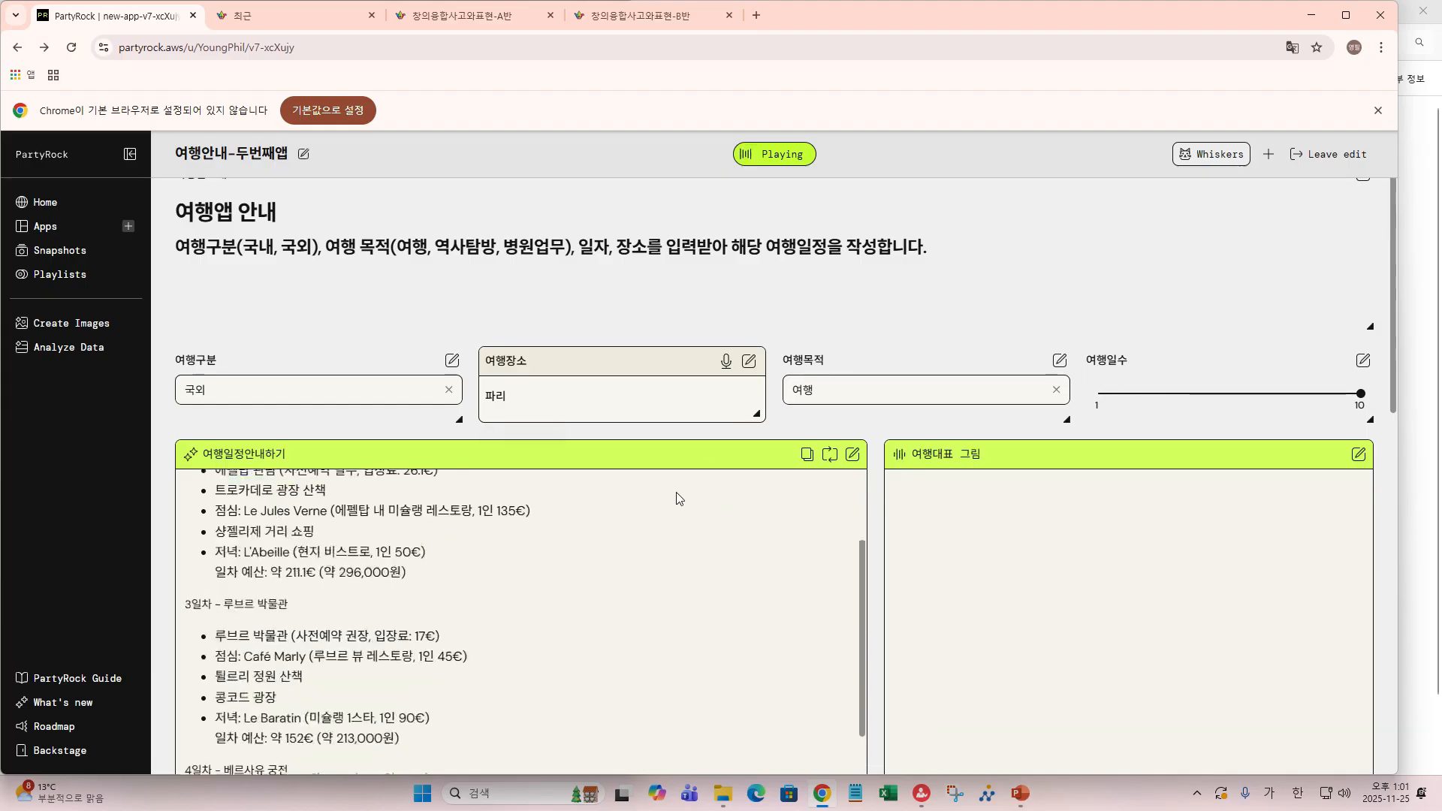
pyautogui.scroll(2, 679, 498)
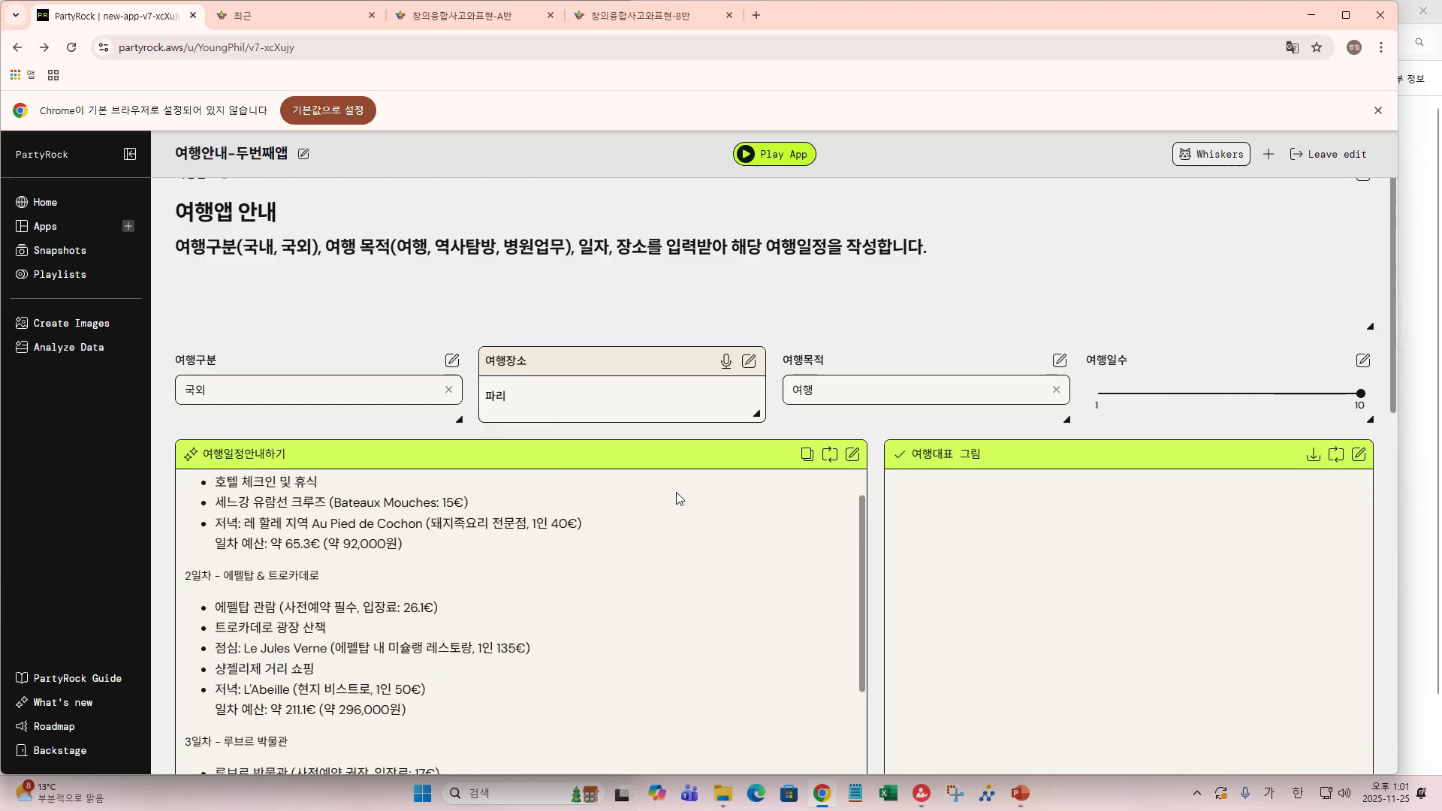
pyautogui.scroll(-1, 679, 499)
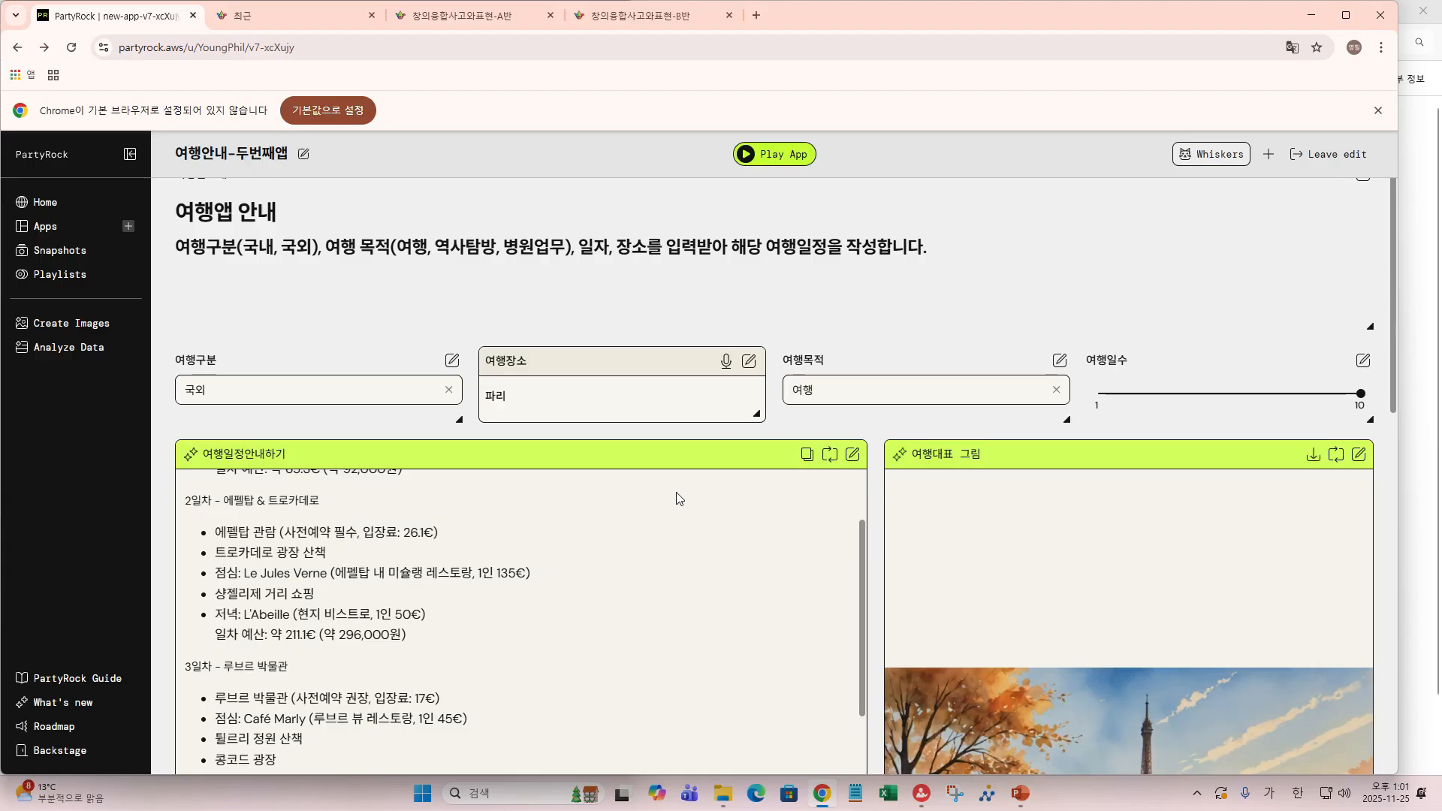
pyautogui.scroll(-2, 679, 499)
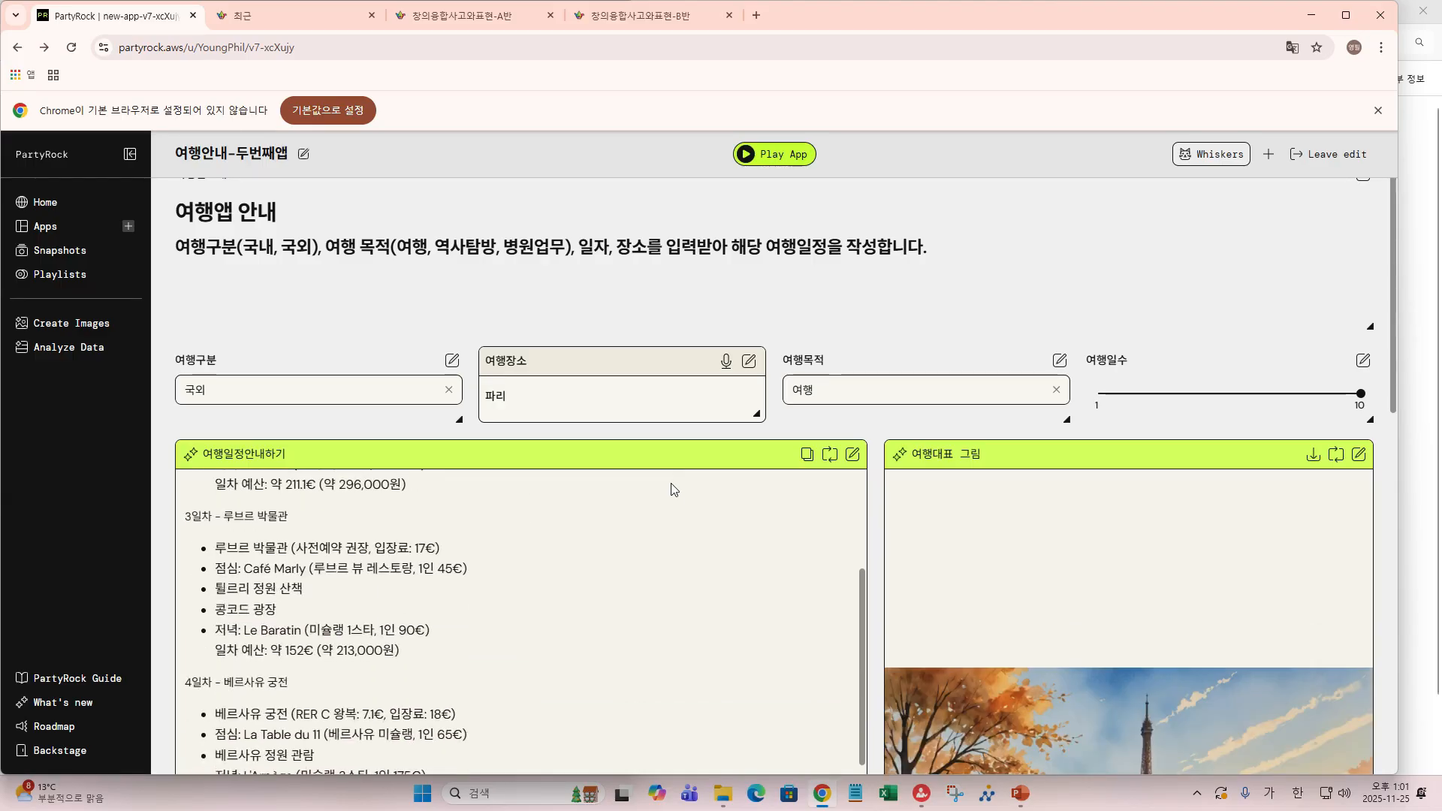
pyautogui.scroll(-2, 676, 493)
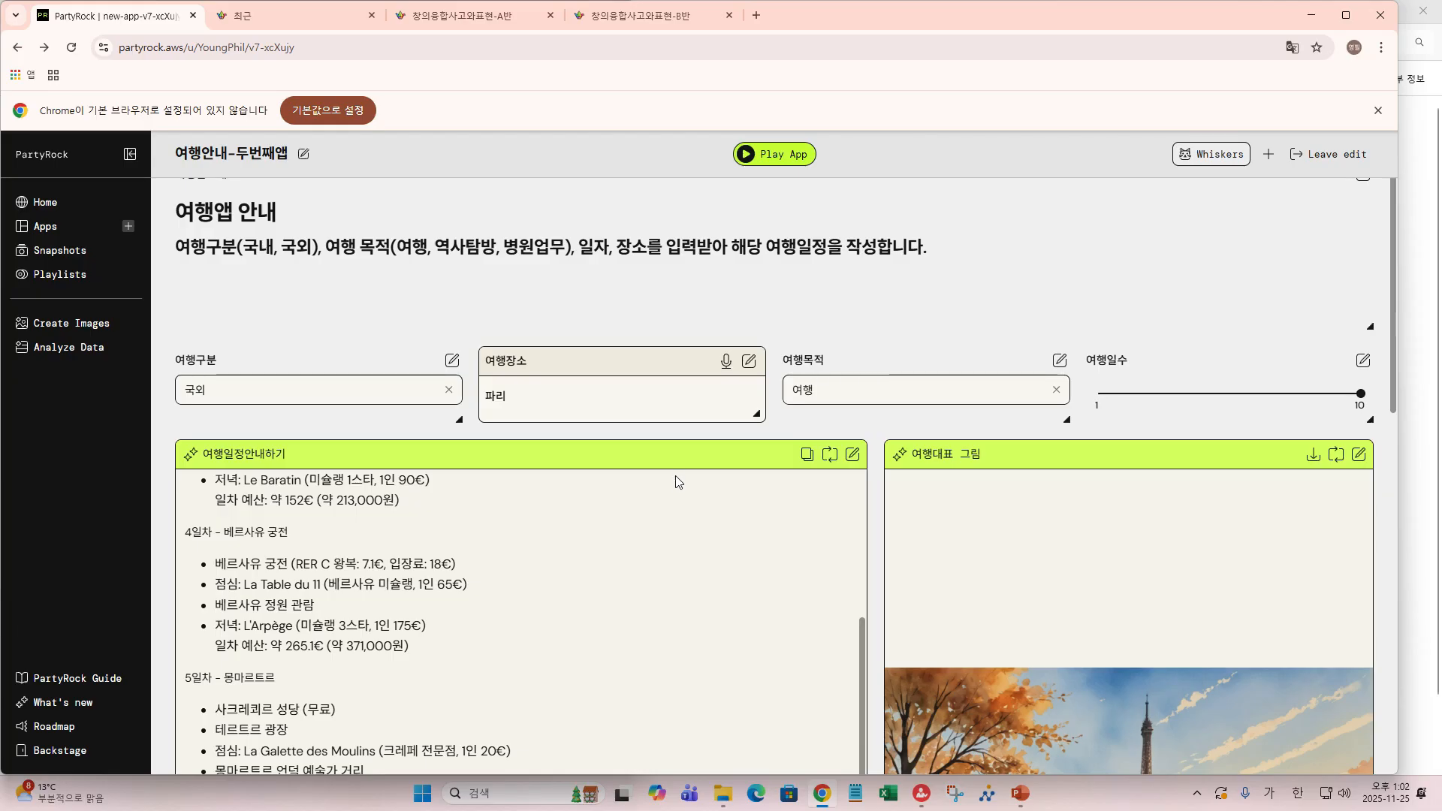
pyautogui.scroll(-1, 676, 478)
pyautogui.scroll(-1, 675, 474)
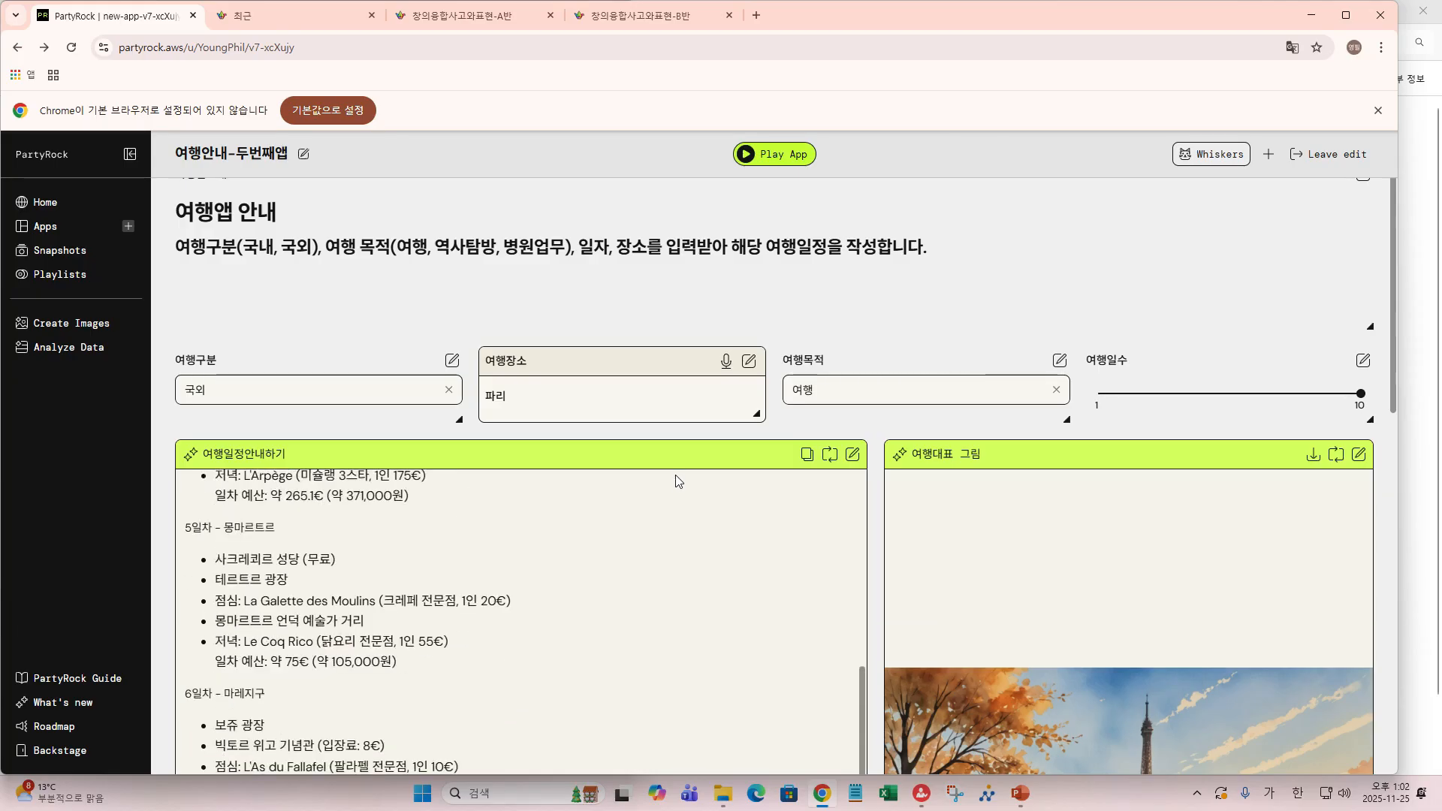
pyautogui.scroll(-2, 676, 479)
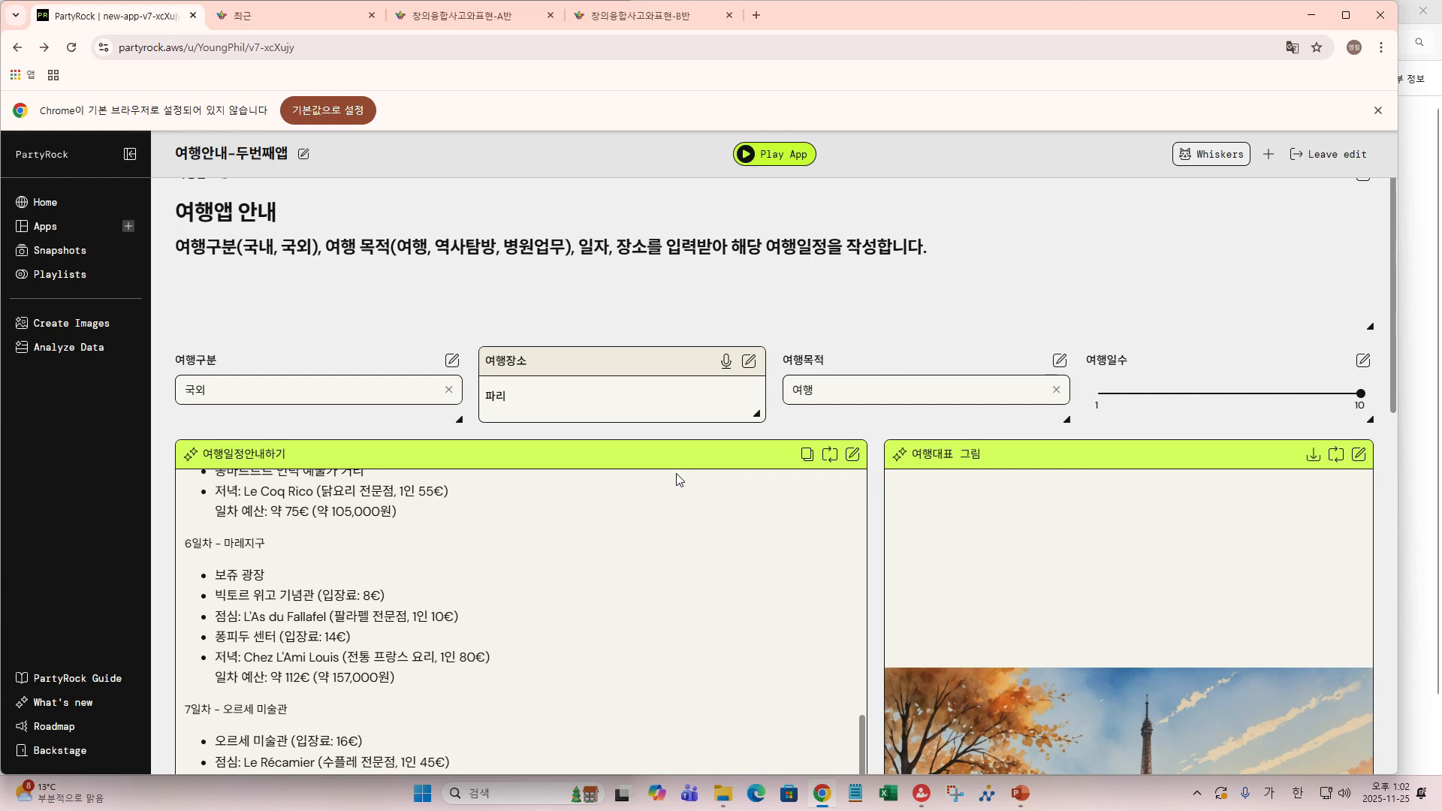
pyautogui.scroll(-2, 676, 479)
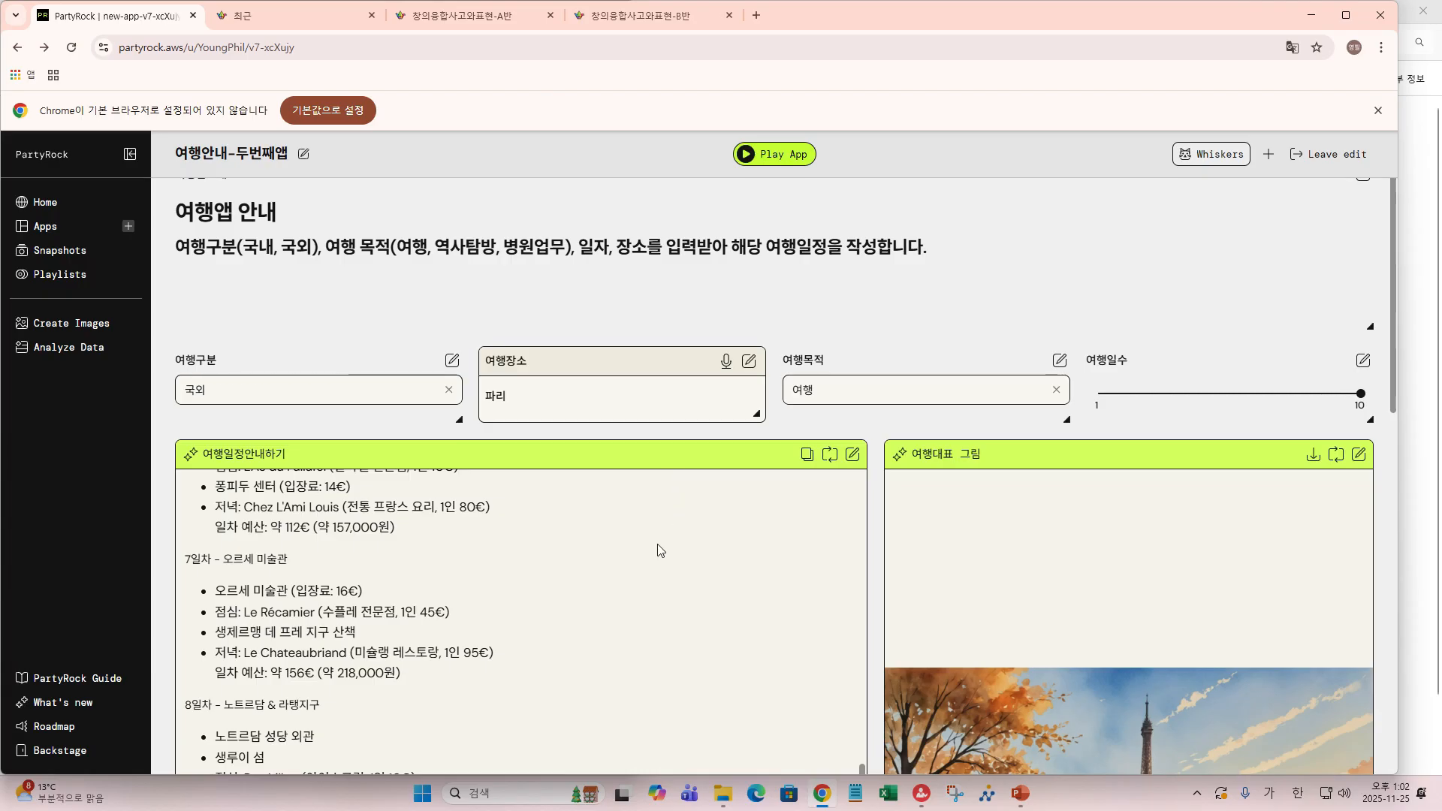
pyautogui.scroll(-2, 655, 579)
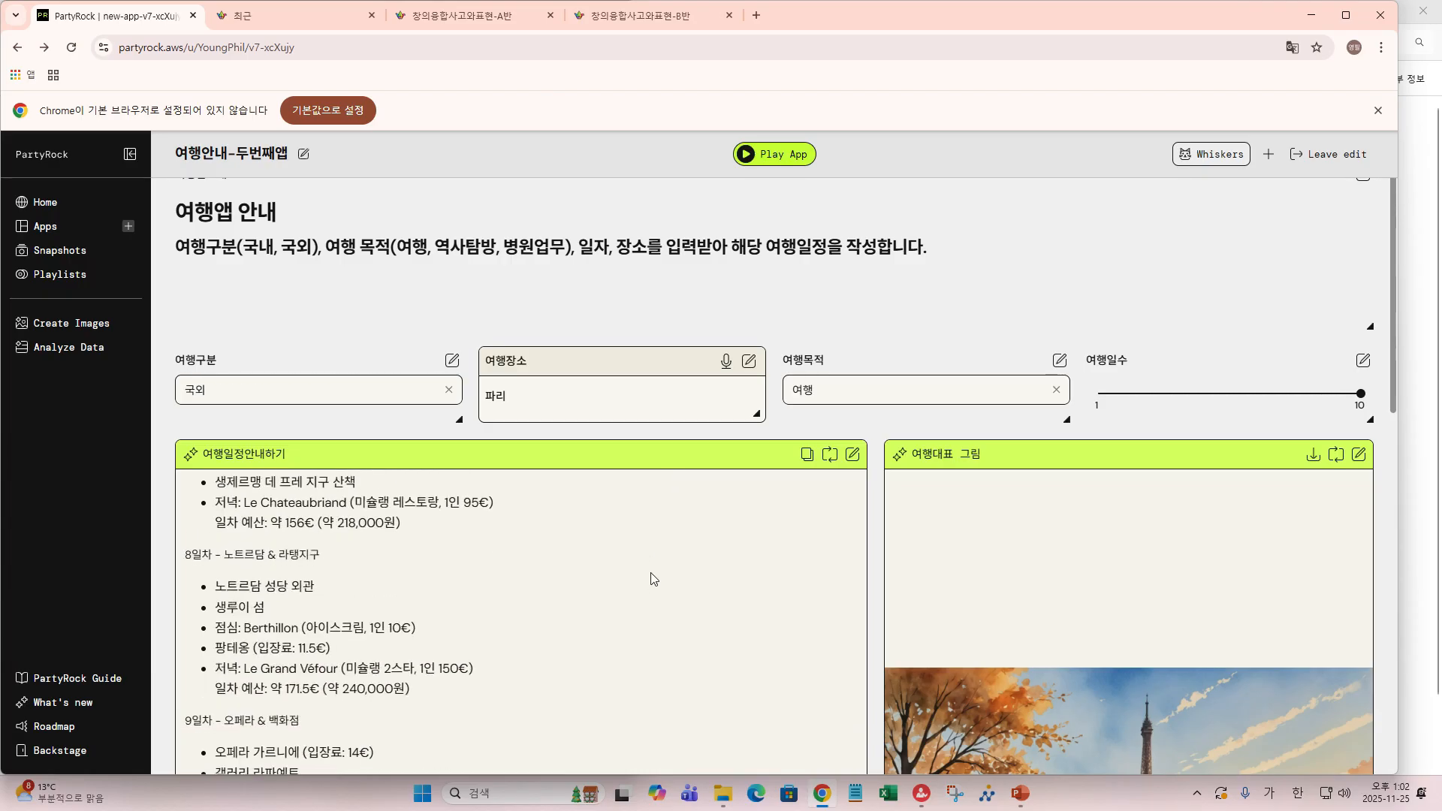
pyautogui.scroll(-2, 654, 578)
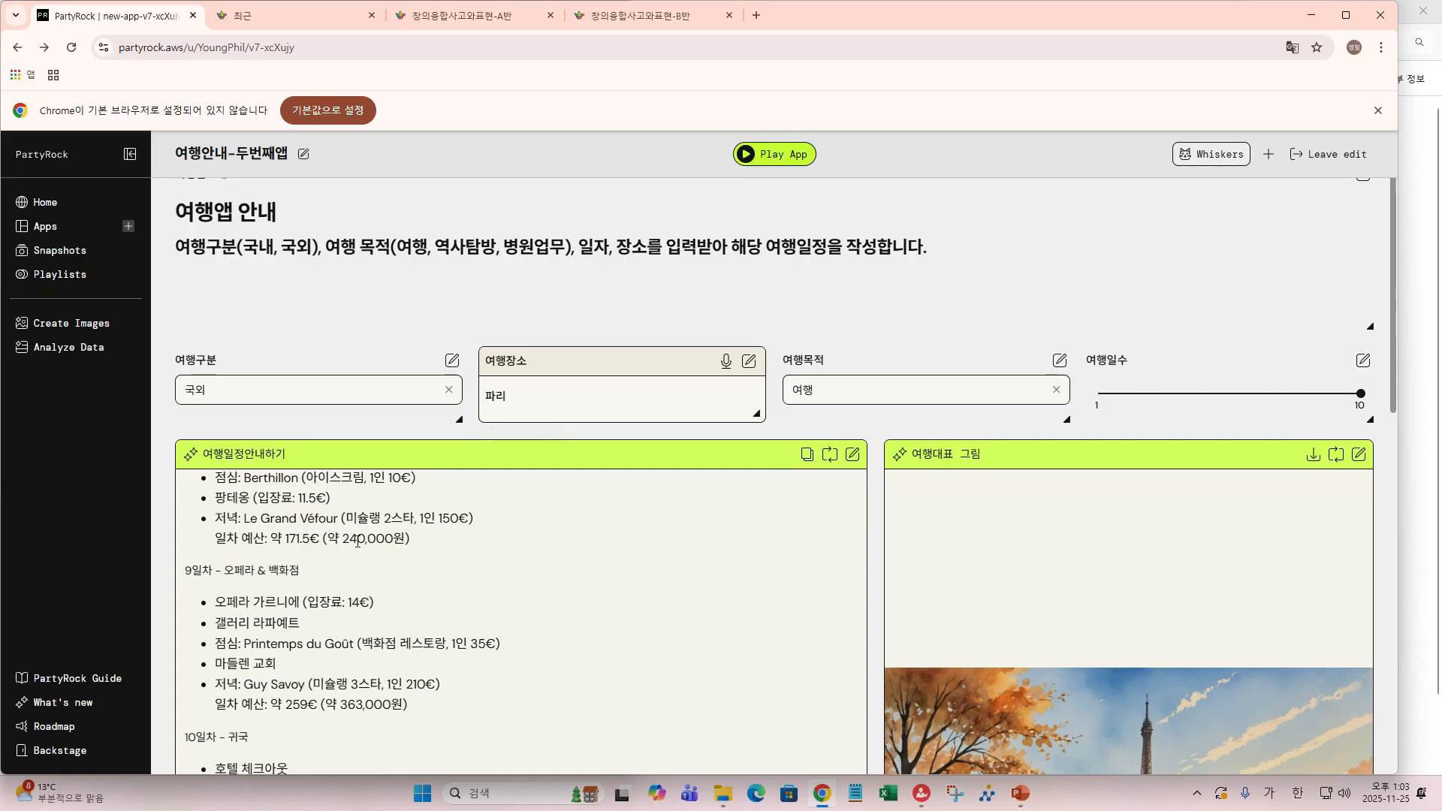
pyautogui.scroll(-5, 361, 547)
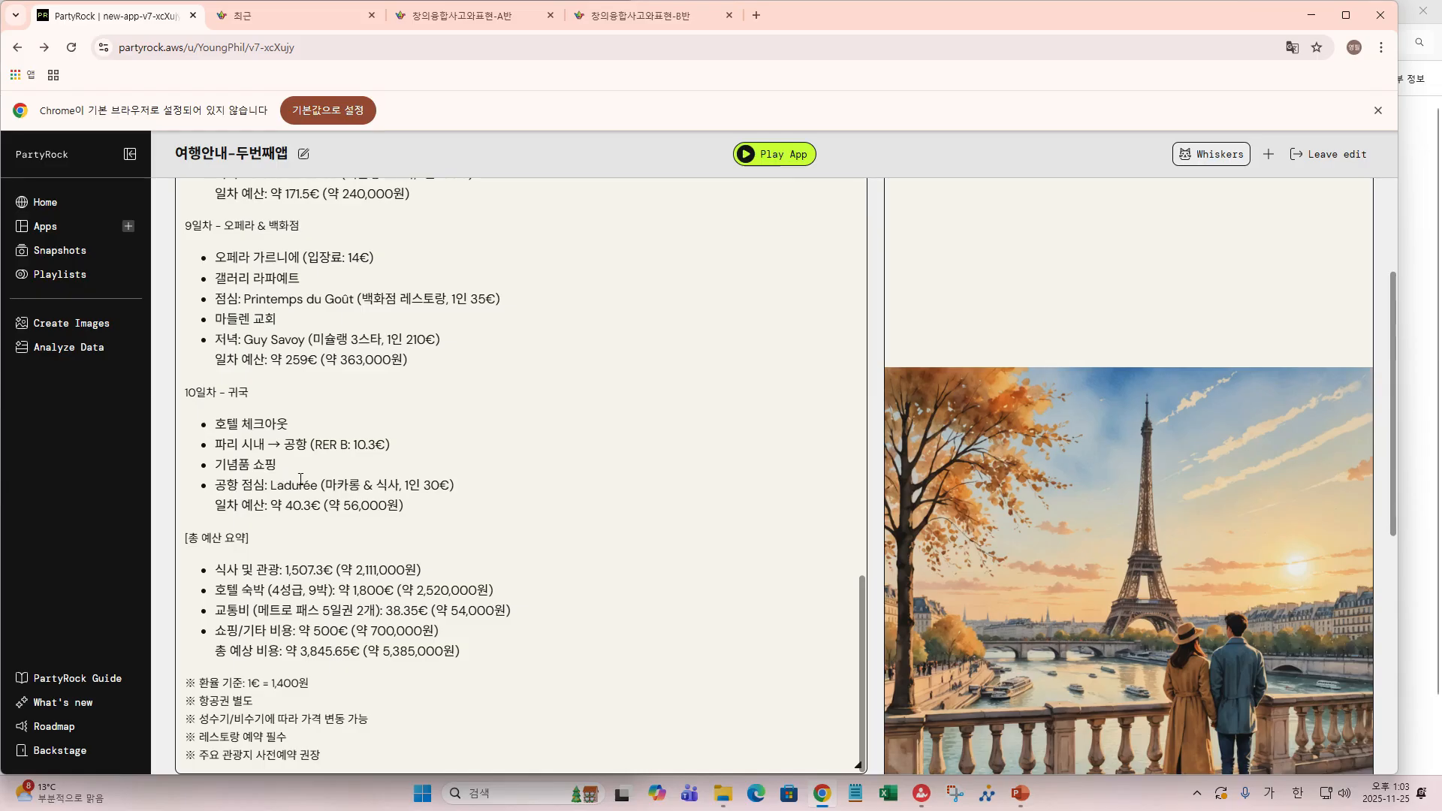
pyautogui.scroll(-2, 301, 481)
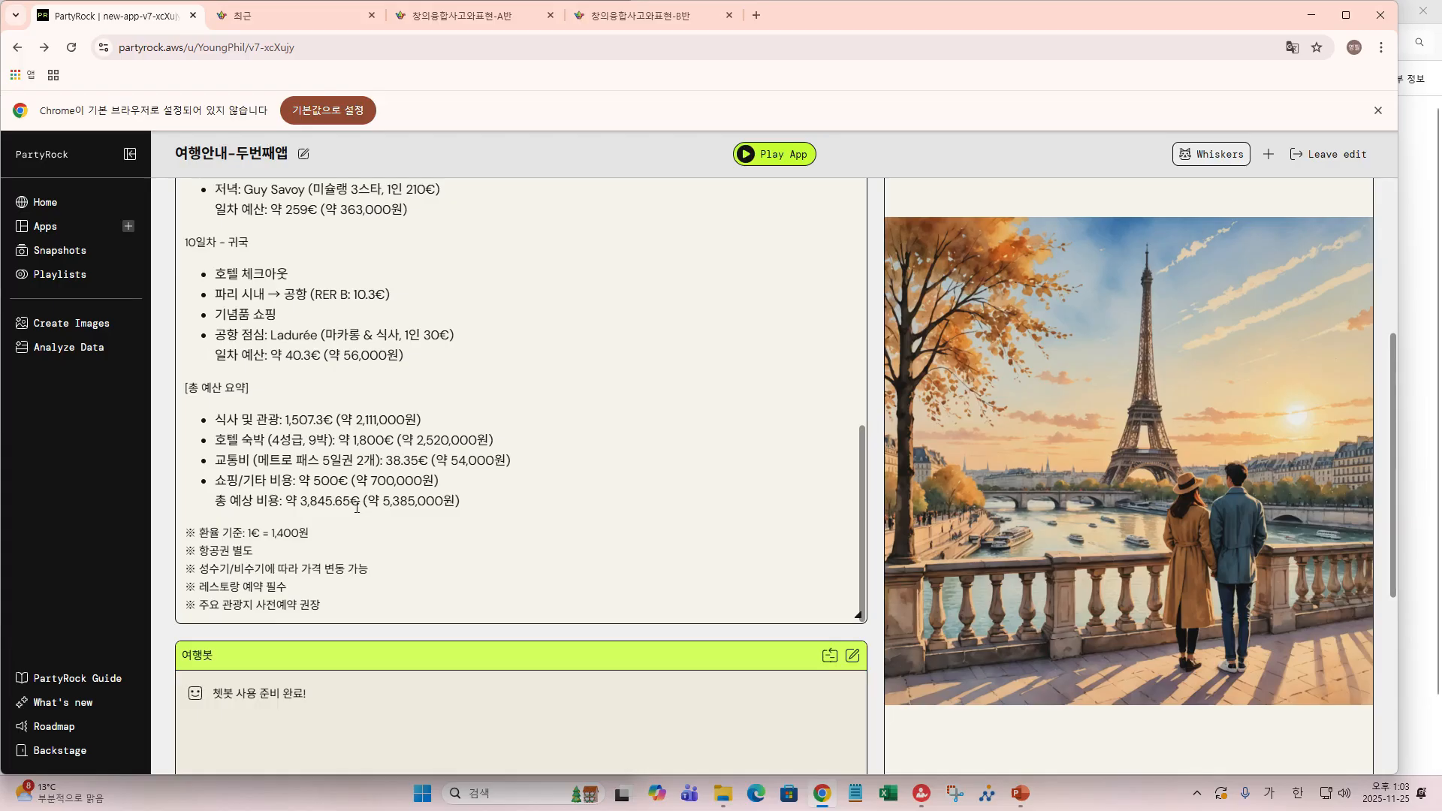
# - Send 여행봇 the question '3일차 일정을 상세하게 알려줘' about the day 3 schedule
pyautogui.scroll(-1, 310, 687)
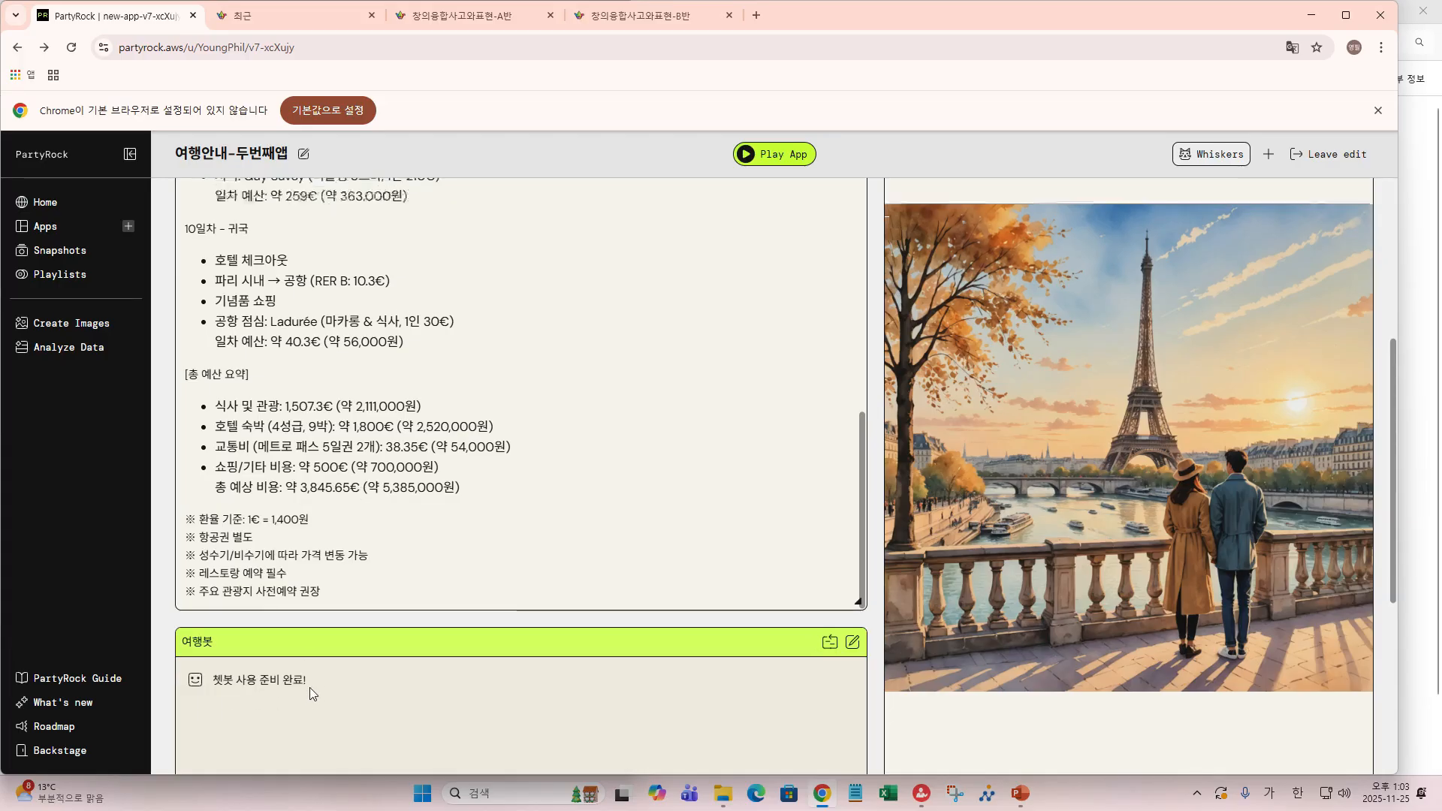
pyautogui.scroll(-3, 310, 687)
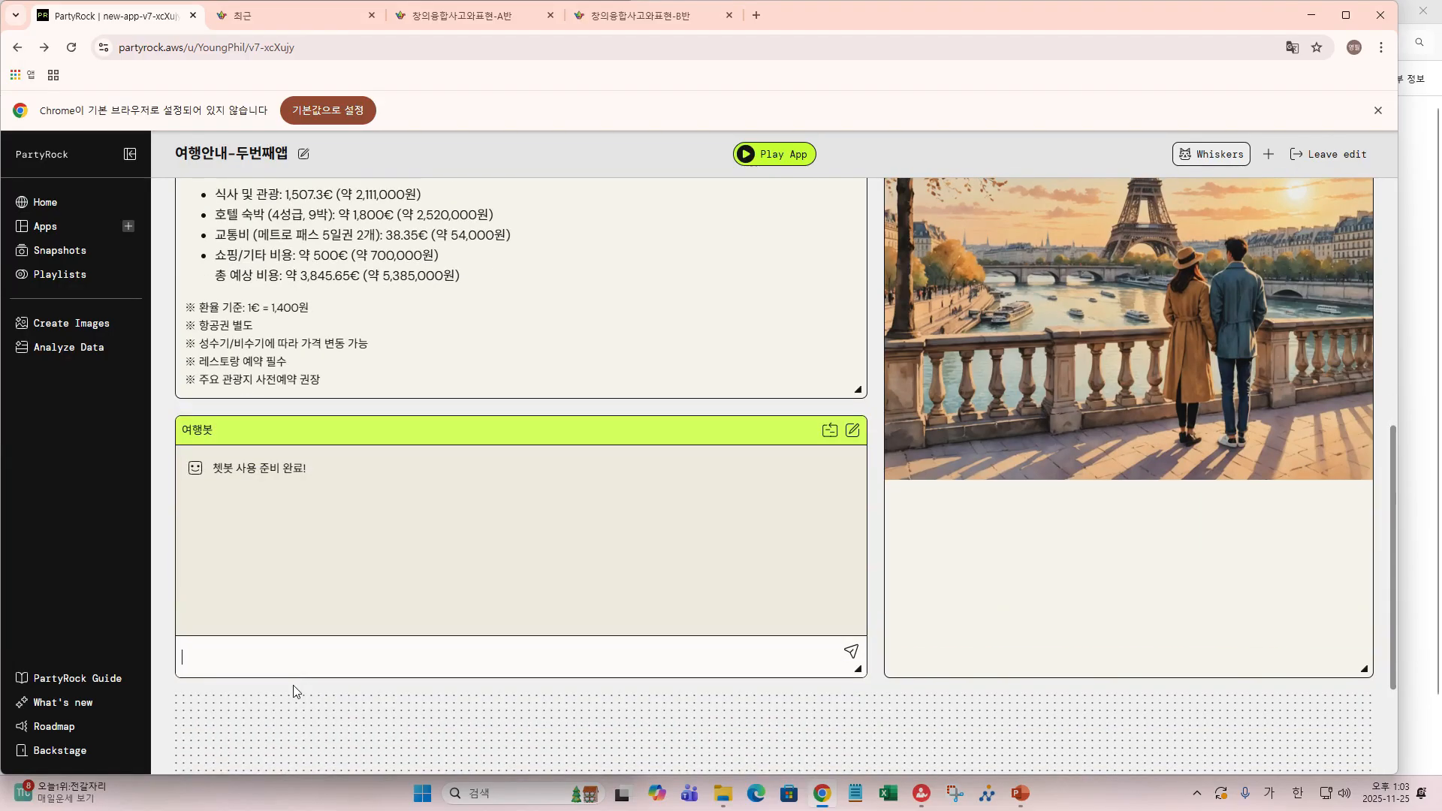
pyautogui.write('3')
pyautogui.write('일차')
pyautogui.write(' 일')
pyautogui.write('정을 사')
pyautogui.write('ㅇ셀')
pyautogui.press('BackSpace')
pyautogui.write('하게 얠')
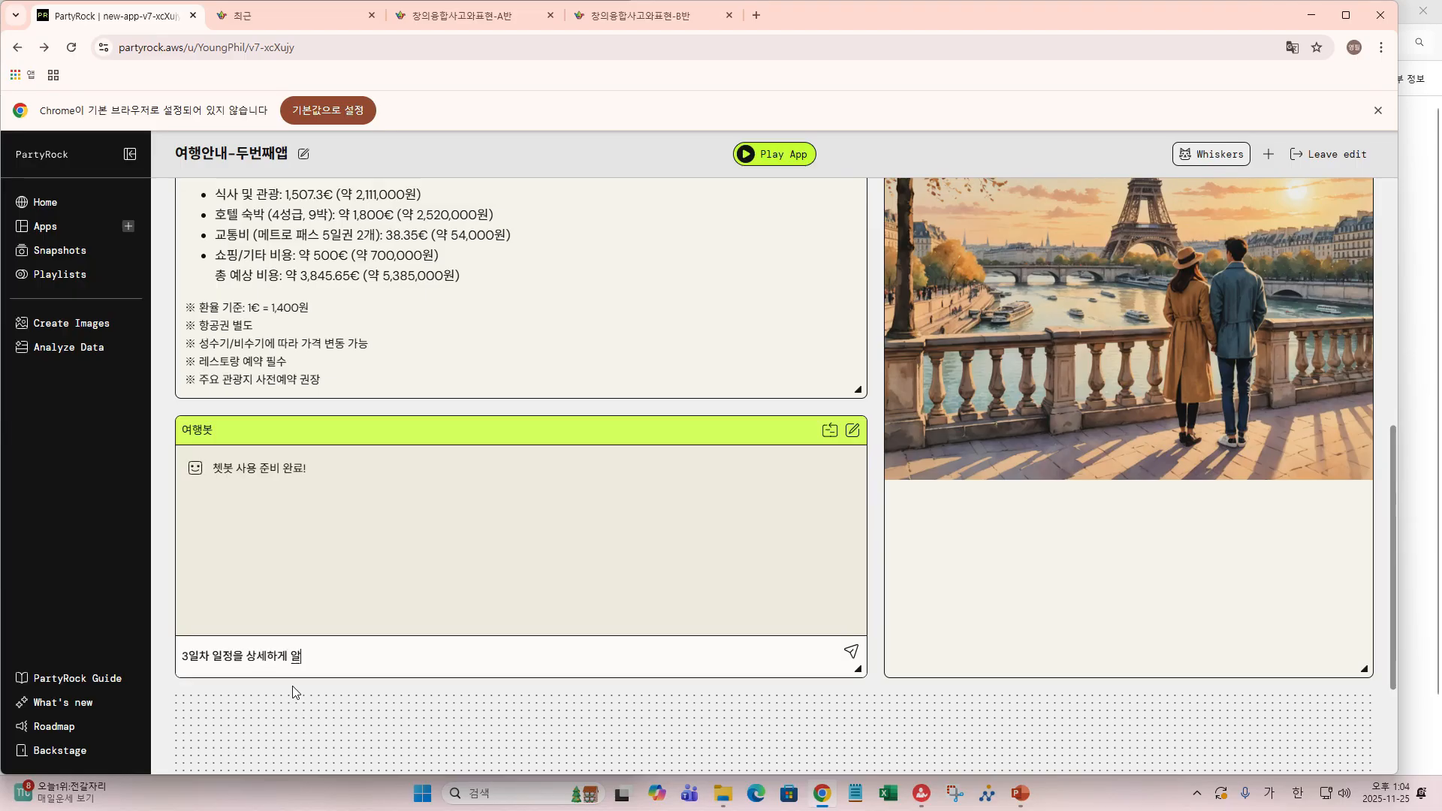
pyautogui.write('려줘')
pyautogui.press('Return')
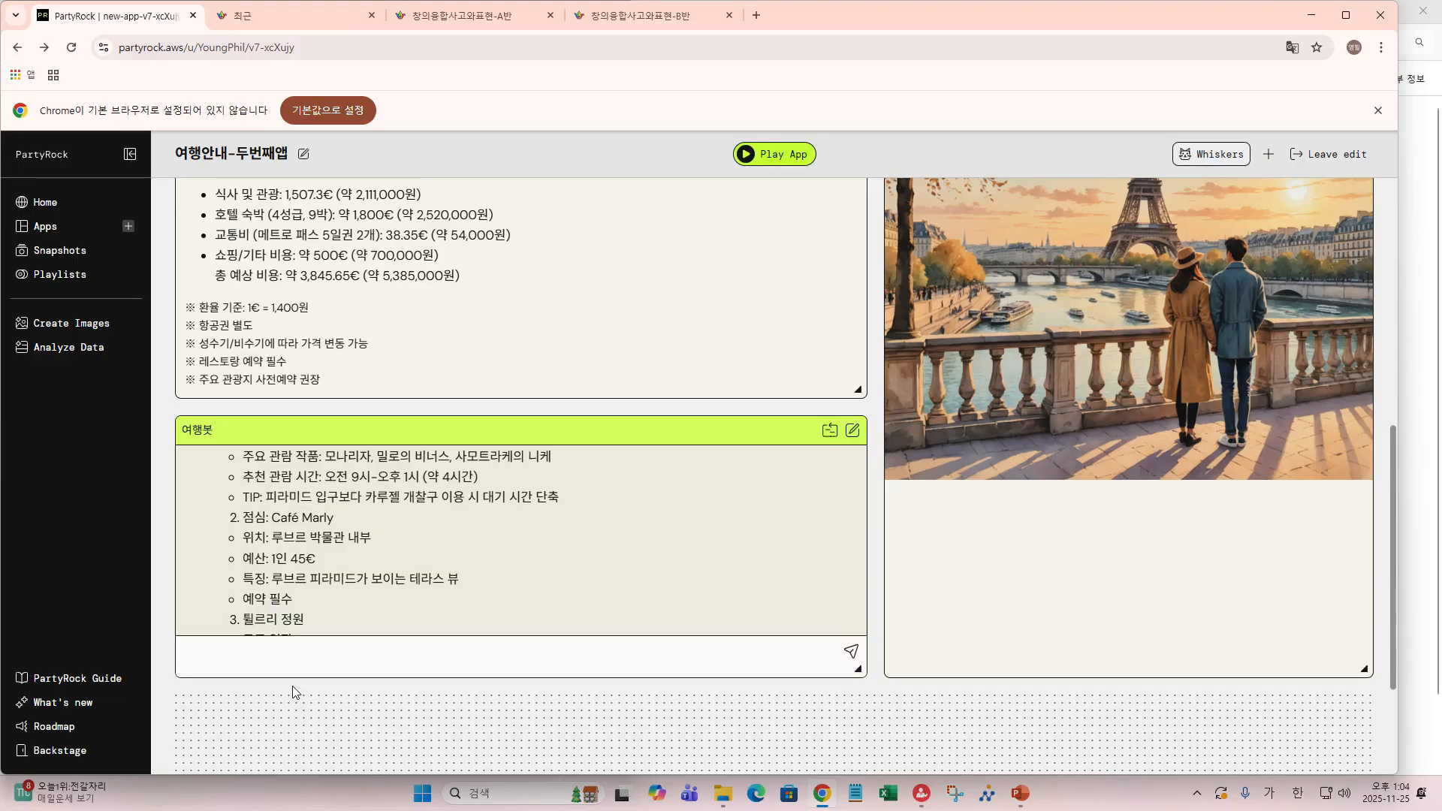
# - Read through 여행봇's day 3 reply, which totals about 152€ (약 213,000원)
pyautogui.scroll(-2, 344, 598)
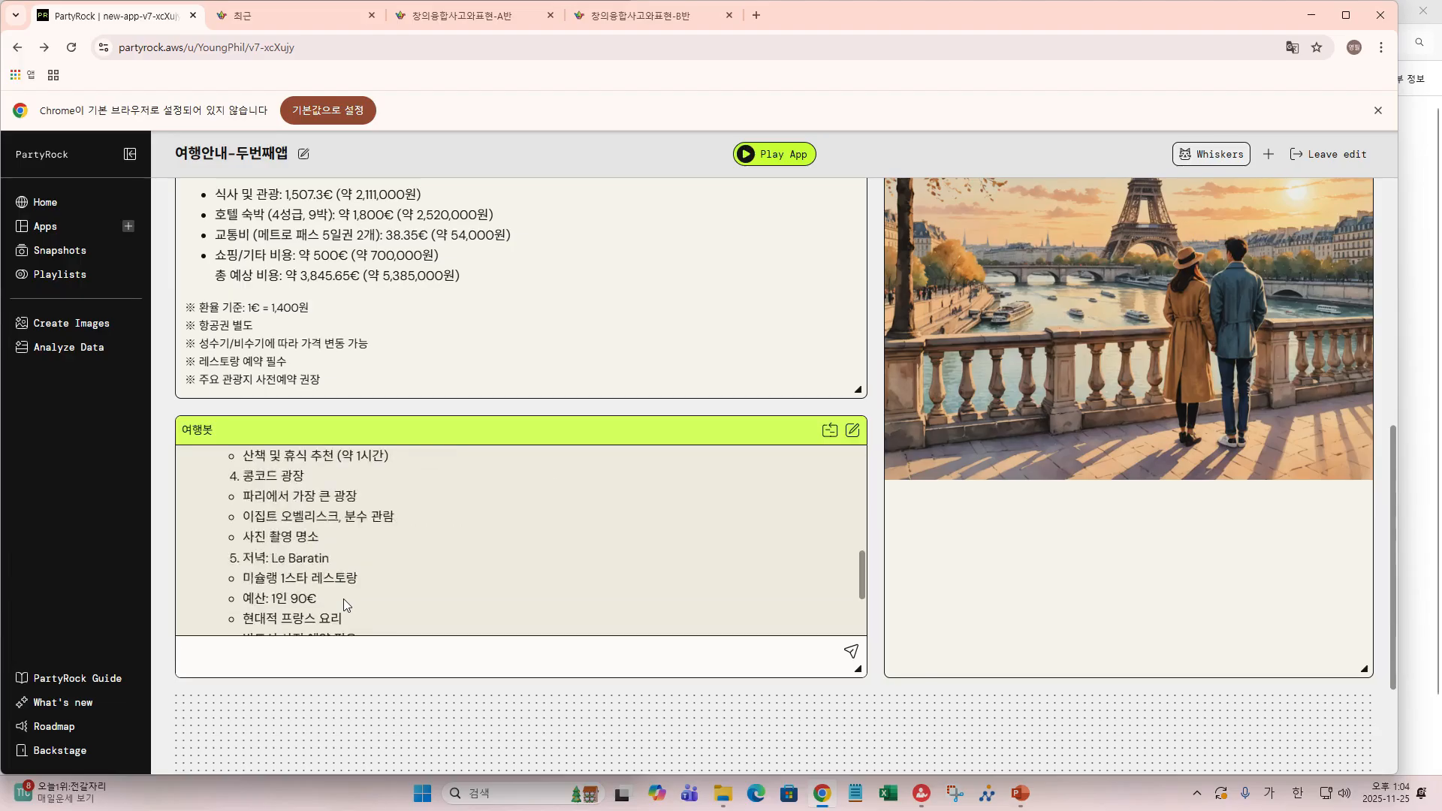
pyautogui.scroll(5, 344, 598)
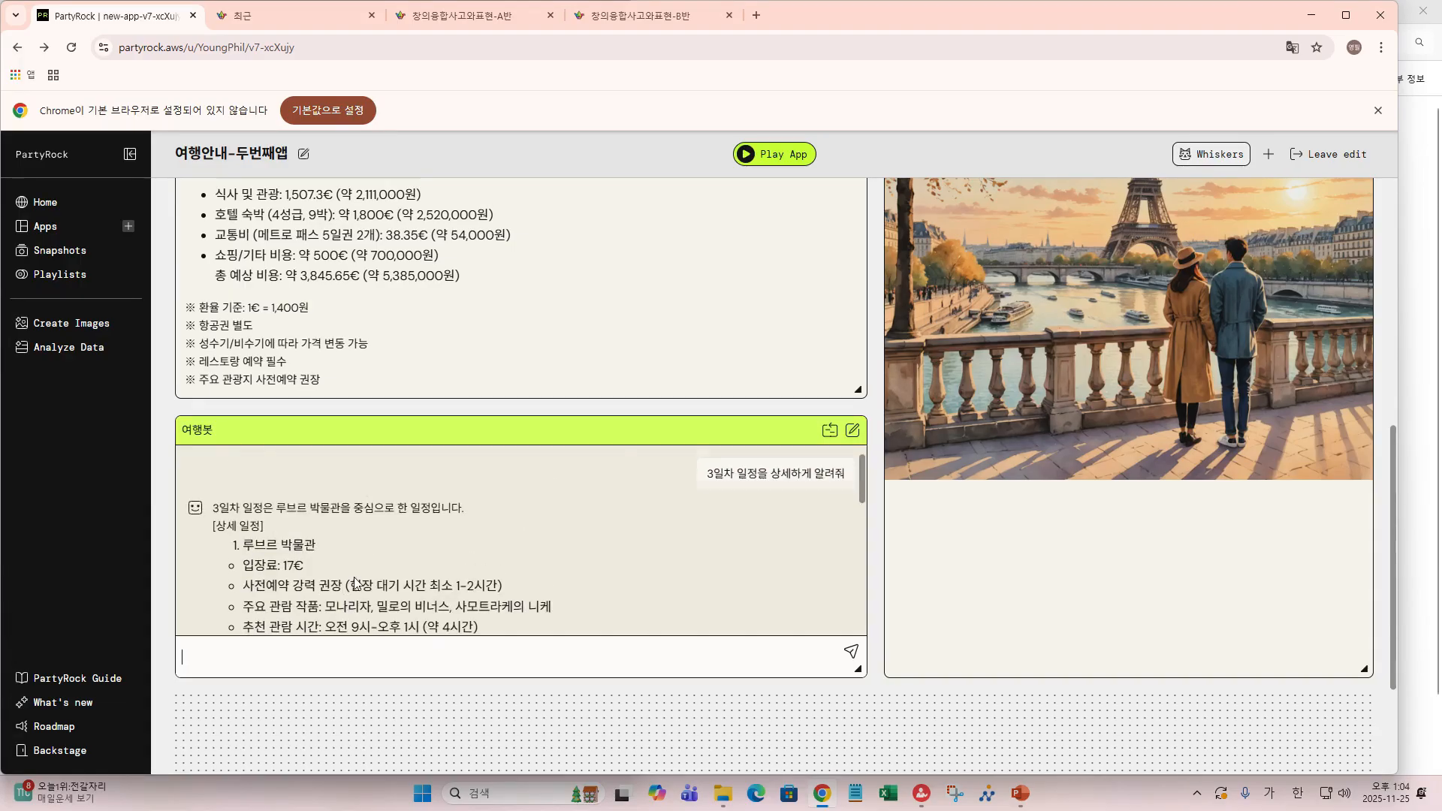
pyautogui.scroll(-8, 360, 578)
pyautogui.scroll(-5, 373, 552)
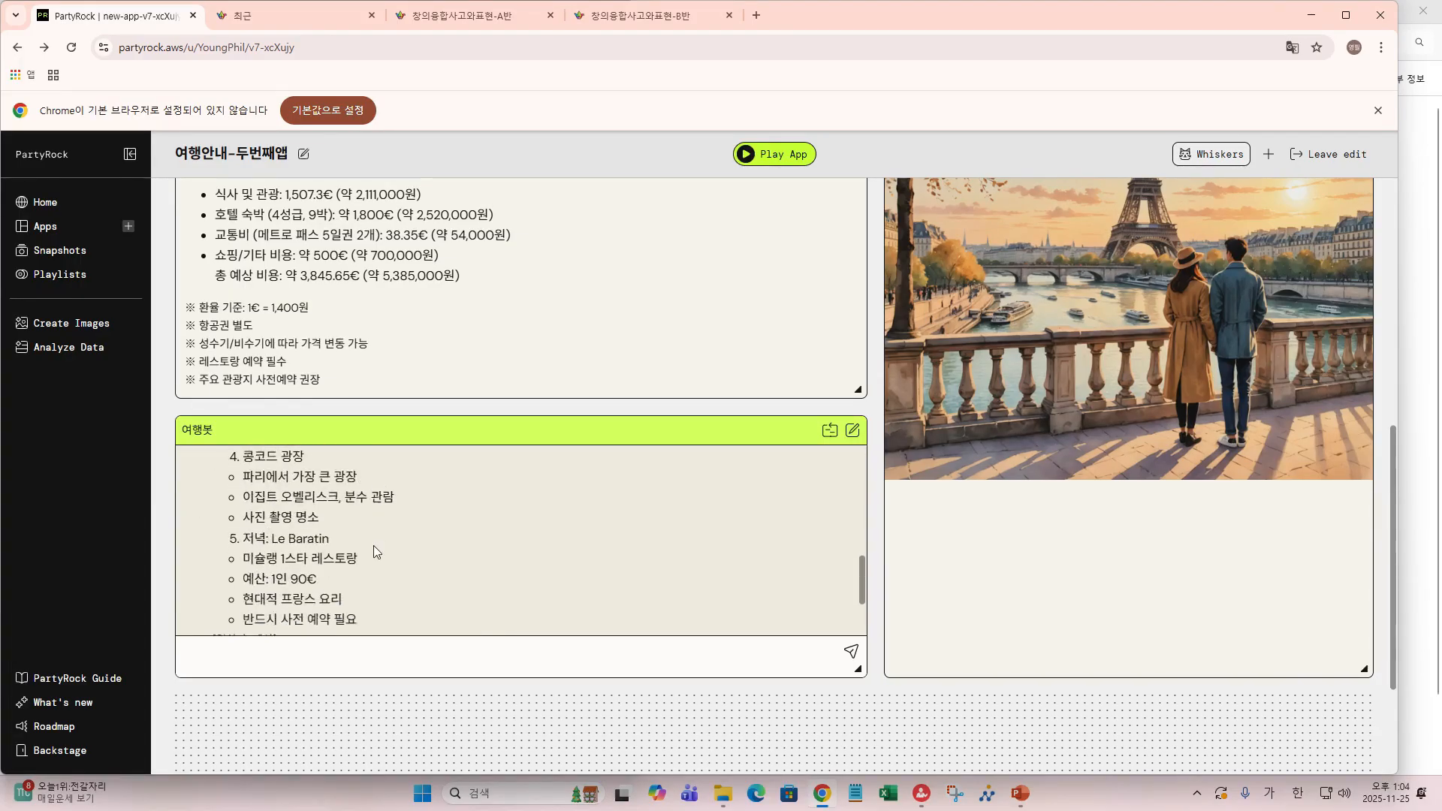
pyautogui.scroll(2, 373, 552)
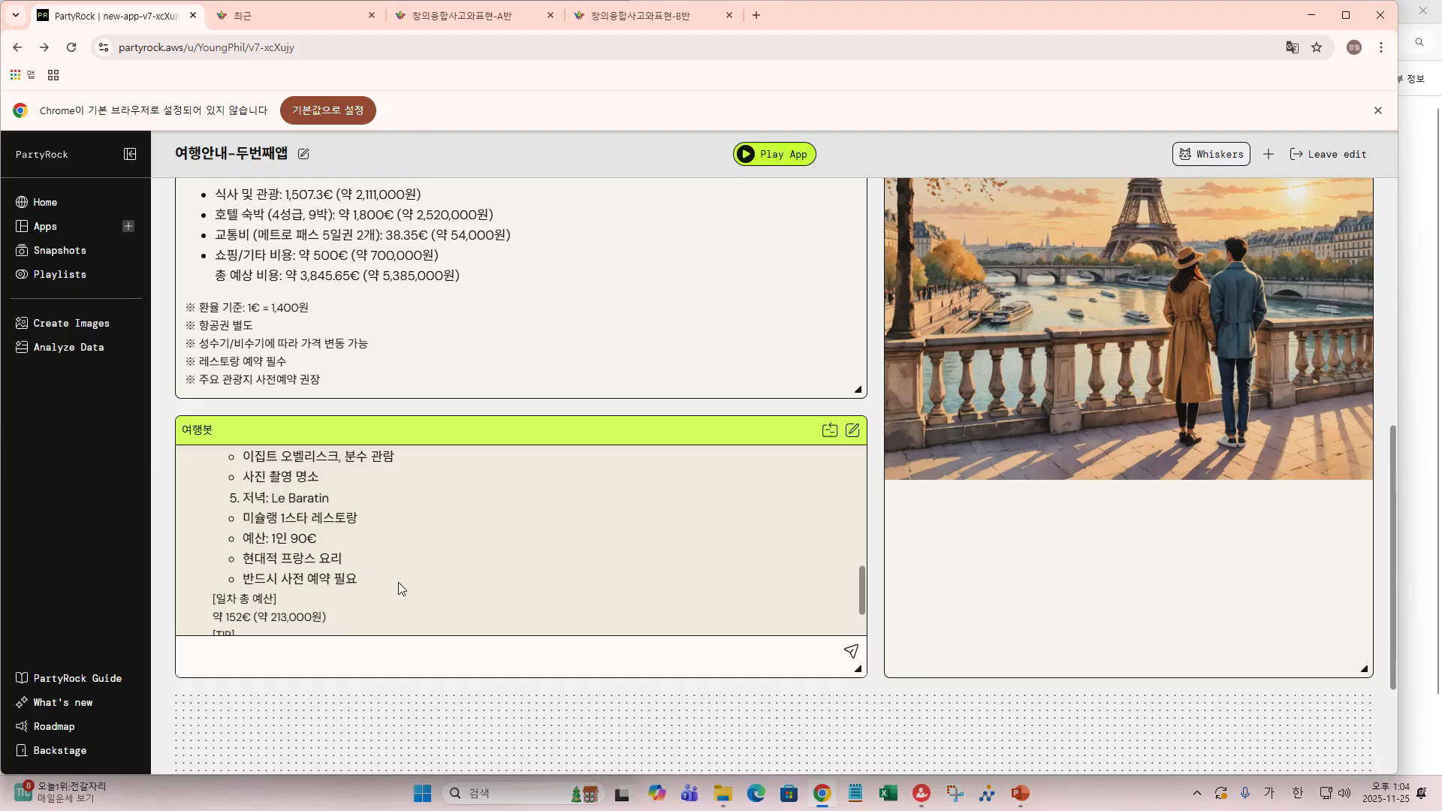
# - Start typing the budget follow-up '예산을' in the 여행봇 chat input
pyautogui.write('ㅇㅖ산을')
pyautogui.scroll(-1, 471, 365)
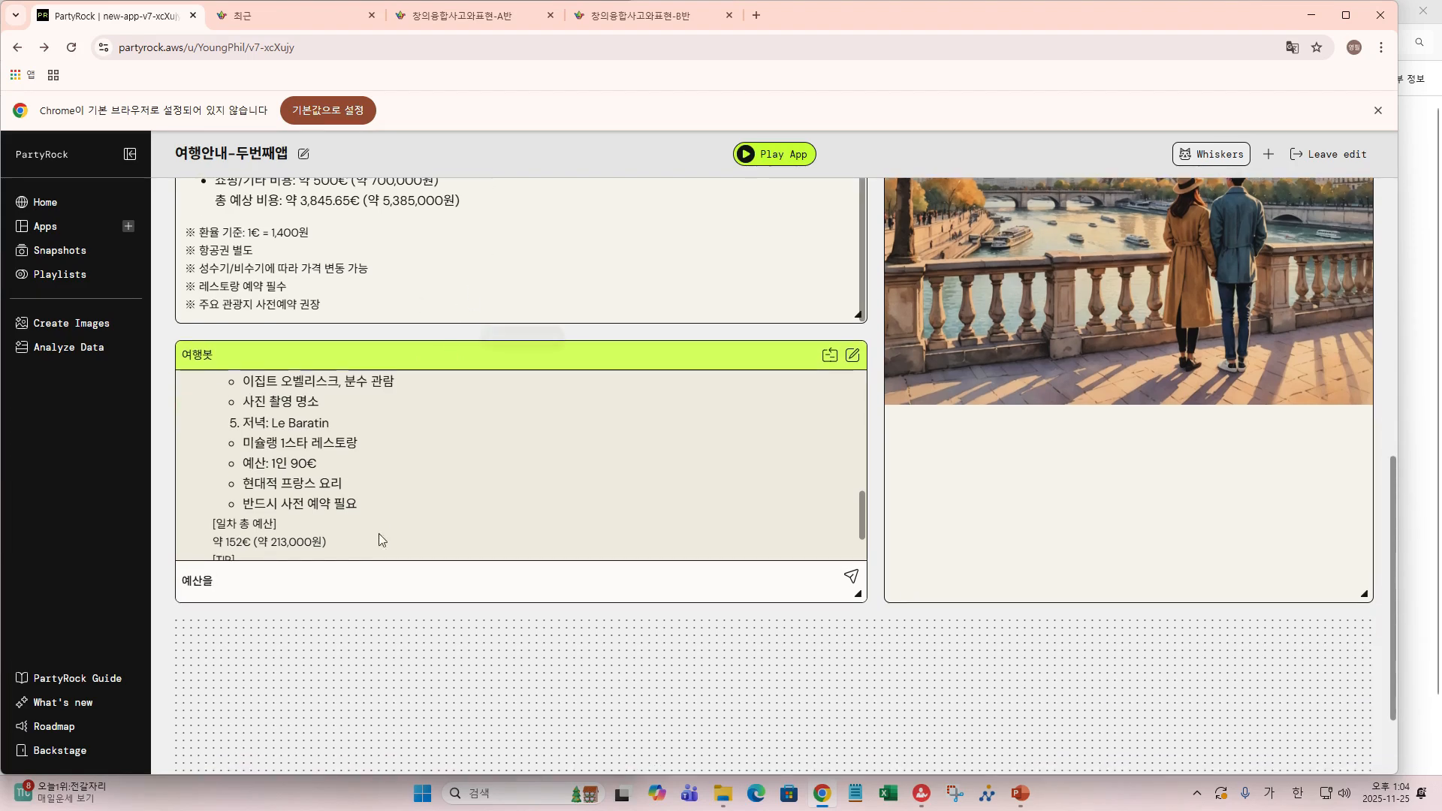
pyautogui.scroll(-2, 393, 475)
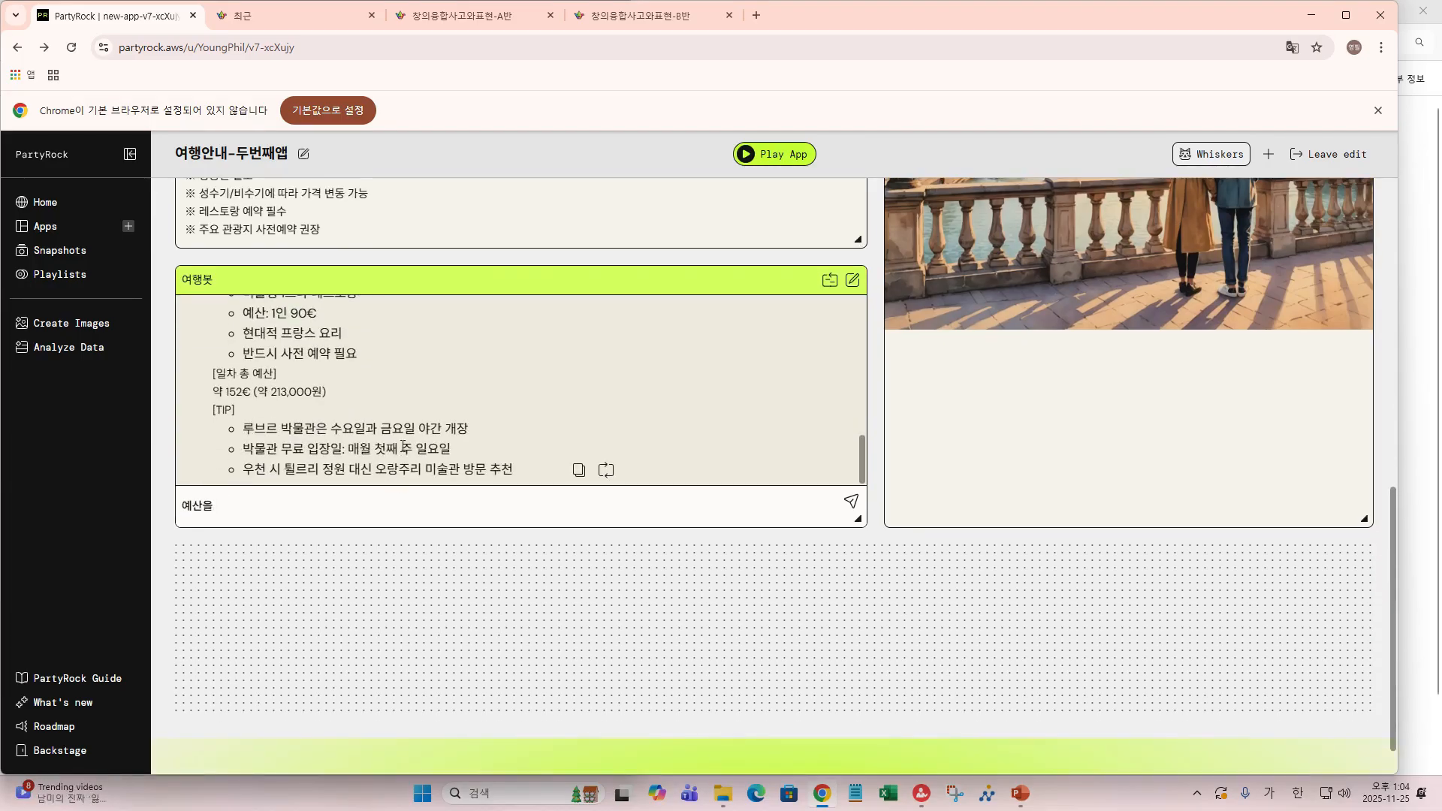
pyautogui.scroll(5, 315, 408)
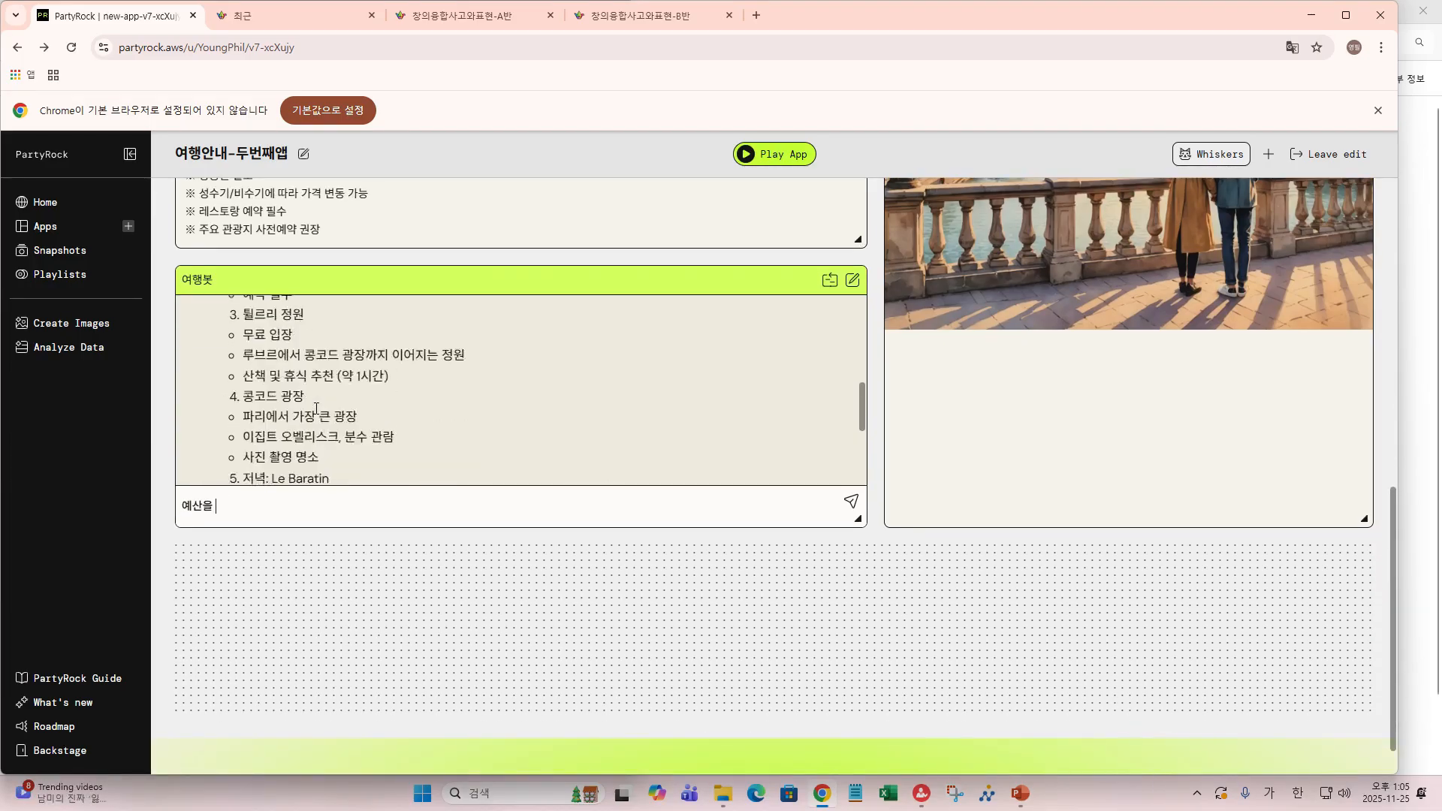
pyautogui.scroll(-5, 319, 407)
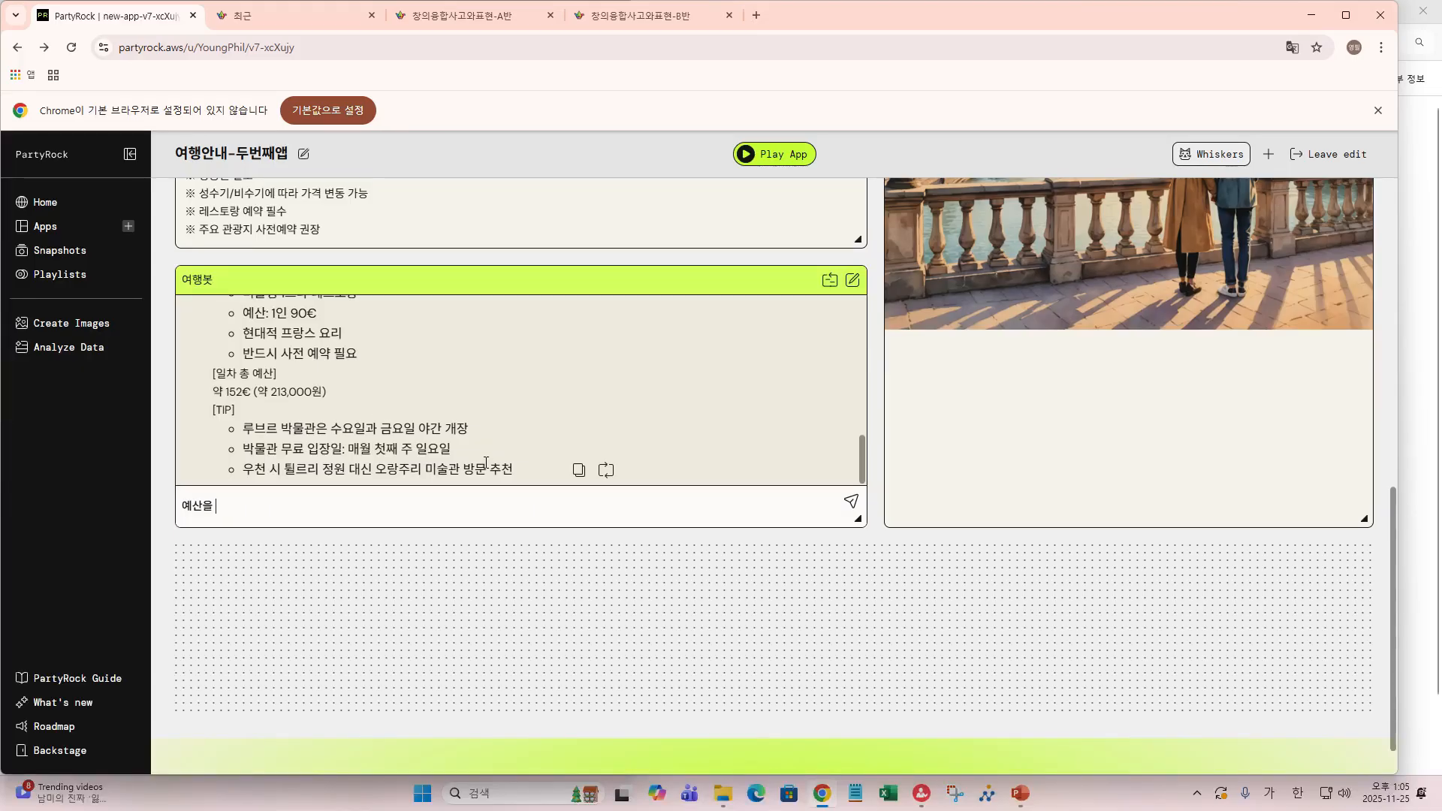
# - Finish and send the follow-up '예산을 15만원이 초과하지 않도록 다시 짜줘' to 여행봇
pyautogui.write('15만원')
pyautogui.press('BackSpace')
pyautogui.write('이 ')
pyautogui.write('초고')
pyautogui.write('ㅏ')
pyautogui.write('하지 앤')
pyautogui.write('도록 ㄷ')
pyautogui.write('ㅏ시 ')
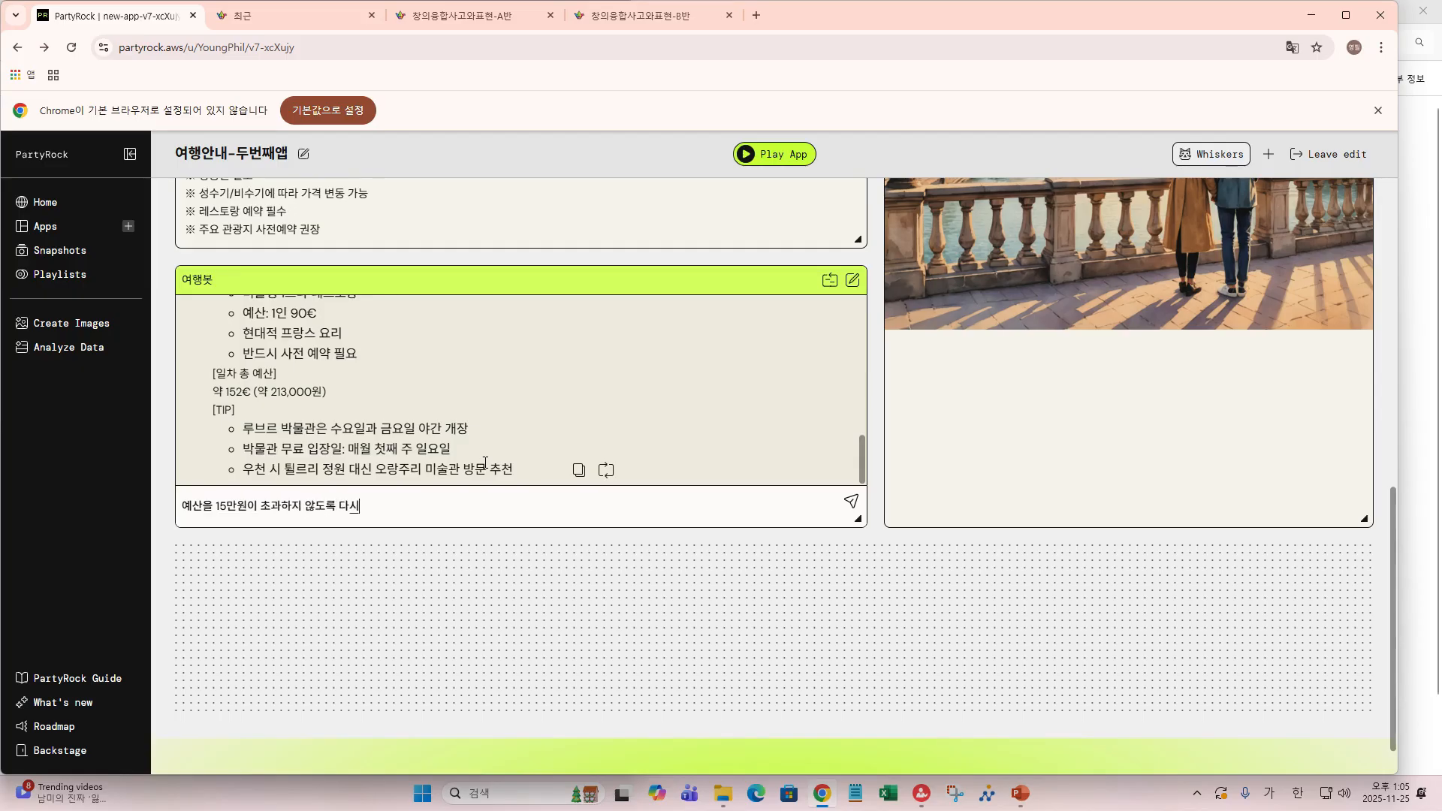
pyautogui.write('짜줘')
pyautogui.press('Return')
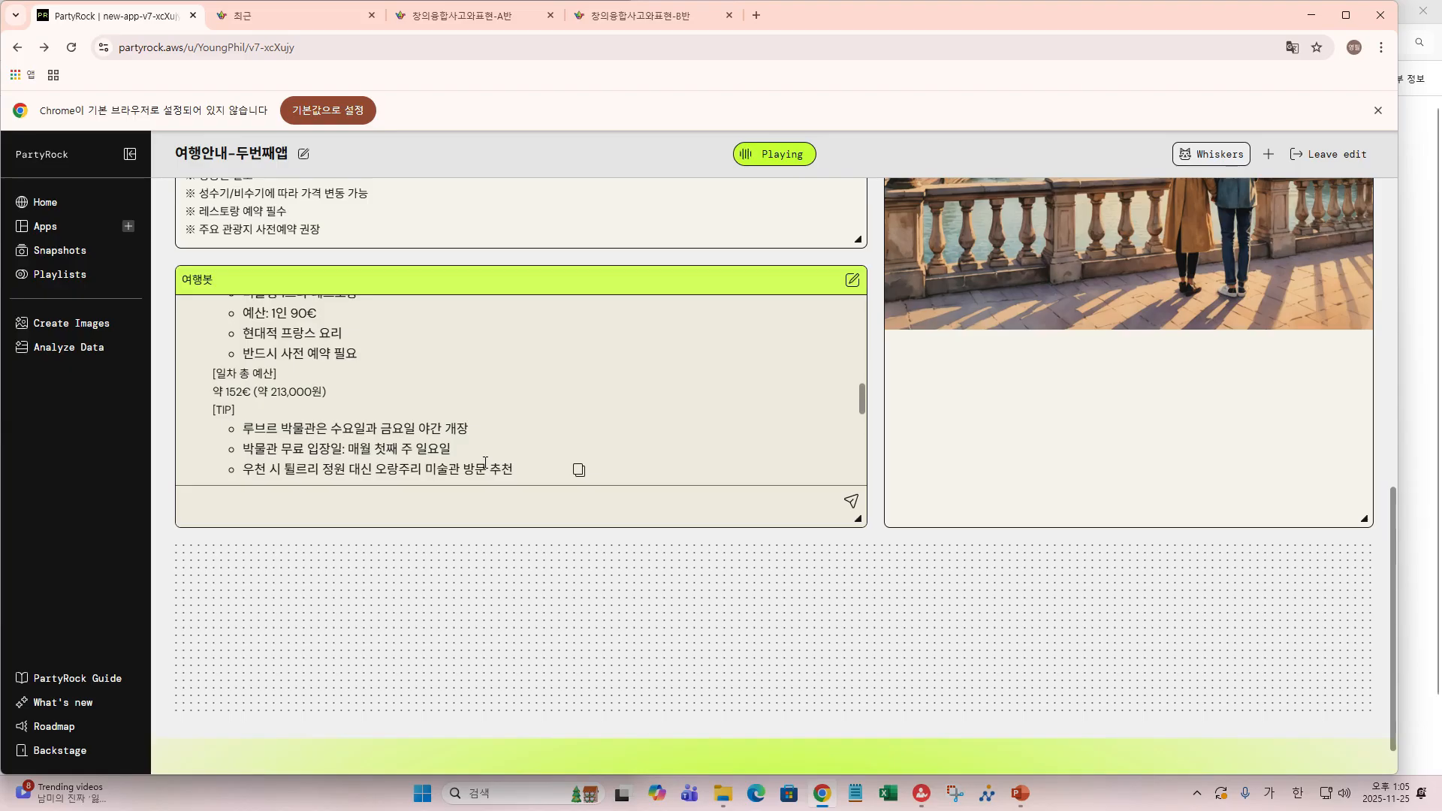
# - Review the revised day 3 plan totalling 75.8€ (약 106,000원) with its saving tips
pyautogui.scroll(-5, 467, 381)
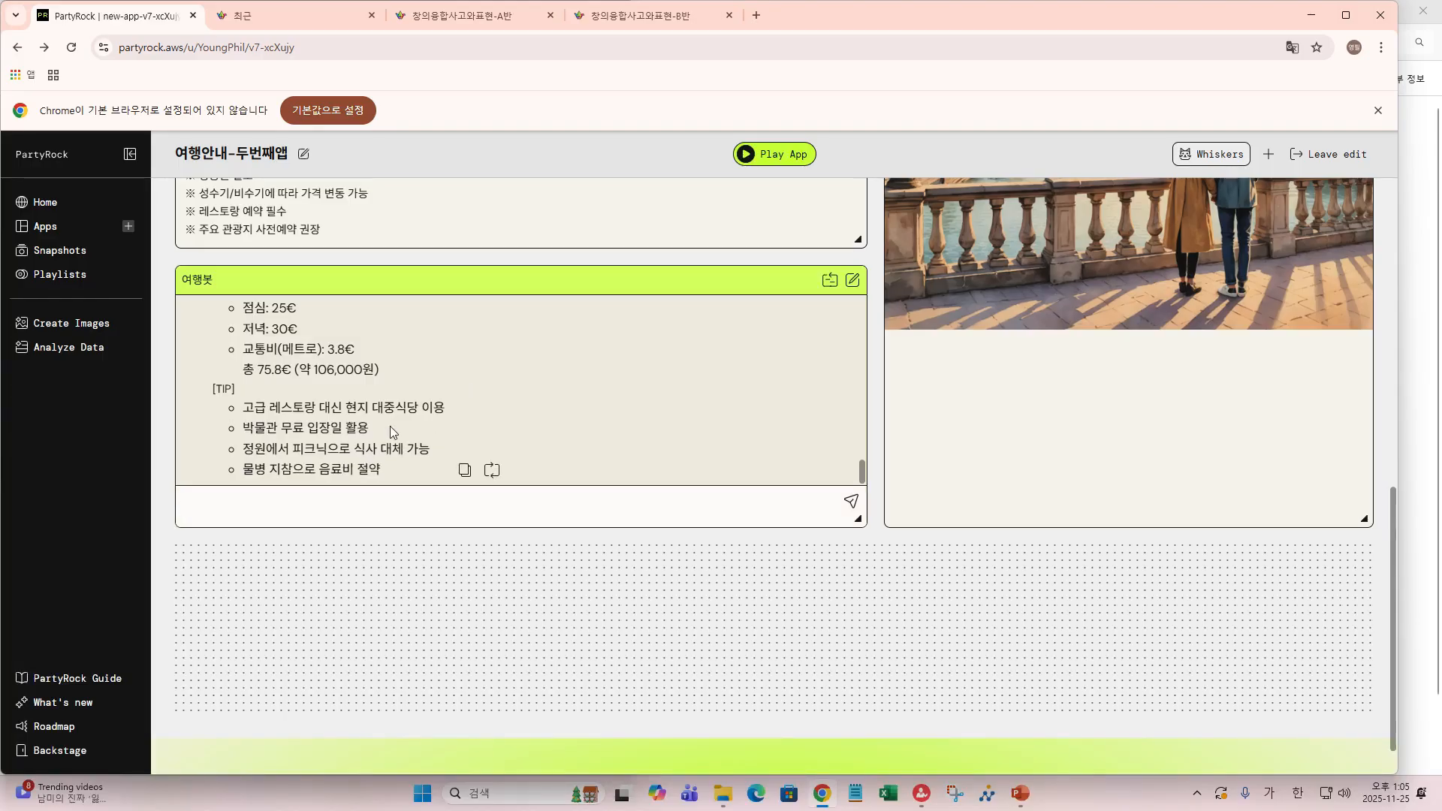
pyautogui.scroll(2, 293, 403)
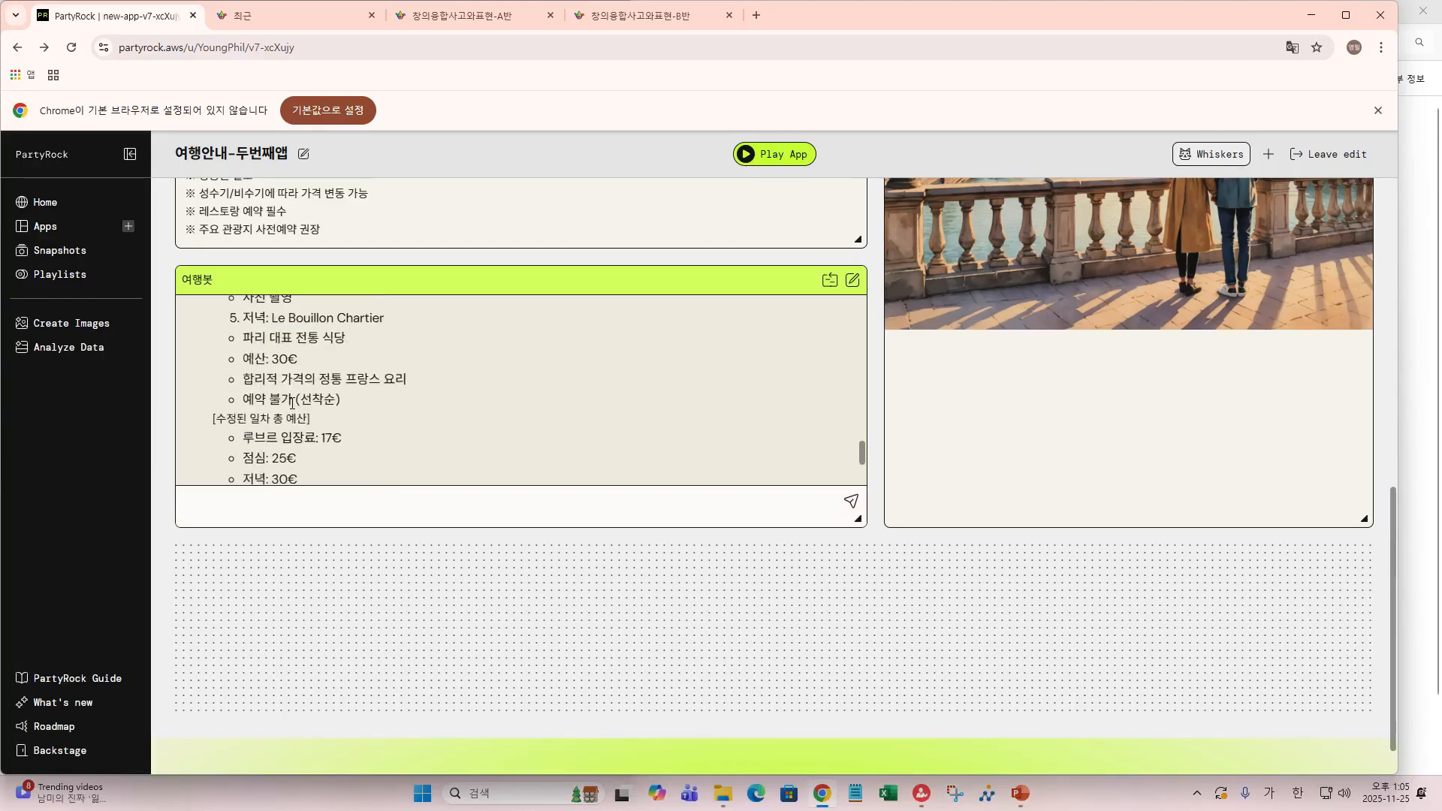
pyautogui.scroll(1, 292, 403)
pyautogui.scroll(-1, 293, 404)
pyautogui.scroll(1, 293, 403)
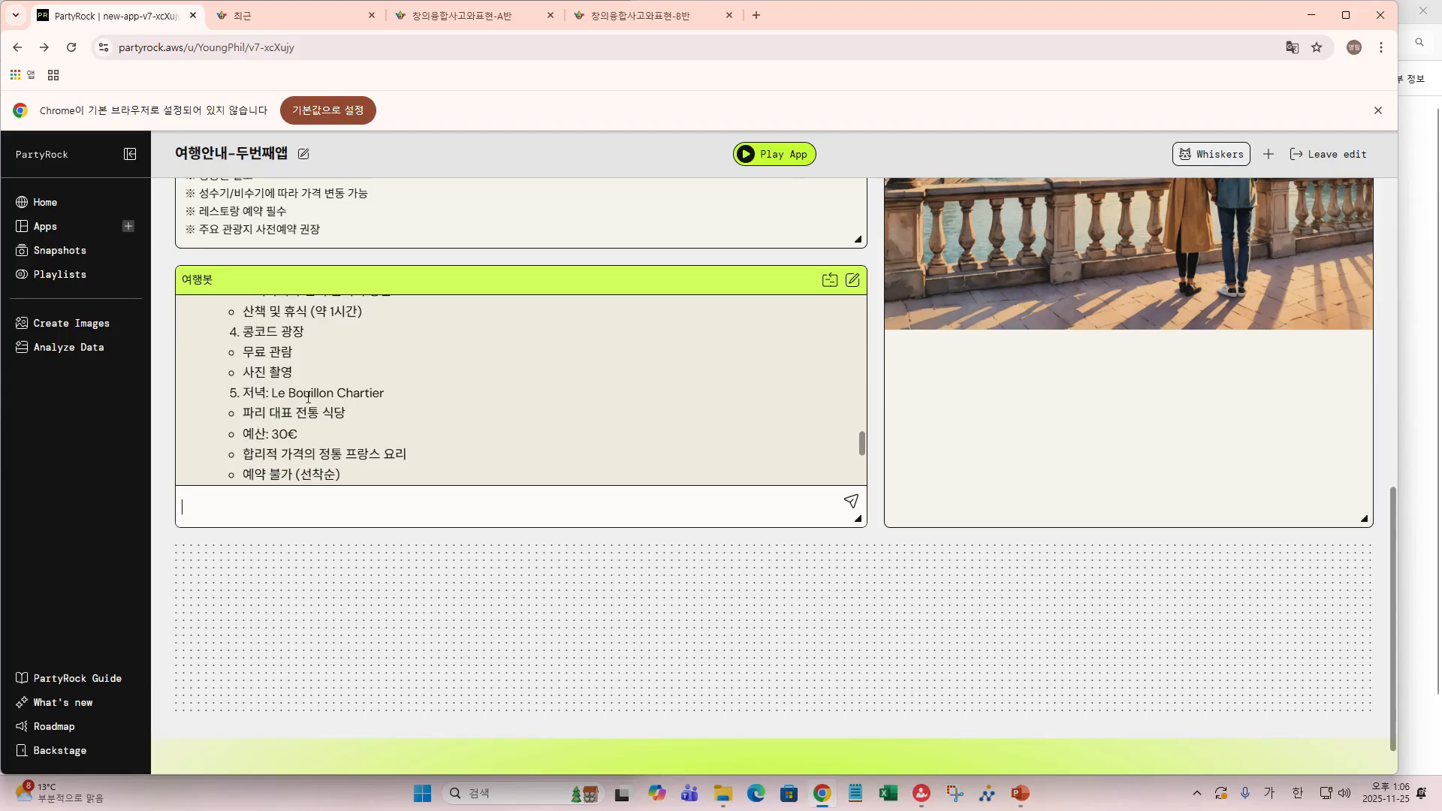
pyautogui.scroll(-5, 288, 407)
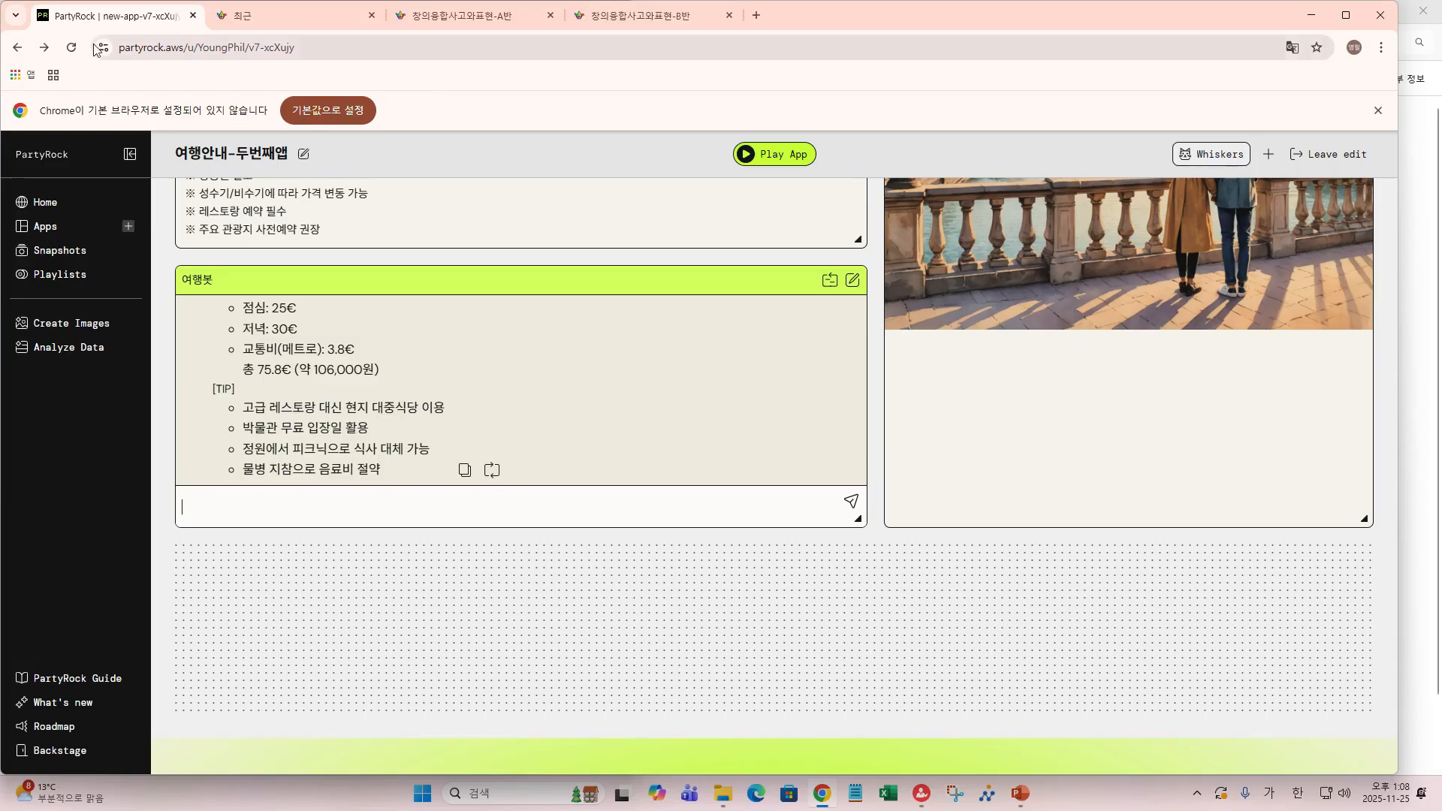
pyautogui.scroll(15, 588, 255)
pyautogui.scroll(2, 591, 255)
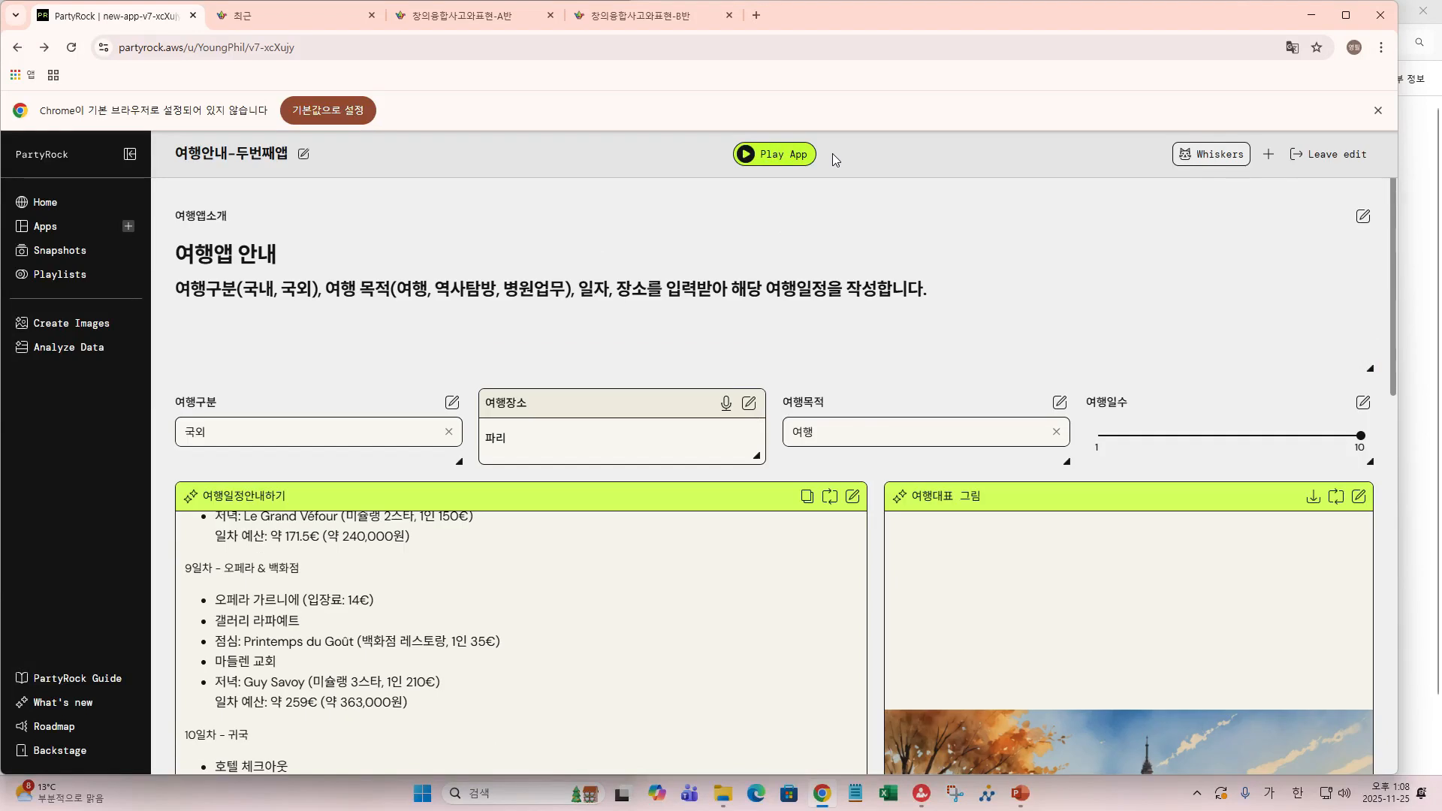
# - Leave edit mode and bring up the Share dialog, which reports the app as private
pyautogui.click(1329, 170)
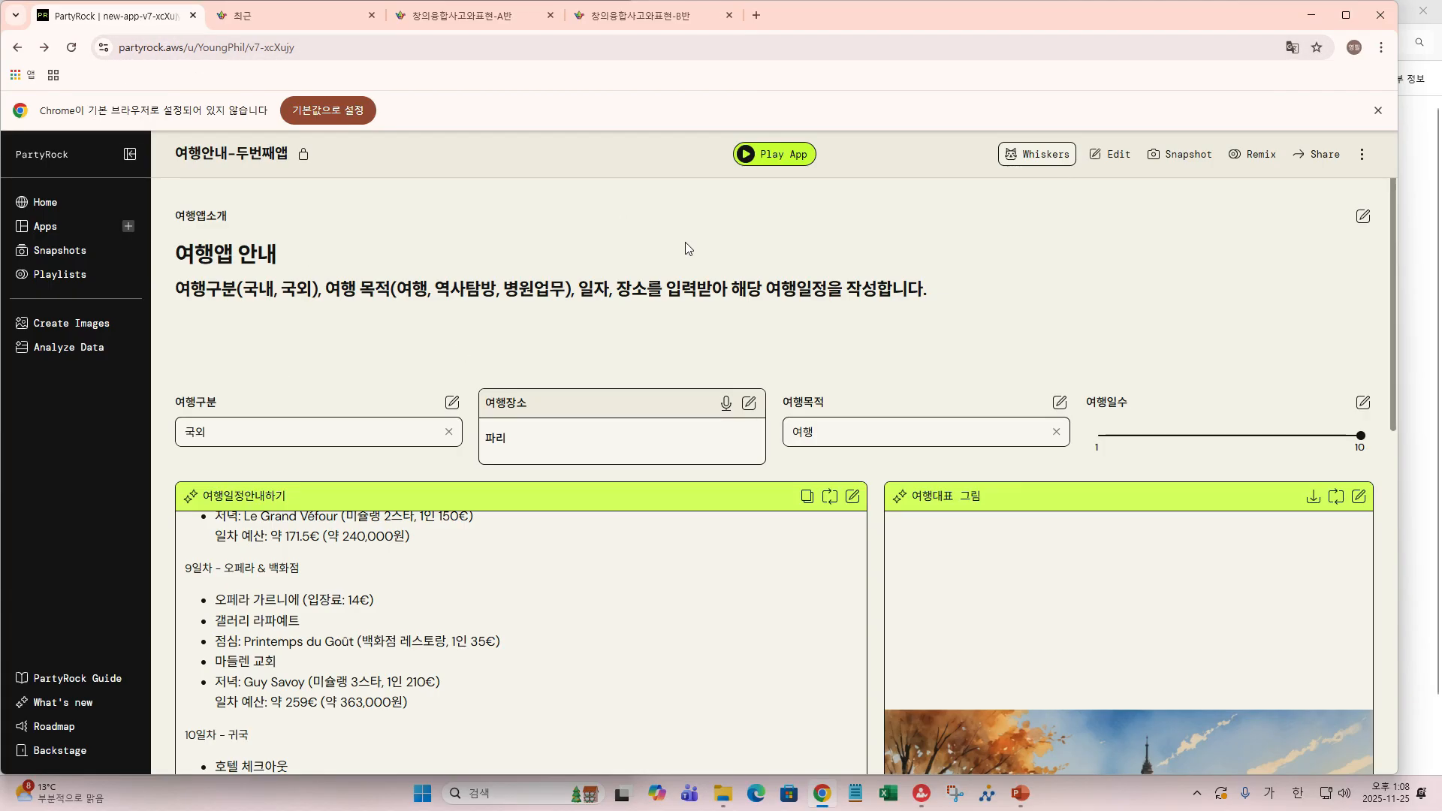
pyautogui.click(1319, 152)
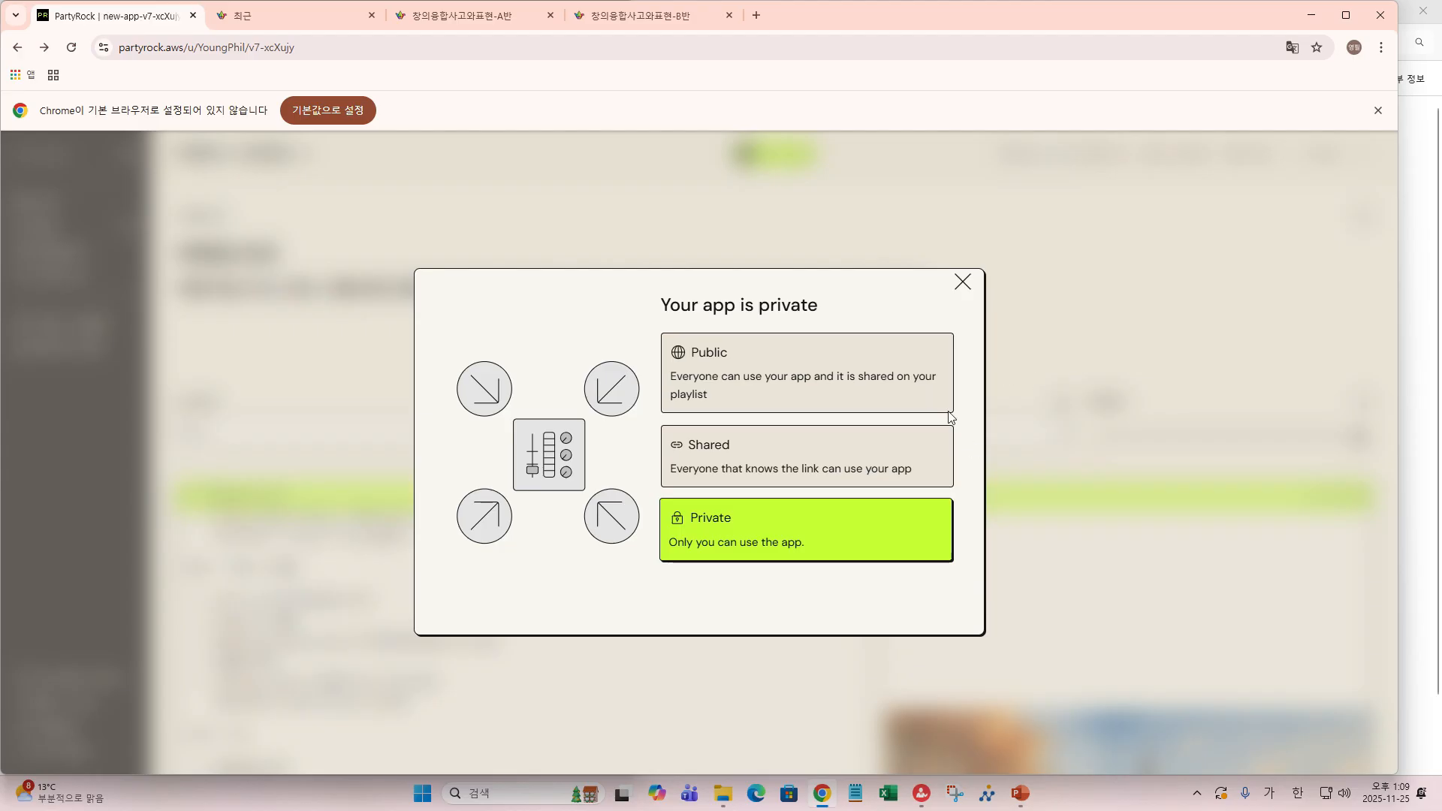
# - Set the app to Shared, copy its link, and switch to the 창의융합사고와표현-A반 Padlet board
pyautogui.click(763, 450)
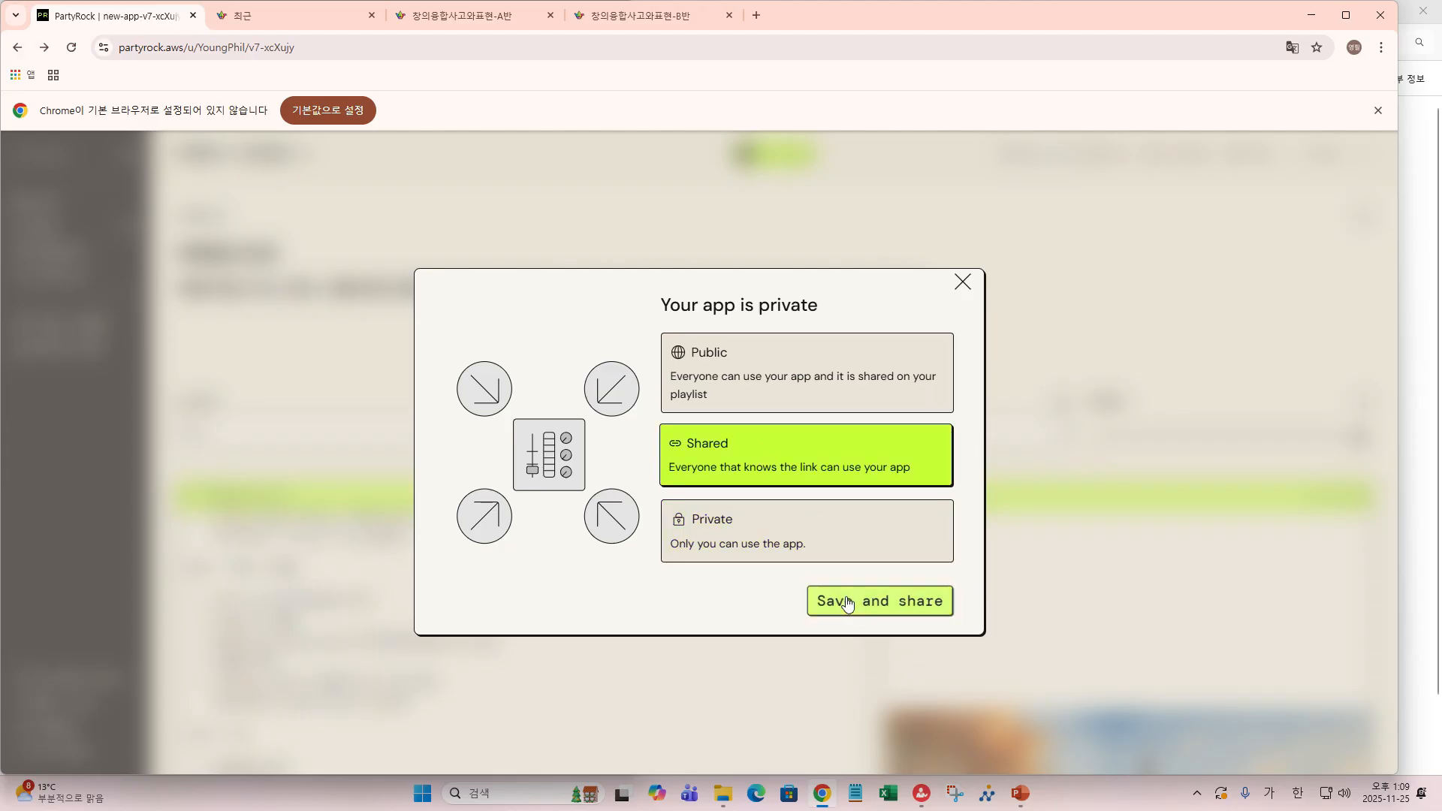
pyautogui.click(868, 607)
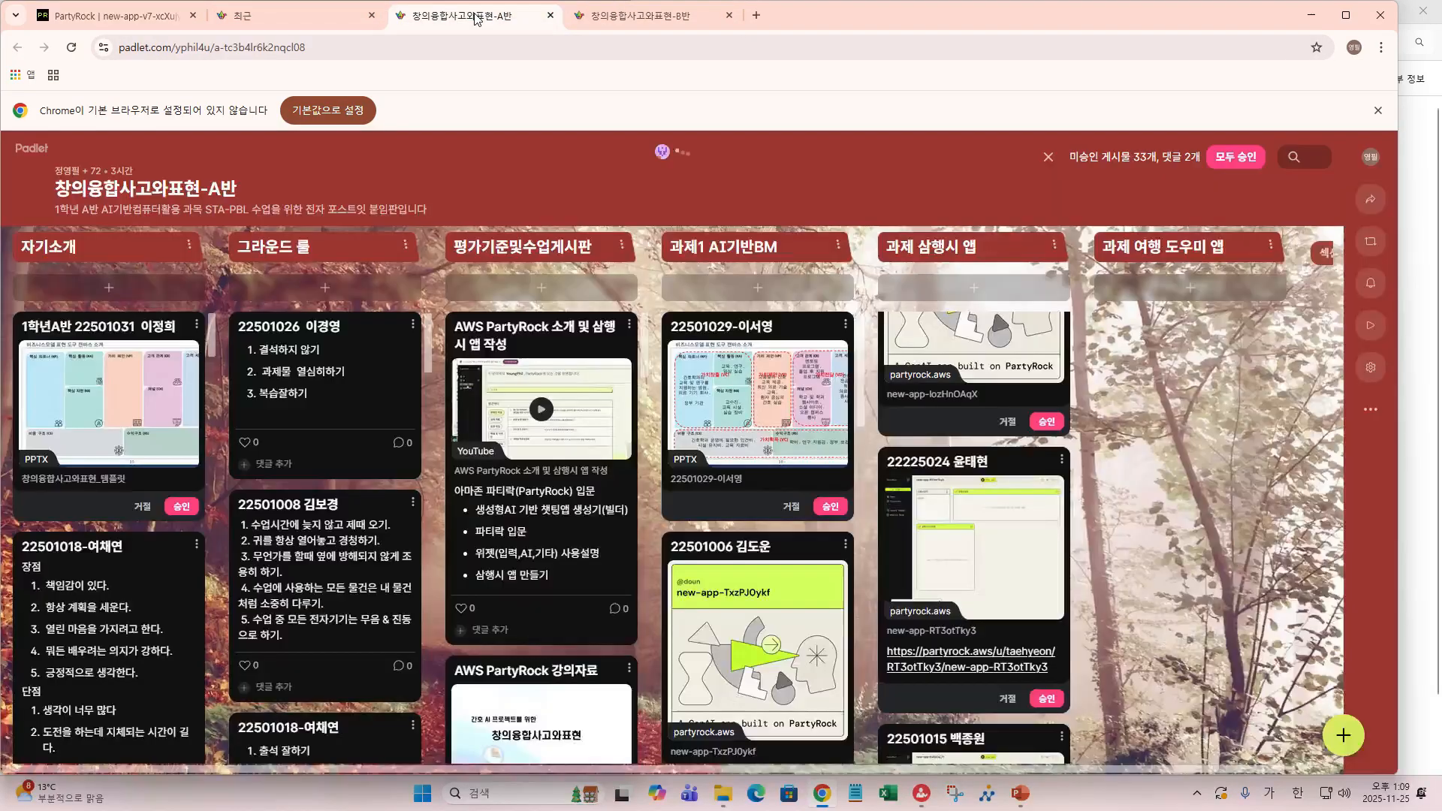
pyautogui.click(475, 17)
# - Draft a post with the pasted app link in the 과제 여행 도우미 앱 column, then discard it
pyautogui.click(1191, 289)
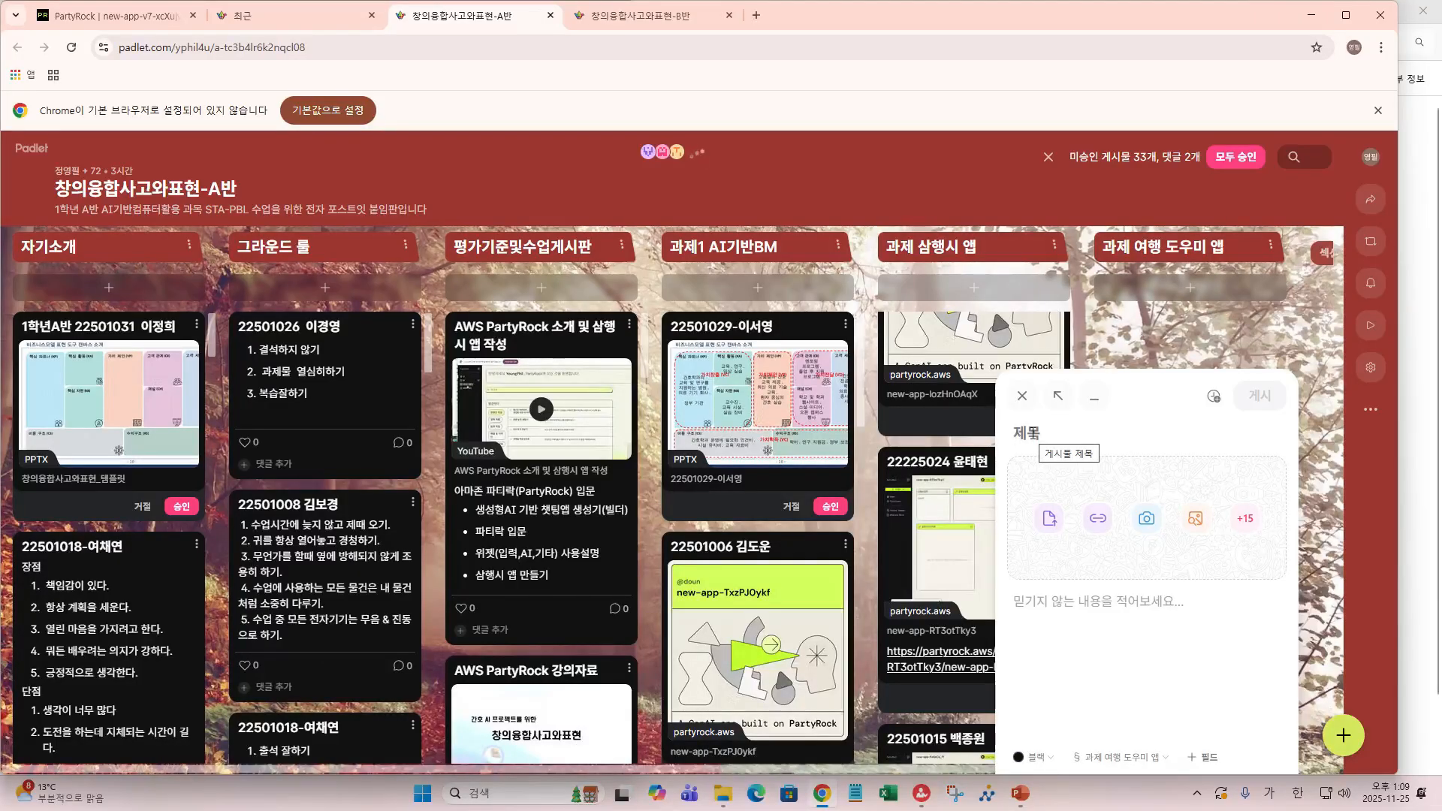
pyautogui.click(1099, 520)
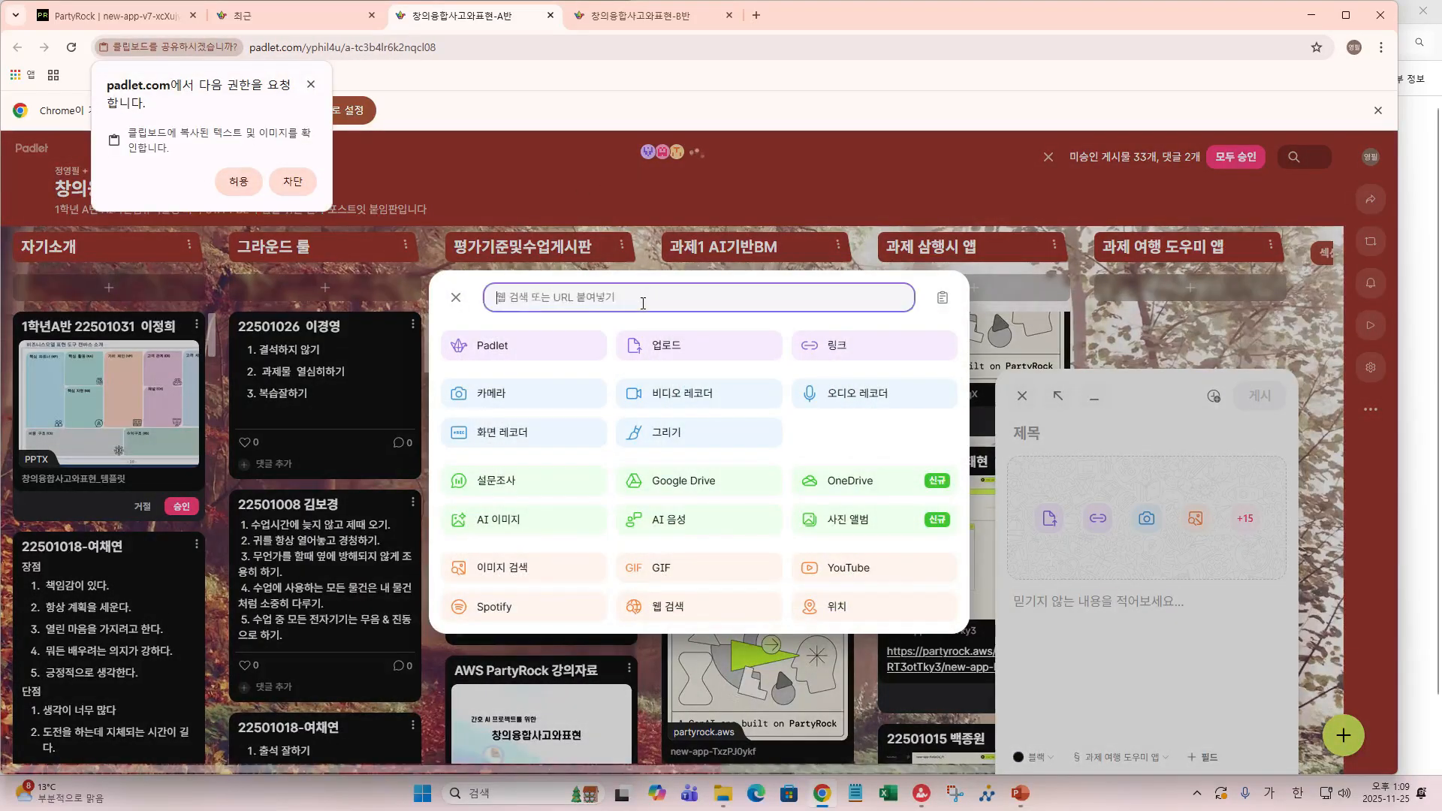
pyautogui.click(245, 184)
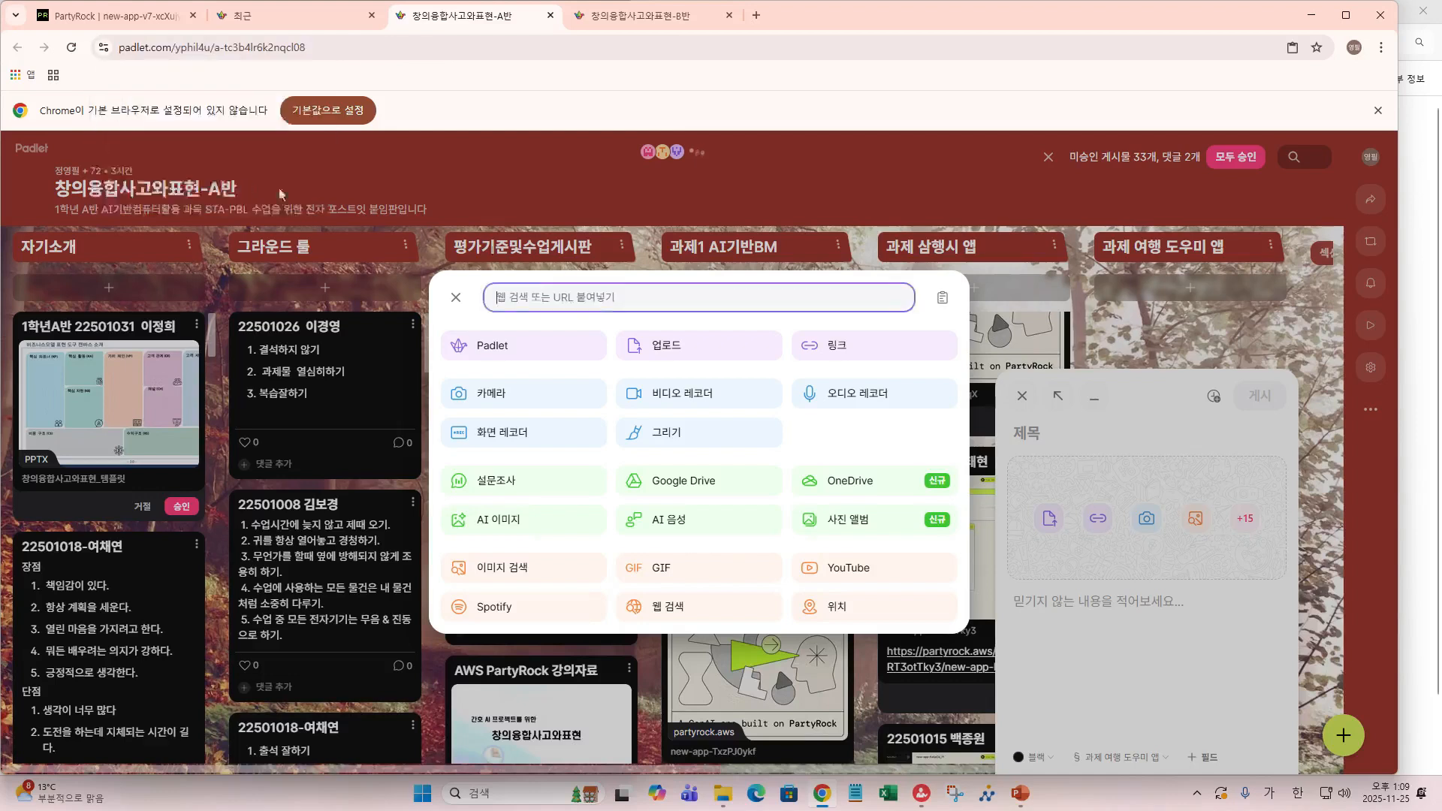
pyautogui.click(535, 293)
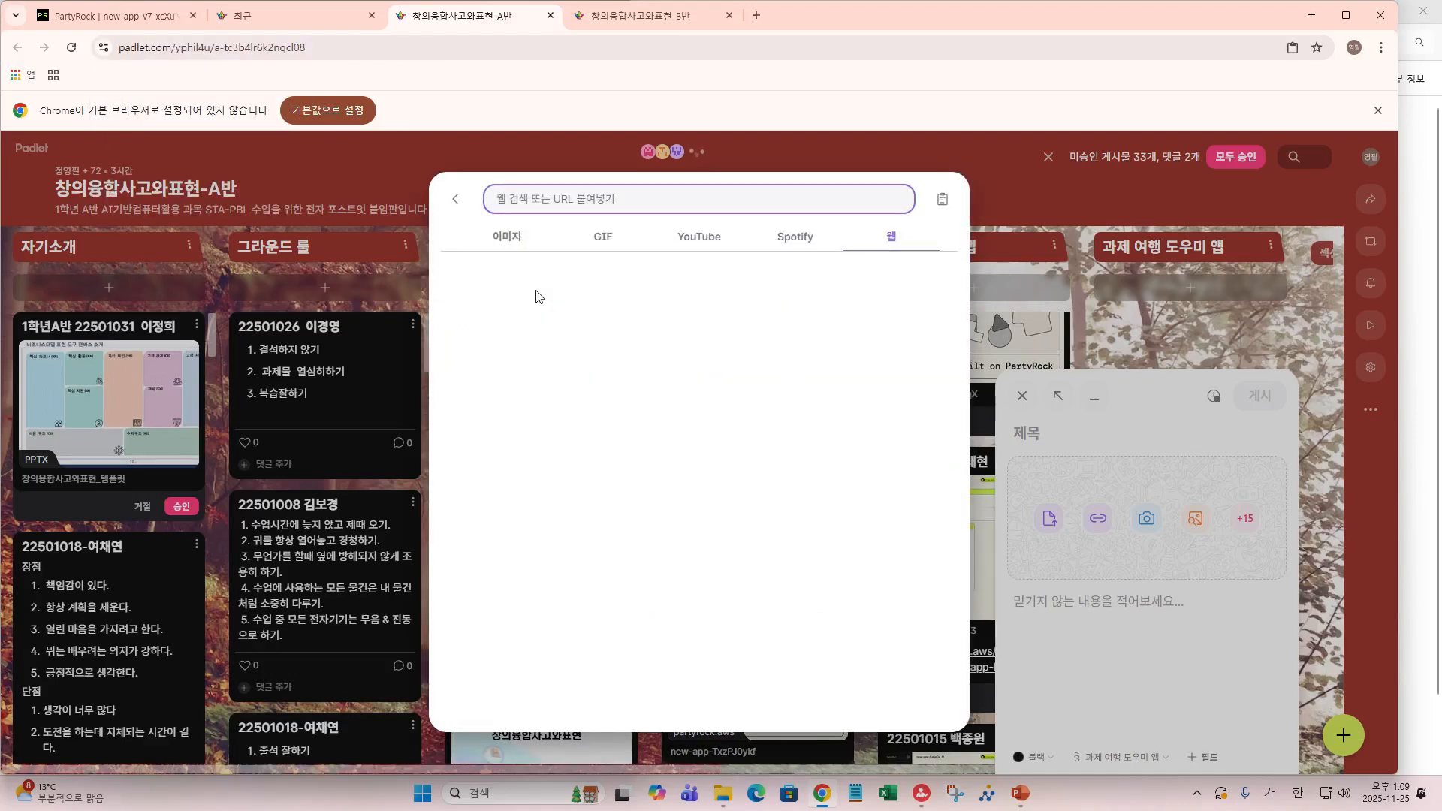
pyautogui.hotkey('ctrl', 'v')
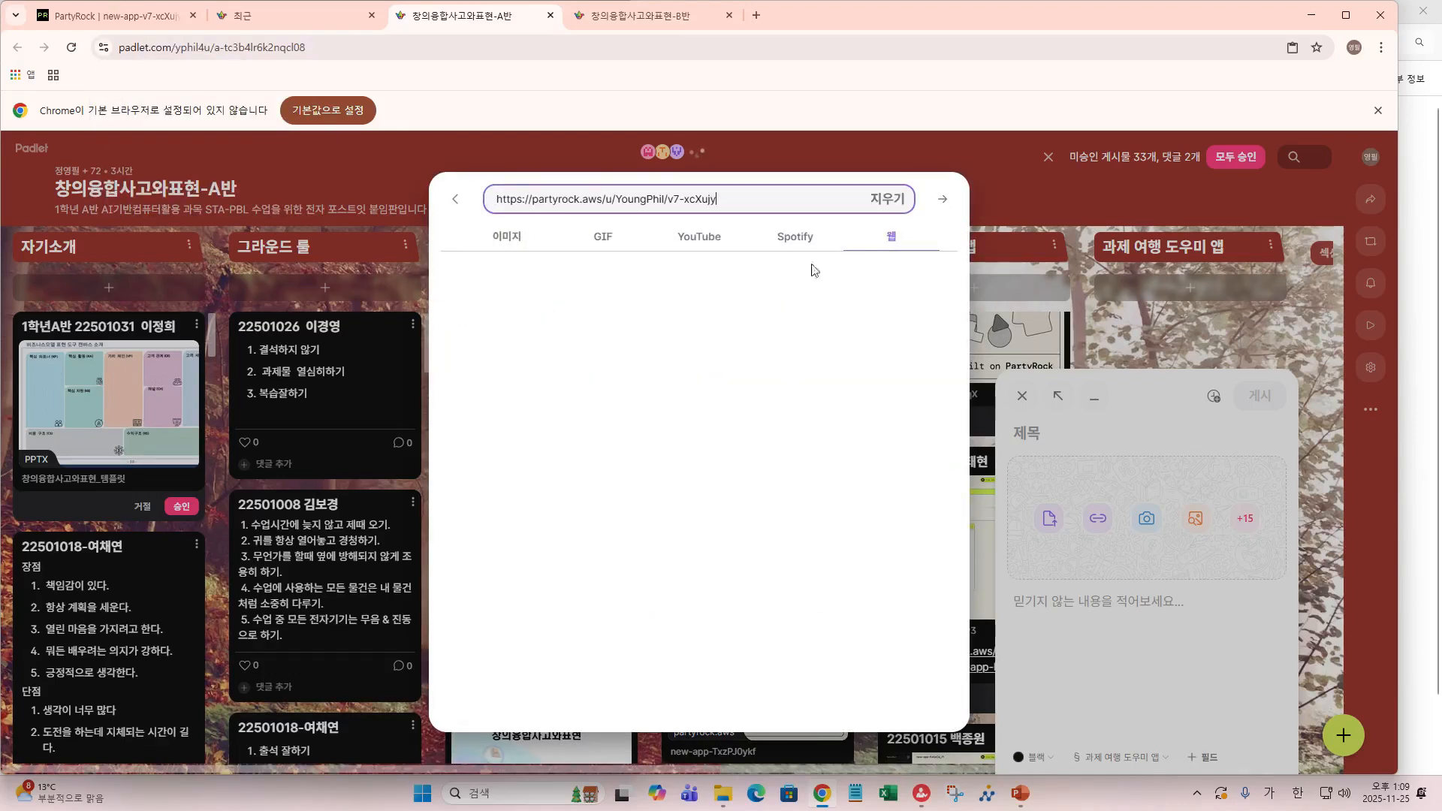
pyautogui.click(941, 208)
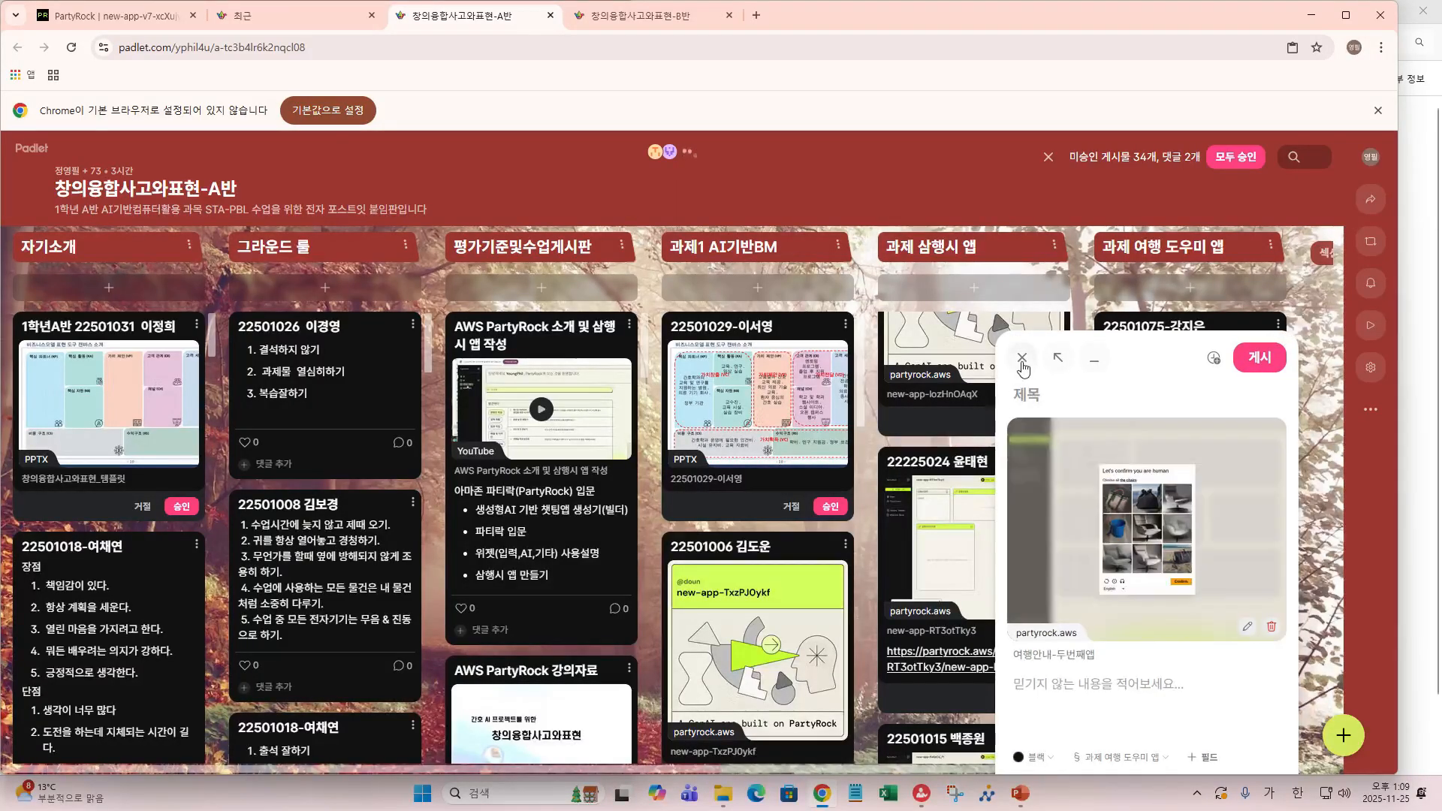
pyautogui.click(1022, 358)
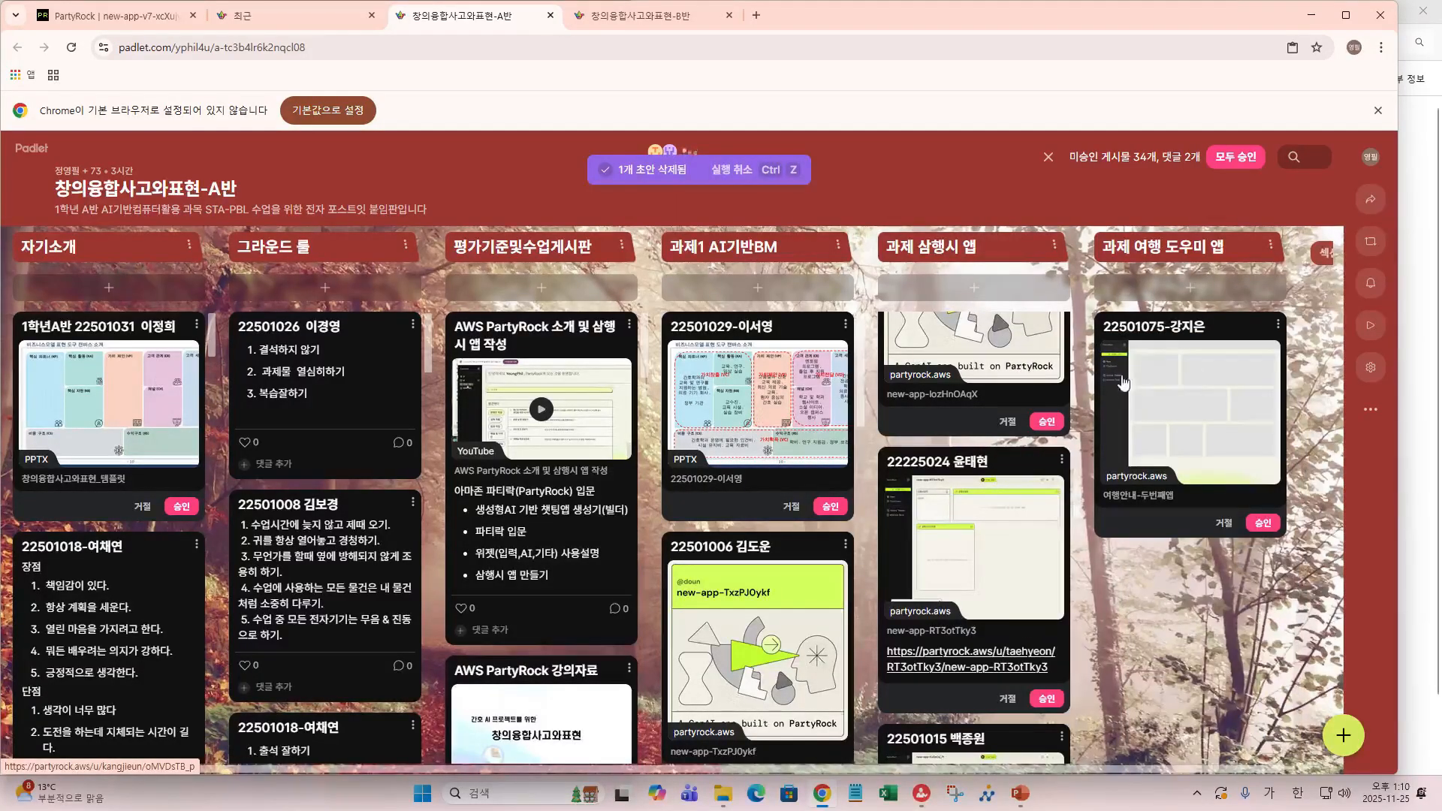
# - Open the classmate's 여행안내-두번째앱 from its Padlet card and scroll through its inputs and widgets
pyautogui.click(1198, 413)
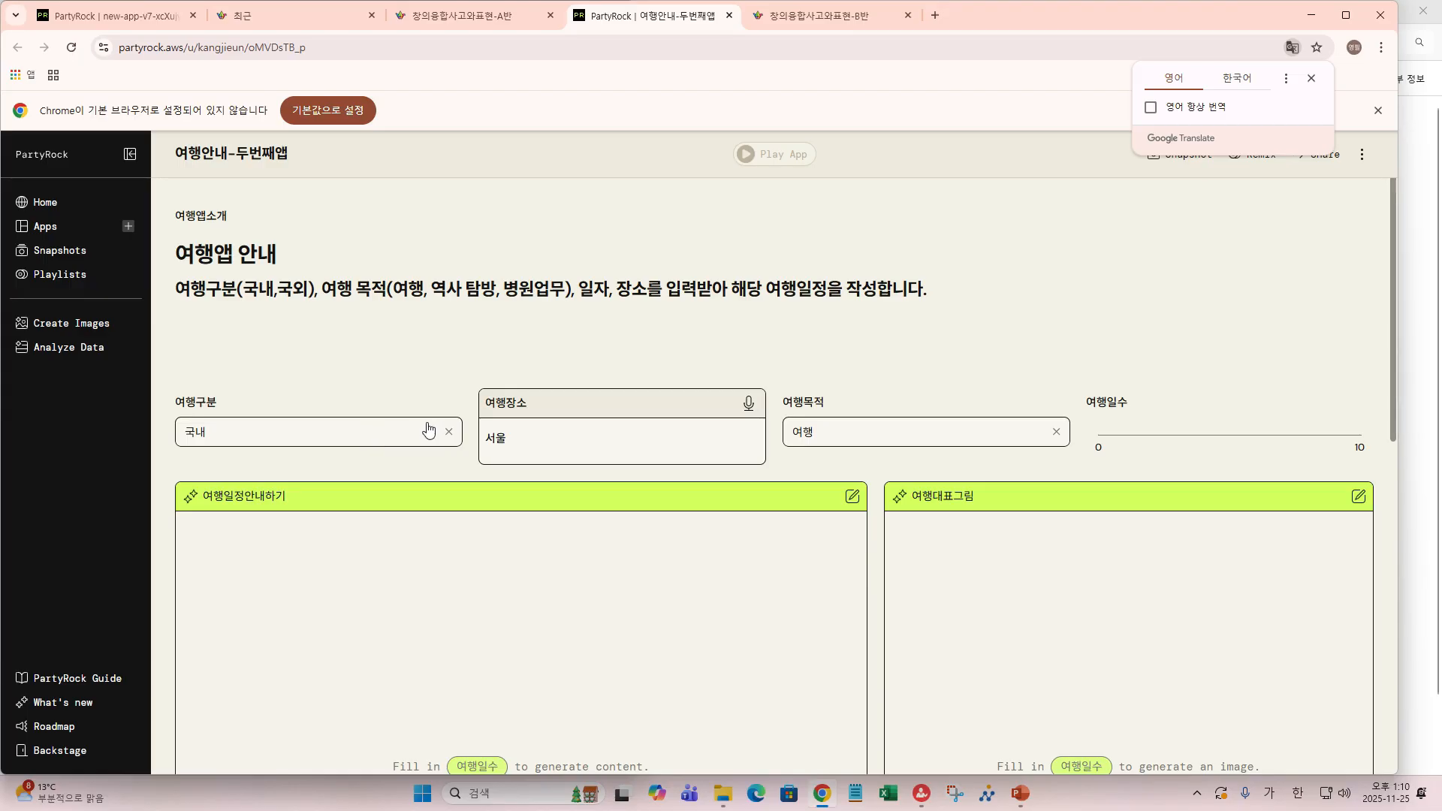
pyautogui.scroll(-5, 422, 416)
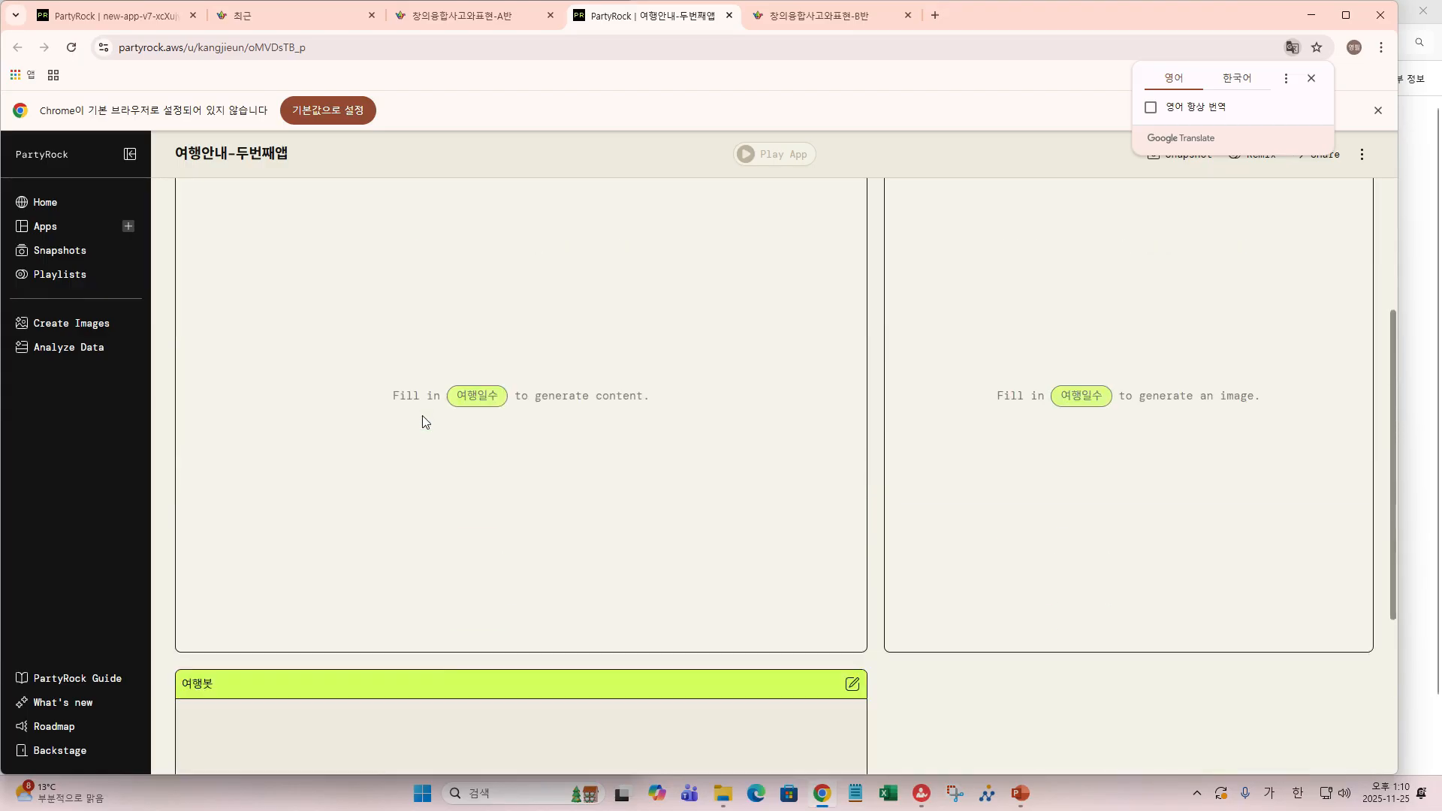
pyautogui.scroll(3, 422, 416)
pyautogui.scroll(2, 422, 418)
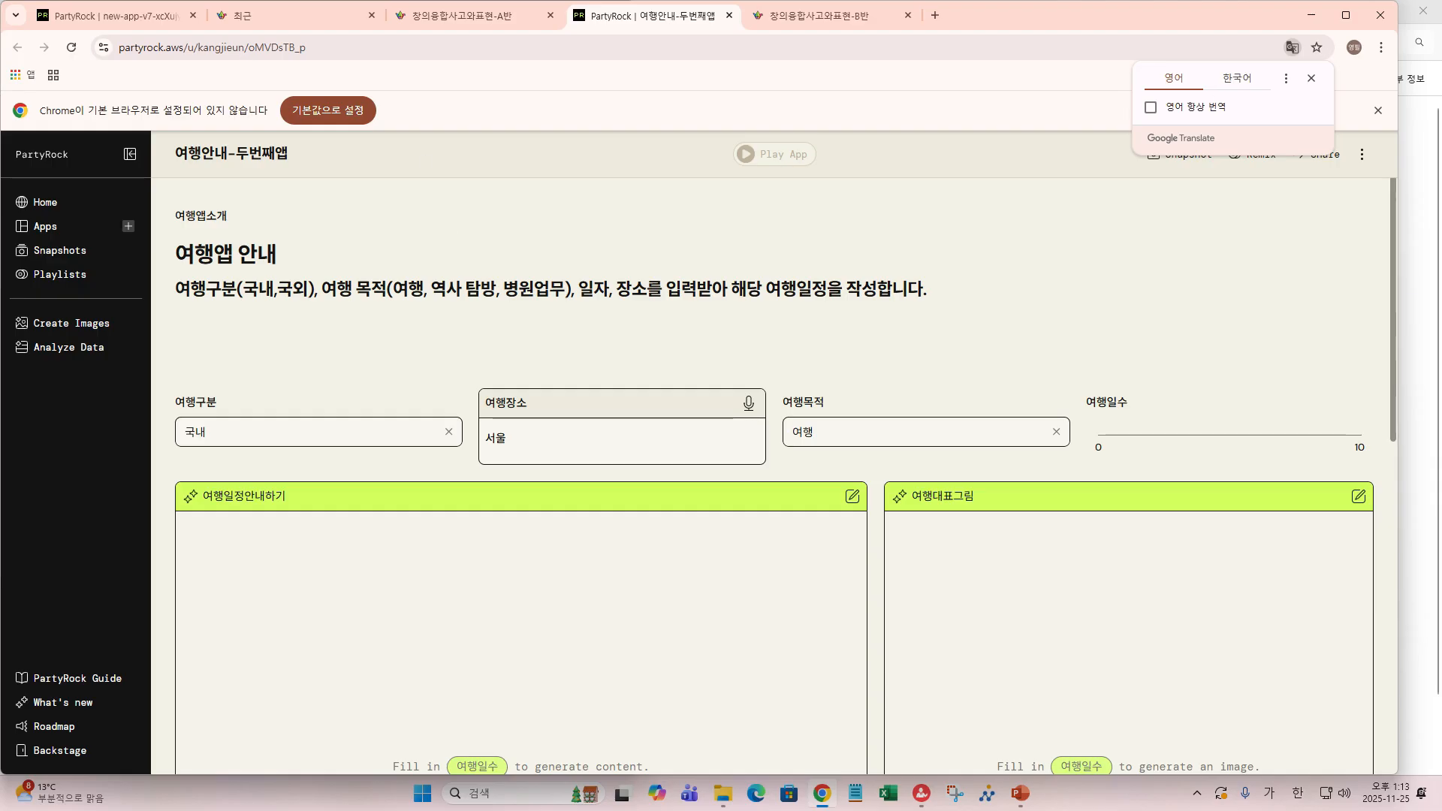
# - Return to the class Padlet board and open the 강의계획표및세부평가기준 PDF post
pyautogui.click(462, 15)
pyautogui.scroll(-15, 503, 380)
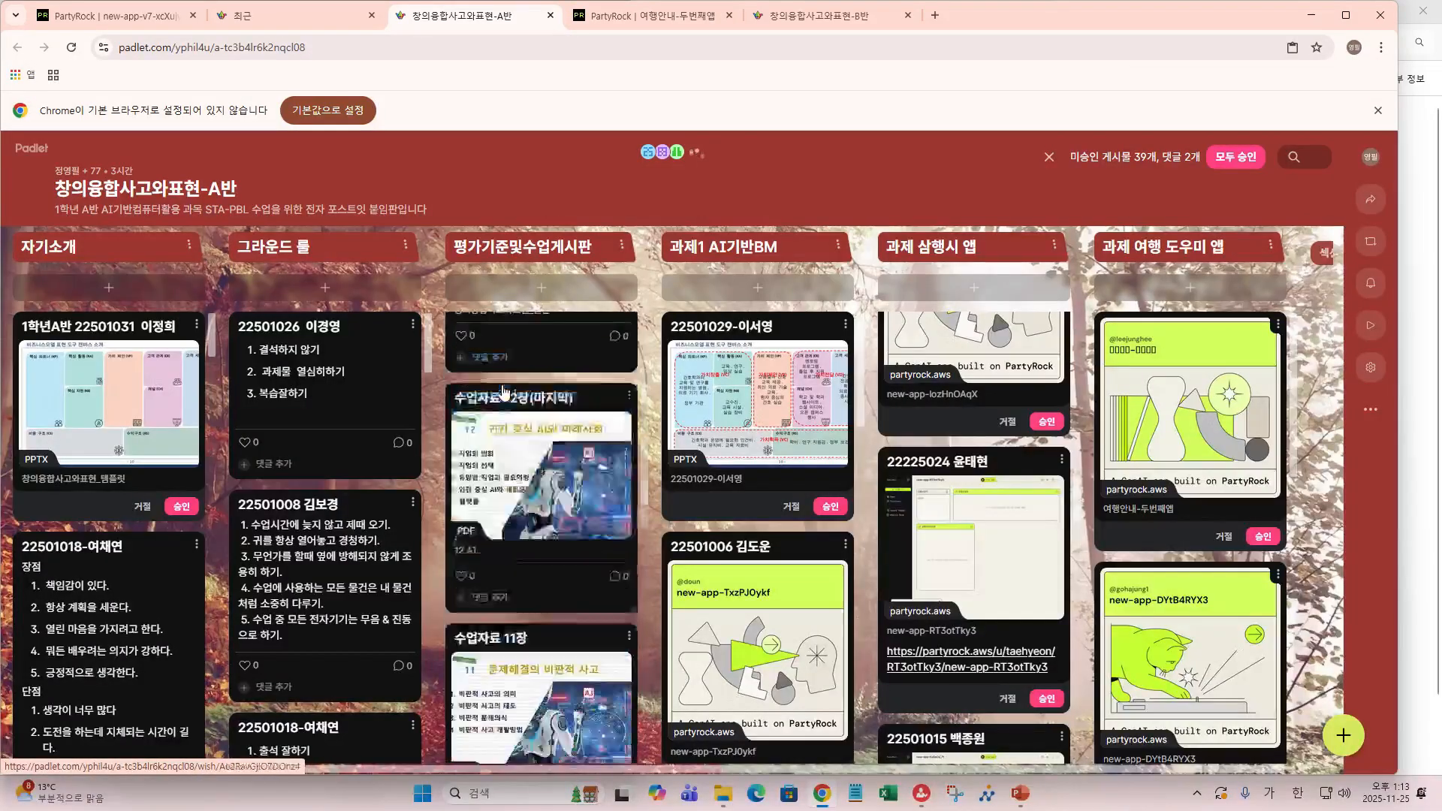
pyautogui.scroll(-10, 503, 380)
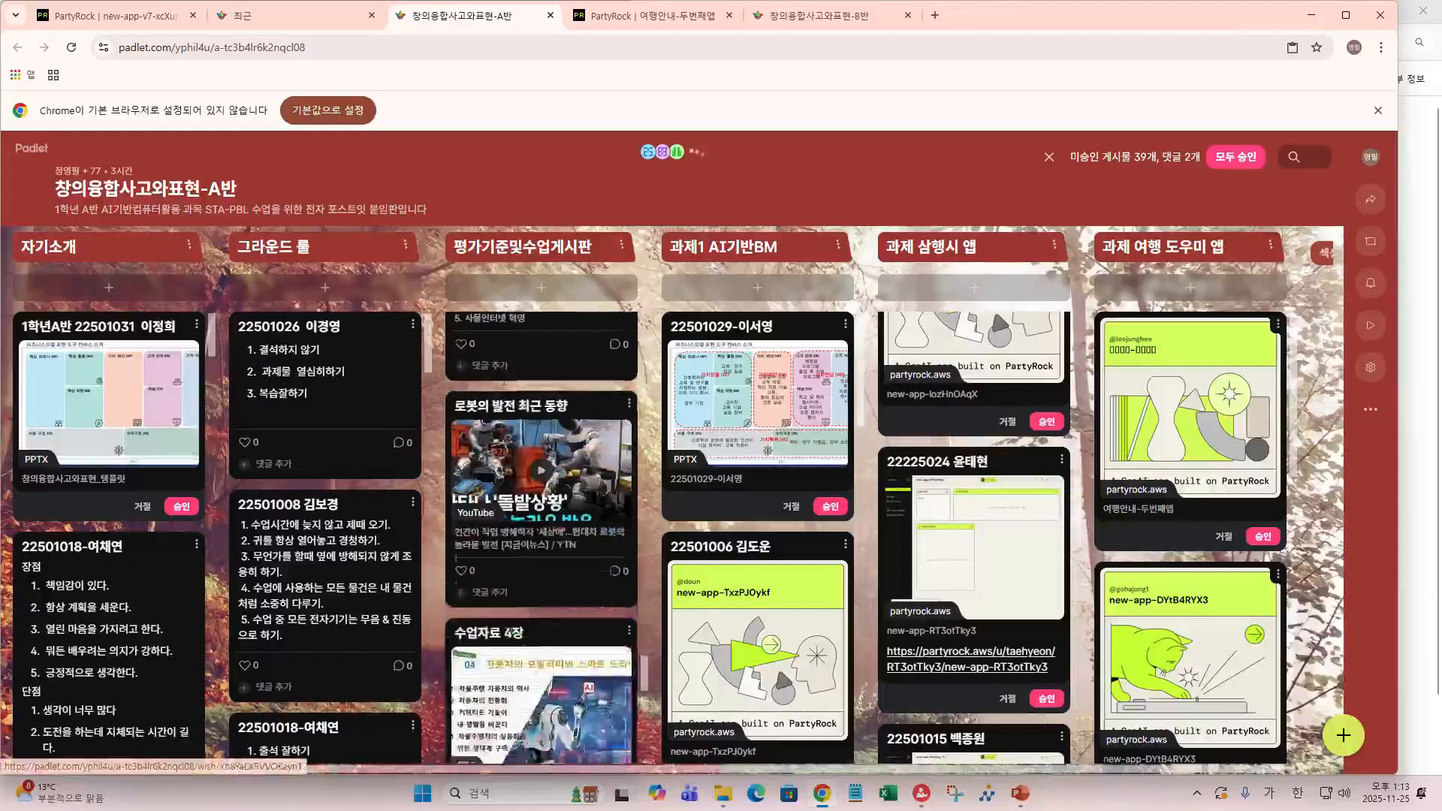
pyautogui.scroll(-5, 506, 379)
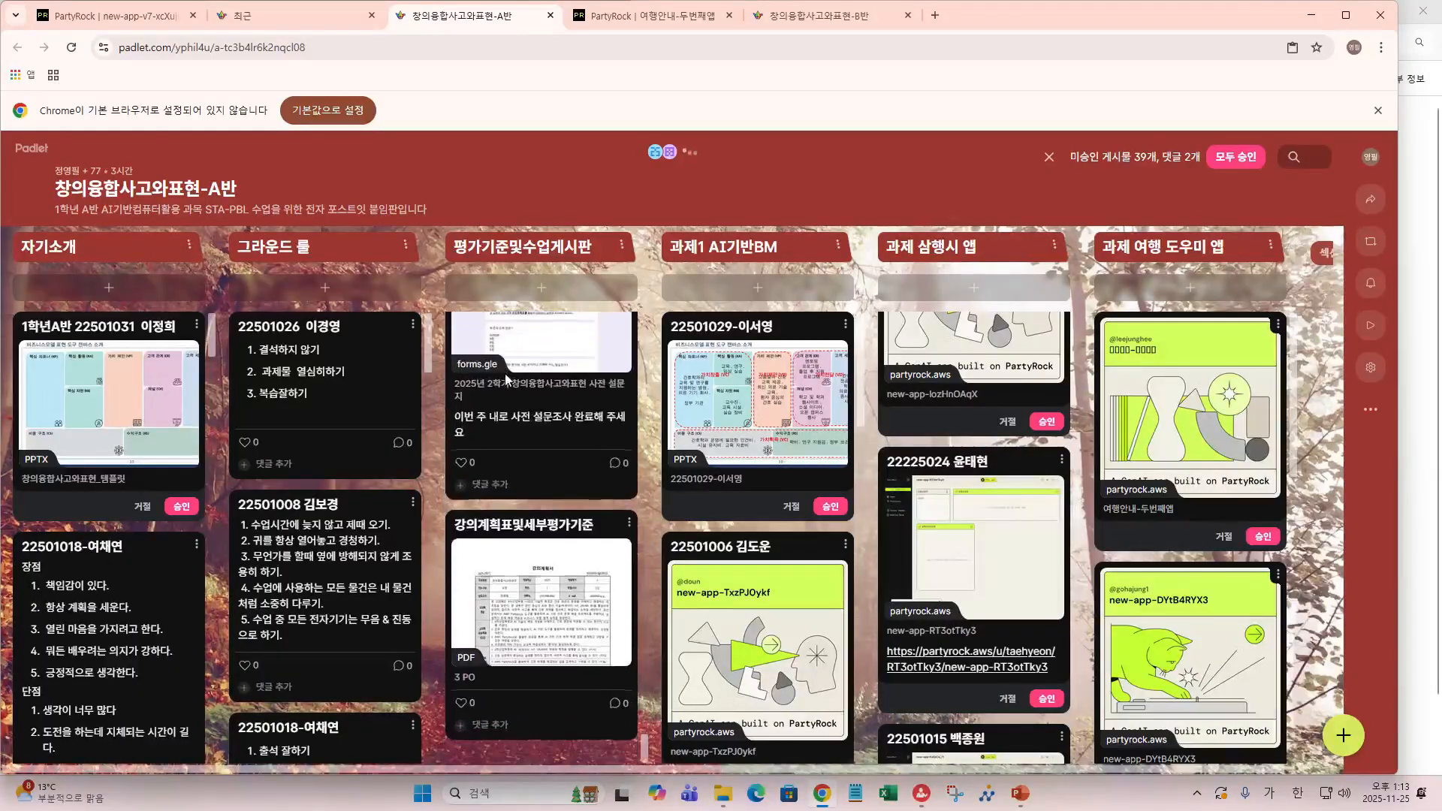
pyautogui.click(514, 599)
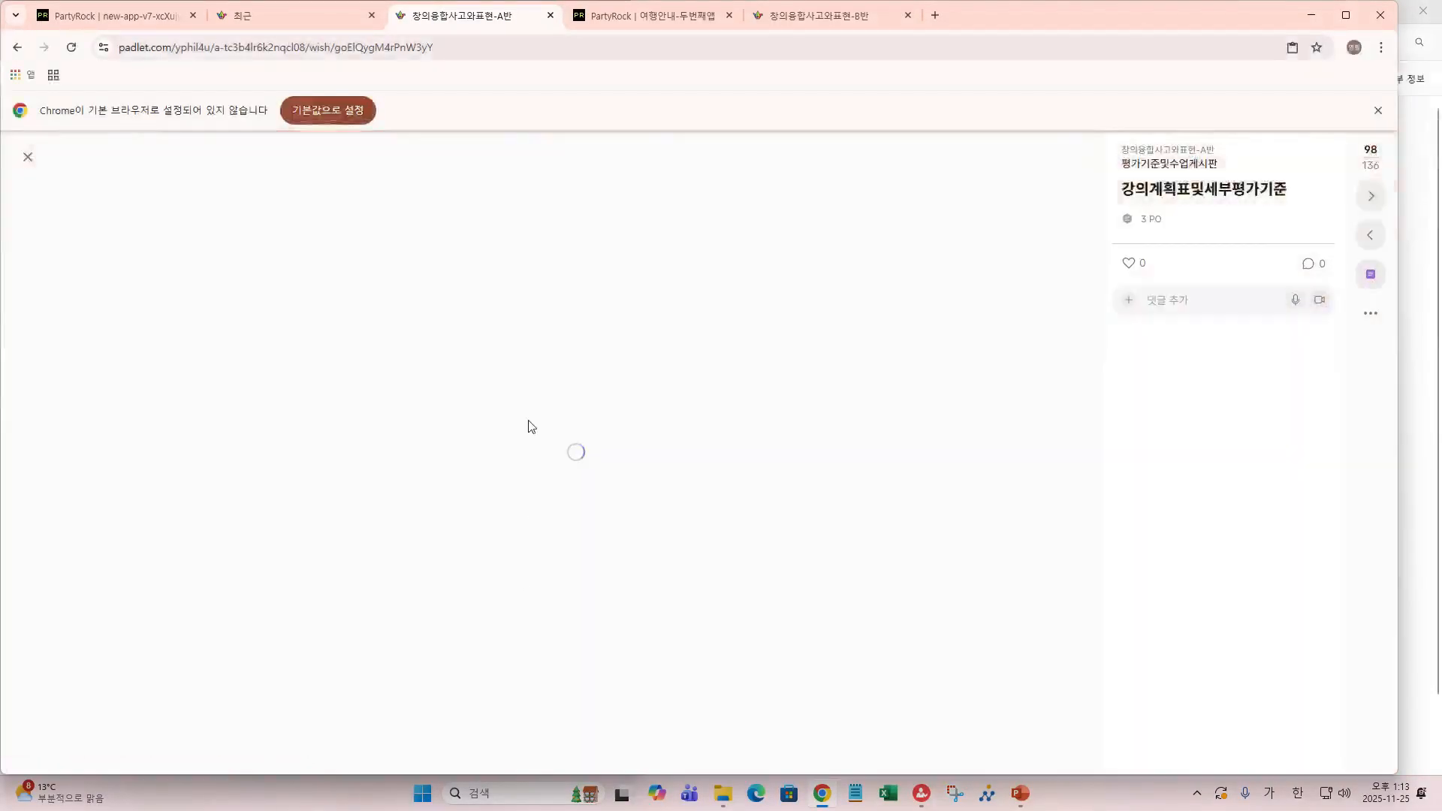
# - Read through PDF pages 2–4 covering the 과제 (20%) and 기말 (30%) grading tables and rubric
pyautogui.scroll(-5, 526, 293)
pyautogui.scroll(-10, 567, 300)
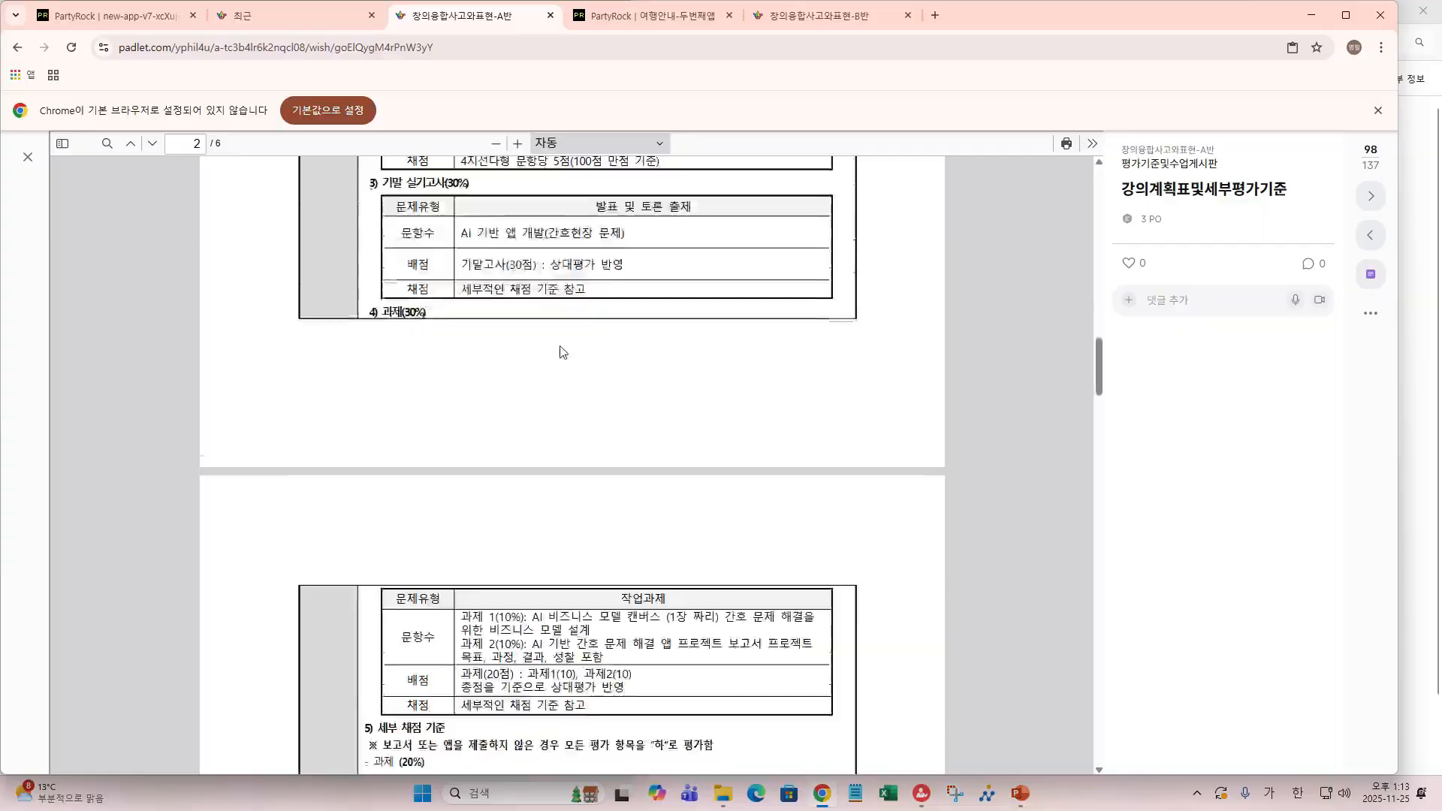
pyautogui.scroll(9, 566, 351)
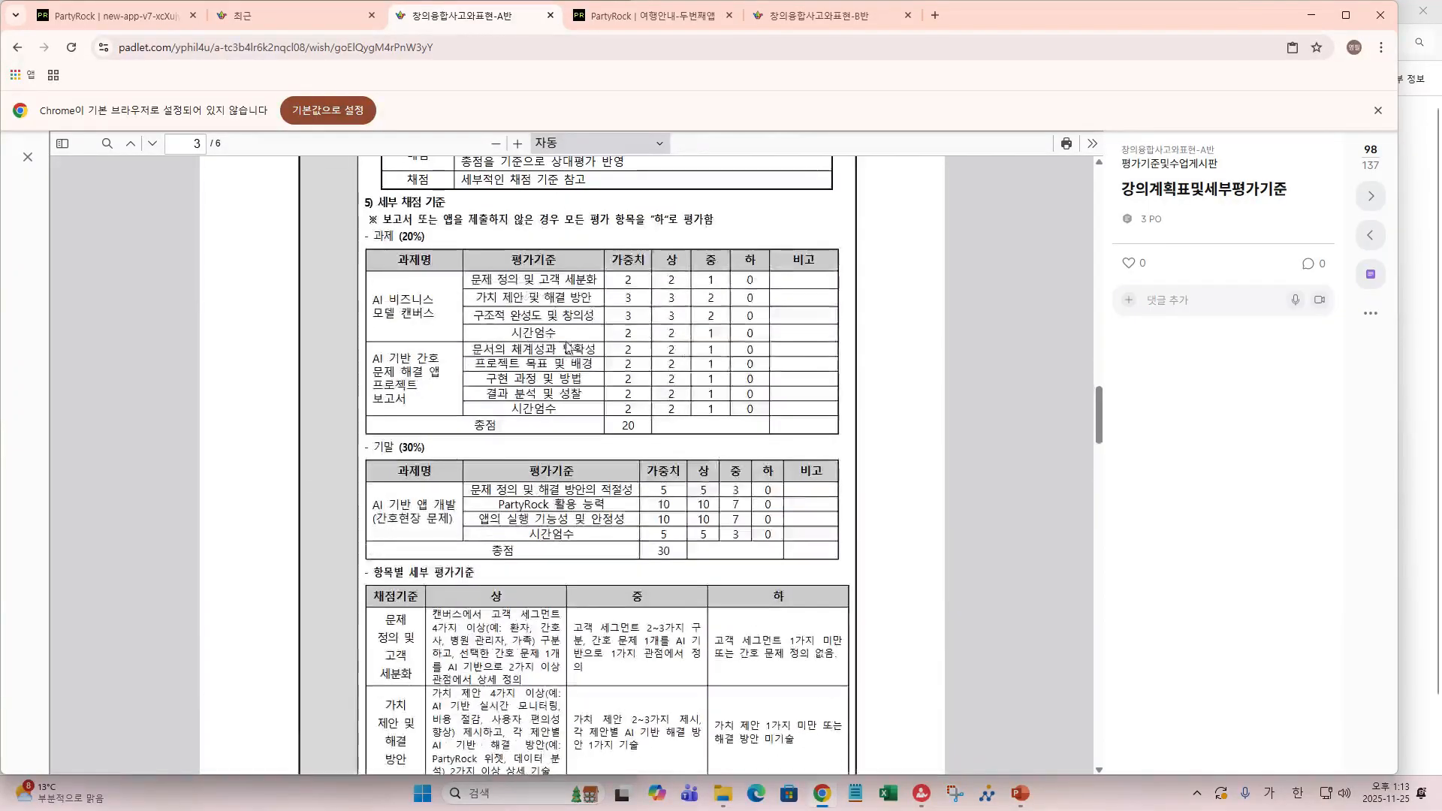
pyautogui.scroll(6, 566, 347)
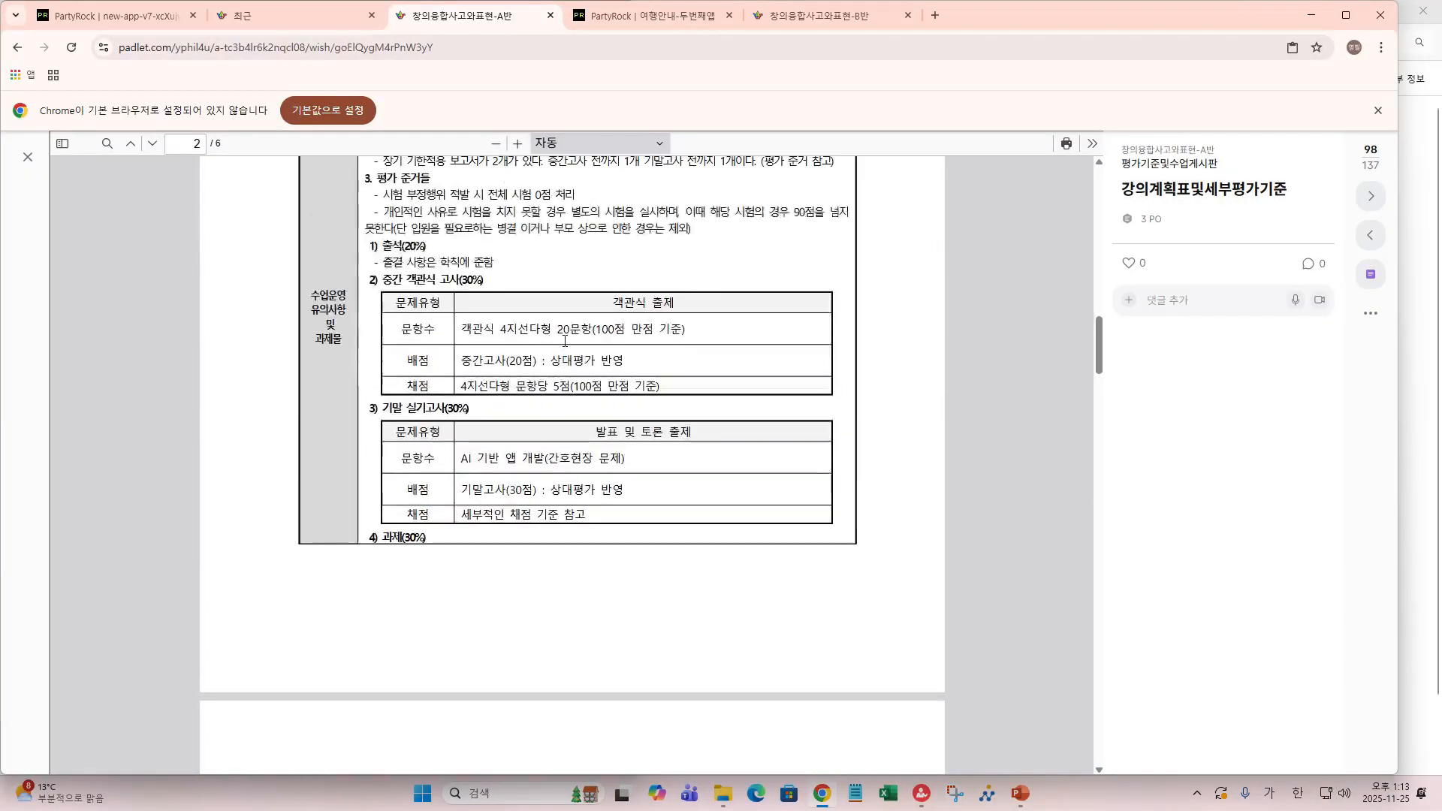
pyautogui.scroll(-2, 565, 341)
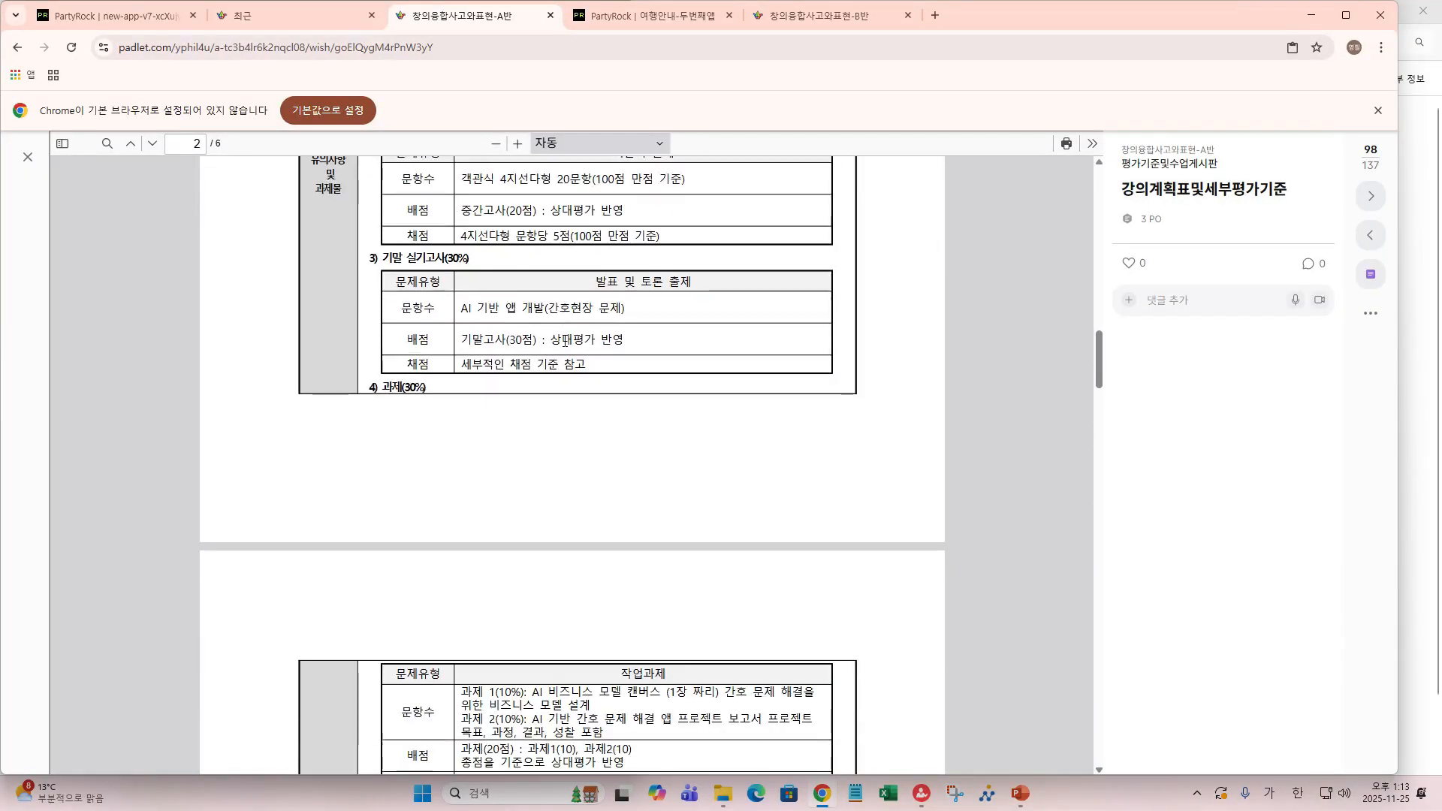
pyautogui.scroll(-12, 565, 341)
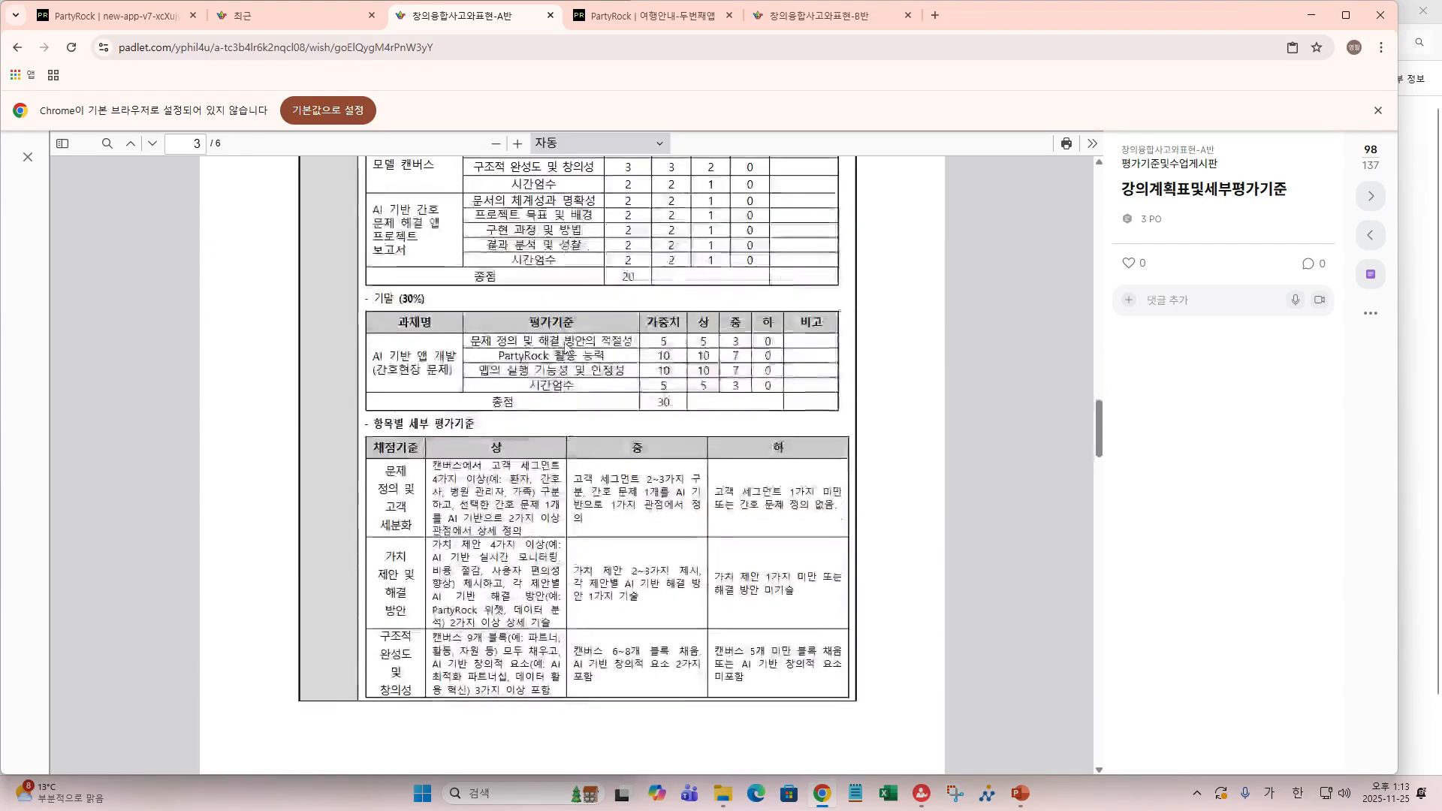
pyautogui.scroll(2, 565, 344)
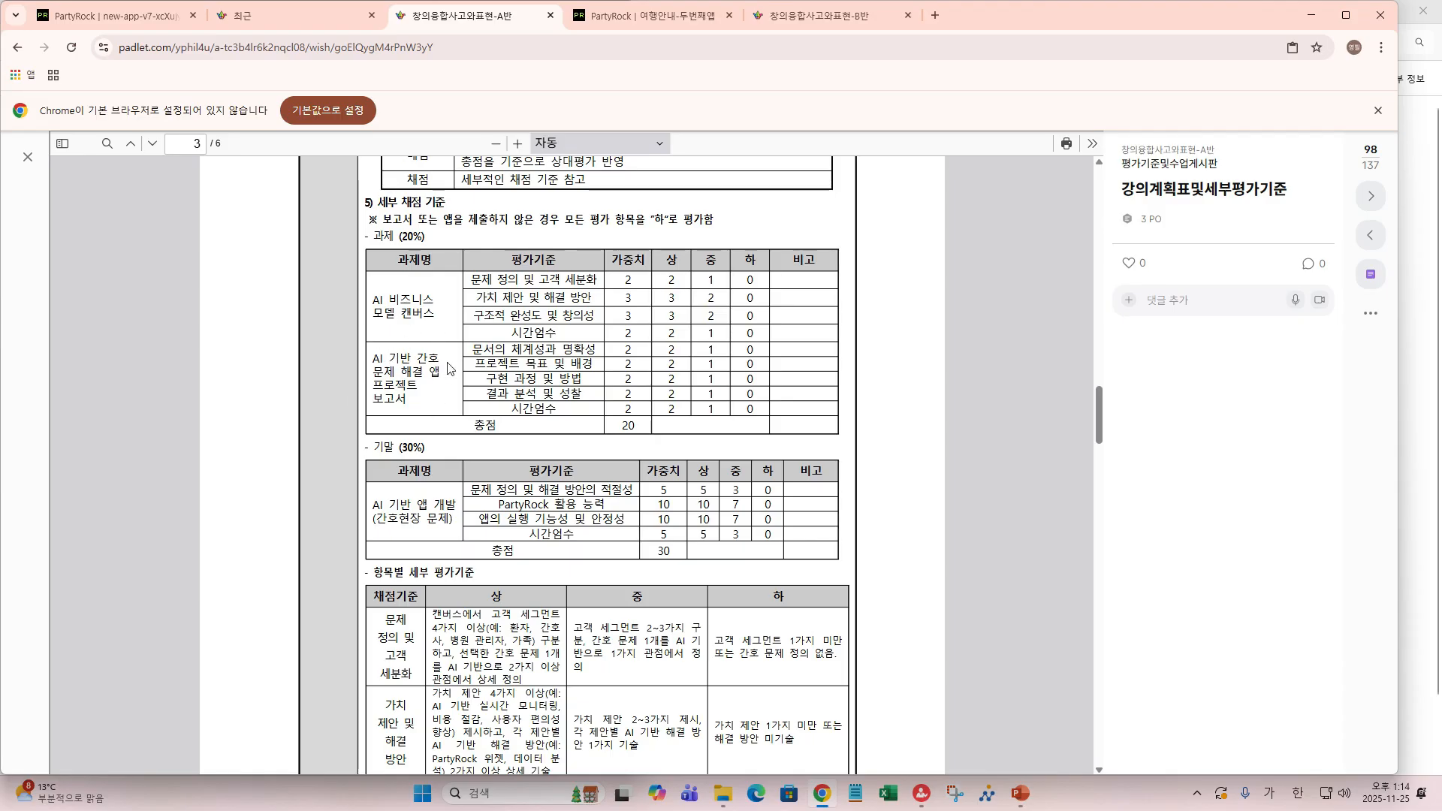
pyautogui.scroll(-3, 386, 371)
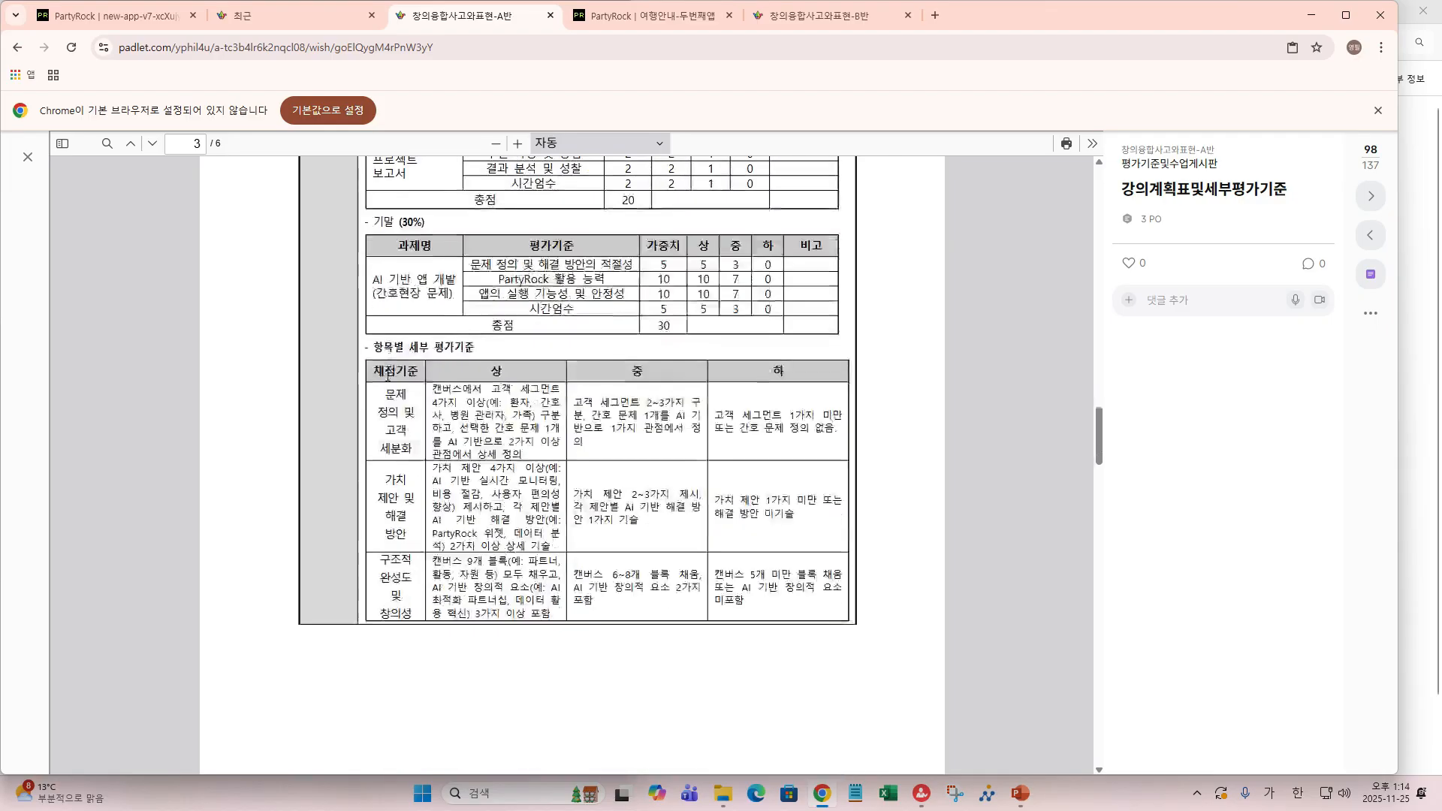
pyautogui.scroll(2, 387, 375)
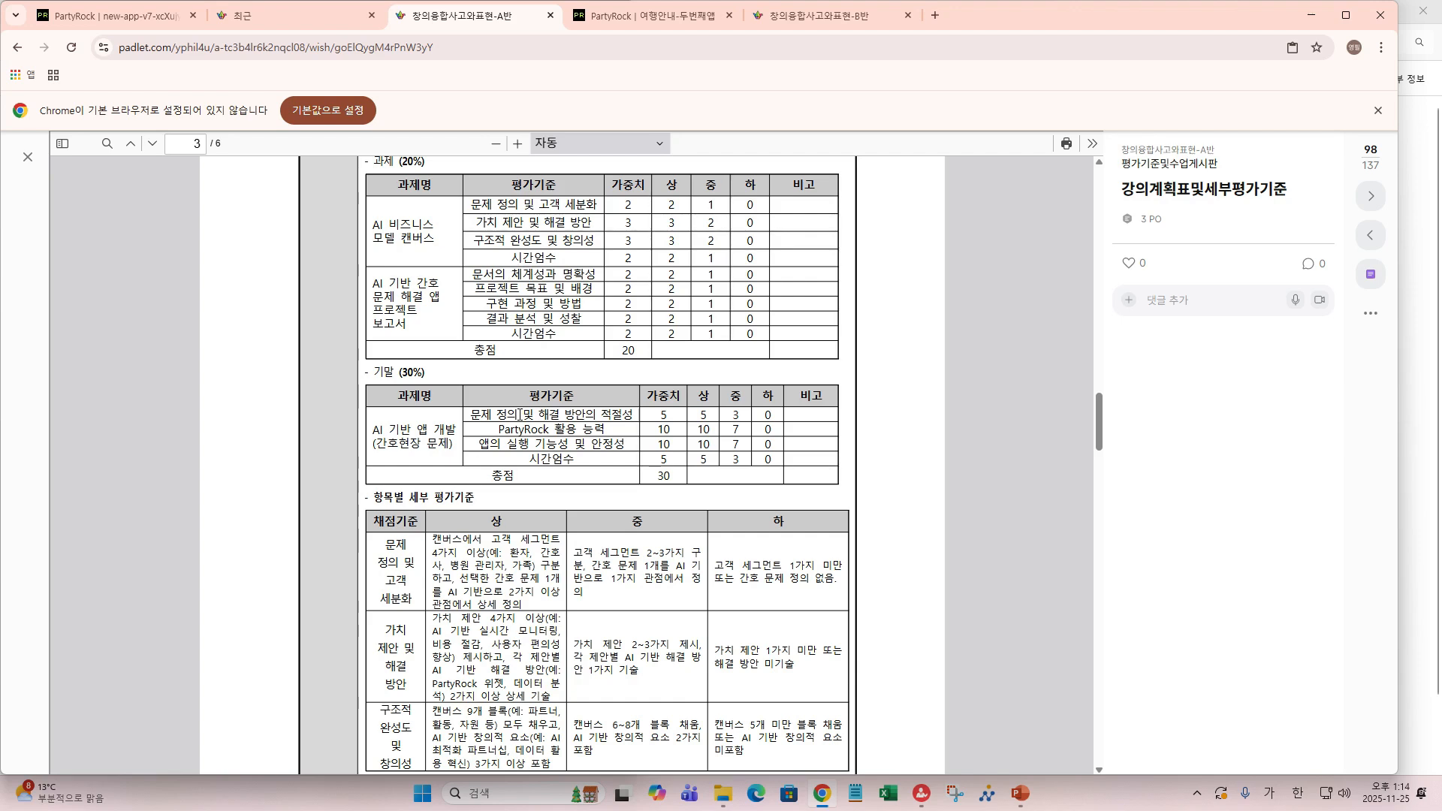
pyautogui.scroll(-2, 519, 414)
pyautogui.scroll(-2, 476, 412)
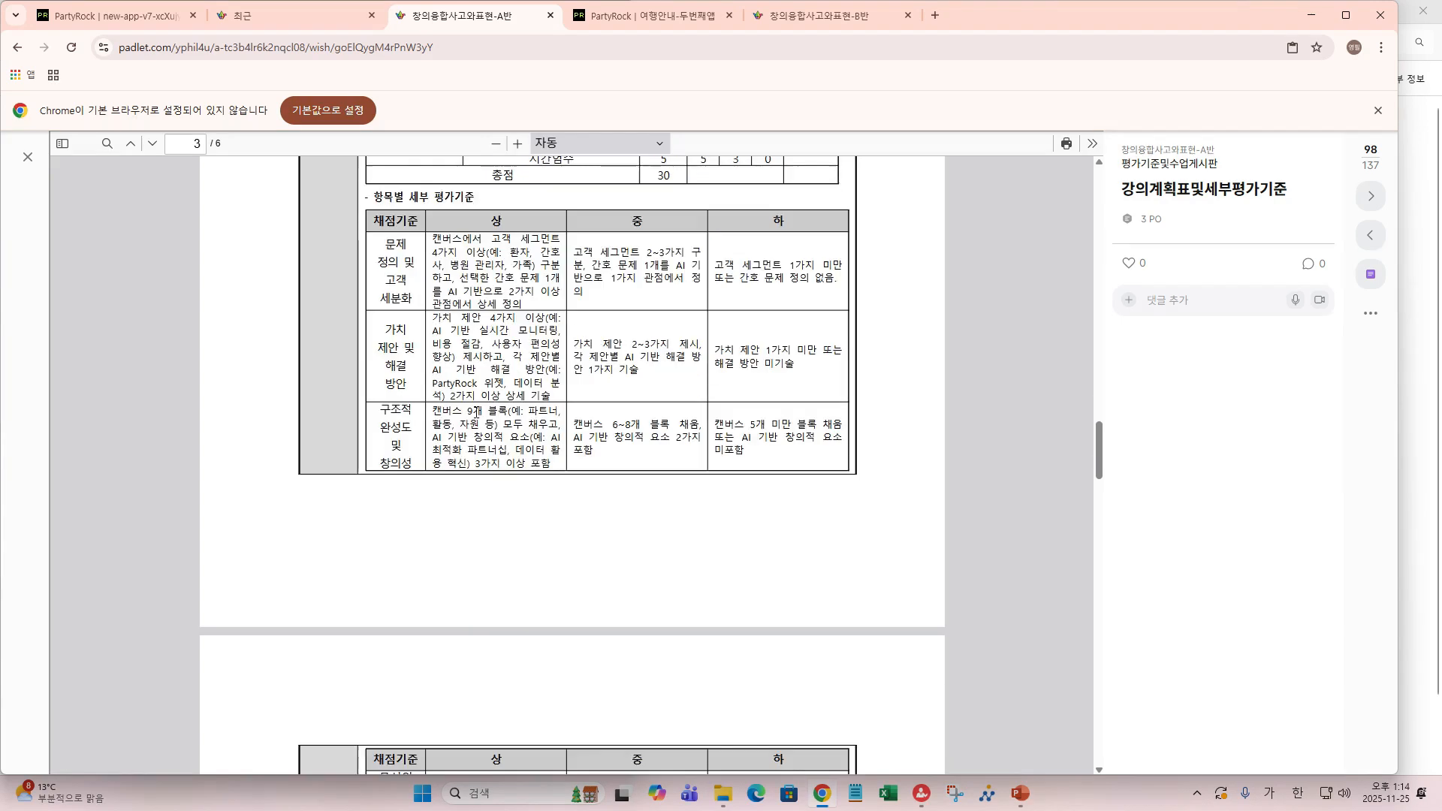
pyautogui.scroll(-5, 554, 354)
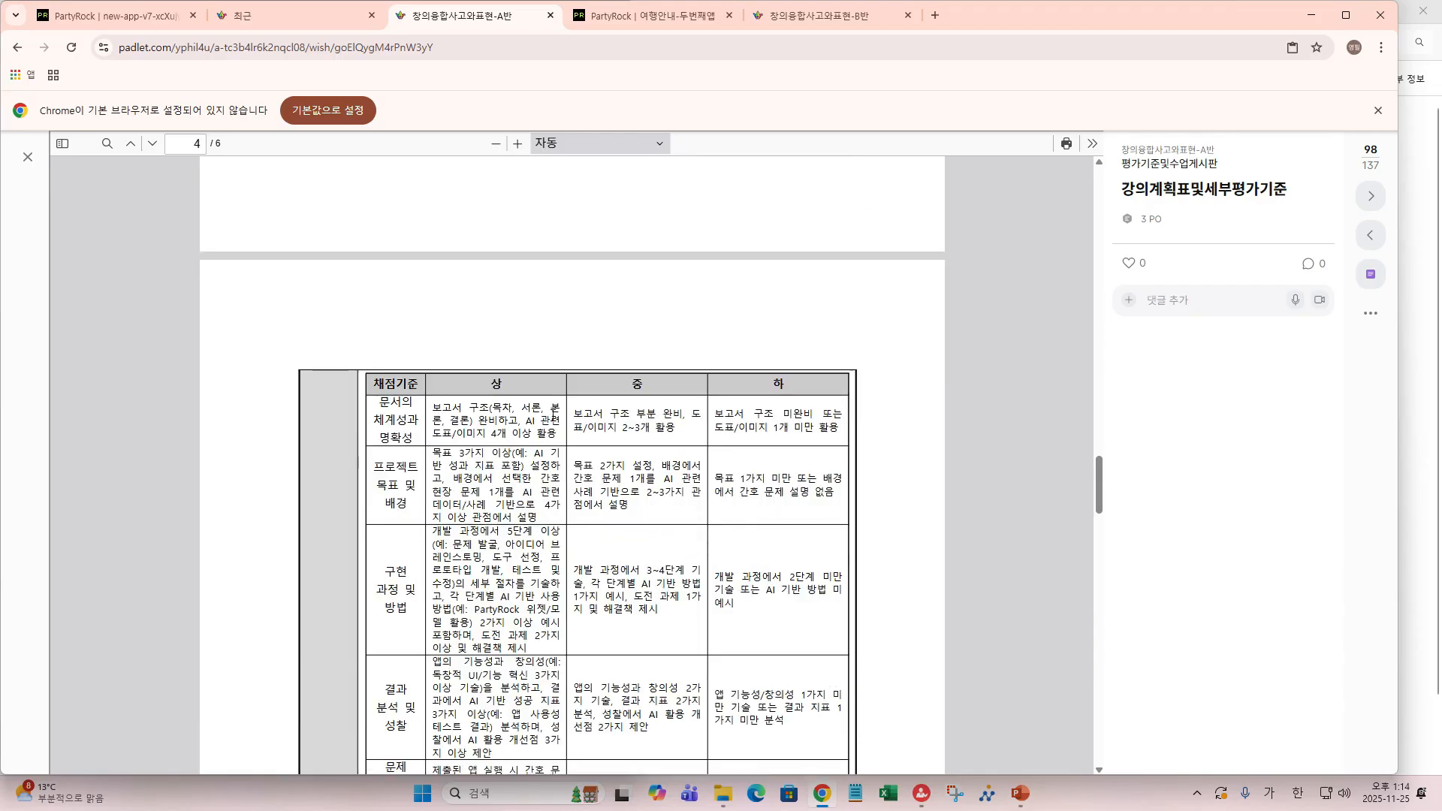